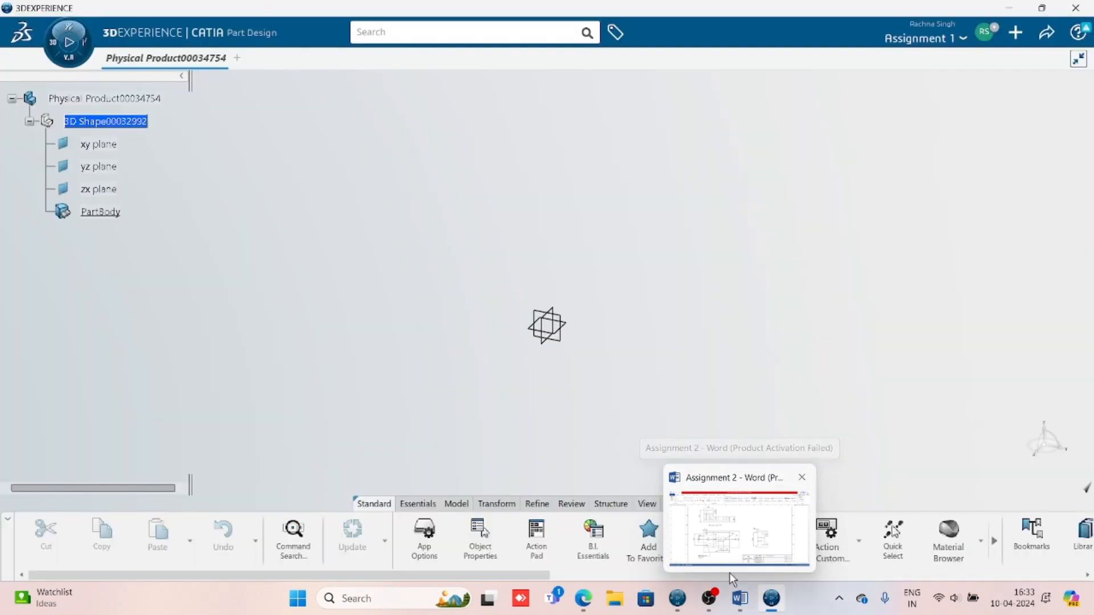
- Switch to the Assignment 2 document in Word and examine the dimensioned section, top and side views, and return to CATIA
click(731, 564)
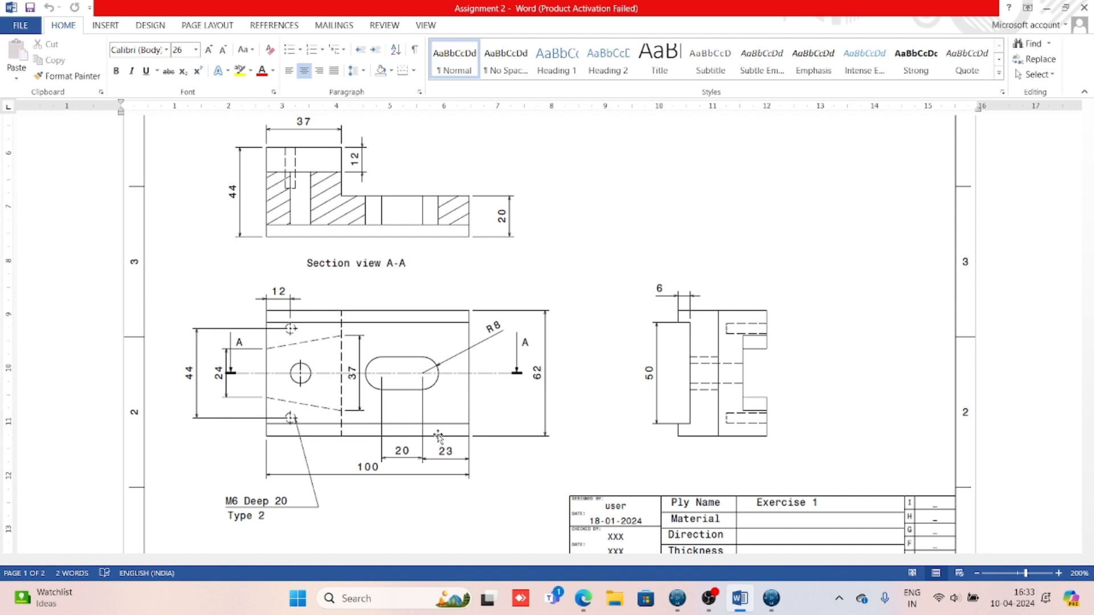
key(ctrl+Home)
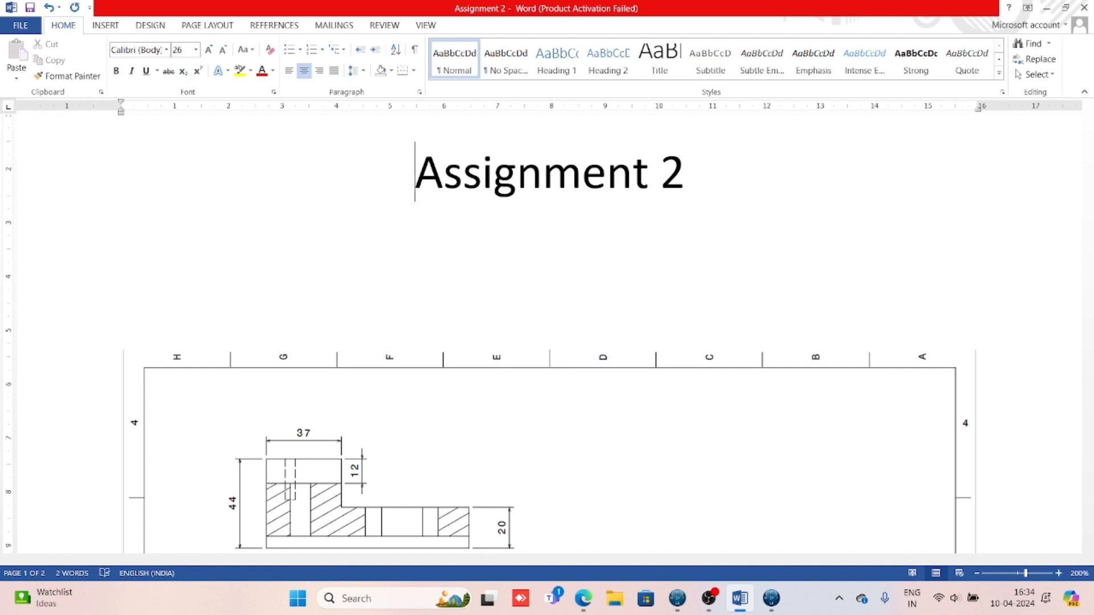
scroll(605, 56, down, 3)
scroll(561, 436, down, 5)
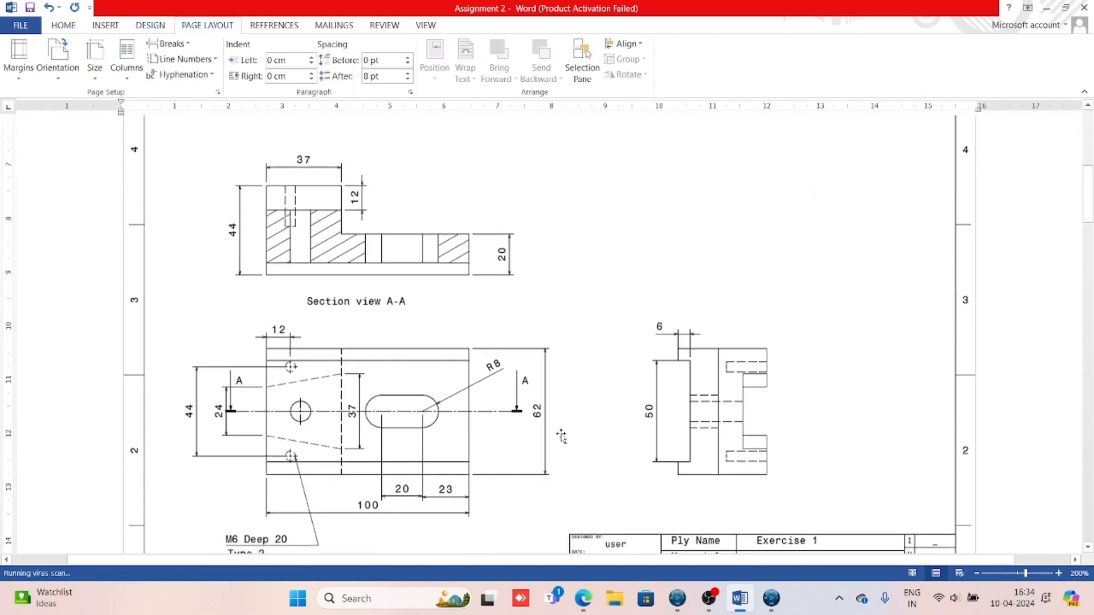
scroll(561, 436, down, 1)
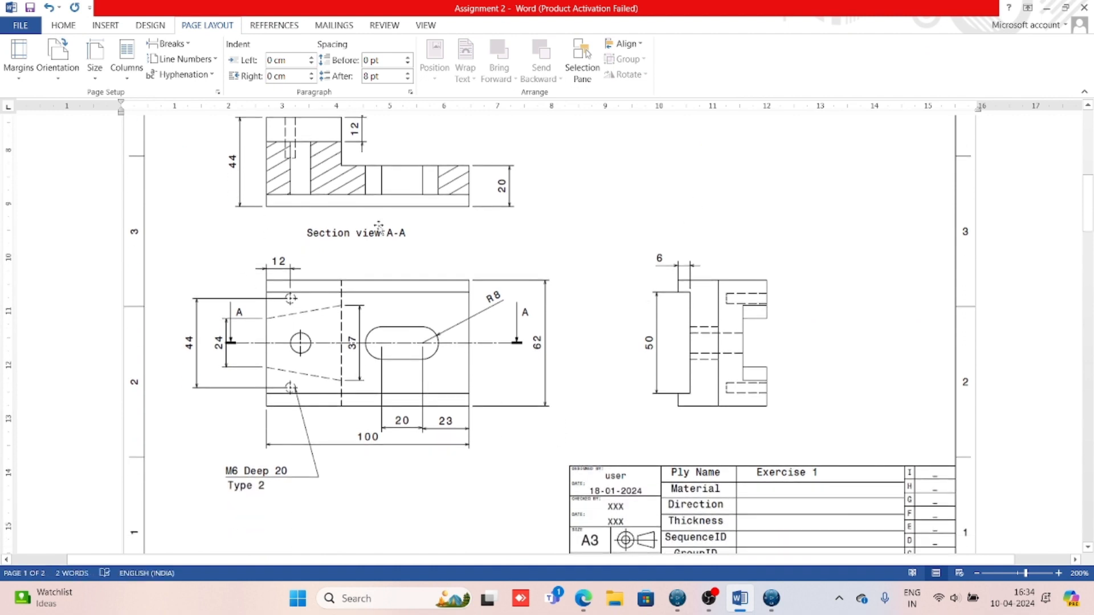
scroll(442, 420, up, 1)
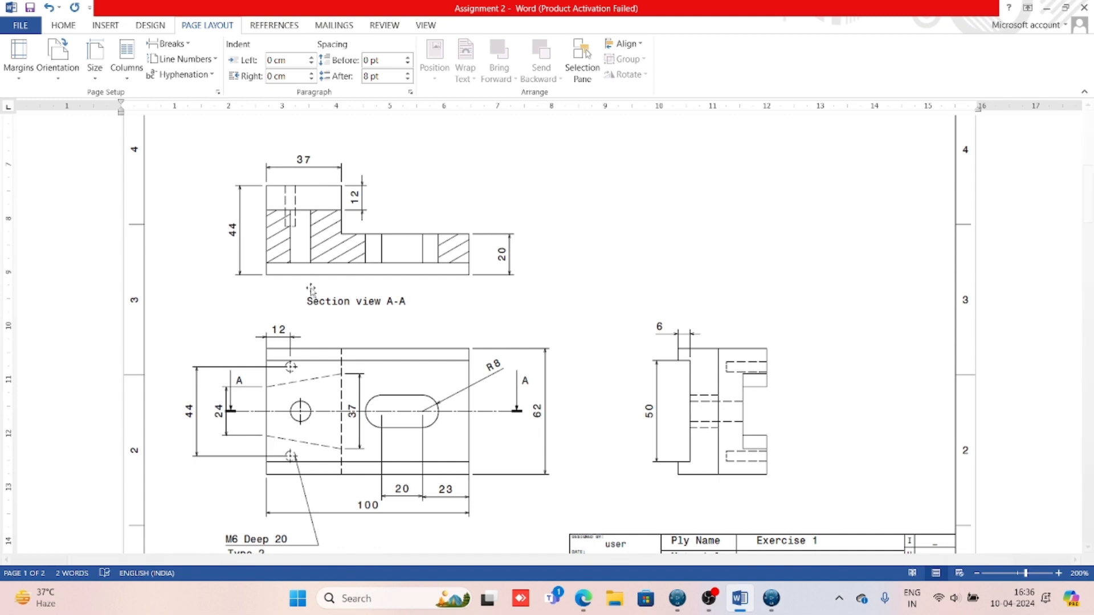
click(771, 598)
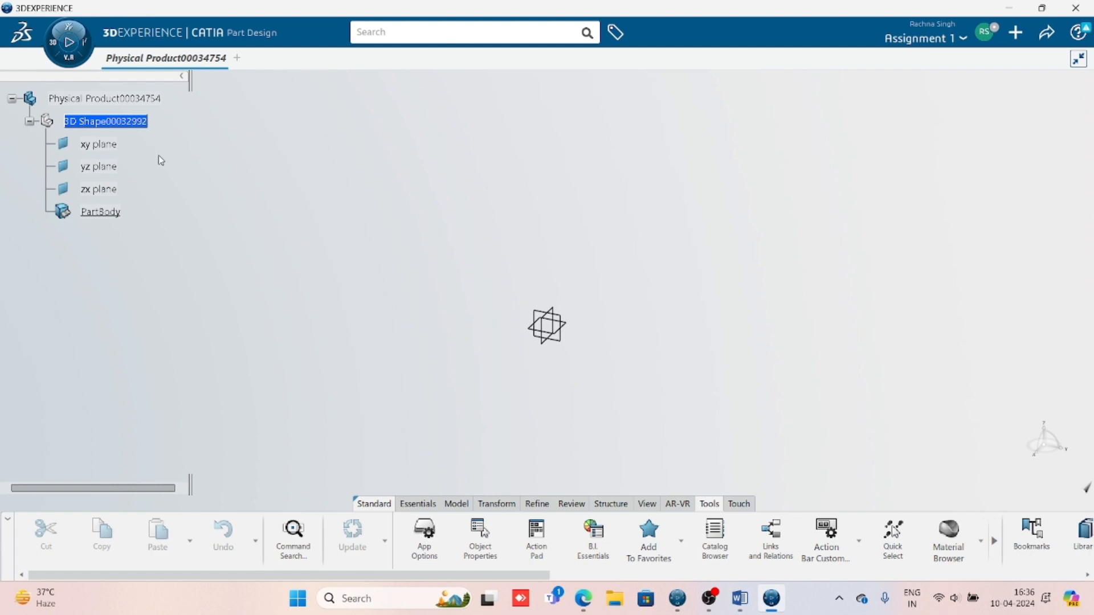
click(108, 146)
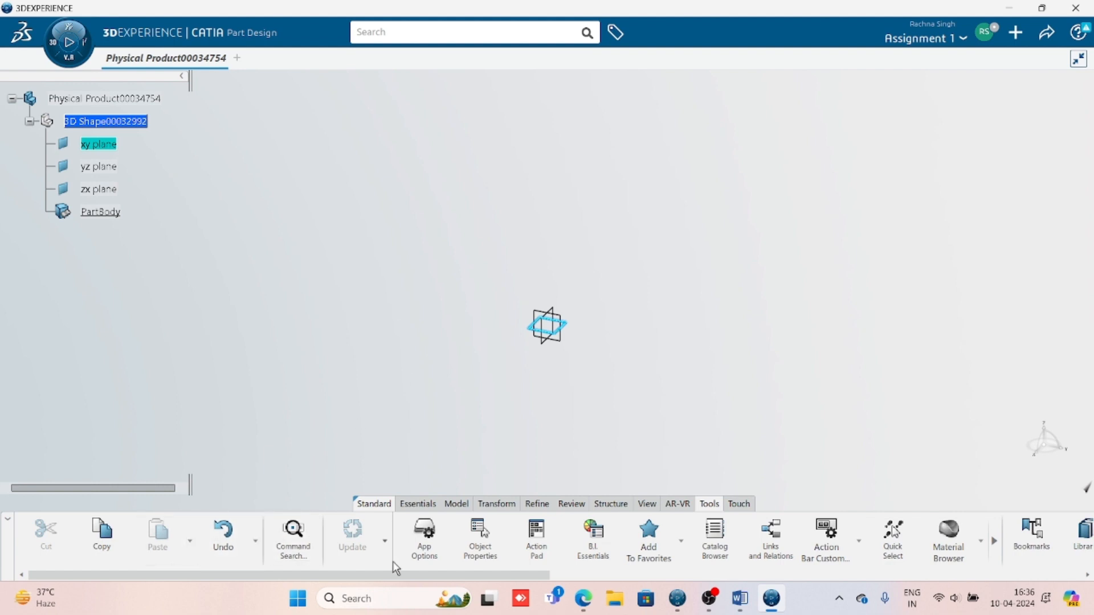
drag(357, 582, 413, 582)
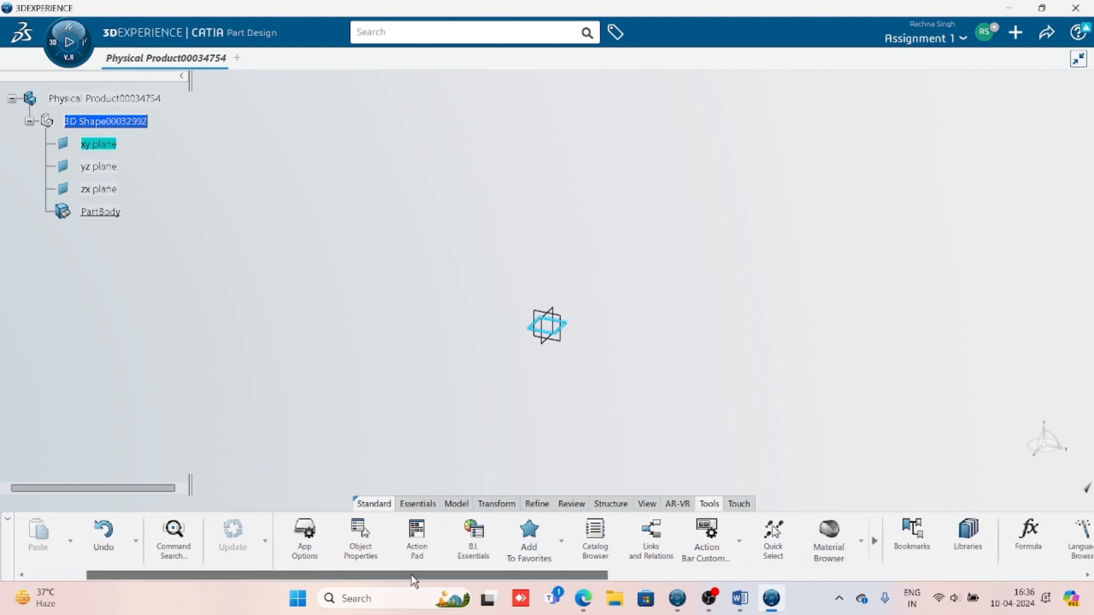
click(423, 506)
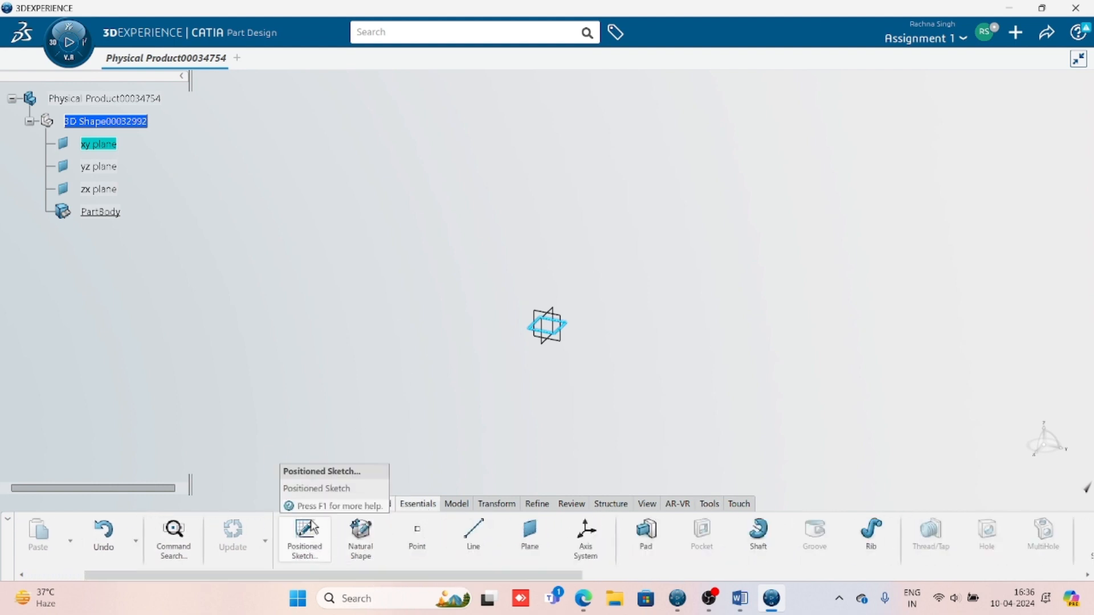
click(314, 546)
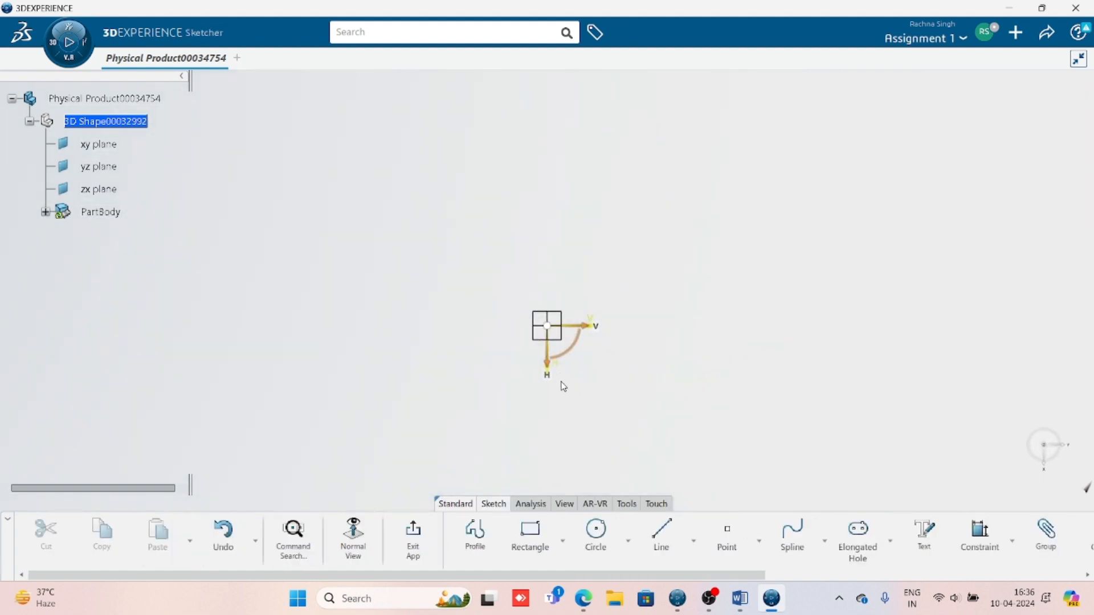
click(414, 540)
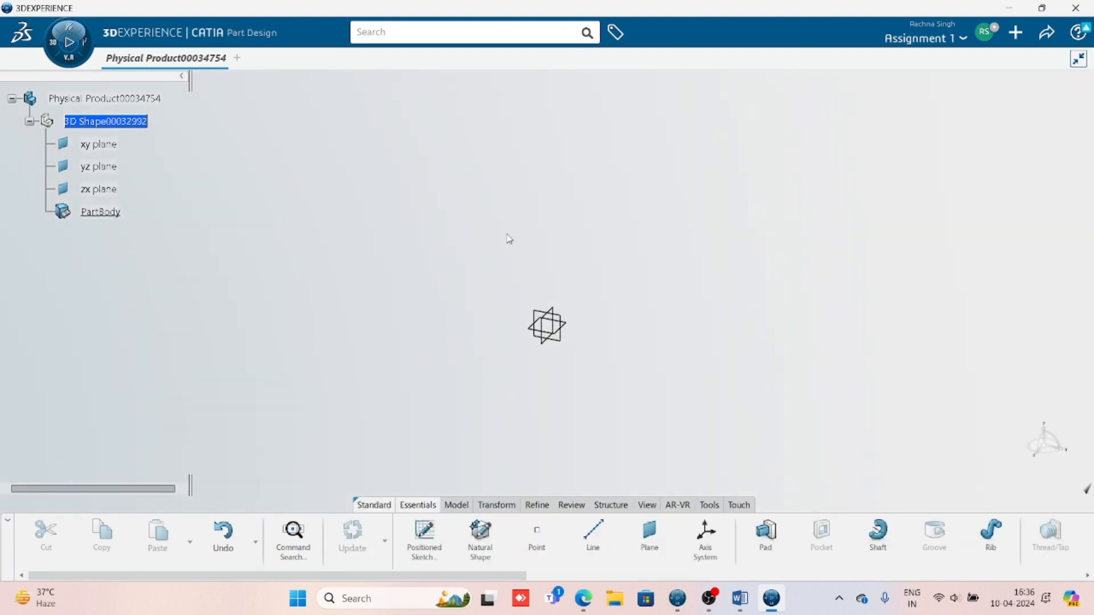
- Create a positioned sketch on the xy plane with swapped H and V axes, and view it normal to the screen
click(424, 539)
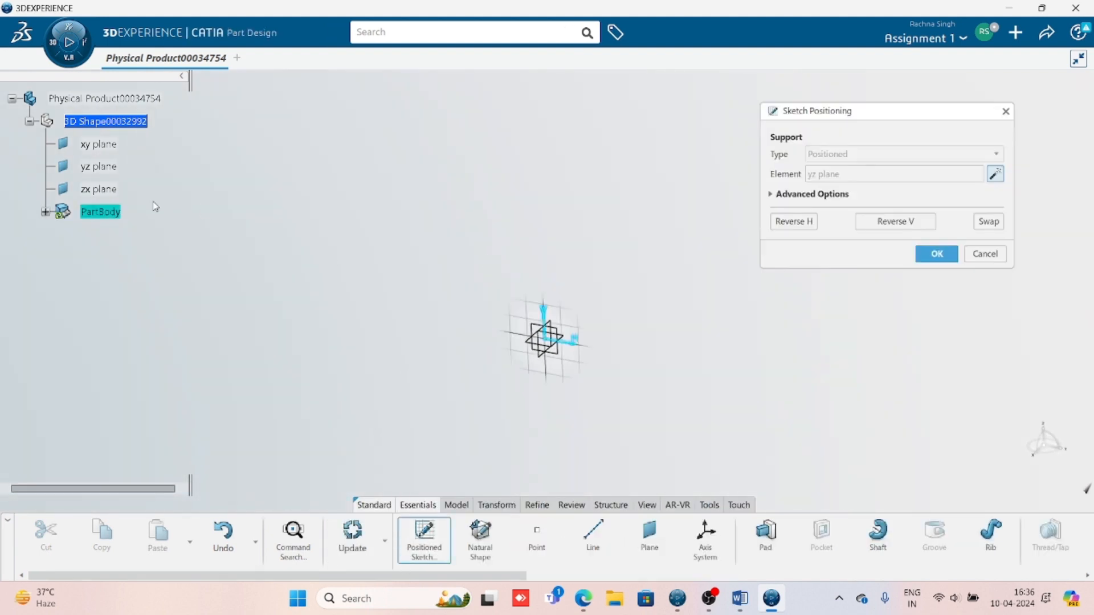
click(111, 147)
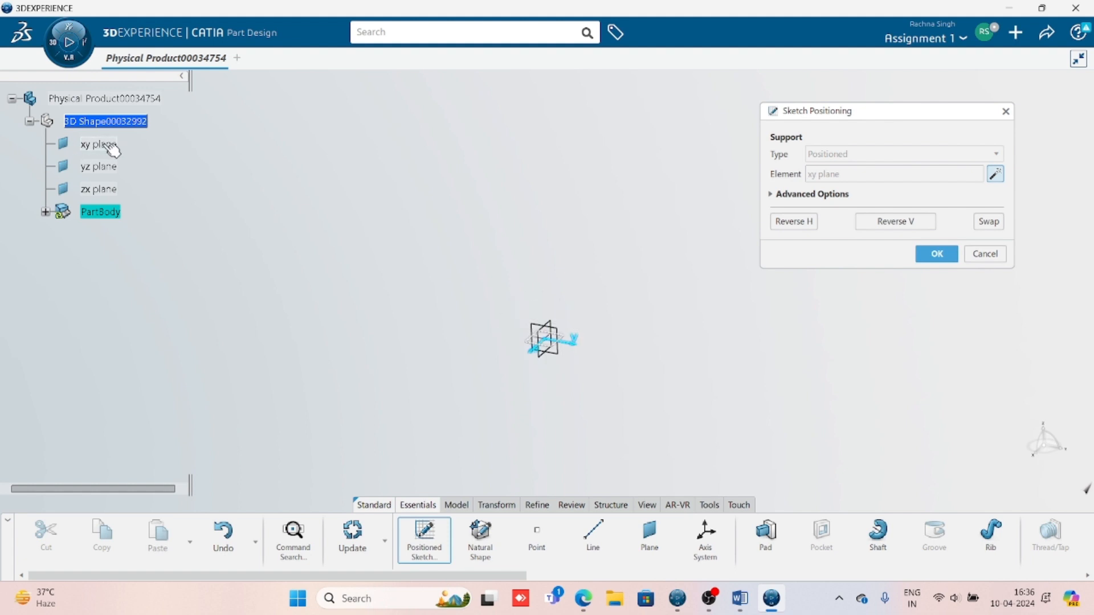
click(996, 224)
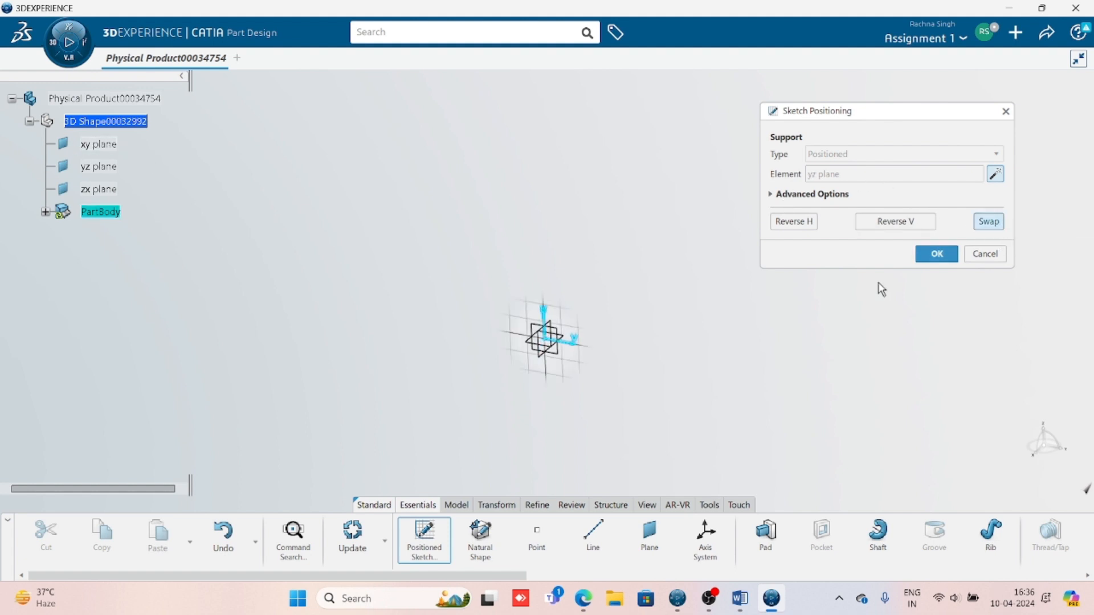
click(115, 146)
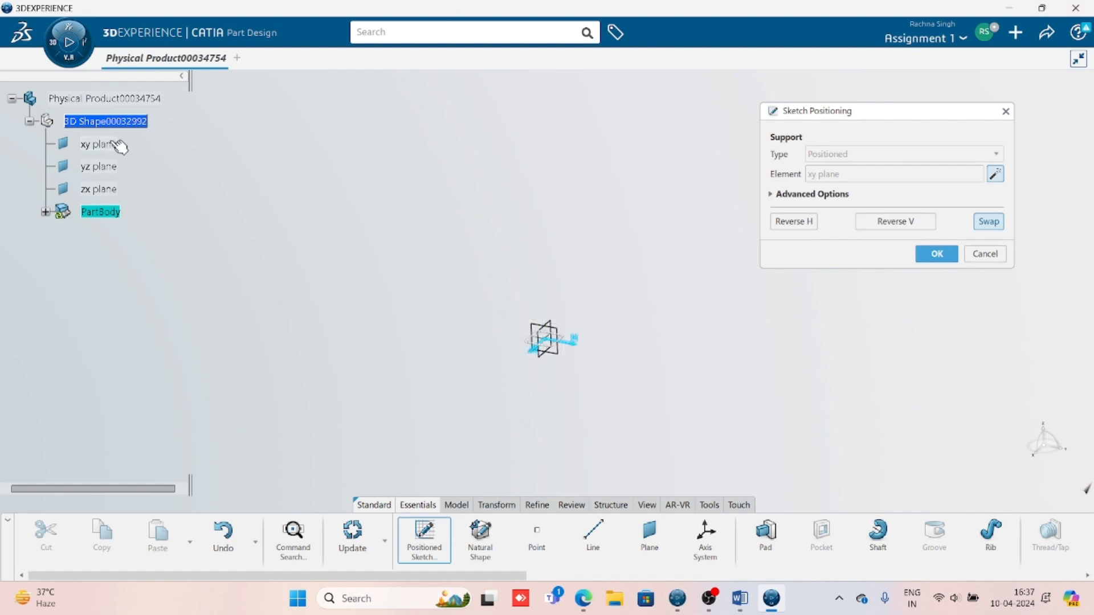
click(937, 254)
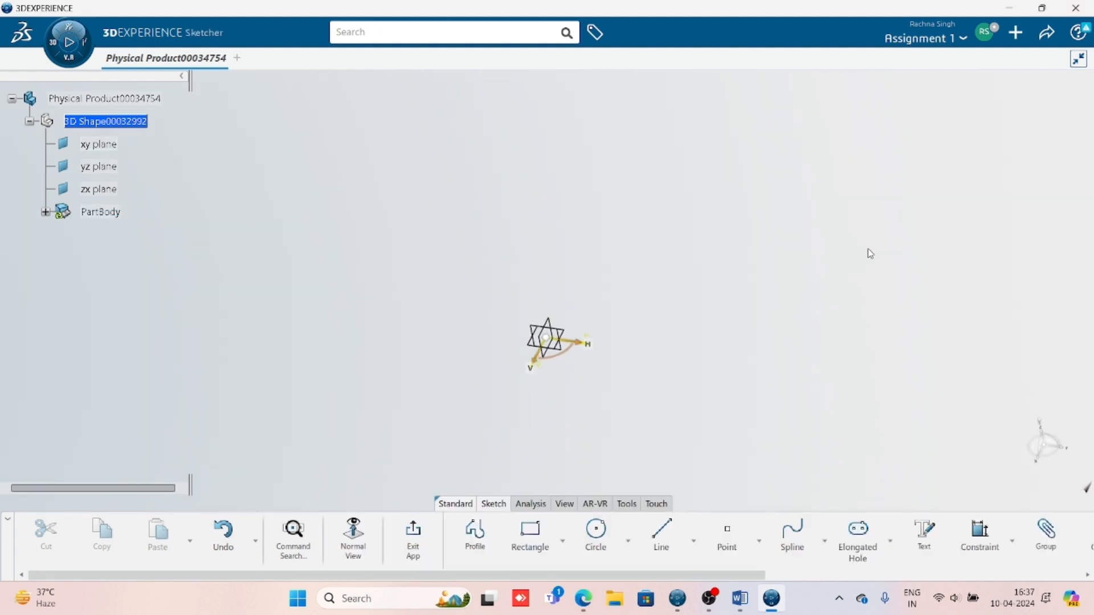
click(358, 550)
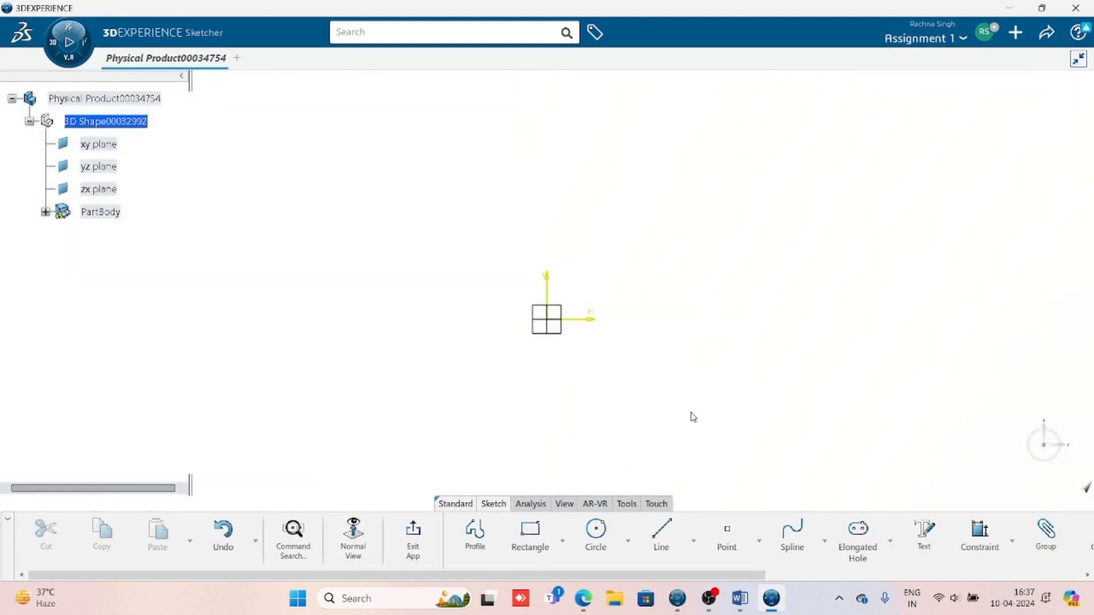
middle_drag(699, 409, 712, 374)
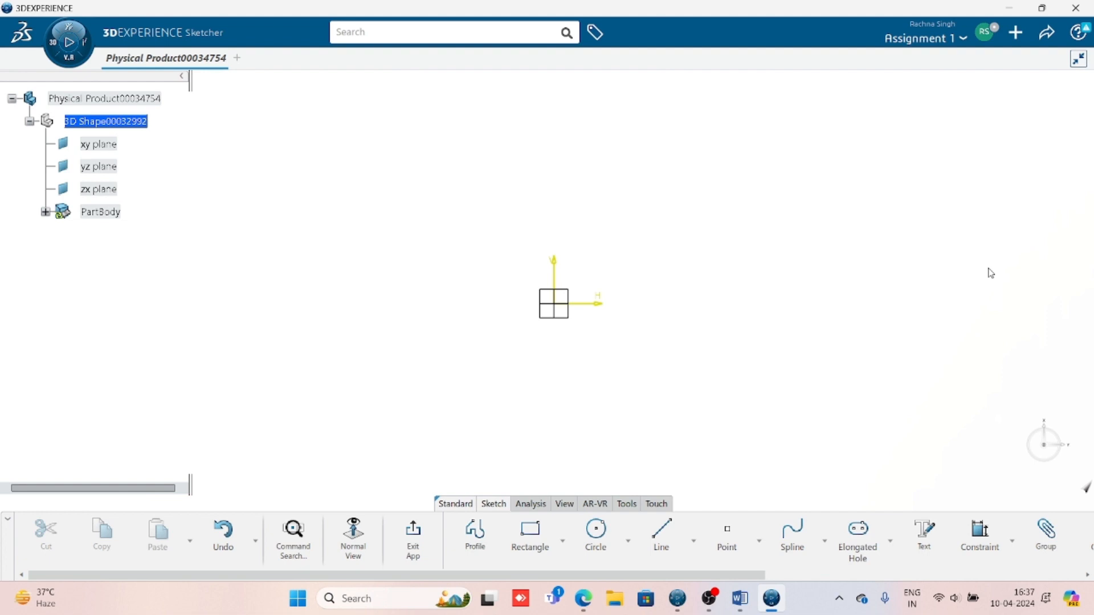
- Sketch a centered rectangle around the origin, wider along the horizontal axis
click(562, 545)
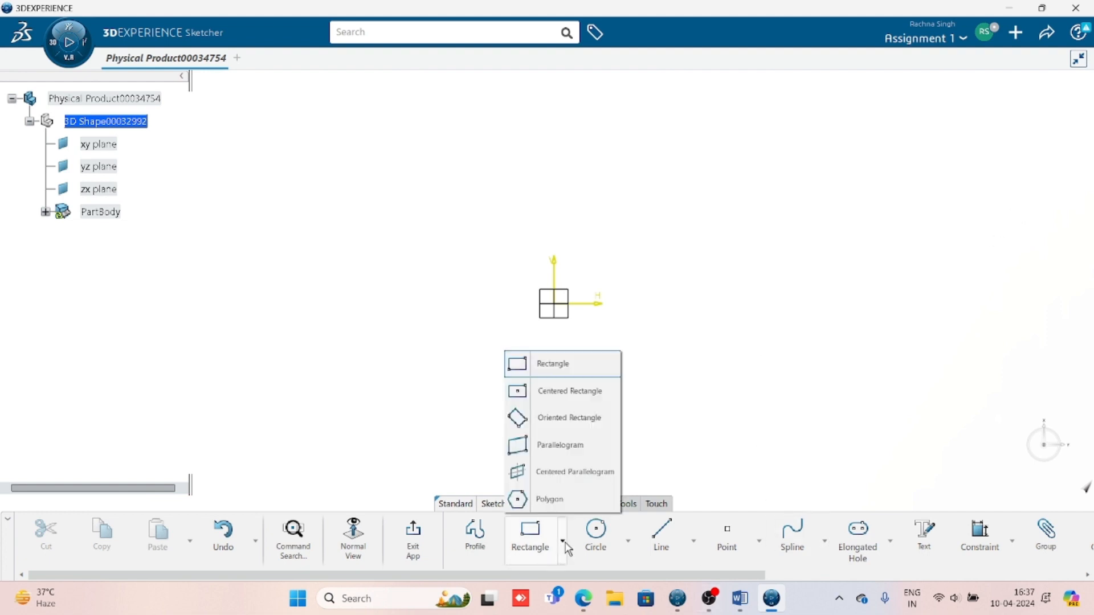
click(579, 391)
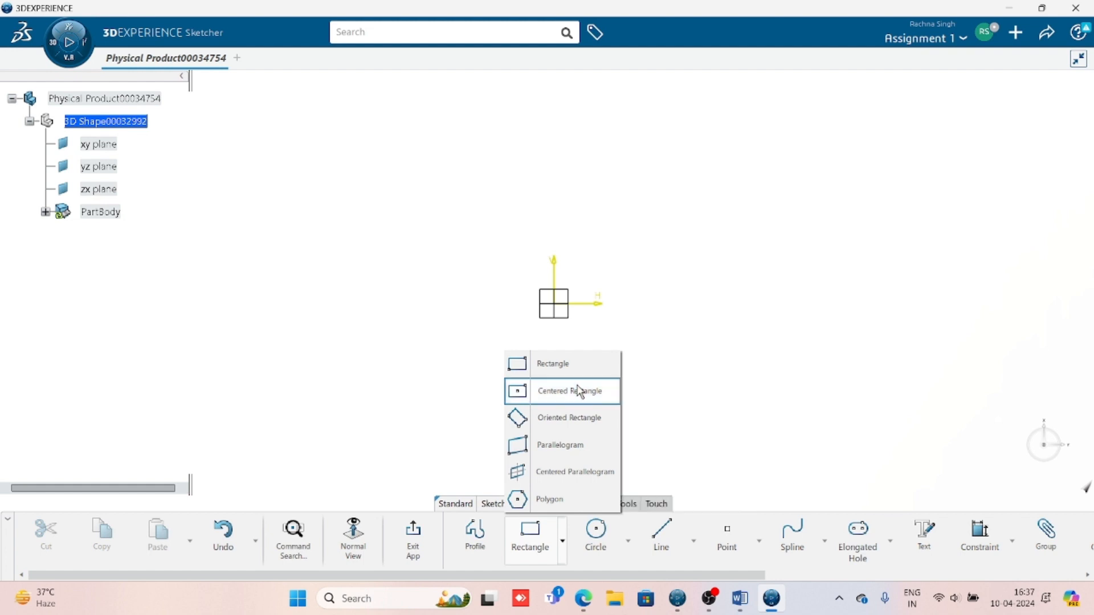
click(556, 305)
click(755, 389)
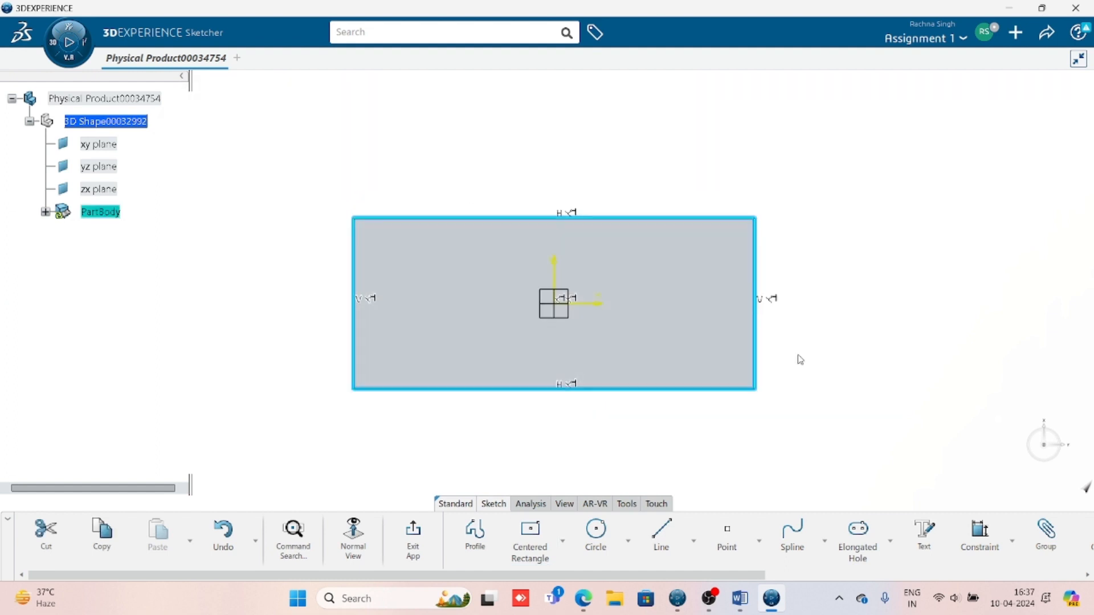
click(801, 360)
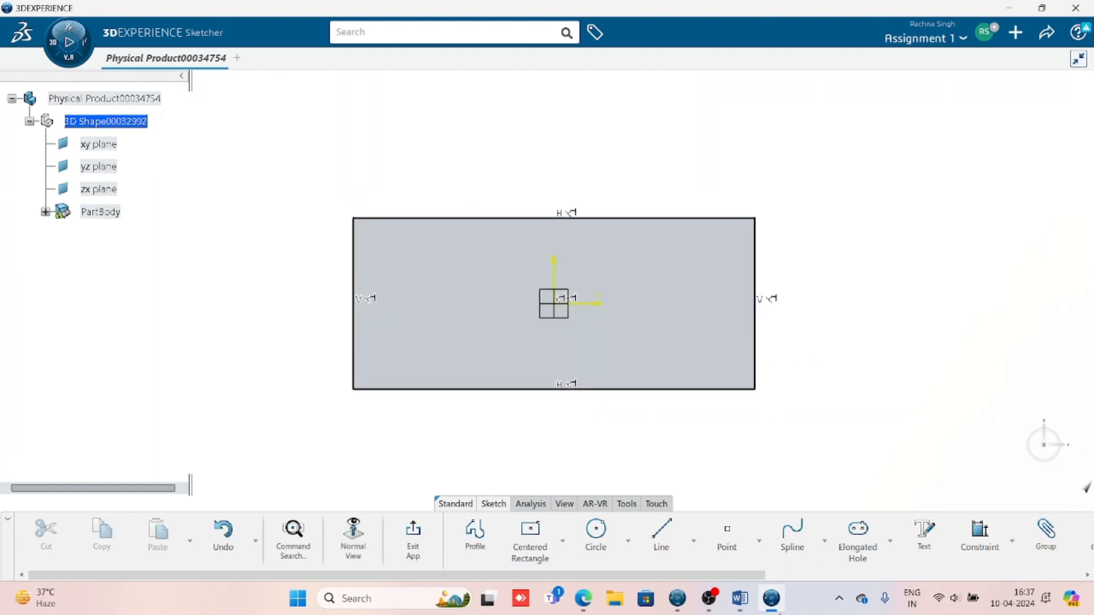
- Check the overall length in the Word drawing and constrain the rectangle's horizontal length to 100 mm without scaling the sketch
click(740, 599)
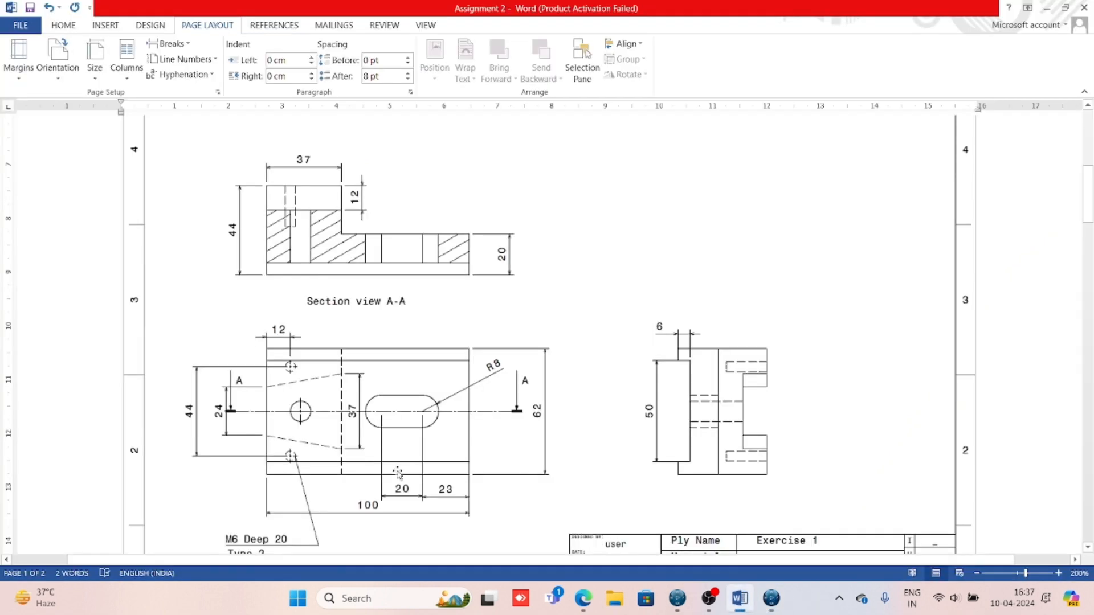
click(772, 598)
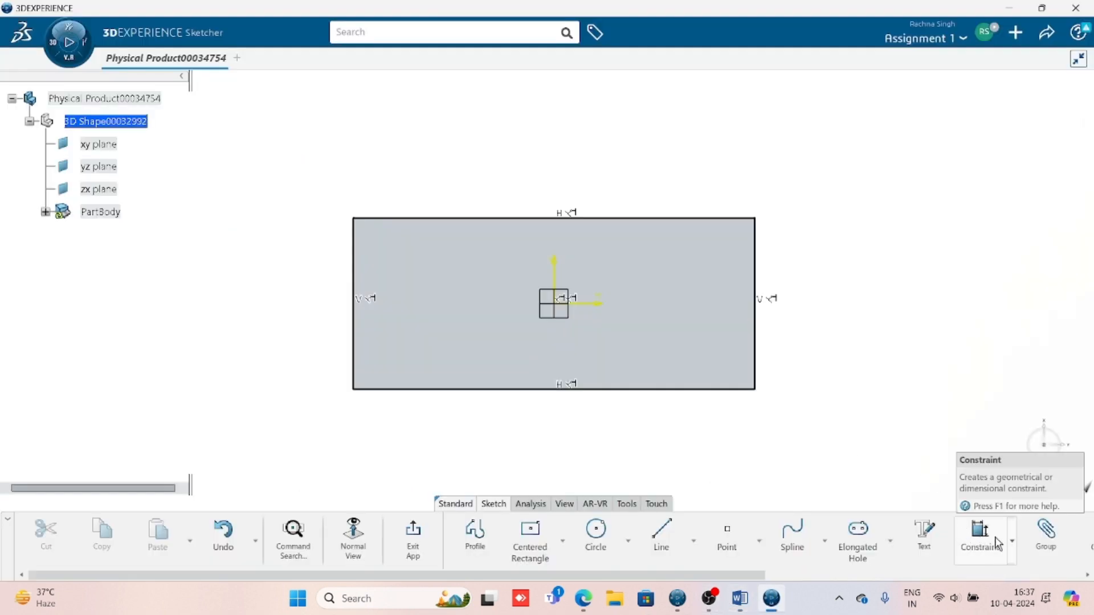
click(981, 549)
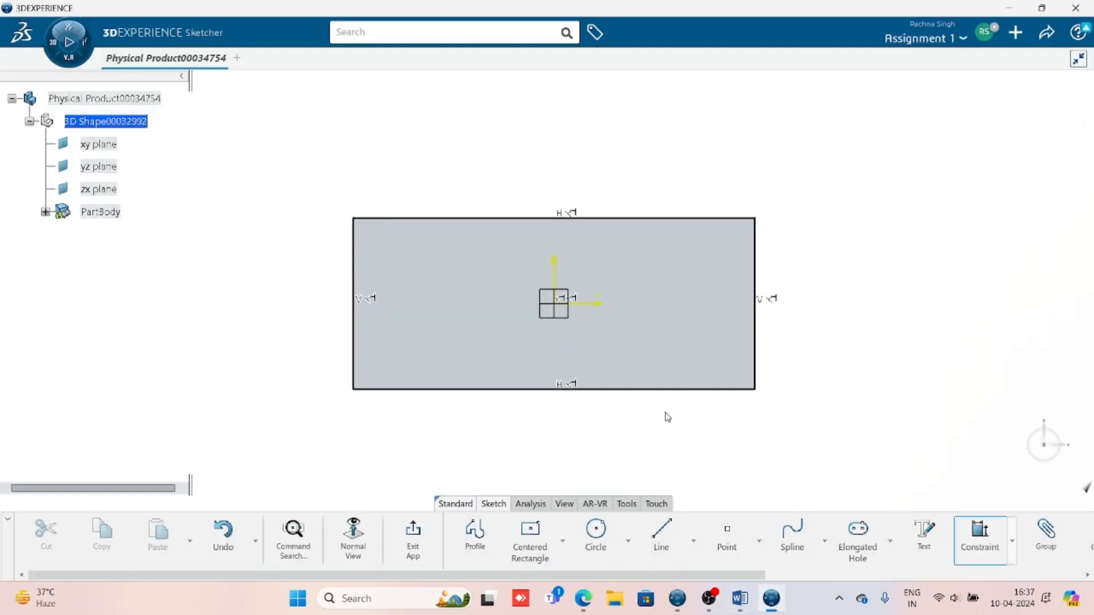
click(695, 393)
click(719, 423)
text(100)
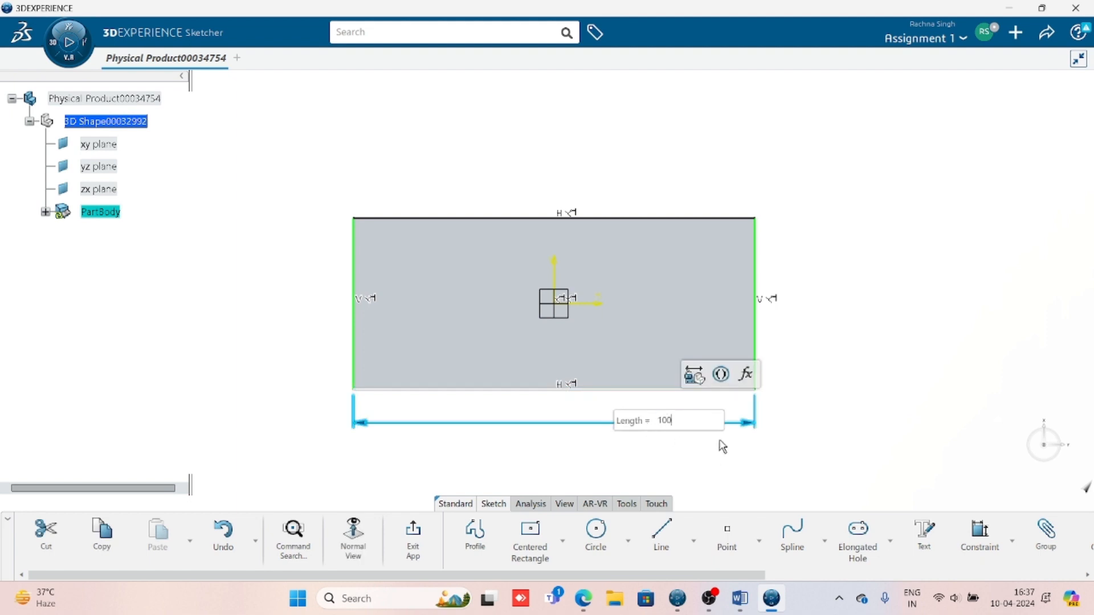
key(Return)
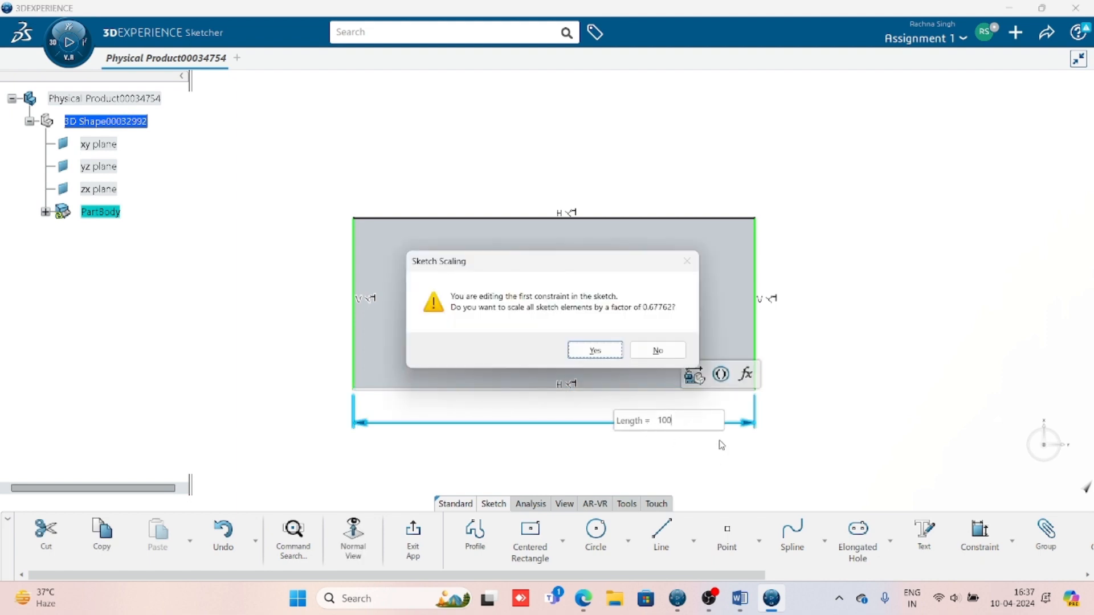
click(653, 349)
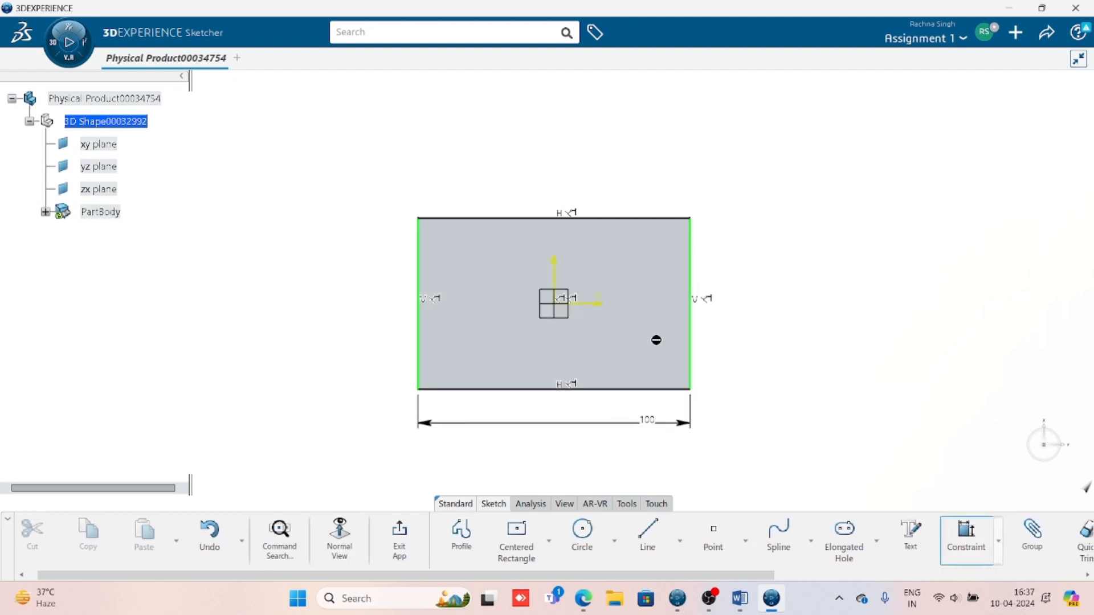
- Constrain the rectangle's vertical side to 62 mm
click(690, 353)
click(733, 419)
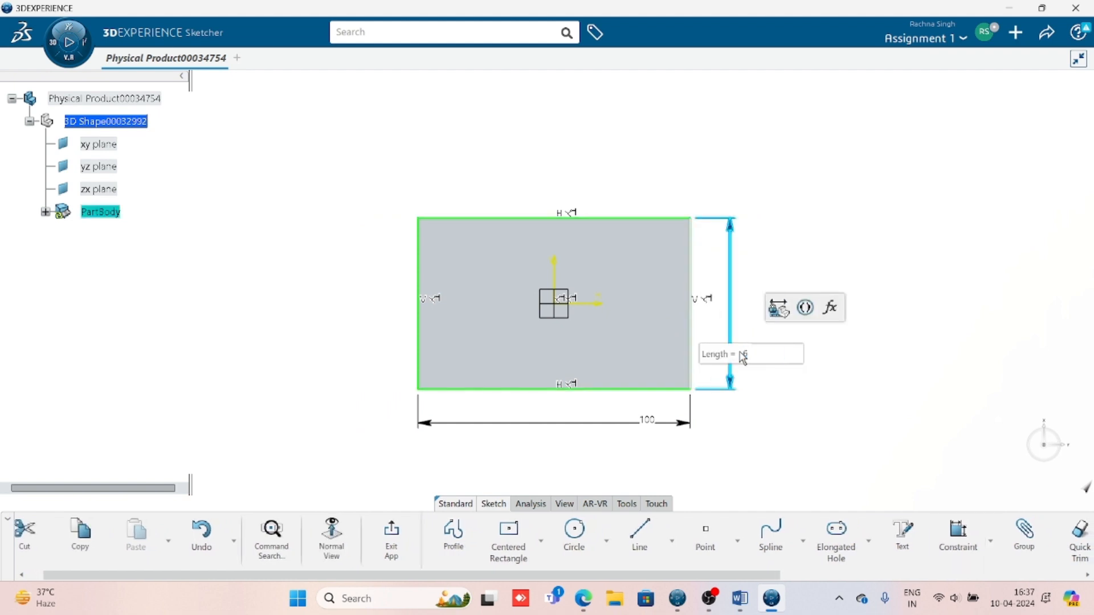
key(Return)
click(898, 447)
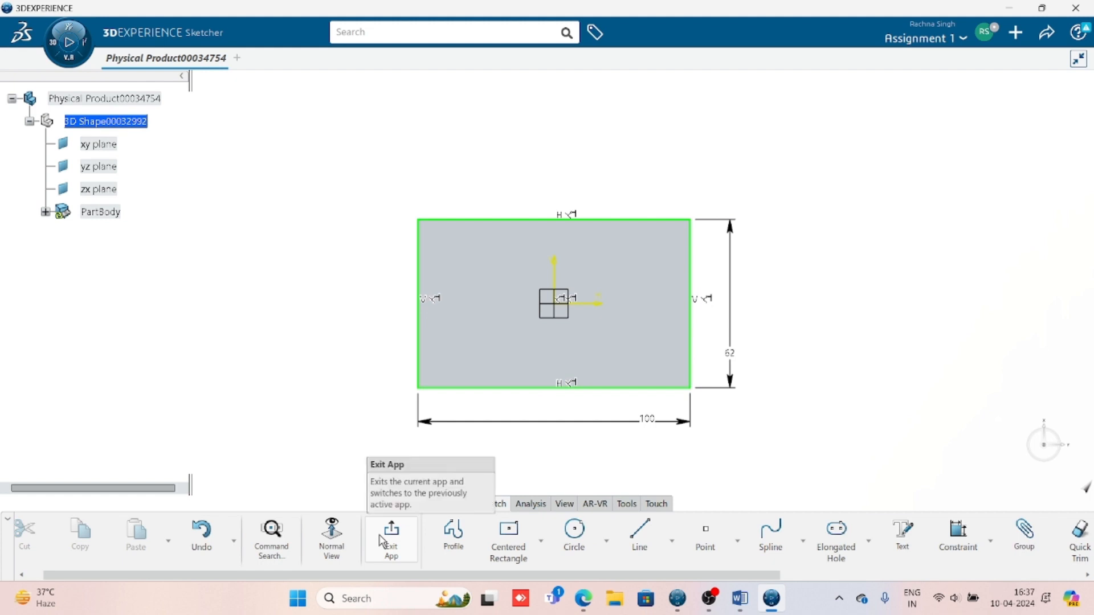
- Exit the sketch and pad the rectangle 44 mm with the extrusion direction inverted so it rises above the xy plane
click(392, 540)
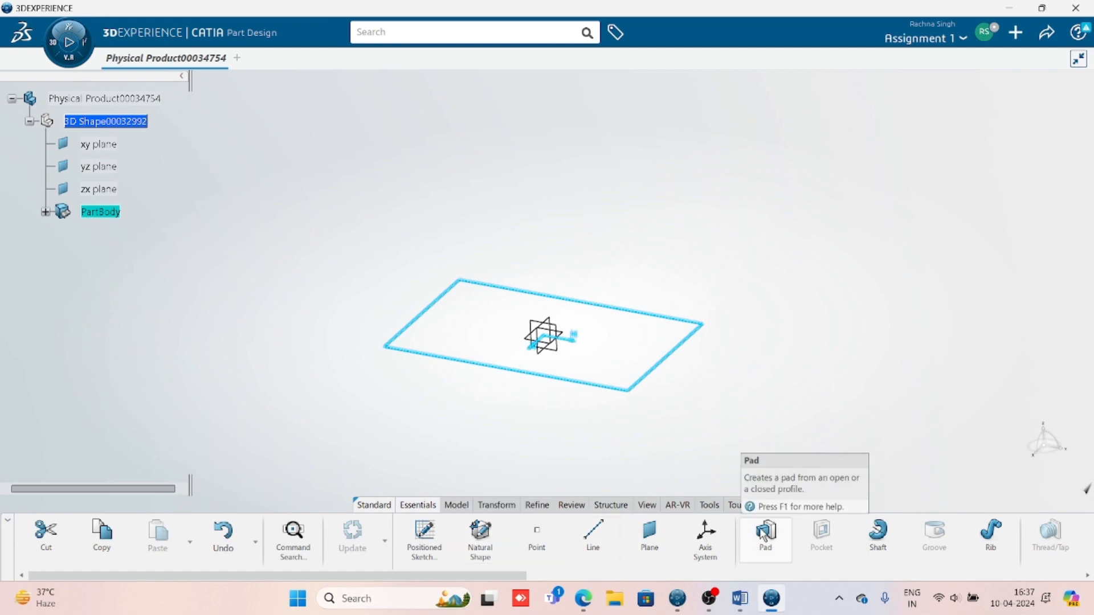
click(765, 533)
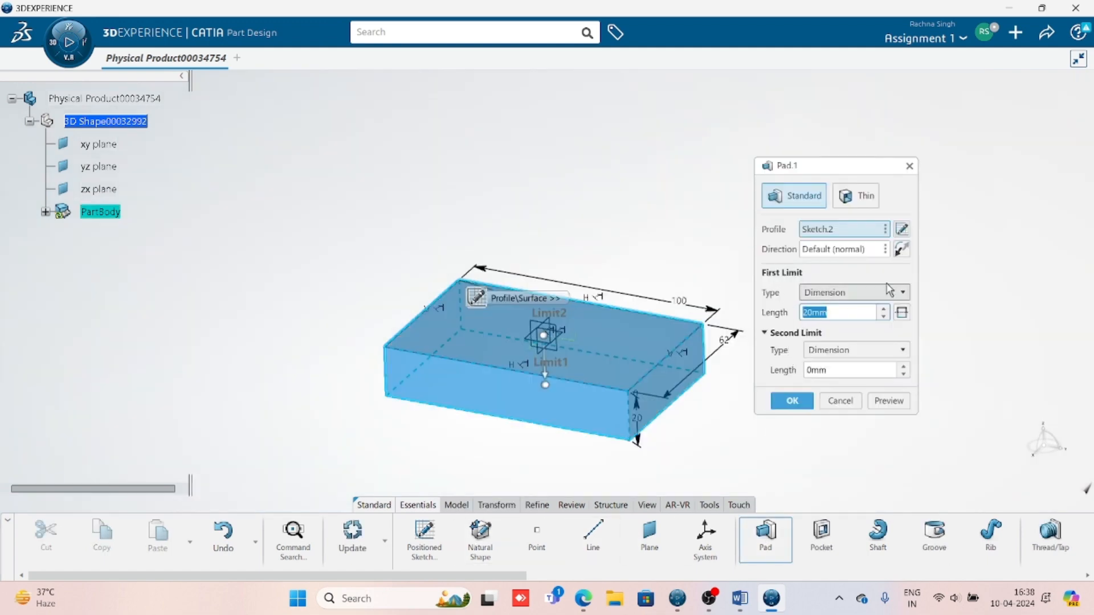
click(902, 250)
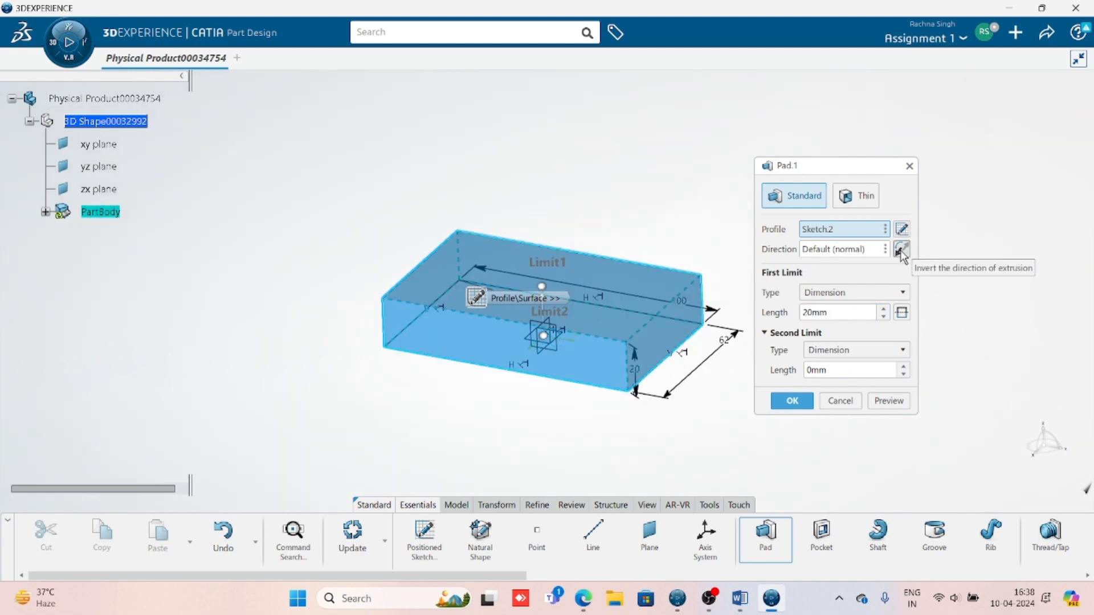
double_click(853, 313)
text(4)
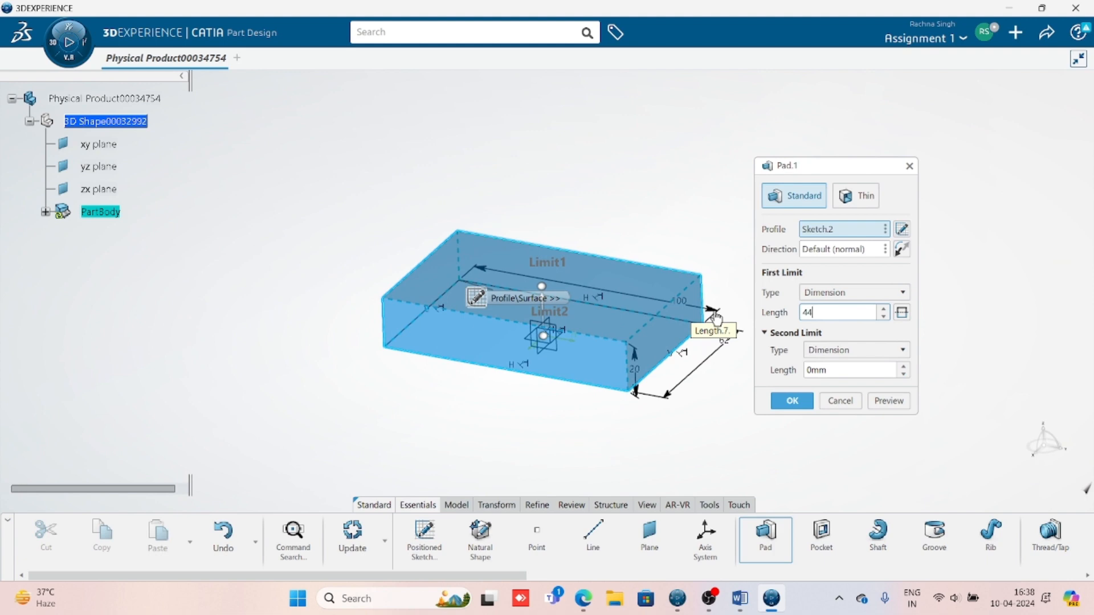
text(4)
key(Return)
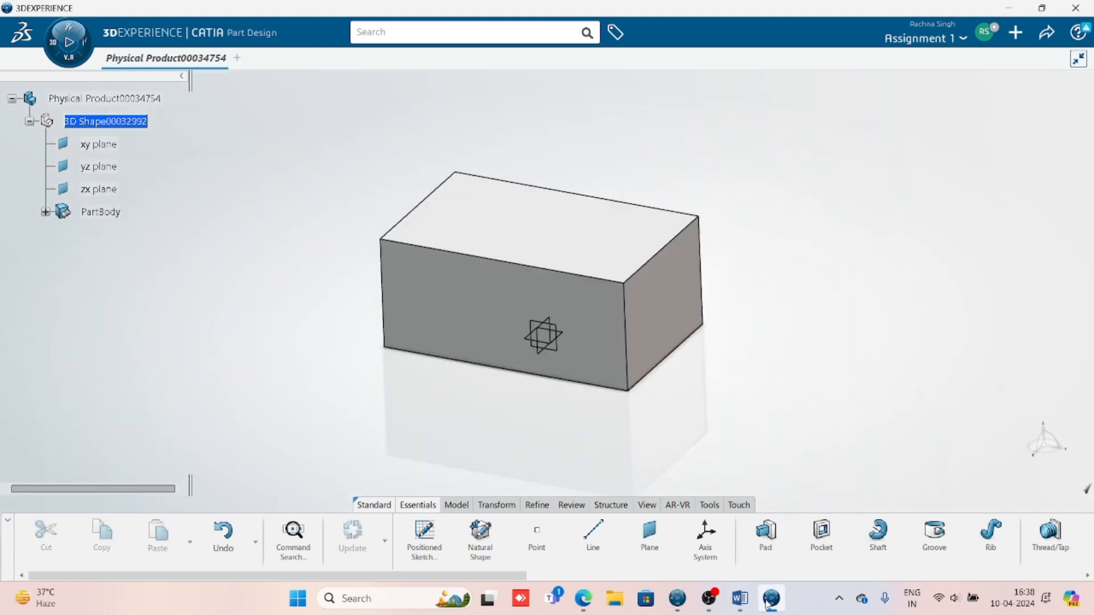
- Check the Word drawing and start a positioned sketch on the block's long front face with the default orientation
click(740, 599)
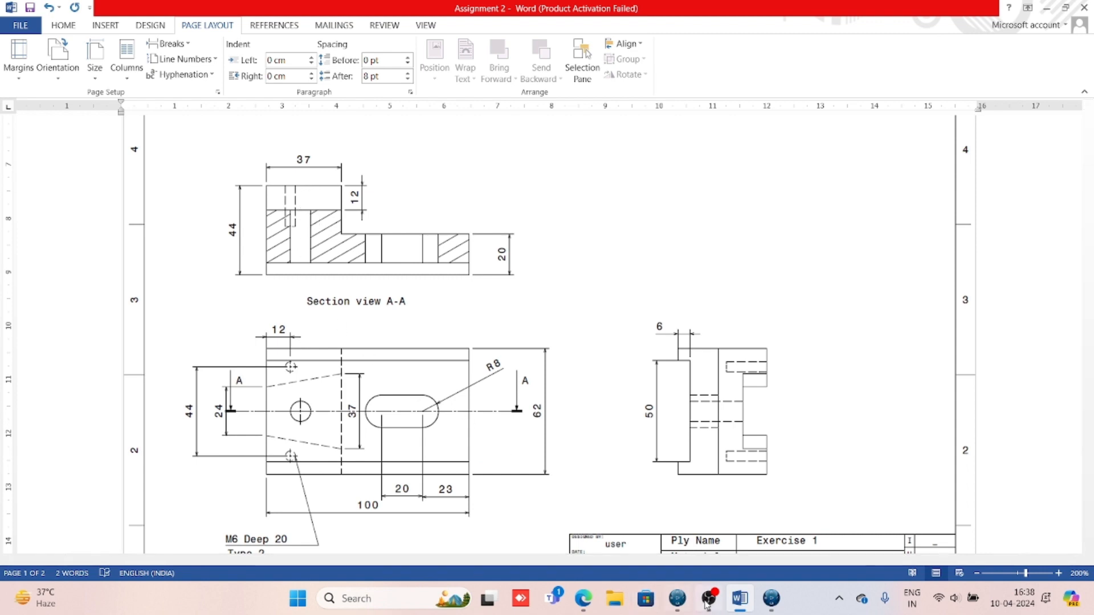
click(771, 599)
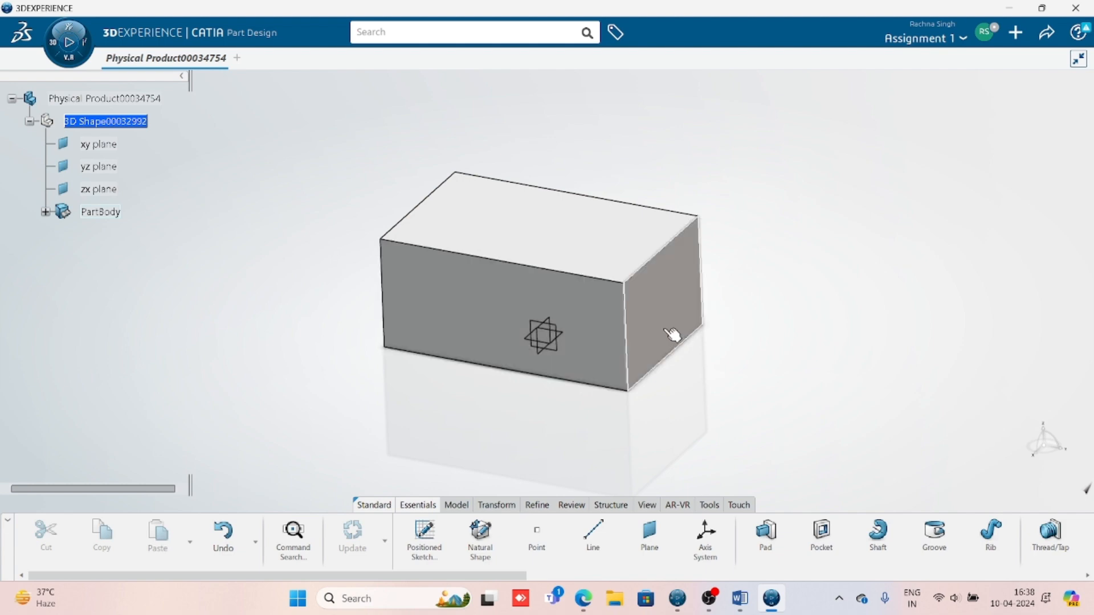
middle_drag(481, 325, 507, 304)
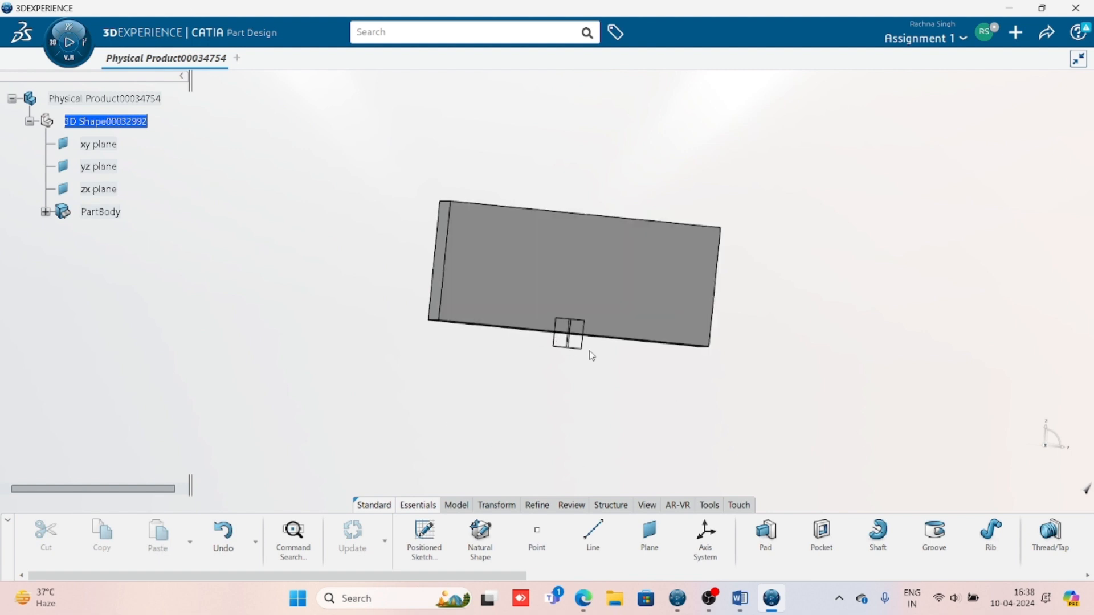
click(576, 276)
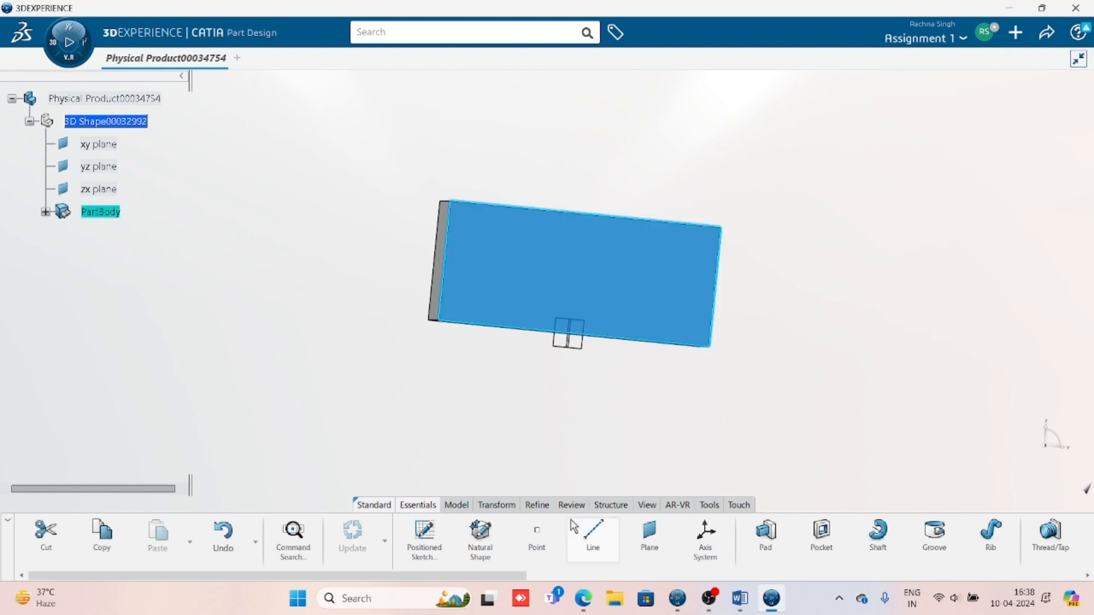
click(419, 538)
click(622, 244)
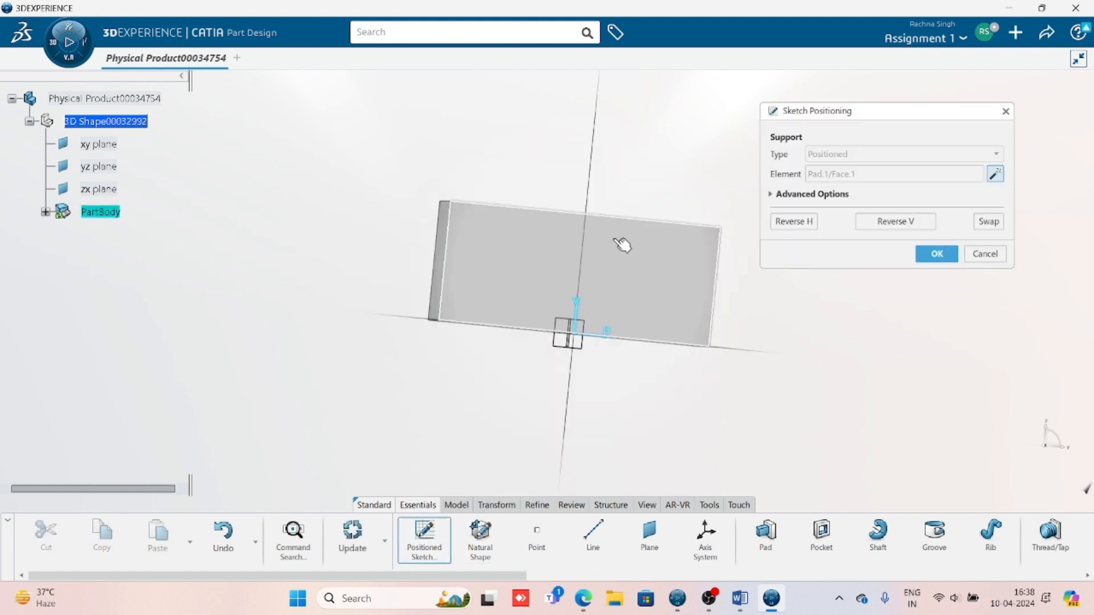
key(Return)
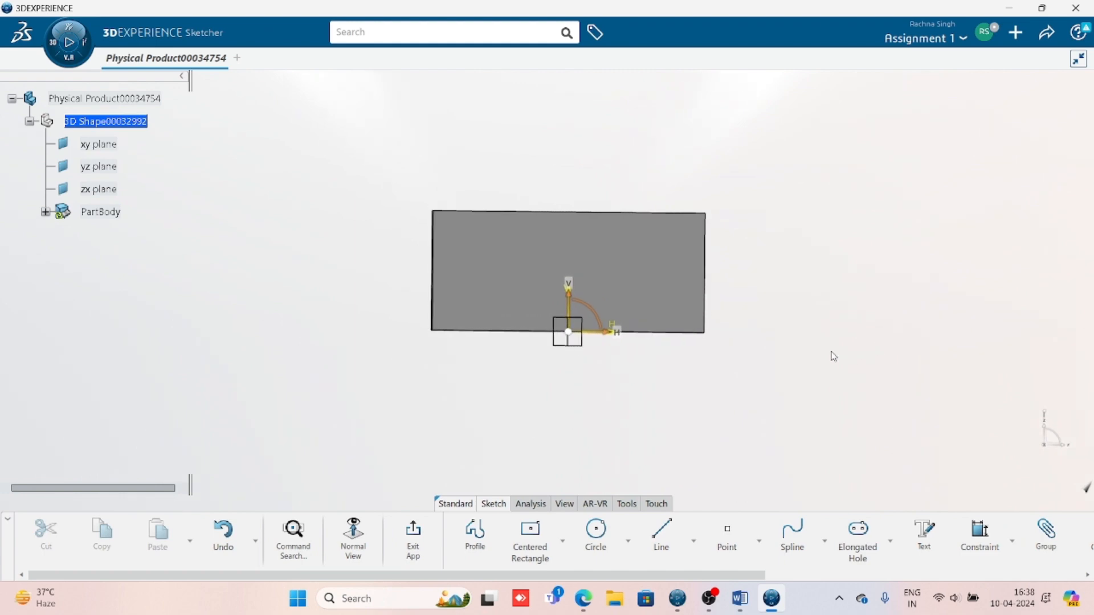
- Check the section view in Word and sketch a corner-to-corner rectangle about 45 mm high overlapping the upper-right corner of the block's front face
click(740, 598)
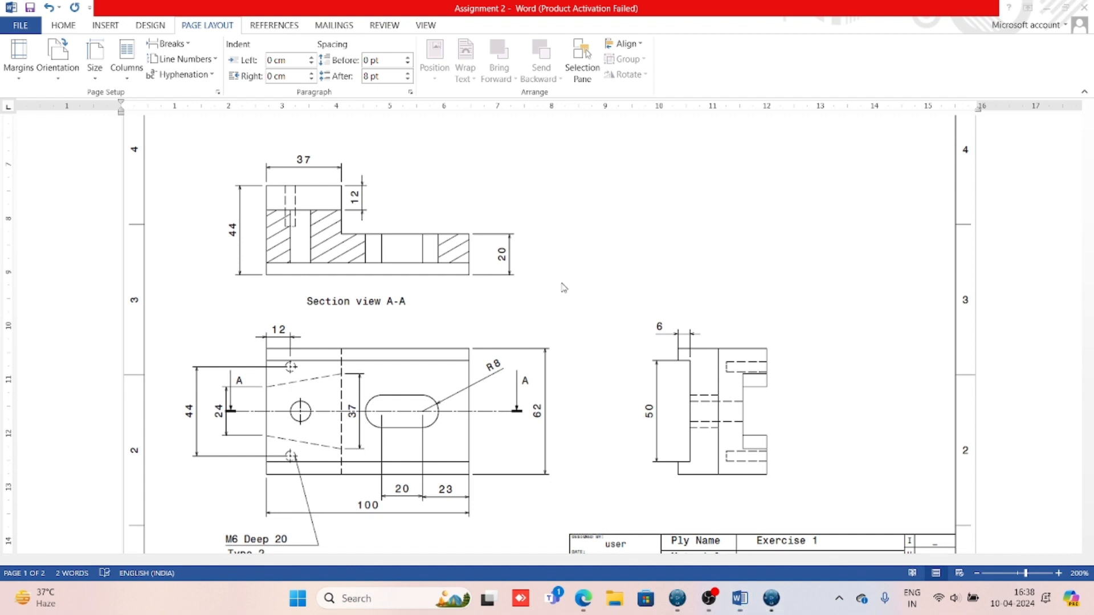
click(769, 599)
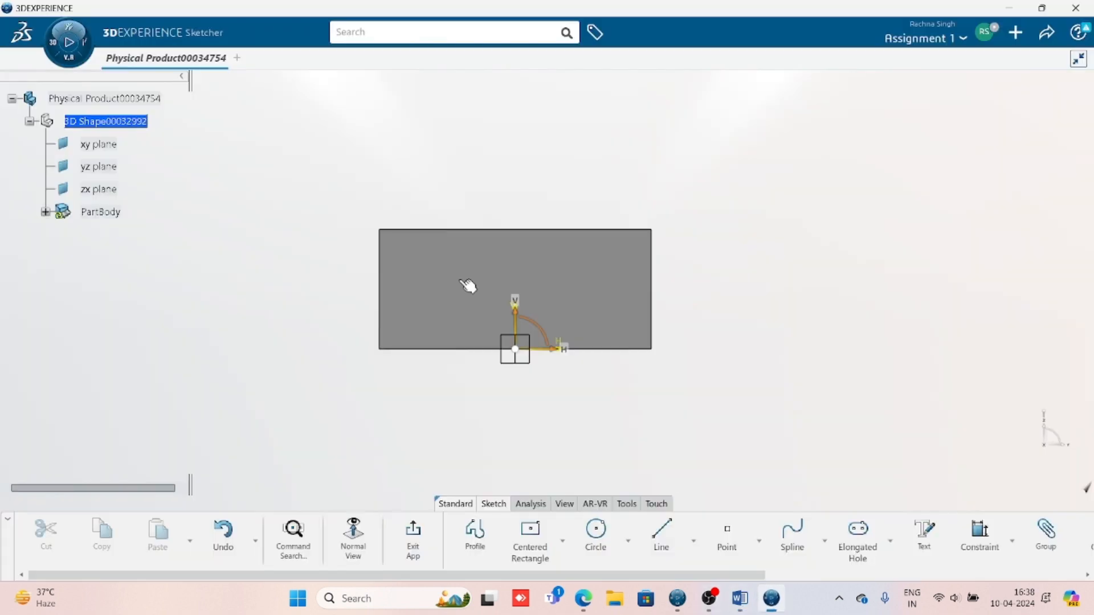
click(562, 542)
click(556, 361)
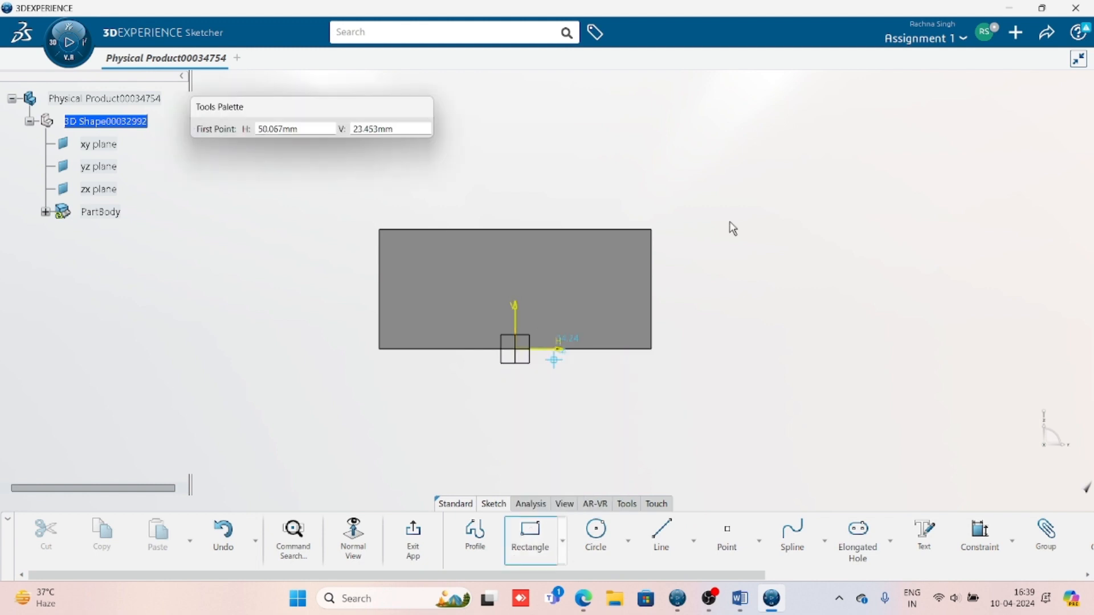
click(729, 185)
click(470, 309)
click(858, 533)
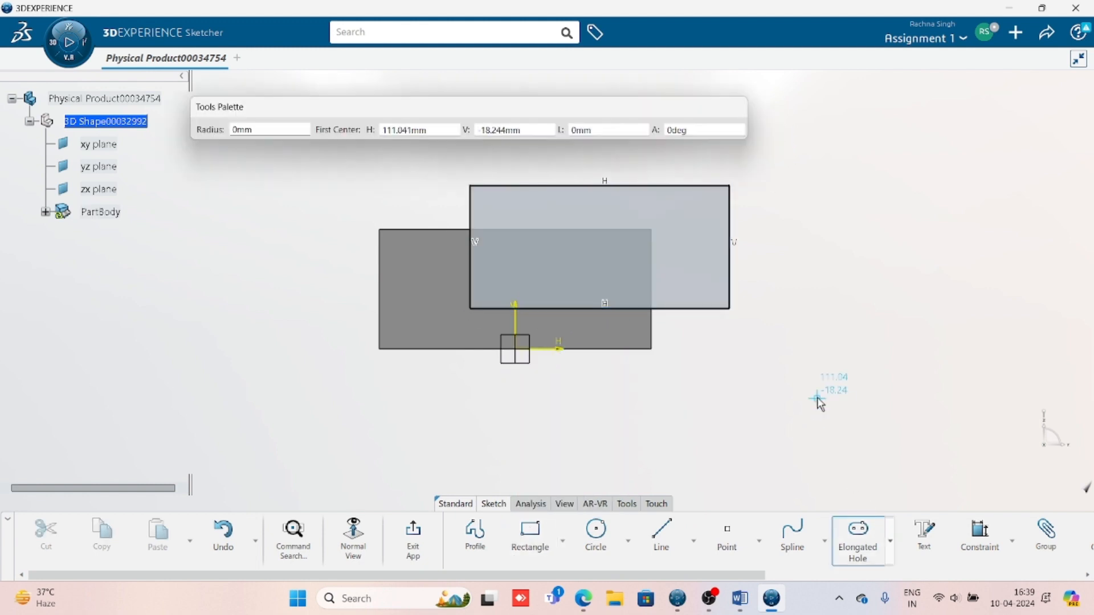
key(Escape)
key(Escape)
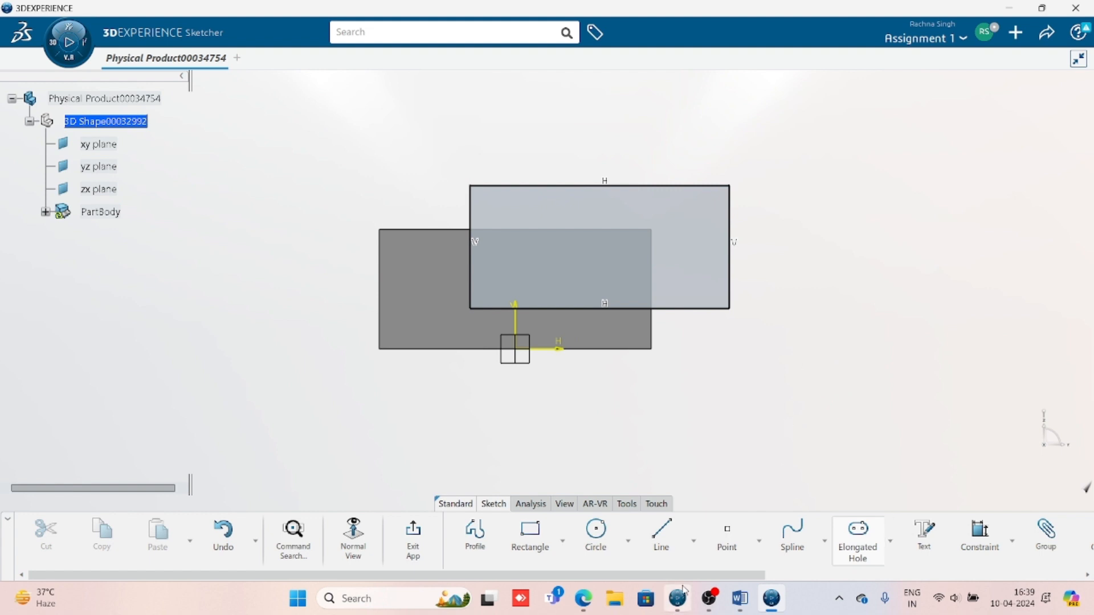
- Check the step height in the Word drawing and constrain the rectangle's lower edge 20 mm above the block's bottom edge
click(739, 598)
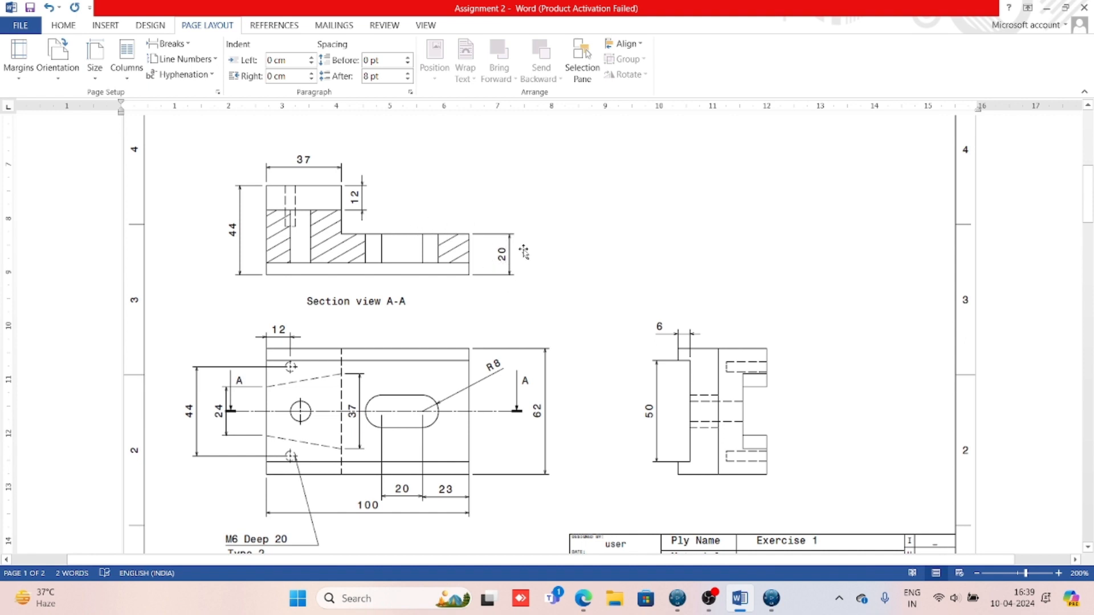
click(777, 602)
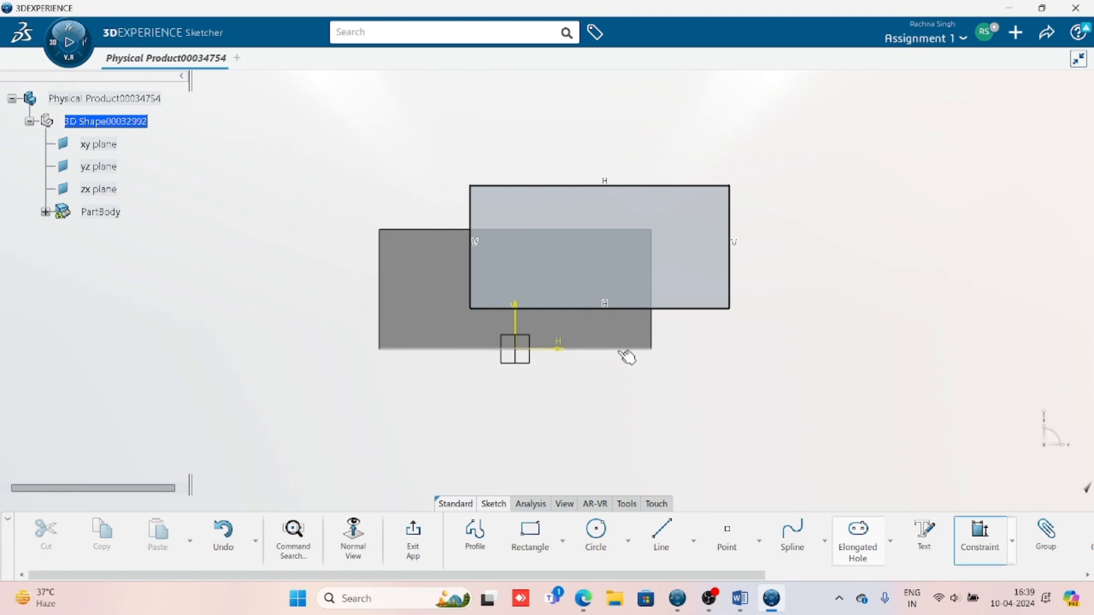
click(714, 310)
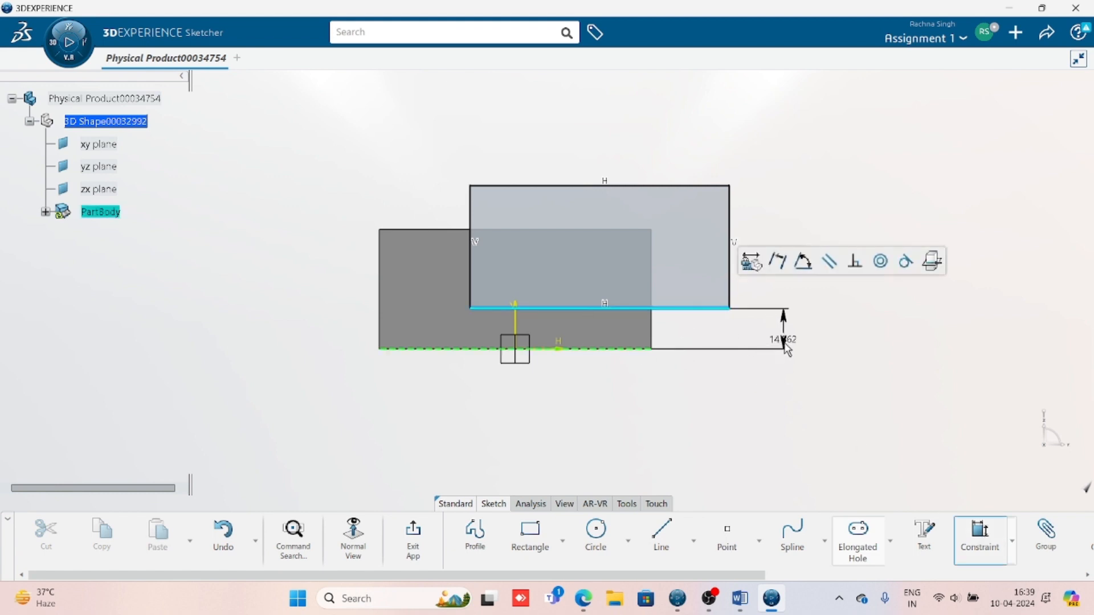
click(788, 329)
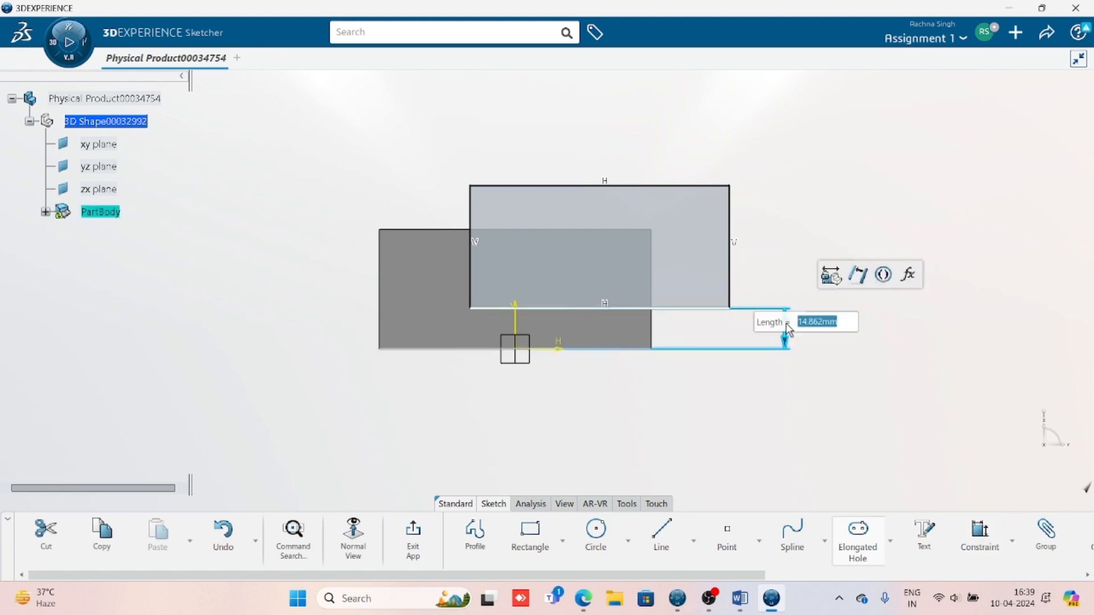
text(20)
key(Return)
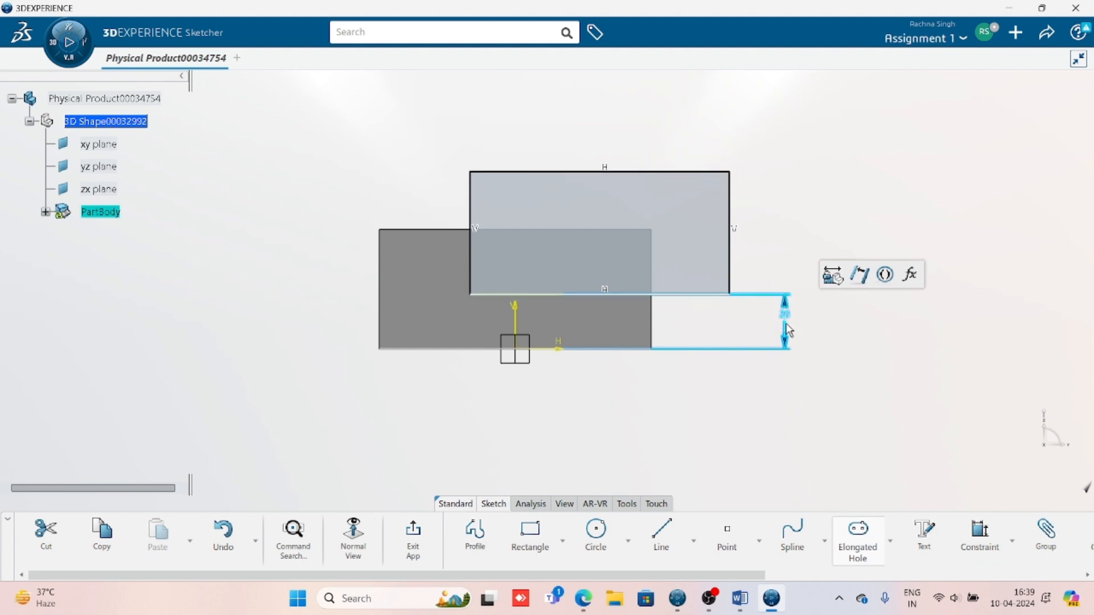
click(747, 446)
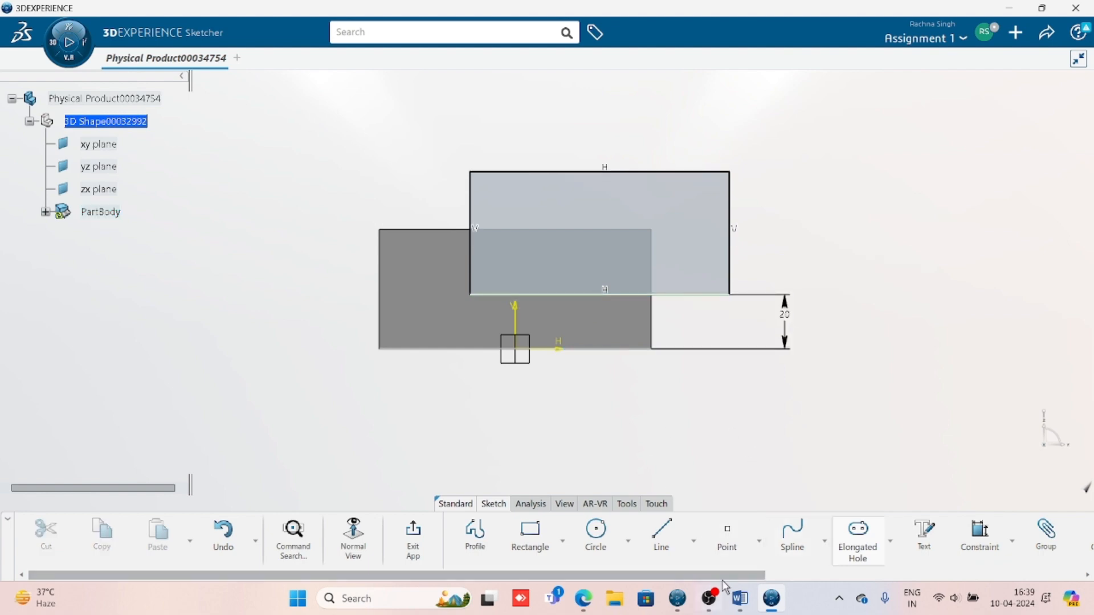
- Check the step length in the Word drawing and constrain the rectangle's left side 37 mm from the block's left edge
click(741, 598)
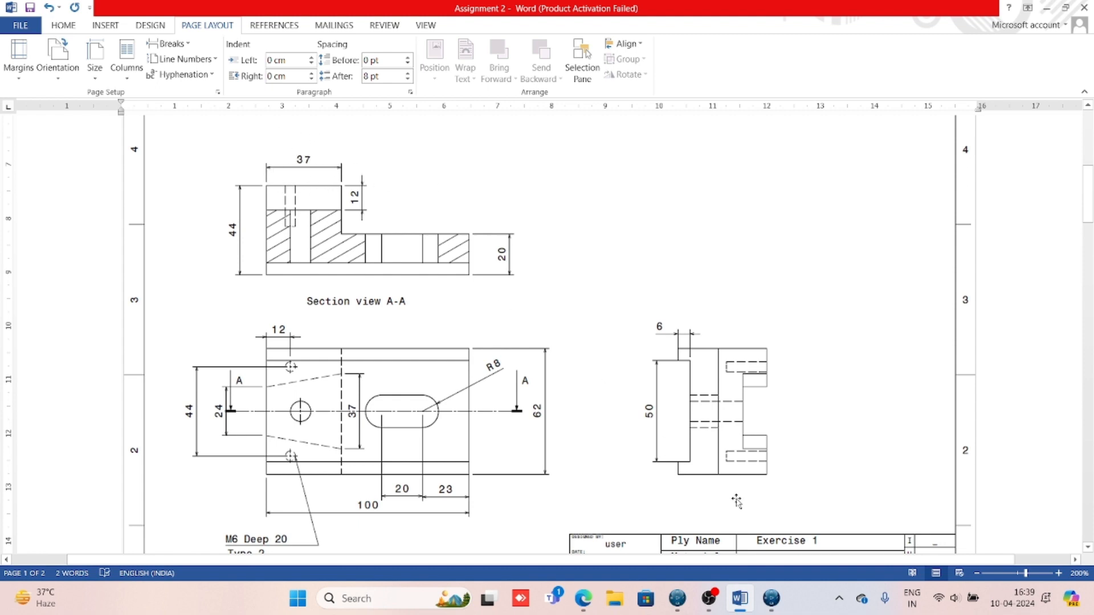
click(771, 599)
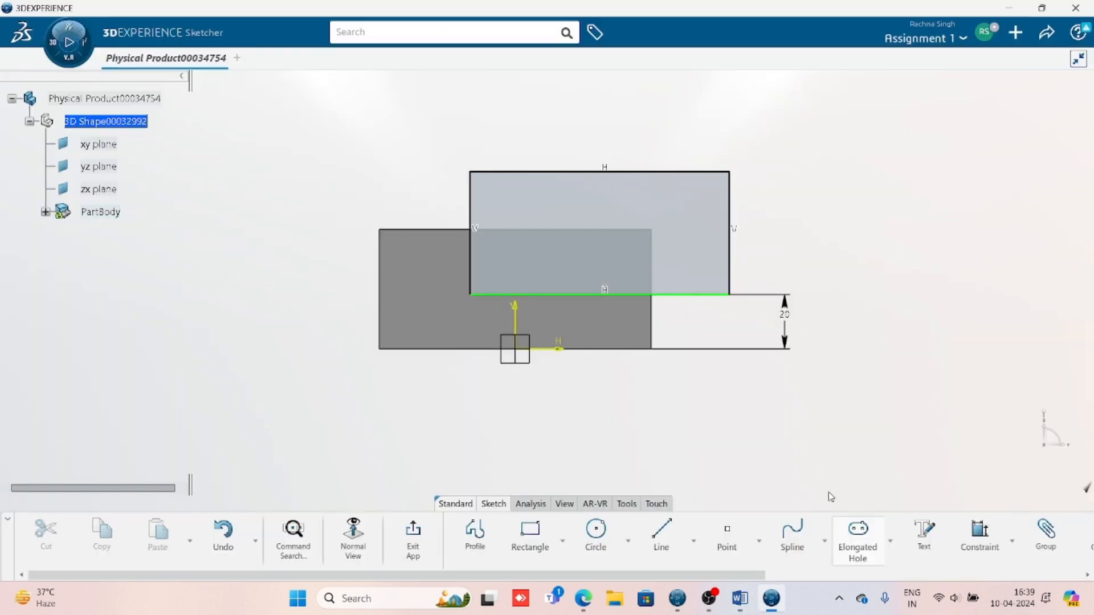
click(985, 545)
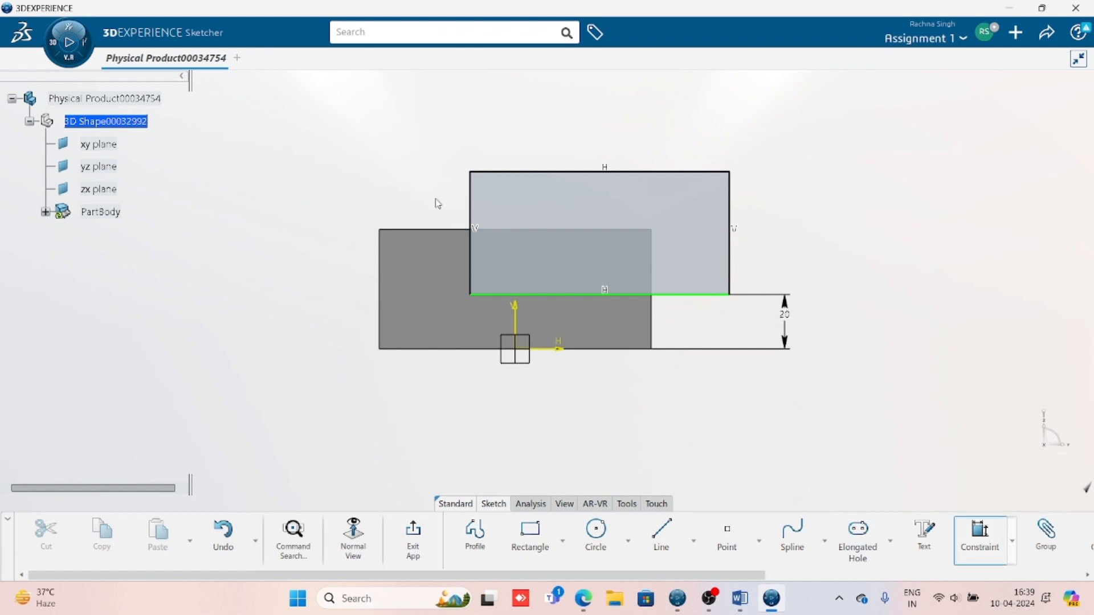
click(380, 302)
click(472, 186)
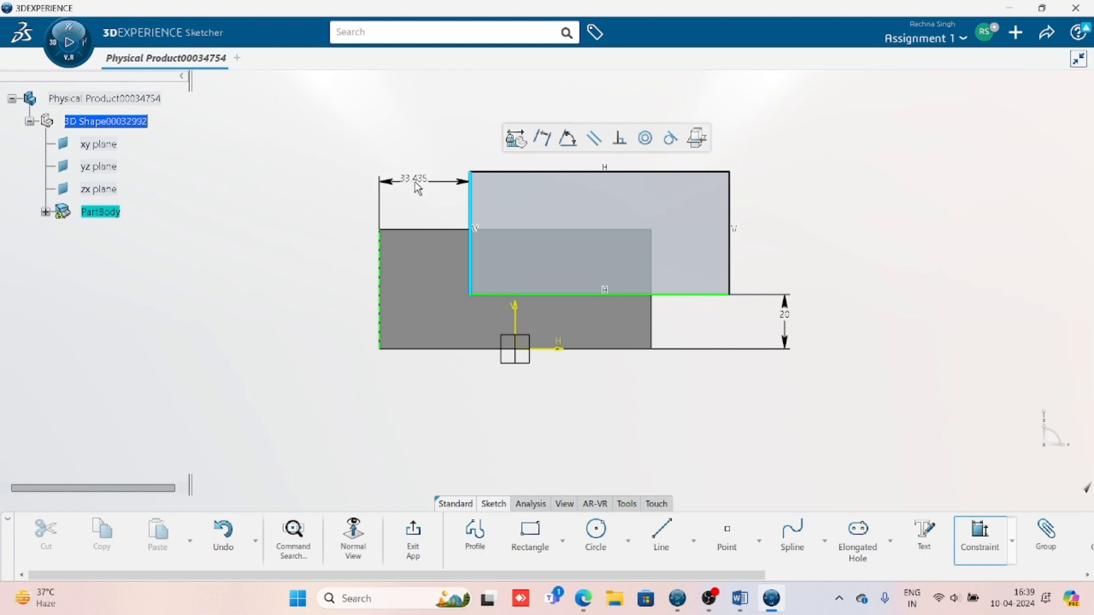
click(419, 174)
text(37)
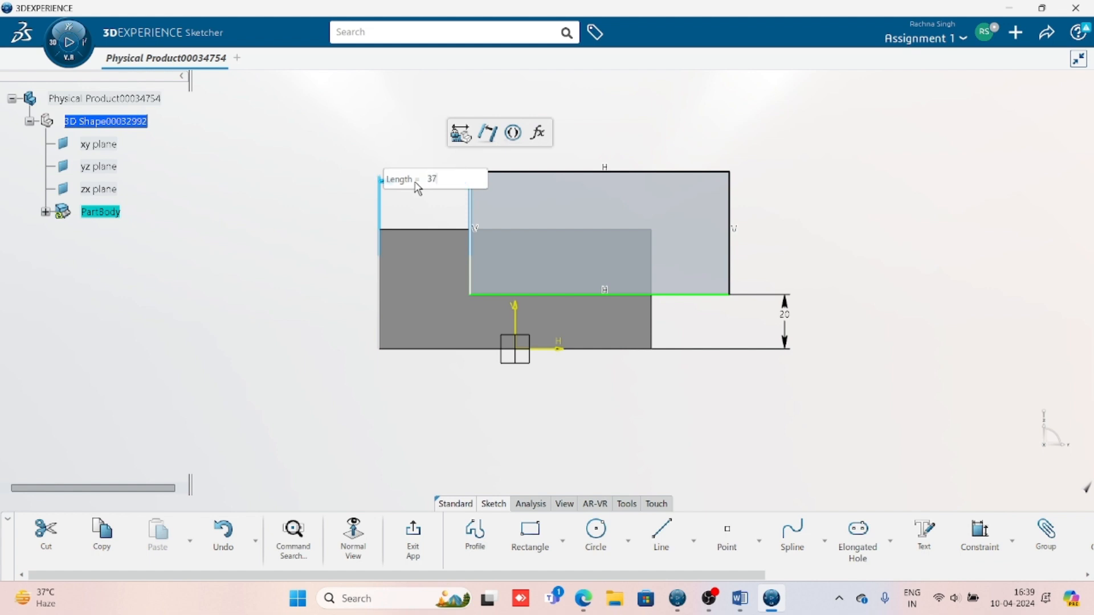
key(Return)
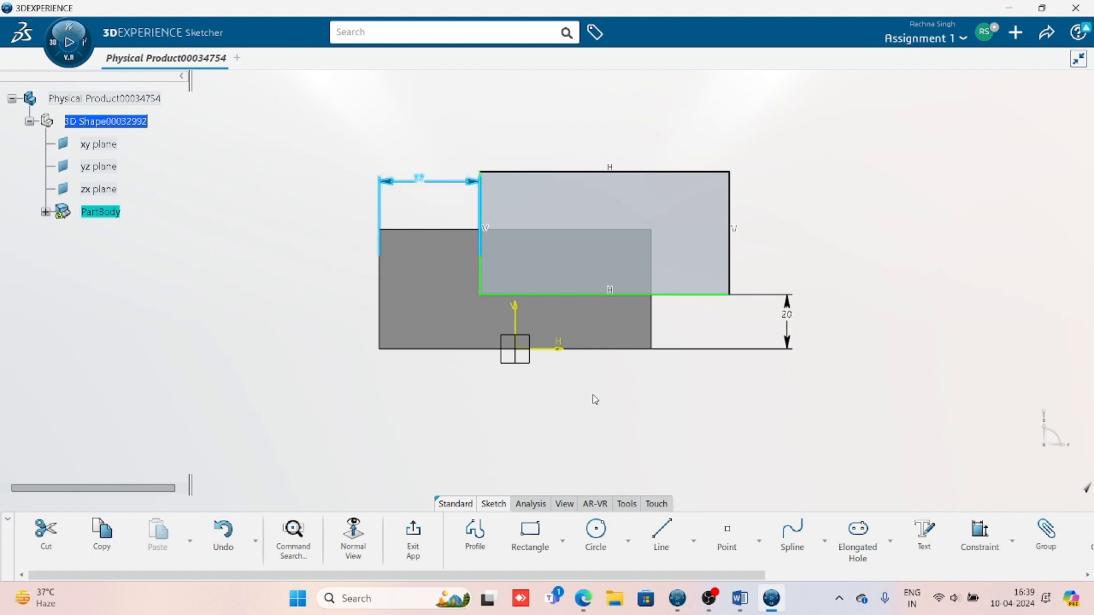
click(656, 457)
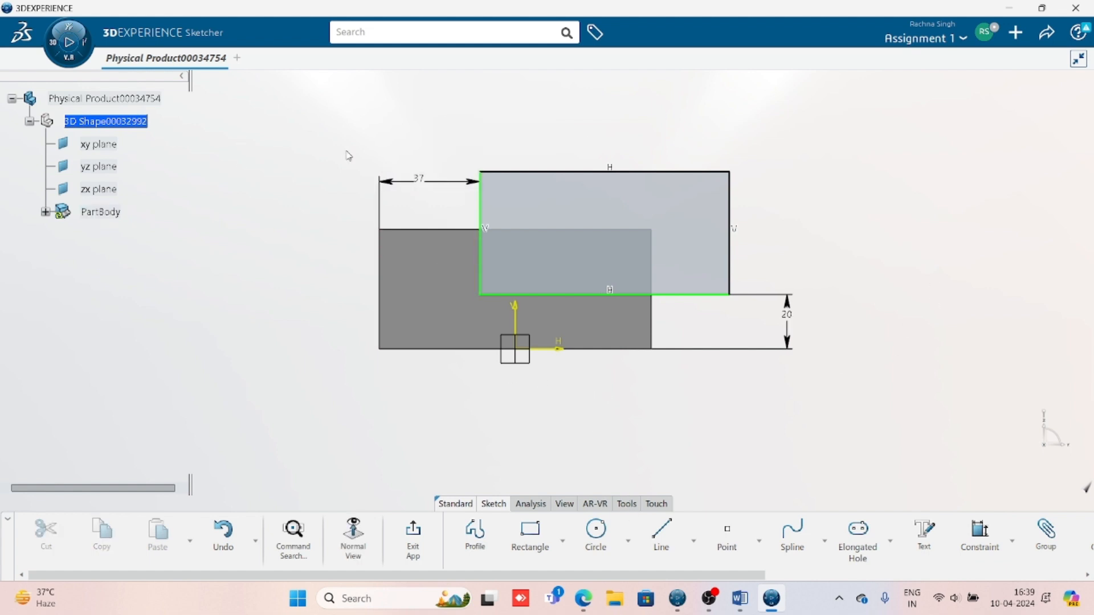
click(424, 180)
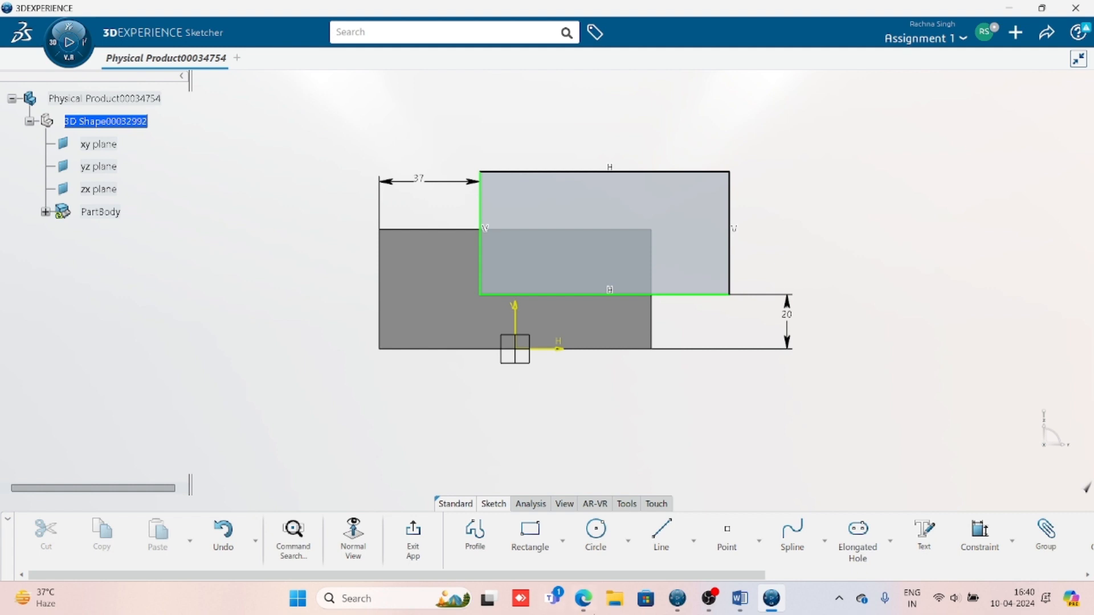
- Review the Word drawing again and constrain the rectangle's right side 0 mm from the block's right edge
click(740, 599)
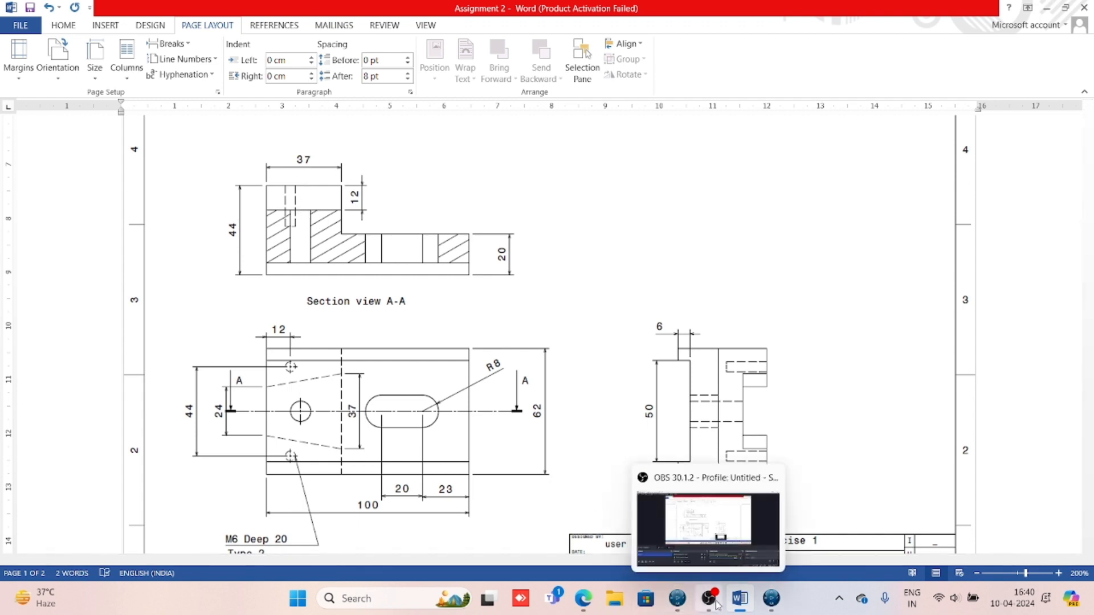
click(771, 598)
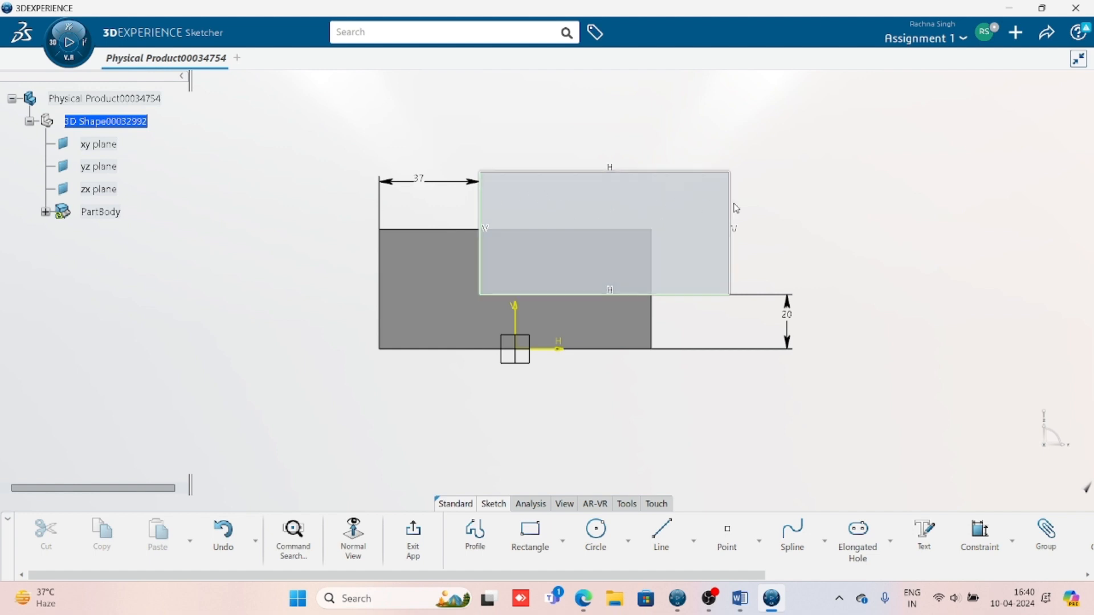
click(979, 533)
click(654, 332)
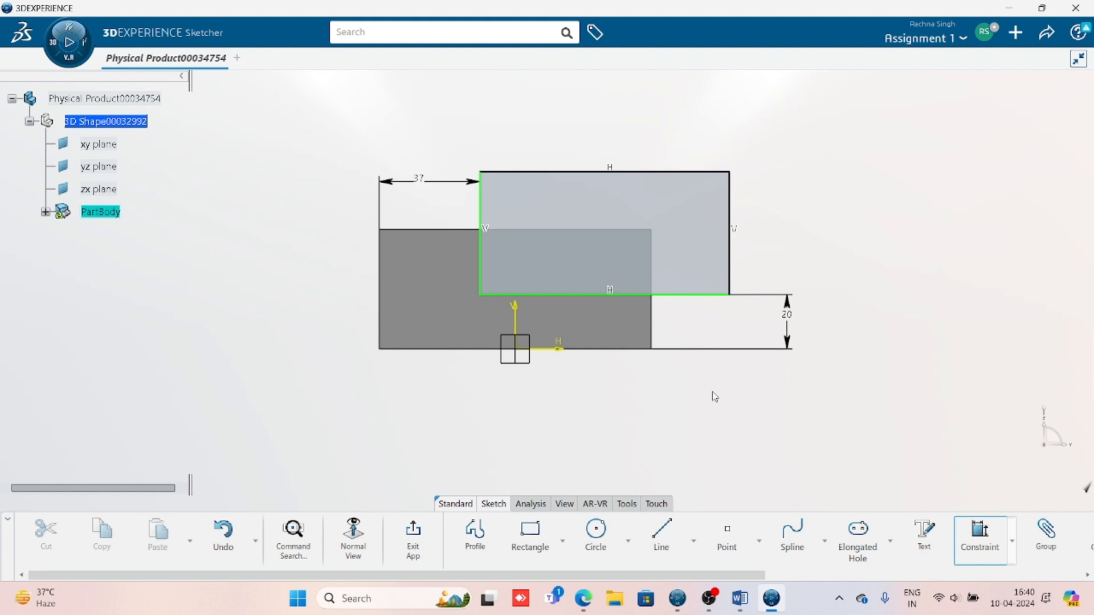
click(731, 235)
click(700, 365)
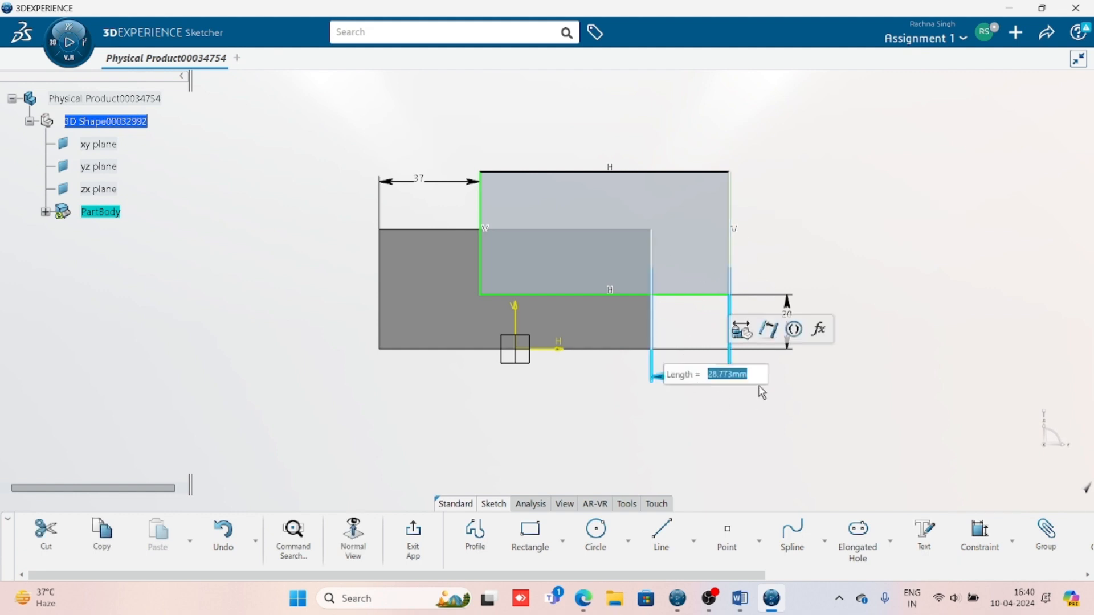
text(0)
key(Return)
click(759, 419)
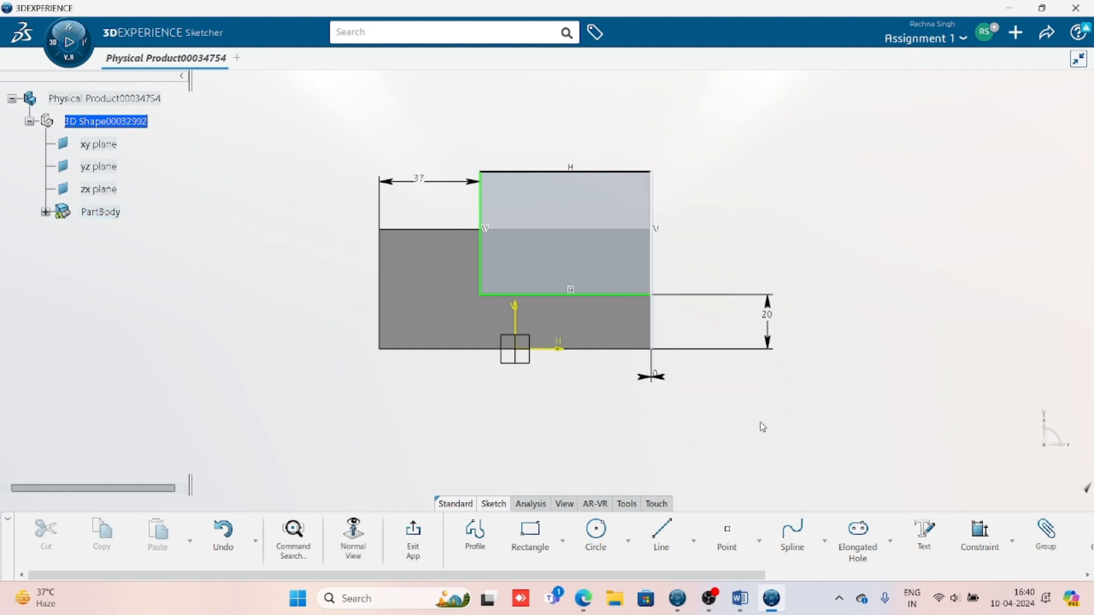
- Constrain the rectangle's vertical side to 30 mm so the profile extends past the block's top edge
click(980, 533)
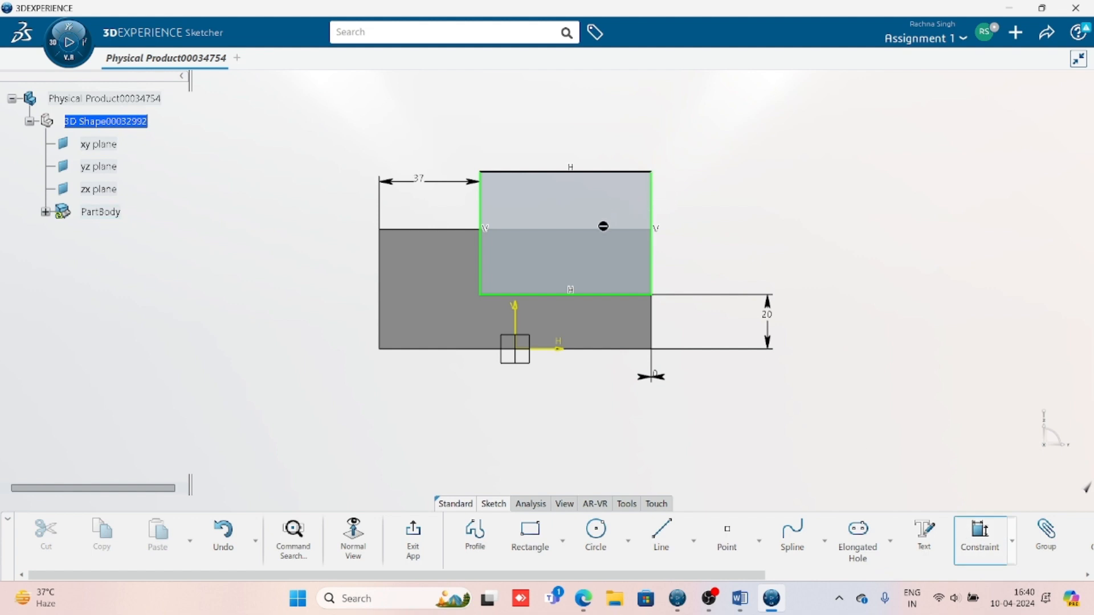
click(653, 250)
click(720, 252)
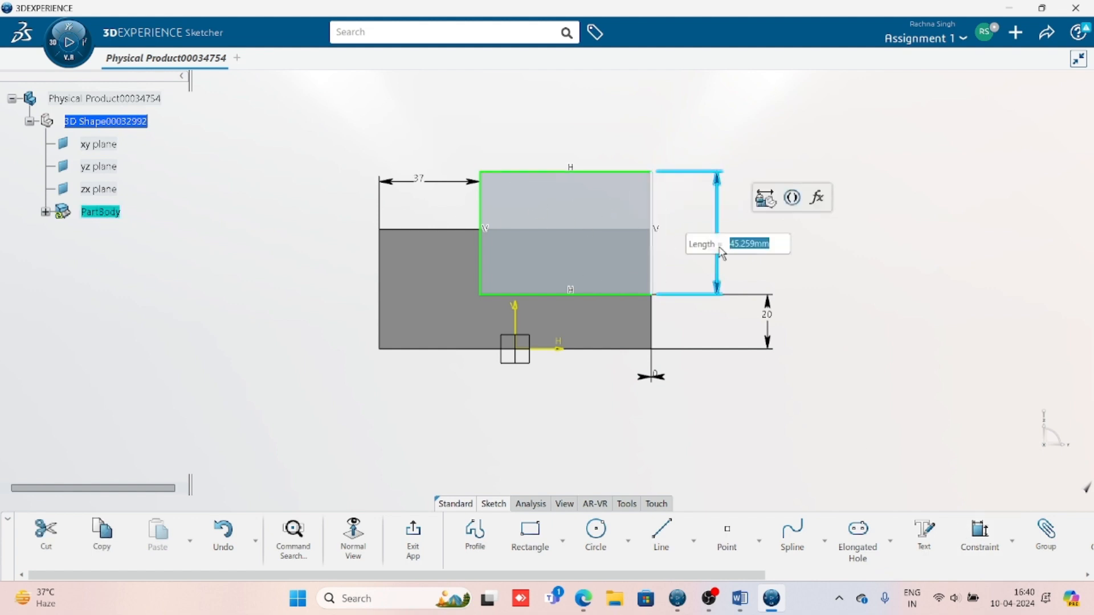
text(30)
key(Return)
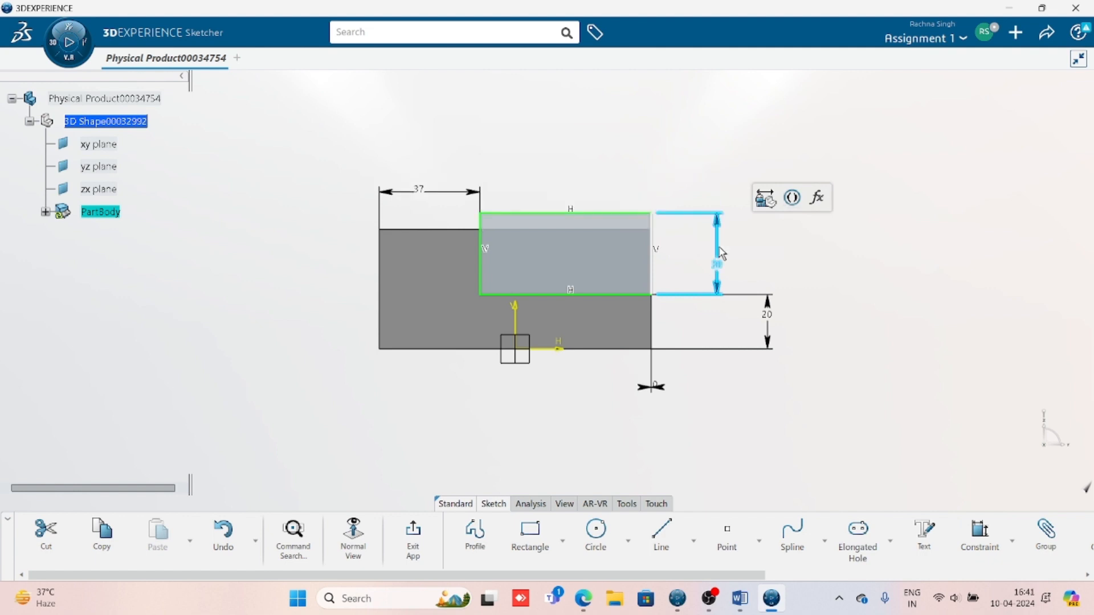
scroll(781, 403, up, 5)
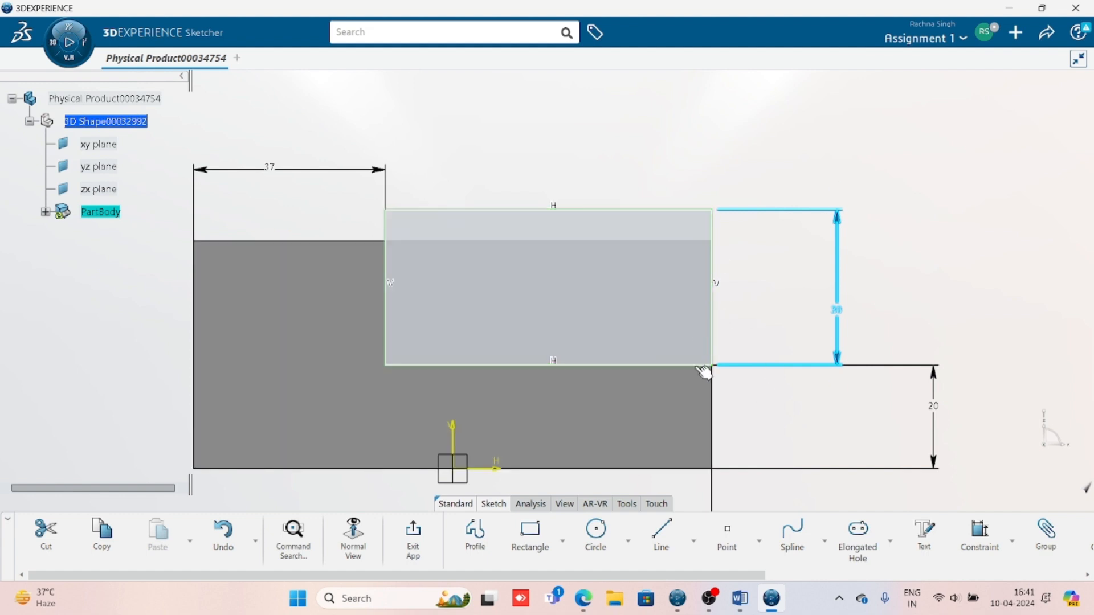
middle_drag(576, 332, 594, 283)
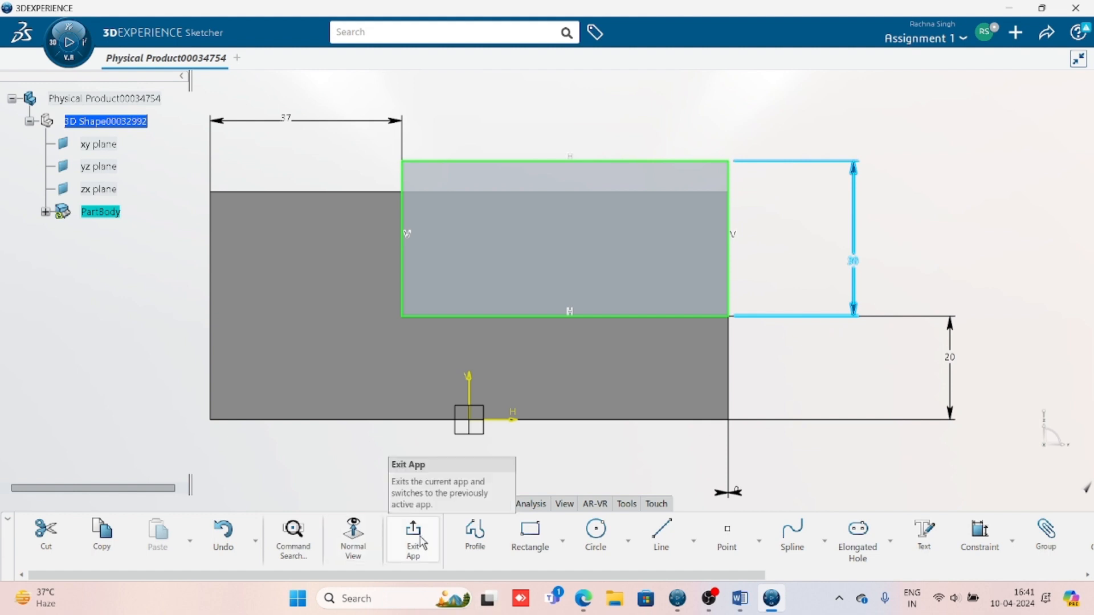
- Delete the rectangle's vertical height constraint and stretch its upper edge further above the block's top edge
scroll(422, 542, down, 2)
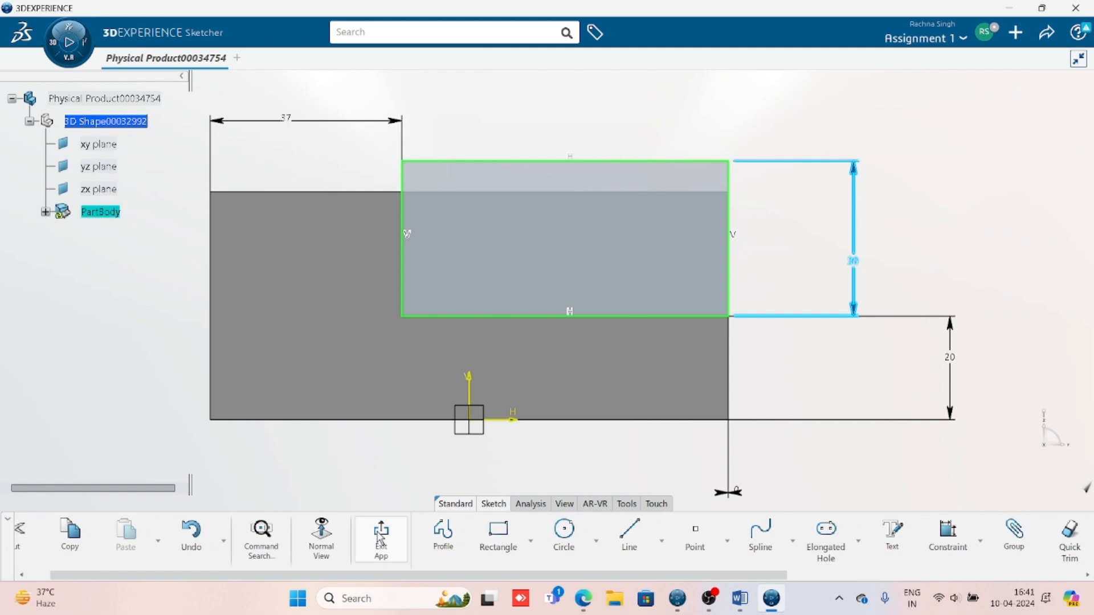
mouse_move(873, 417)
middle_down()
mouse_move(873, 369)
mouse_move(872, 388)
middle_up()
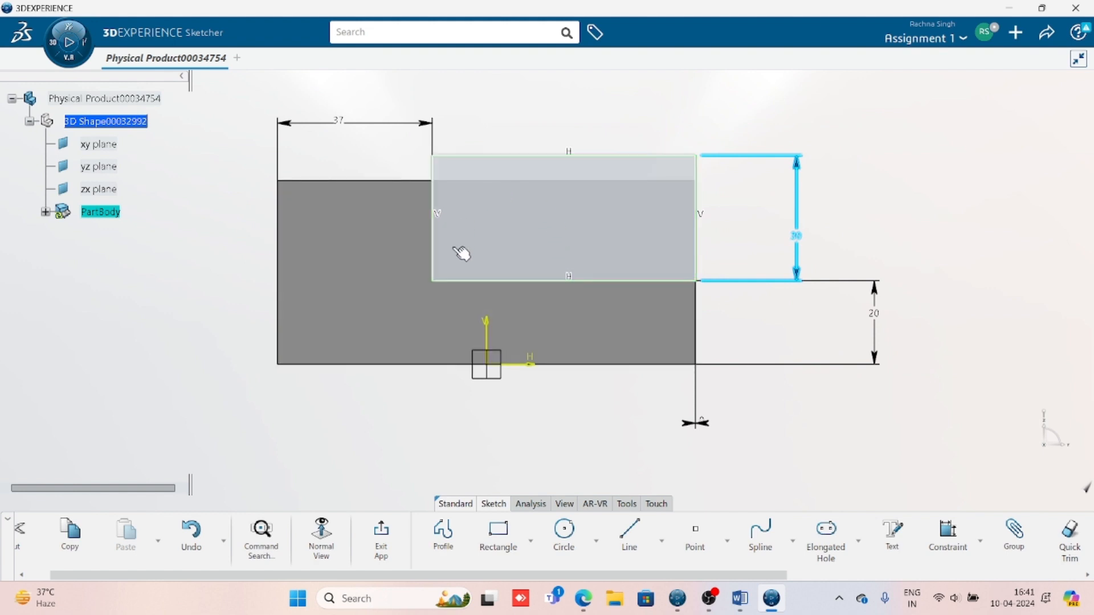
click(516, 157)
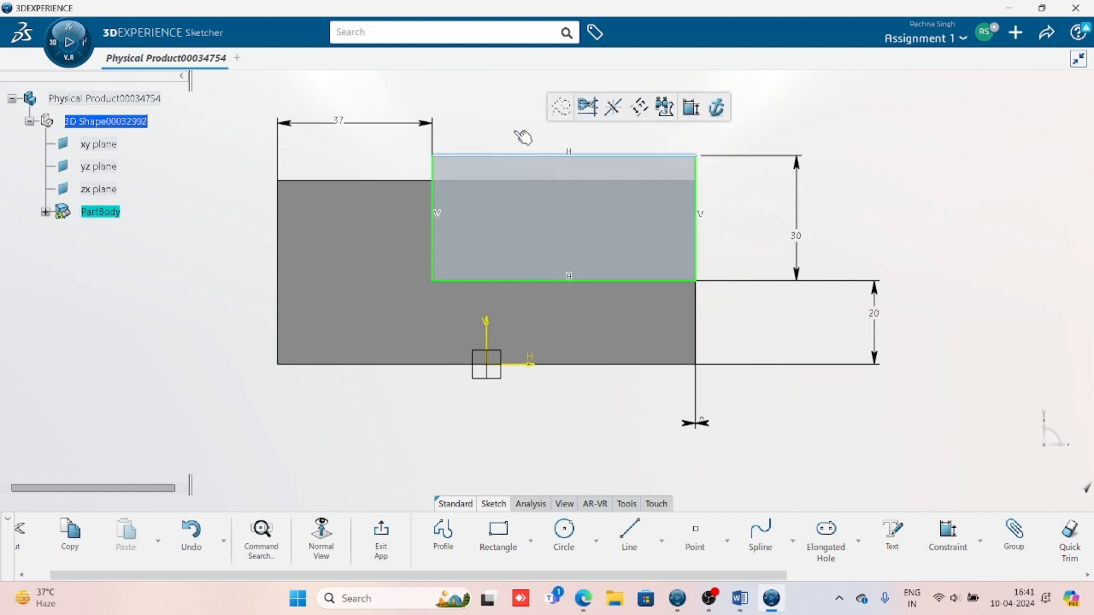
click(847, 236)
click(803, 239)
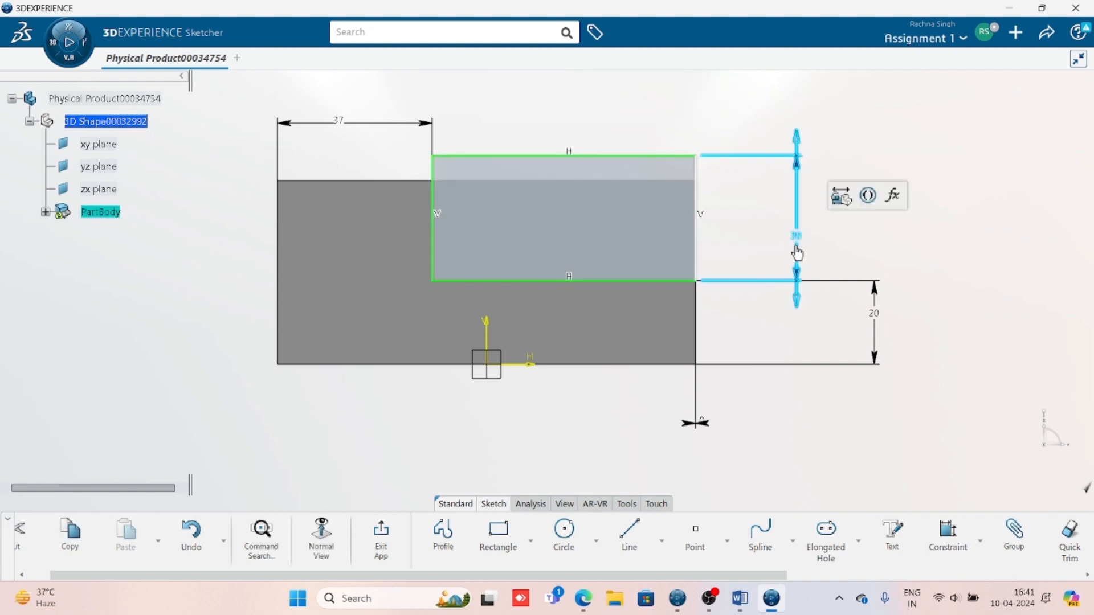
key(Delete)
click(641, 159)
drag(641, 163, 641, 130)
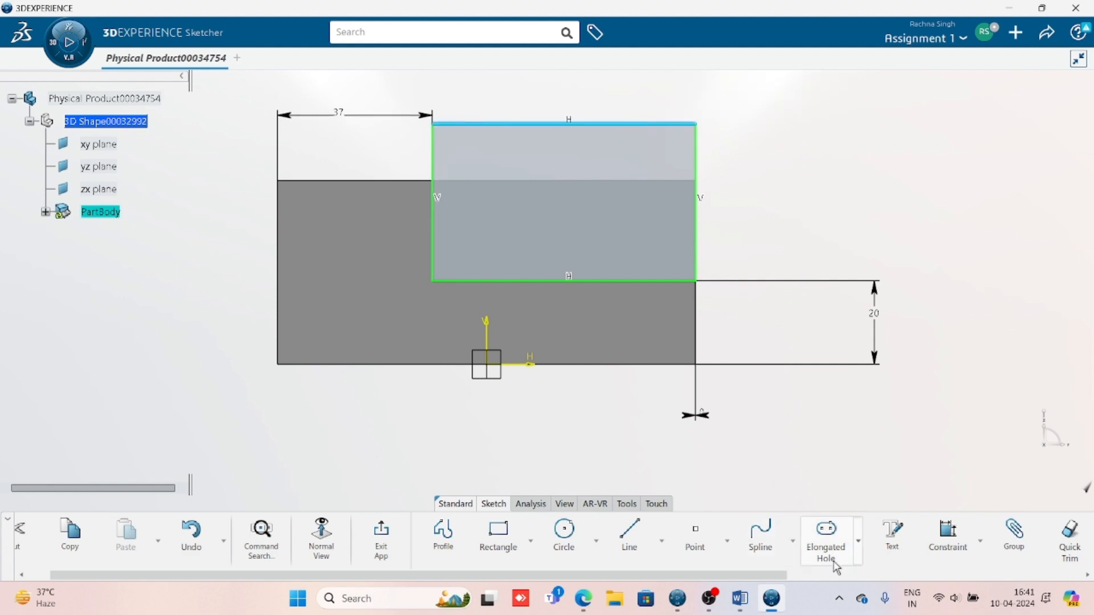
- Constrain the length of the rectangle's right side to 30 mm again
click(948, 536)
key(Escape)
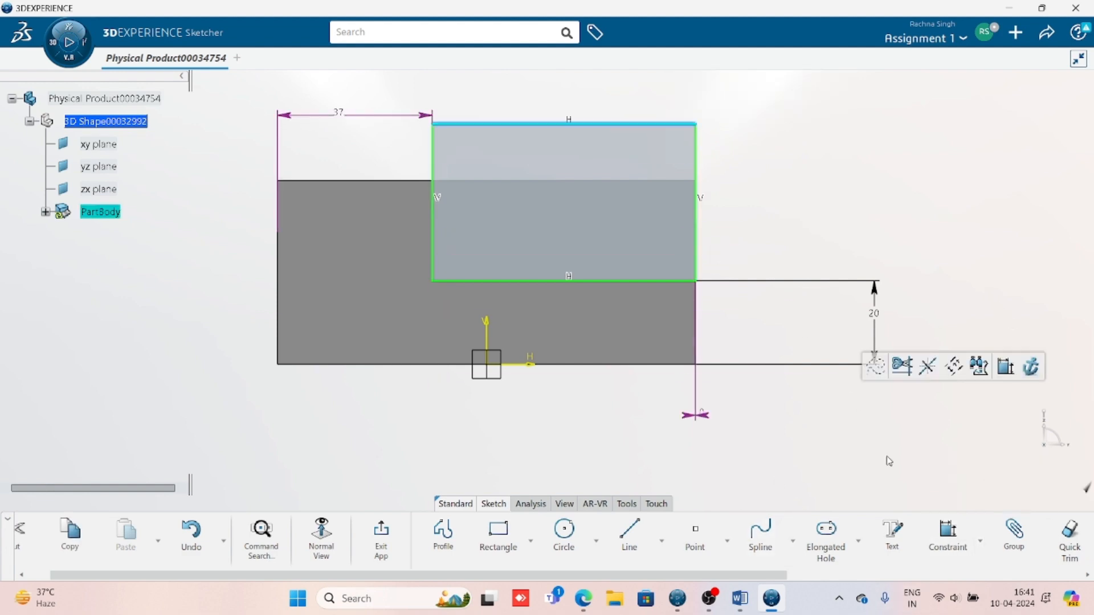
key(Escape)
click(964, 539)
click(705, 248)
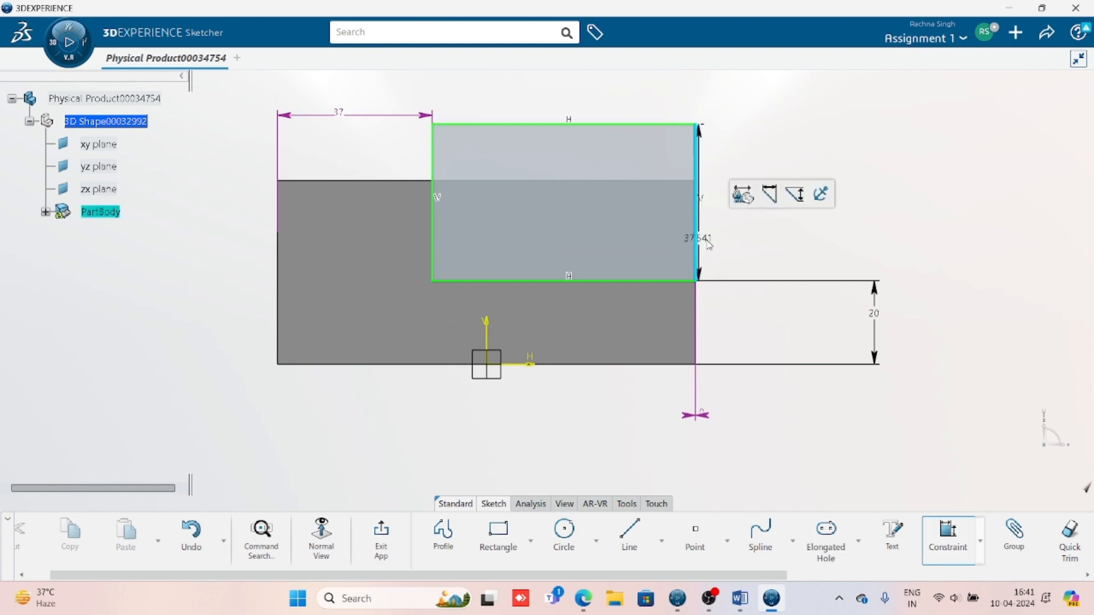
click(732, 240)
text(30)
key(Return)
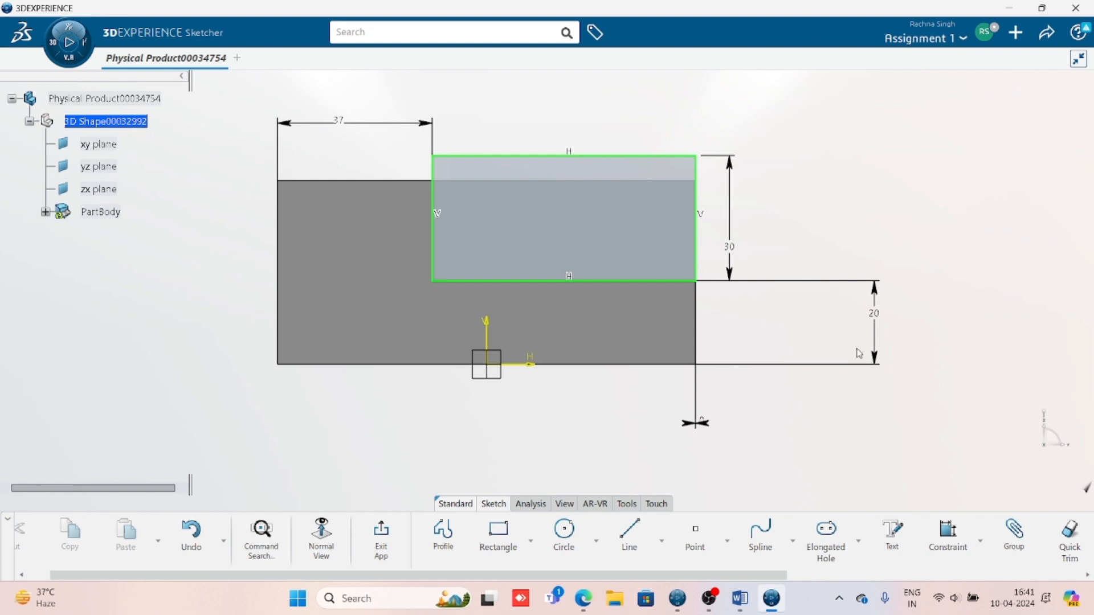
- Exit the sketch and cut the rectangular profile out of the block with a Pocket whose first limit is Up to next
click(383, 538)
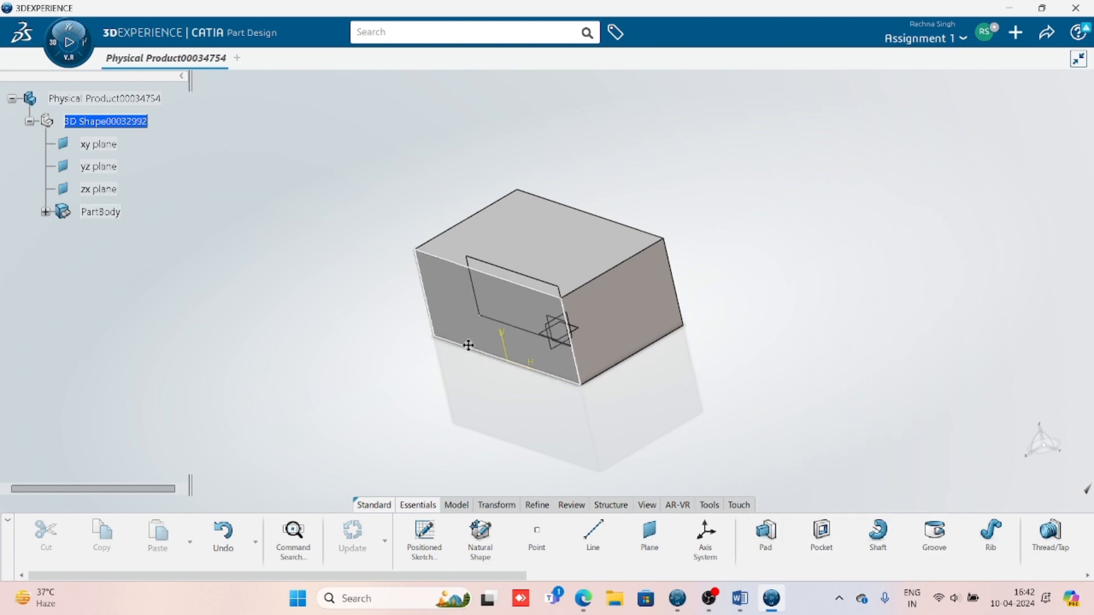
middle_drag(467, 345, 591, 298)
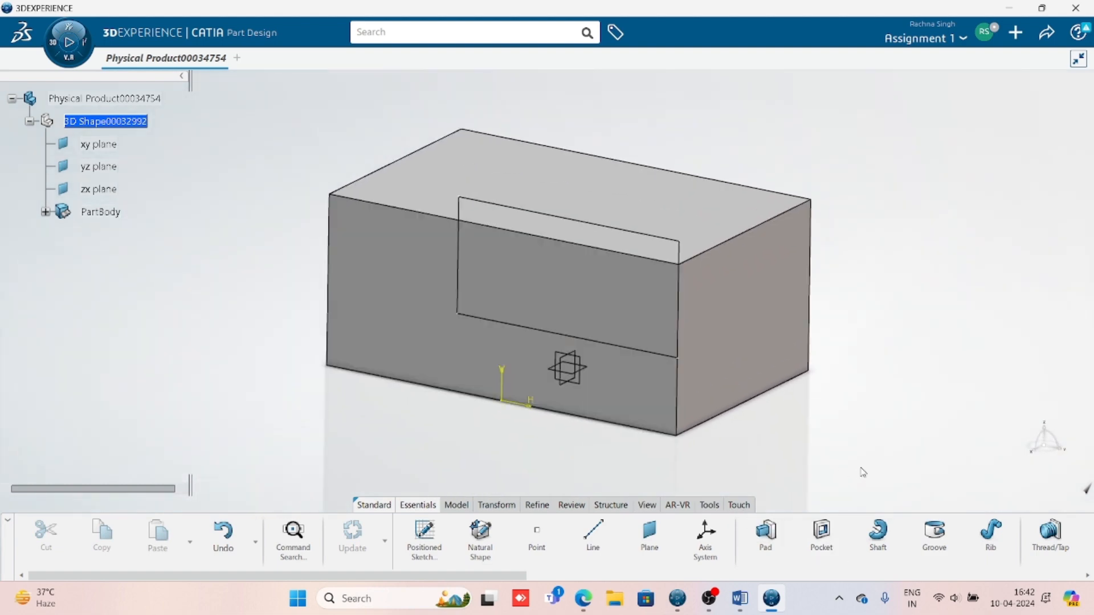
click(821, 536)
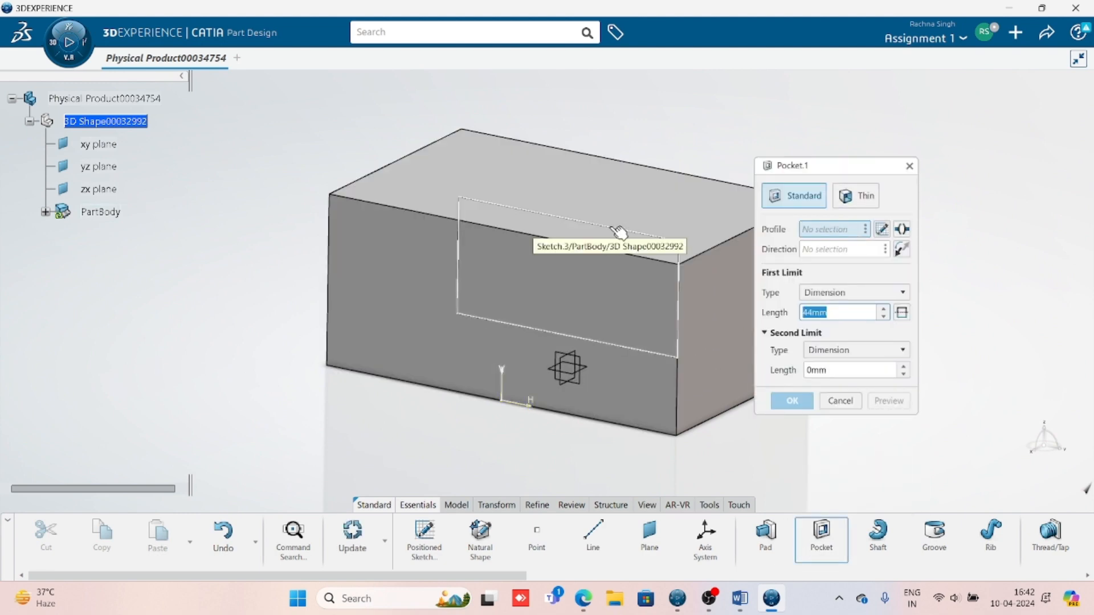
click(45, 212)
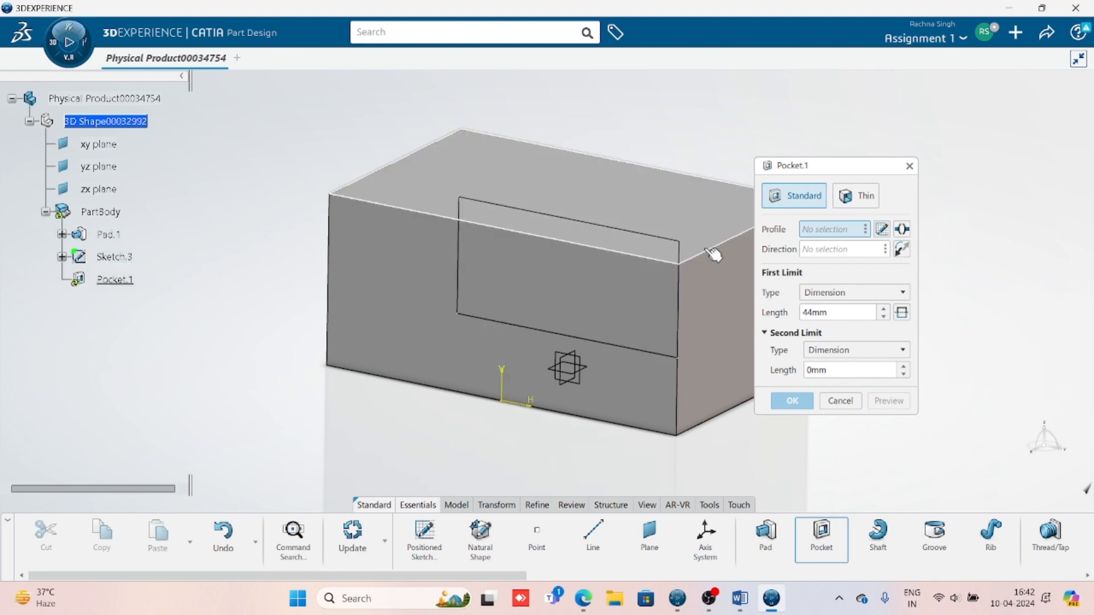
click(675, 245)
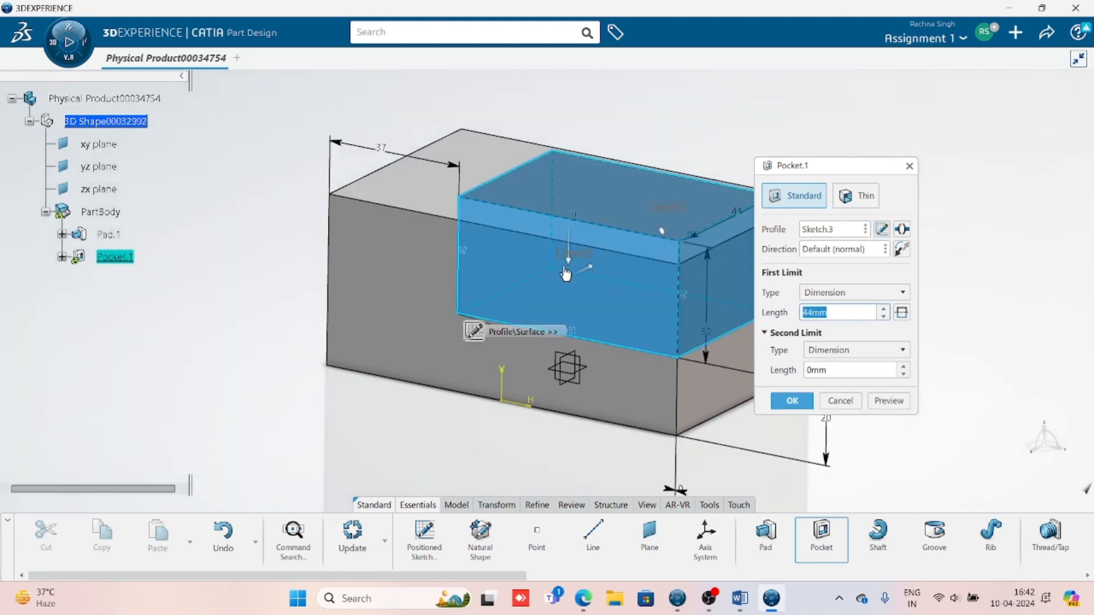
middle_drag(565, 273, 444, 407)
middle_drag(536, 331, 359, 348)
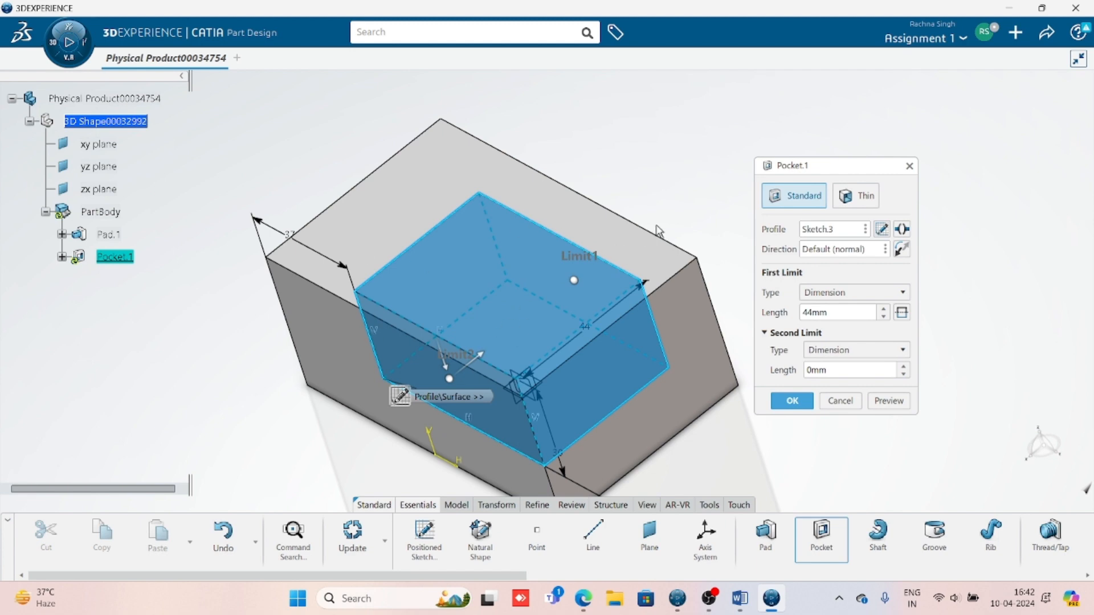
click(861, 294)
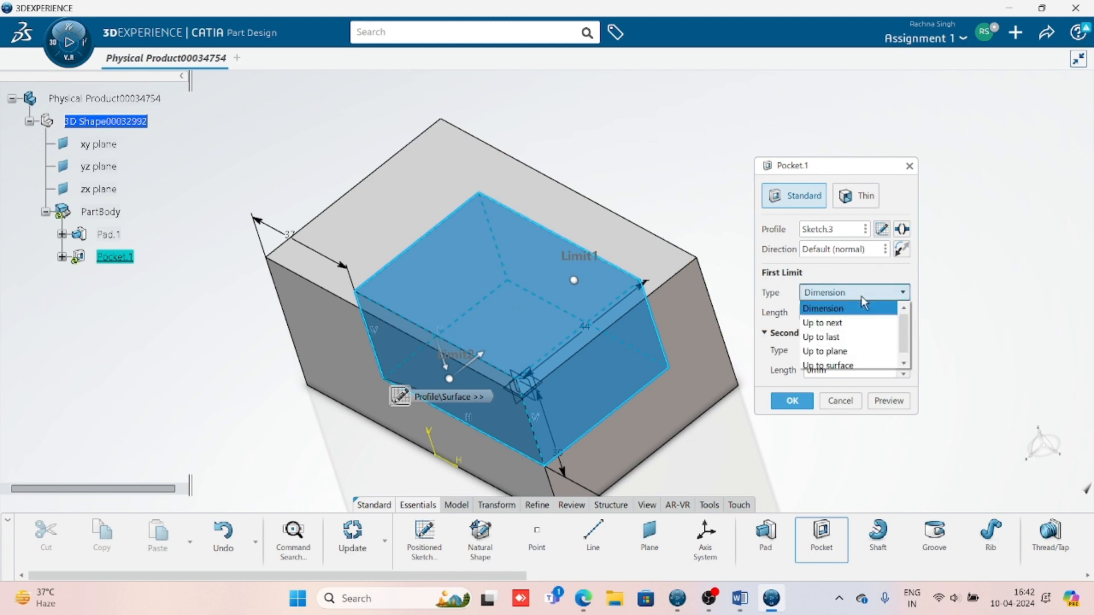
click(849, 325)
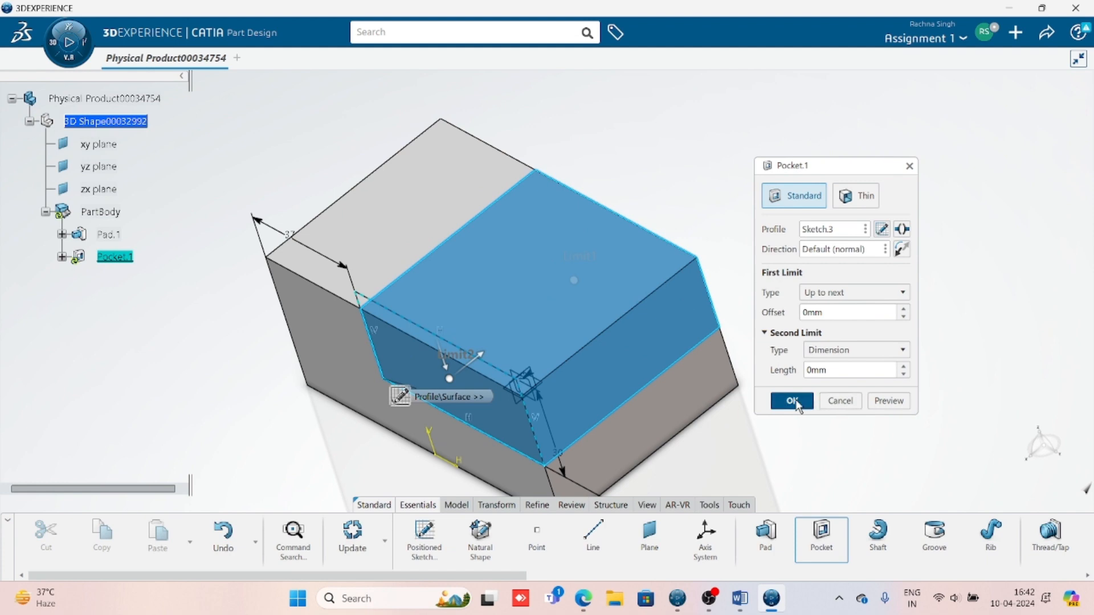
click(792, 400)
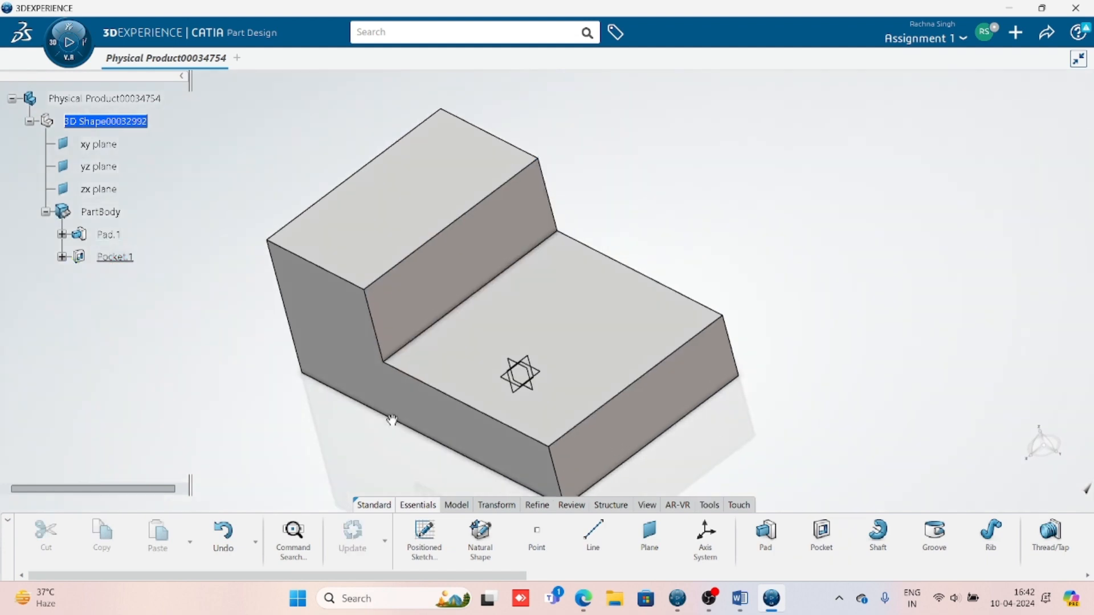
middle_drag(391, 420, 466, 420)
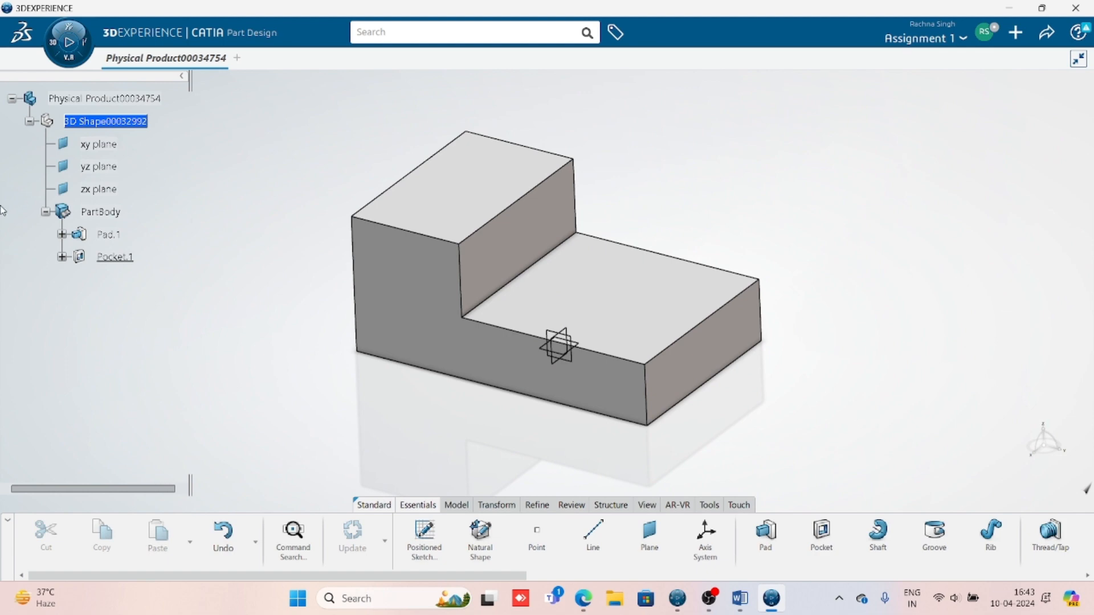
right_click(117, 236)
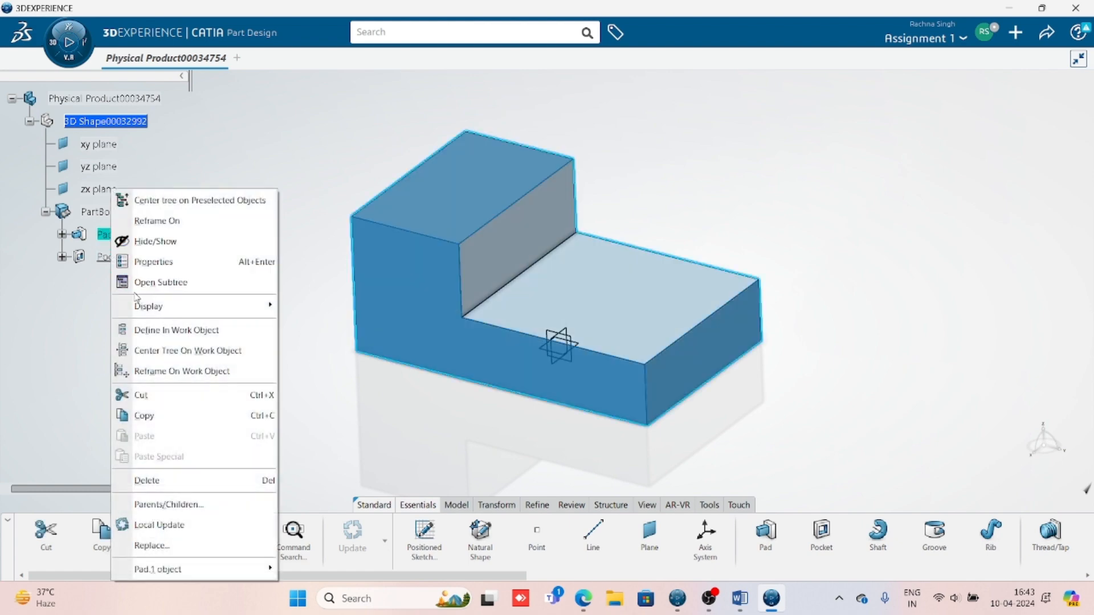
click(181, 260)
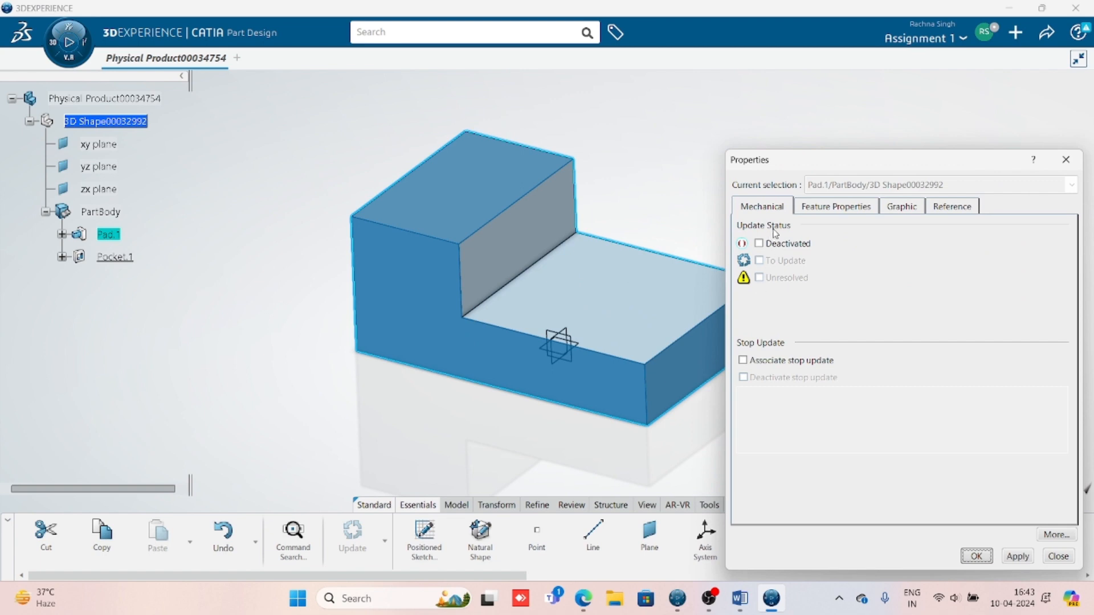
click(1058, 556)
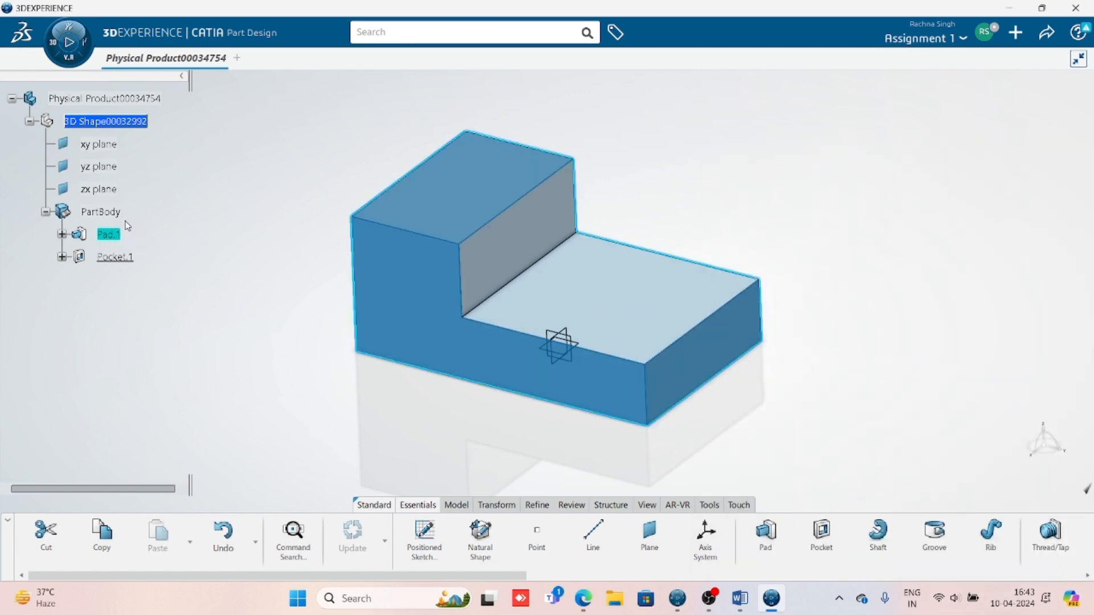
- Change the fill colour of Pad.1 to dark teal in its graphic properties
right_click(117, 238)
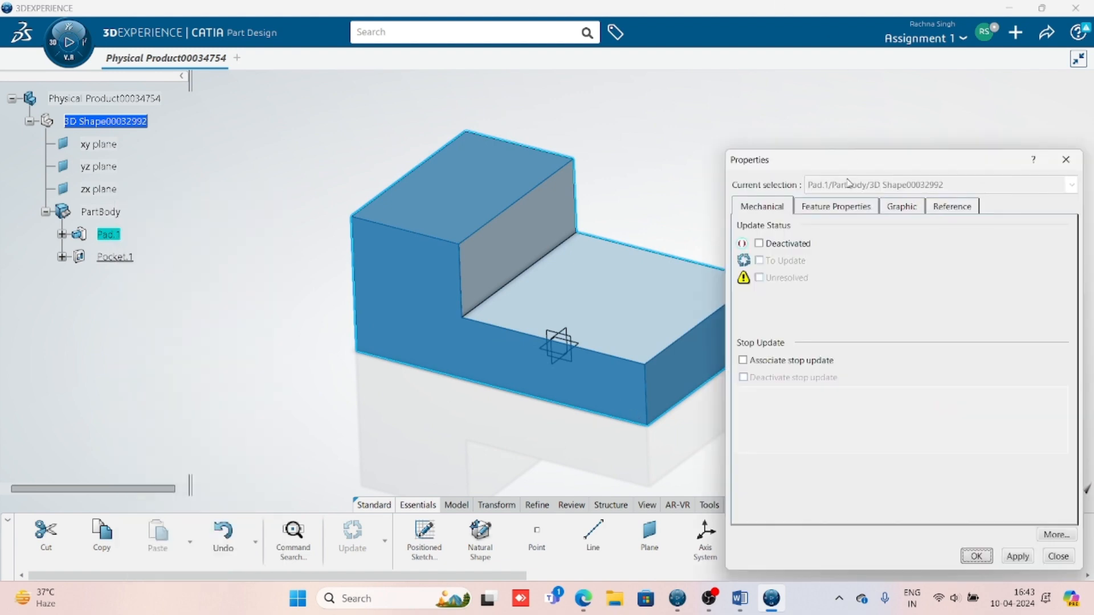
click(906, 208)
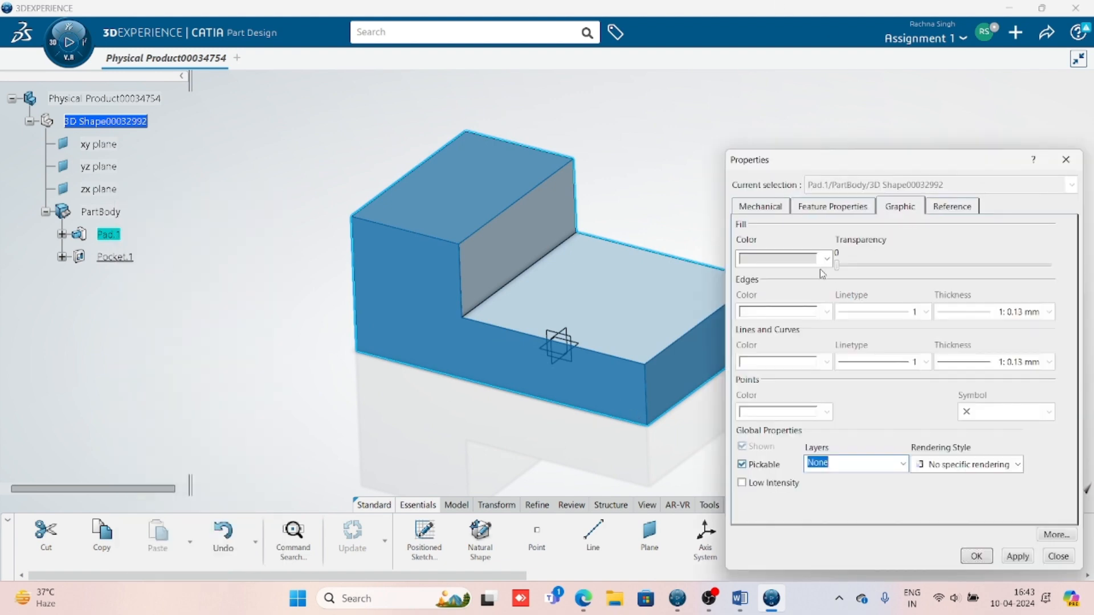
click(837, 262)
click(827, 259)
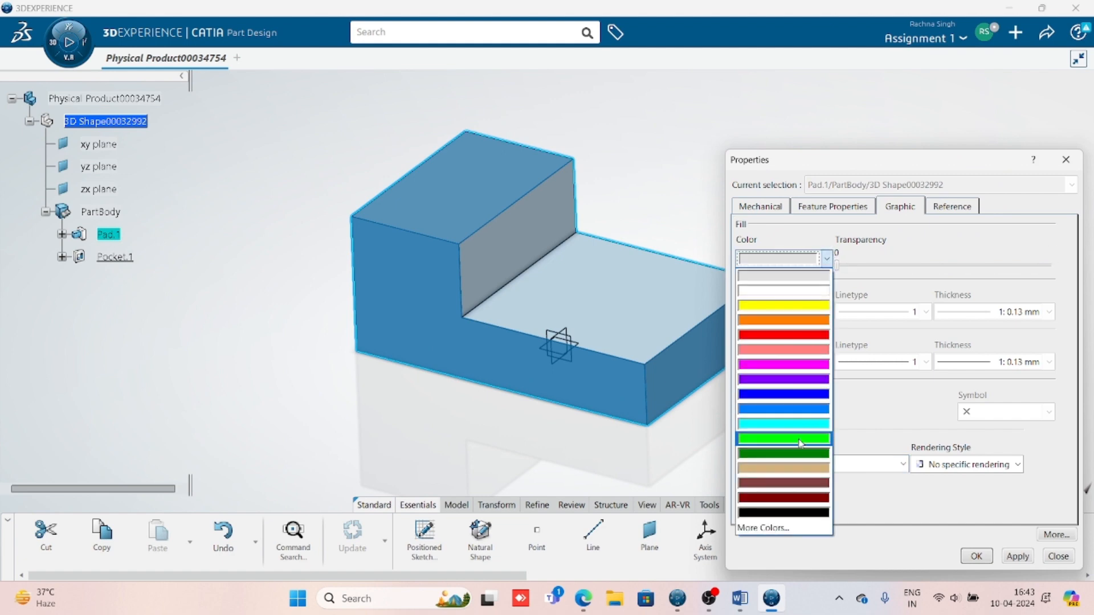
click(790, 523)
click(1002, 454)
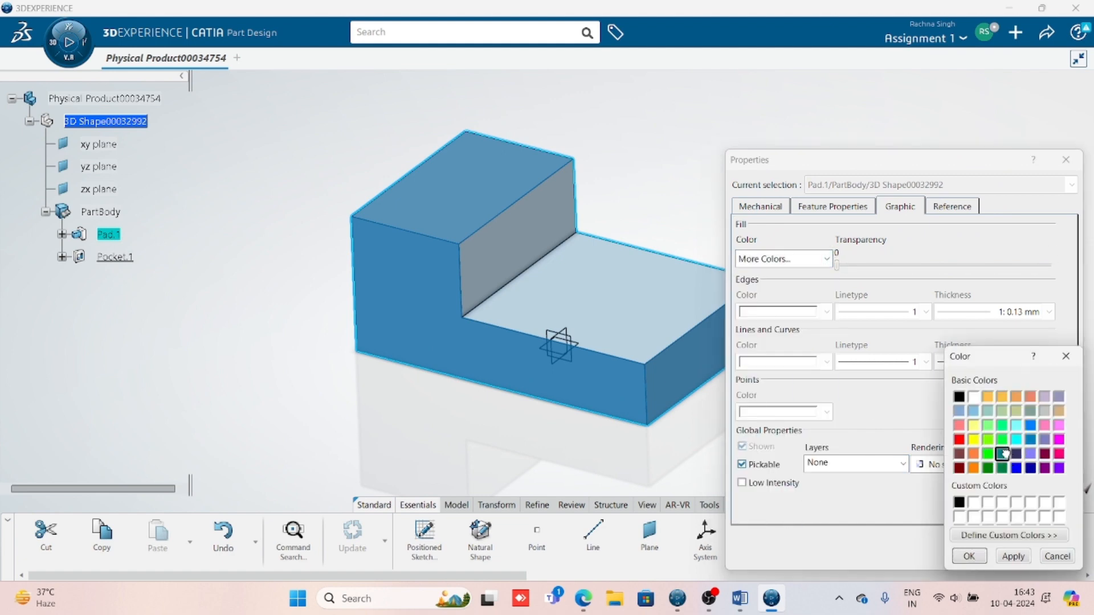
click(970, 556)
click(980, 554)
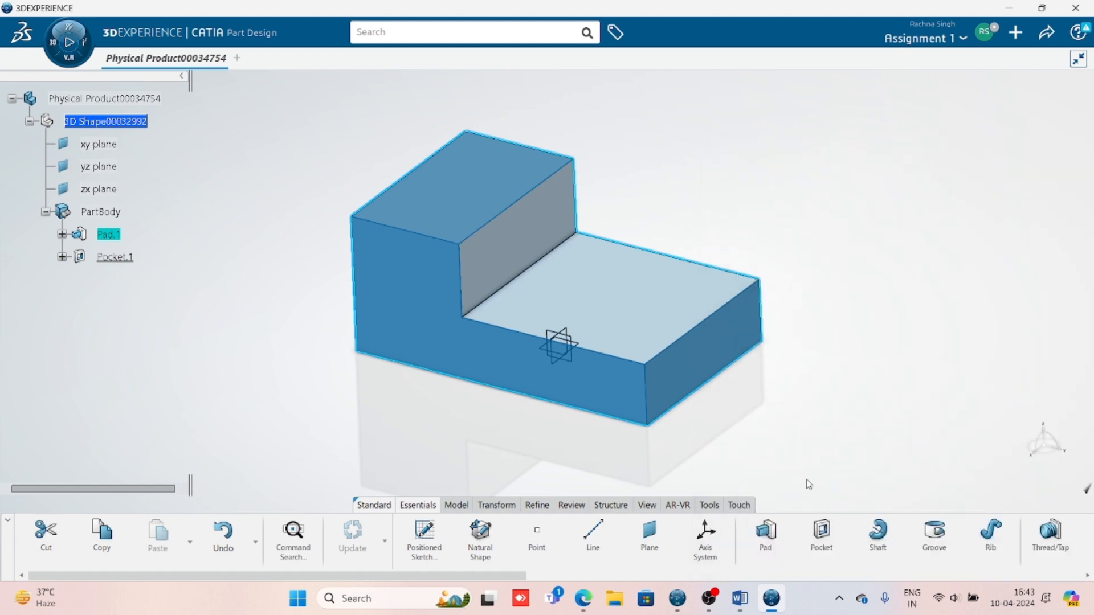
click(500, 455)
middle_drag(867, 434, 15, 239)
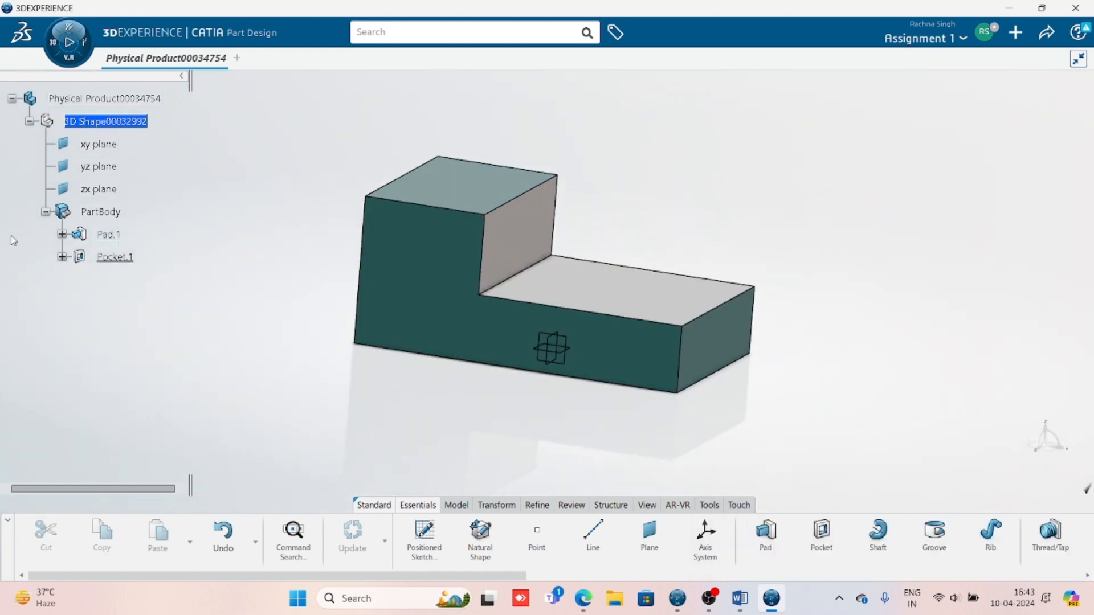
- Define Pad.1 as the in-work object to inspect the uncut block, and set Pocket.1 back as the in-work object
right_click(114, 235)
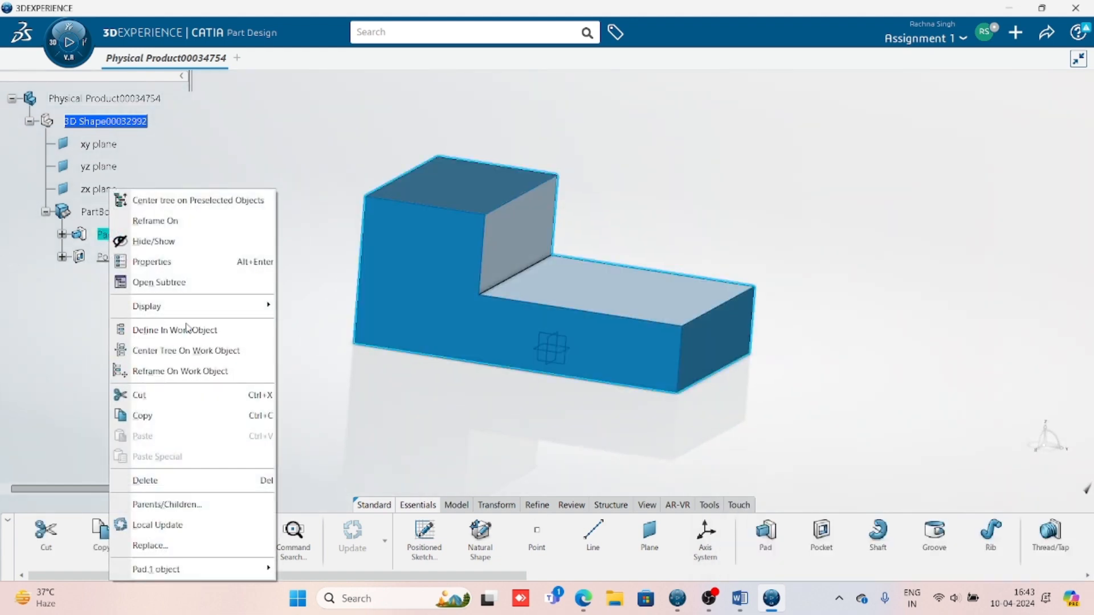
click(171, 327)
middle_drag(465, 297, 399, 311)
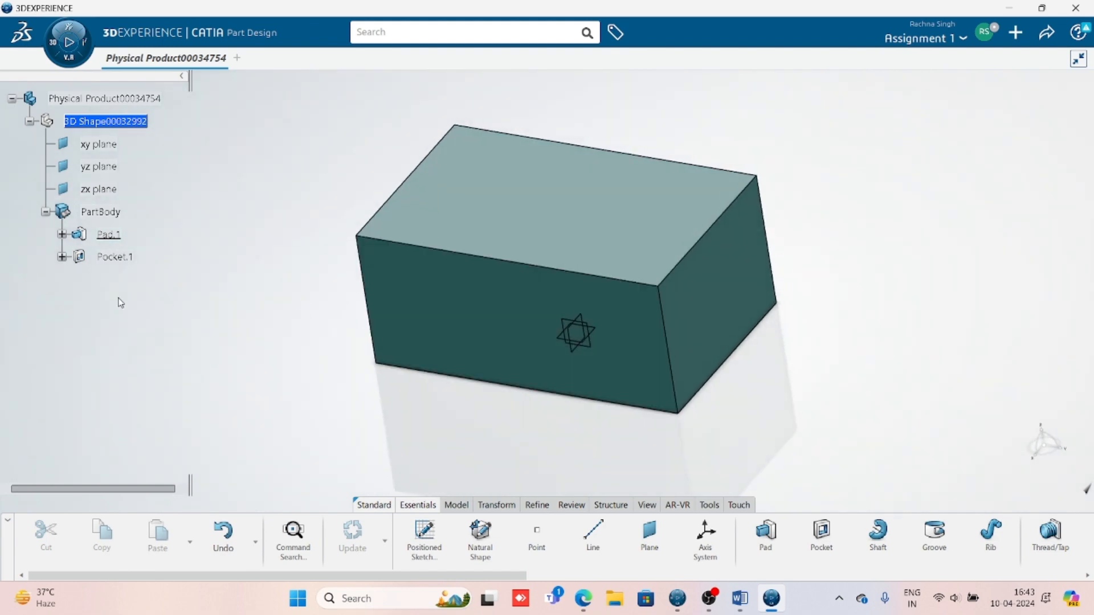
right_click(108, 254)
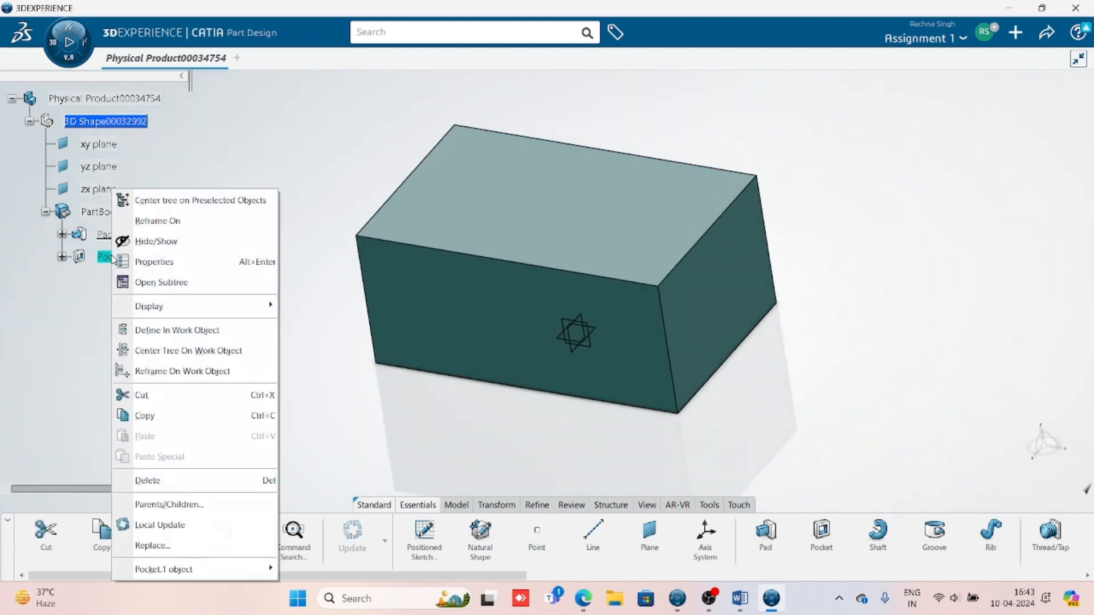
click(178, 330)
middle_drag(459, 427, 440, 433)
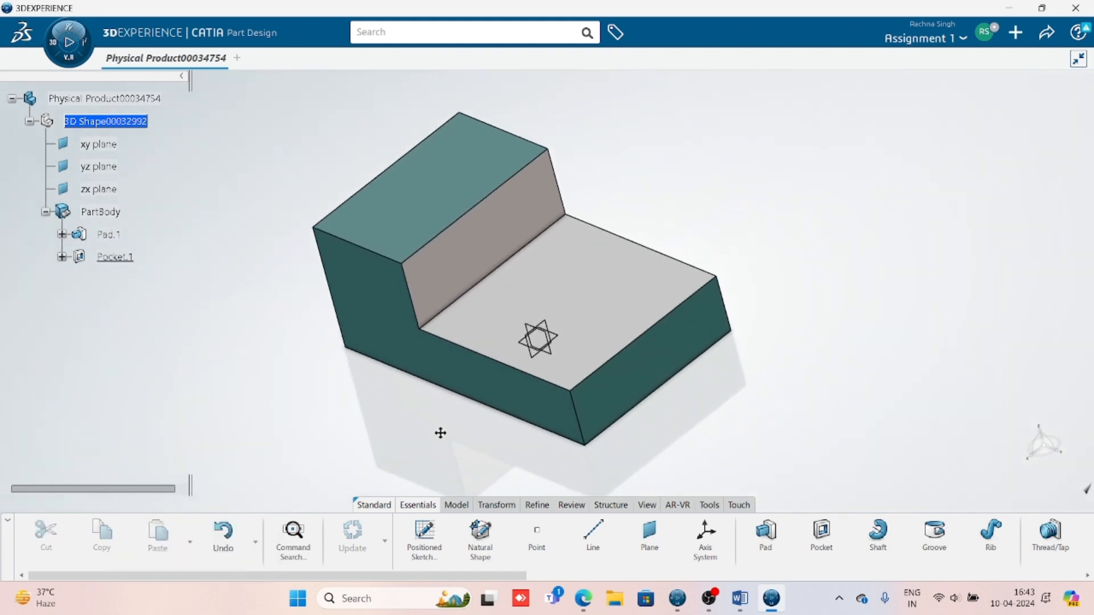
- Change the fill colour of Pocket.1 to yellow in its graphic properties
scroll(365, 390, up, 3)
right_click(111, 257)
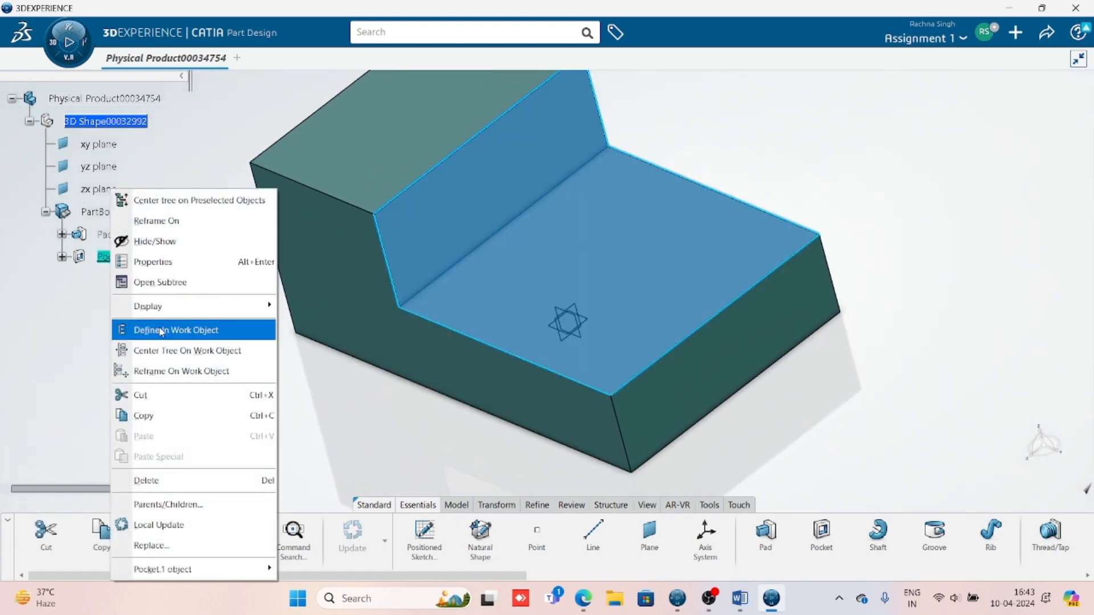
click(159, 262)
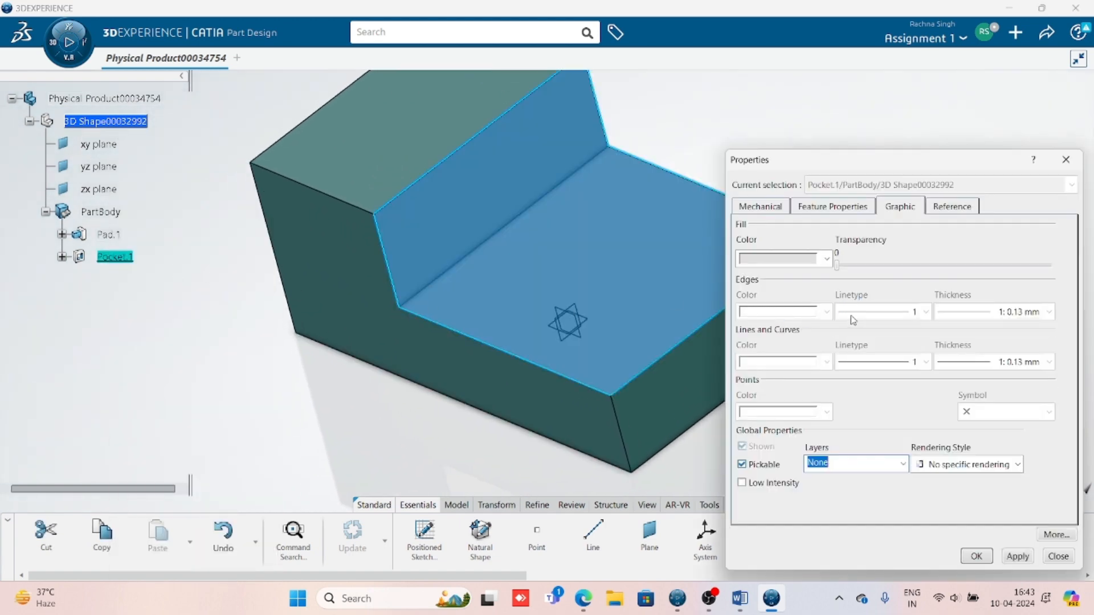
click(827, 259)
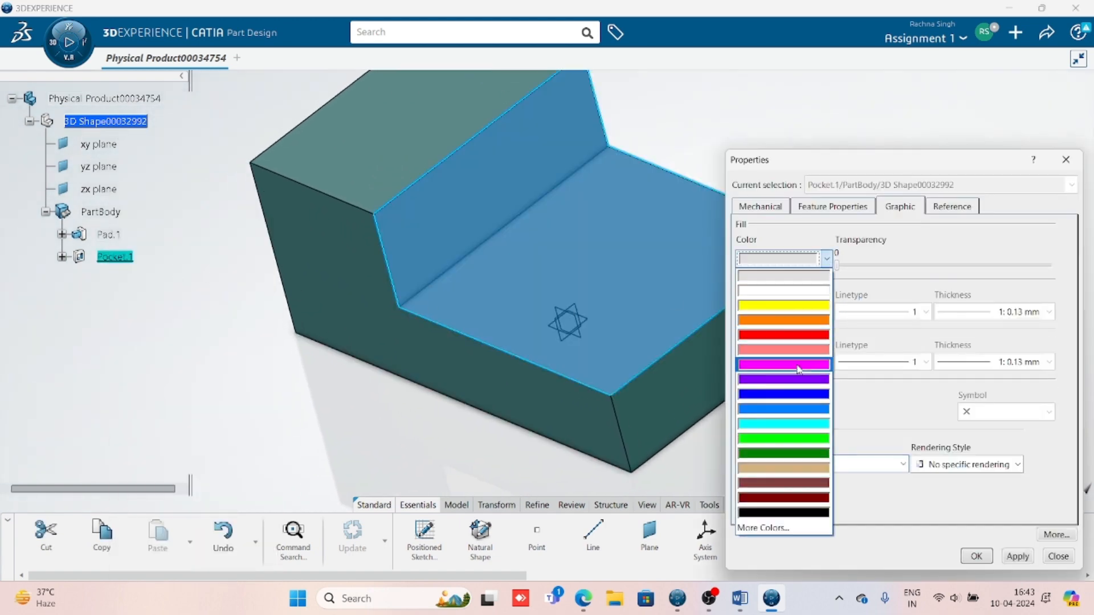
click(788, 306)
click(976, 556)
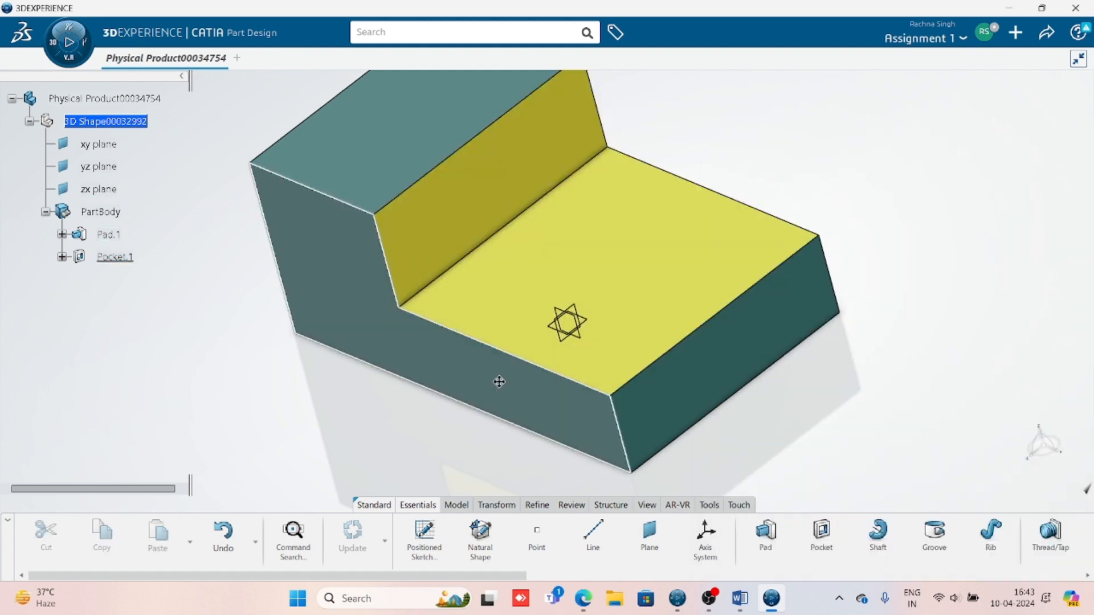
- Compare the coloured stepped block with the dimensioned drawing in Word and return to the CATIA model
middle_drag(498, 381, 549, 332)
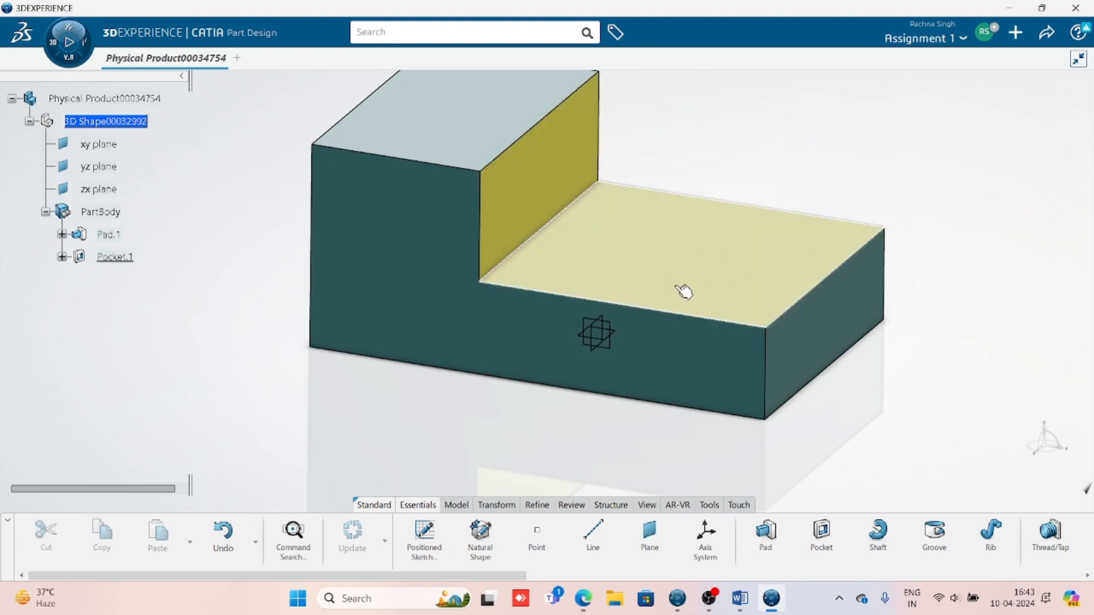
mouse_move(684, 292)
middle_down()
mouse_move(337, 318)
mouse_move(720, 371)
mouse_move(762, 298)
mouse_move(513, 342)
mouse_move(670, 368)
middle_up()
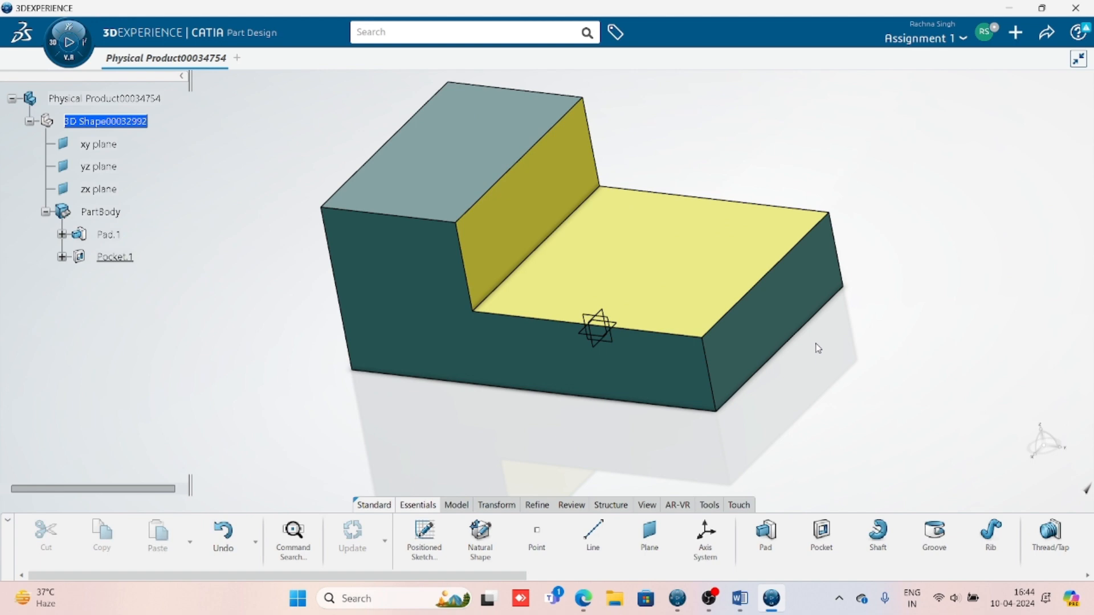
click(740, 598)
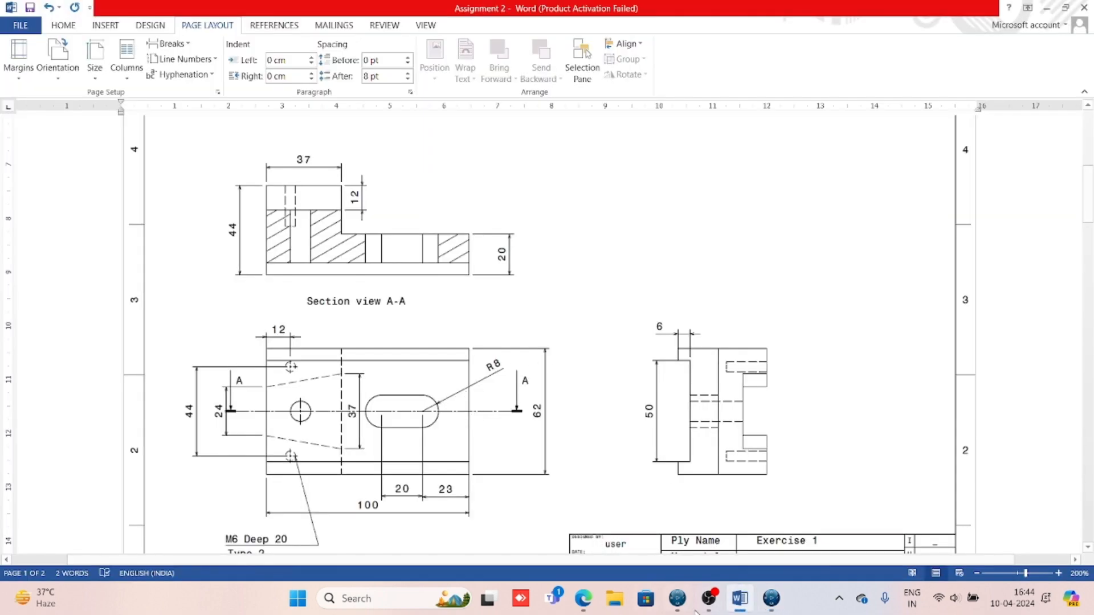
click(771, 599)
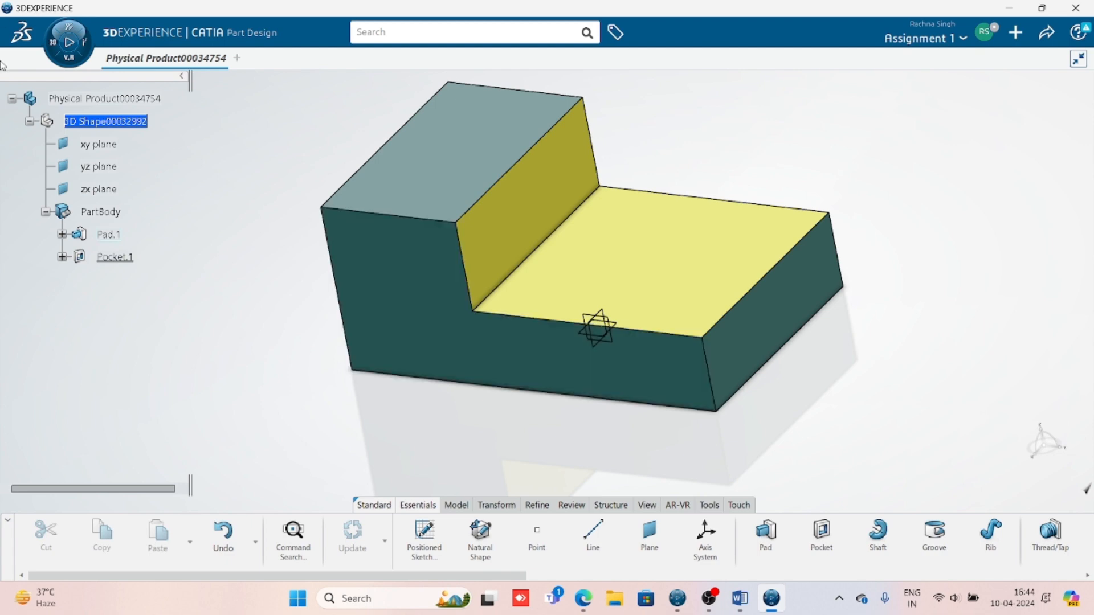
middle_drag(480, 272, 839, 221)
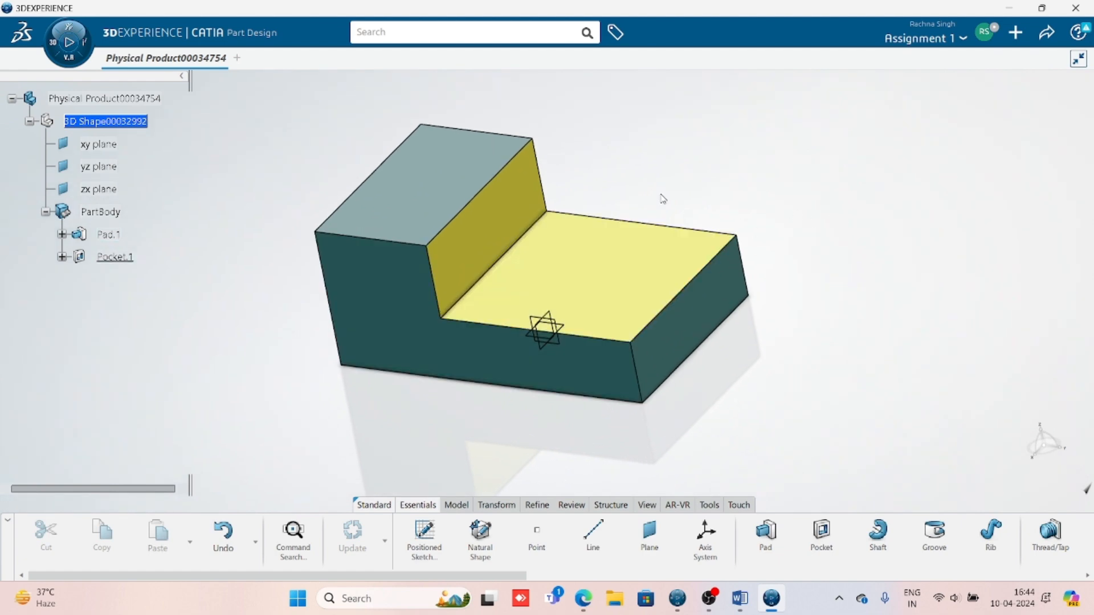
middle_drag(664, 199, 614, 203)
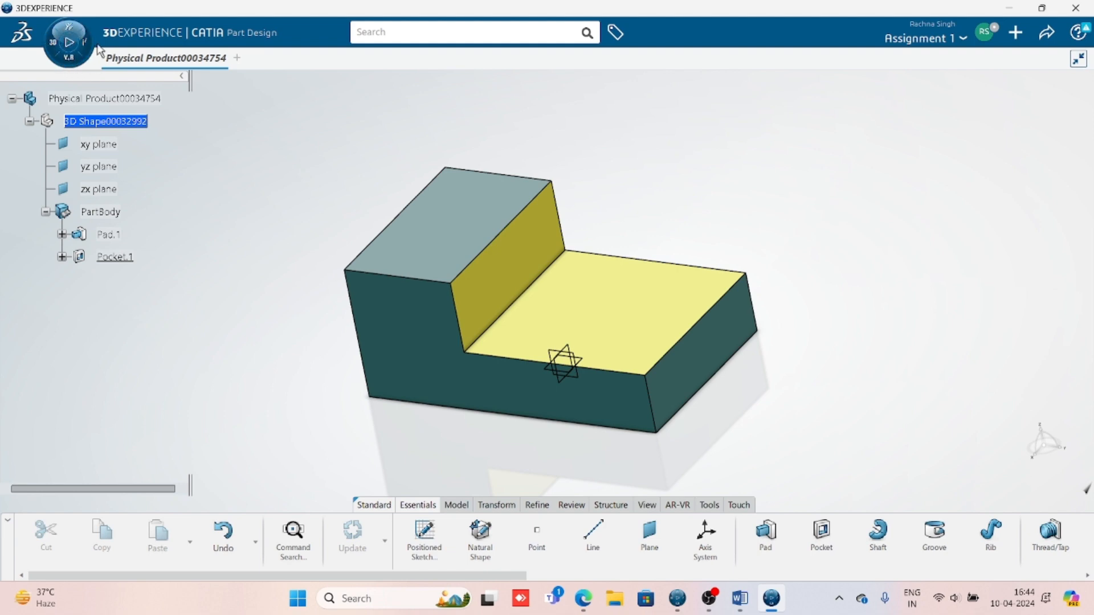
- Search the apps for "drafting" and start Drafting in support mode to create a new drawing
click(50, 47)
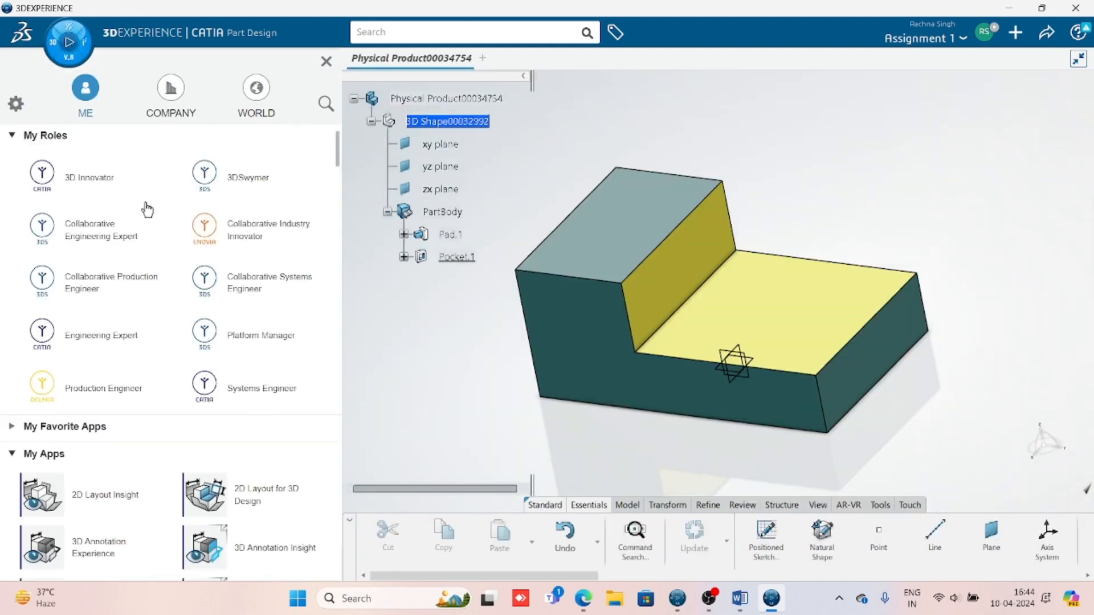
click(325, 104)
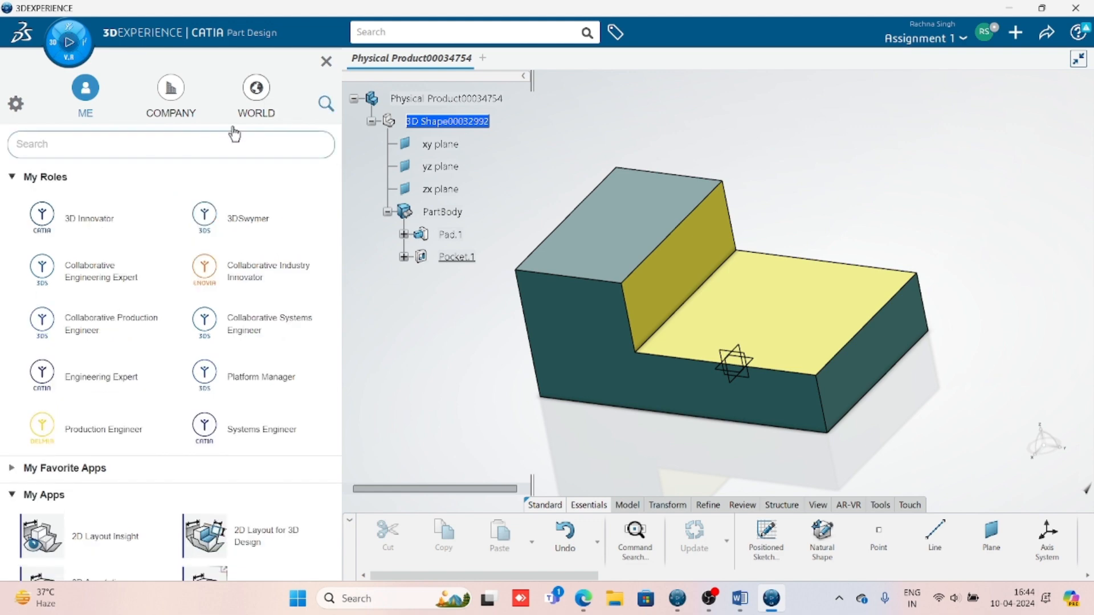
text(draf)
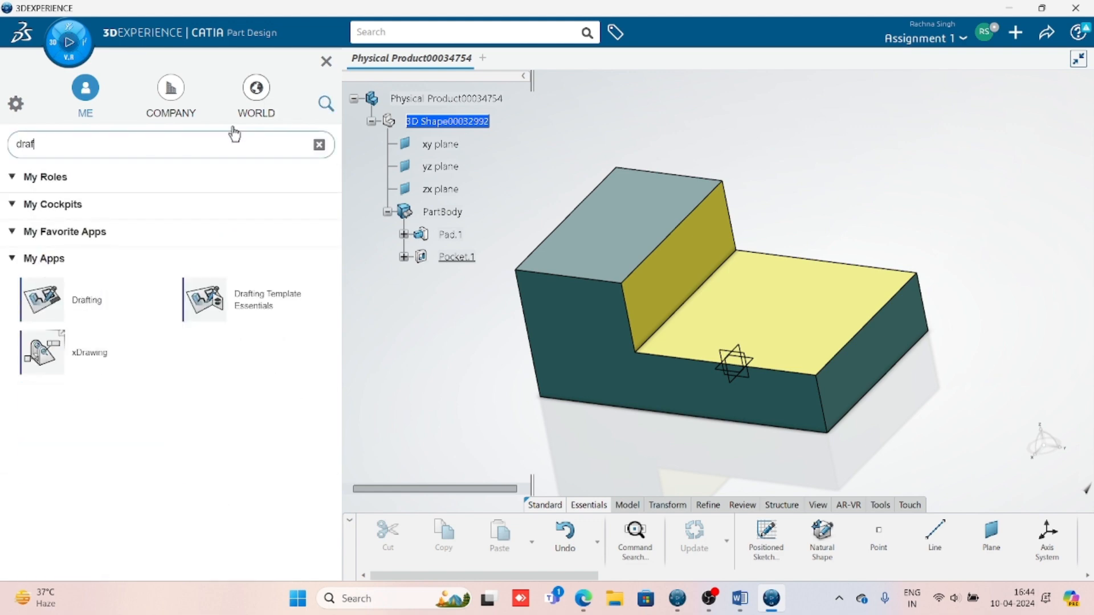
text(ting)
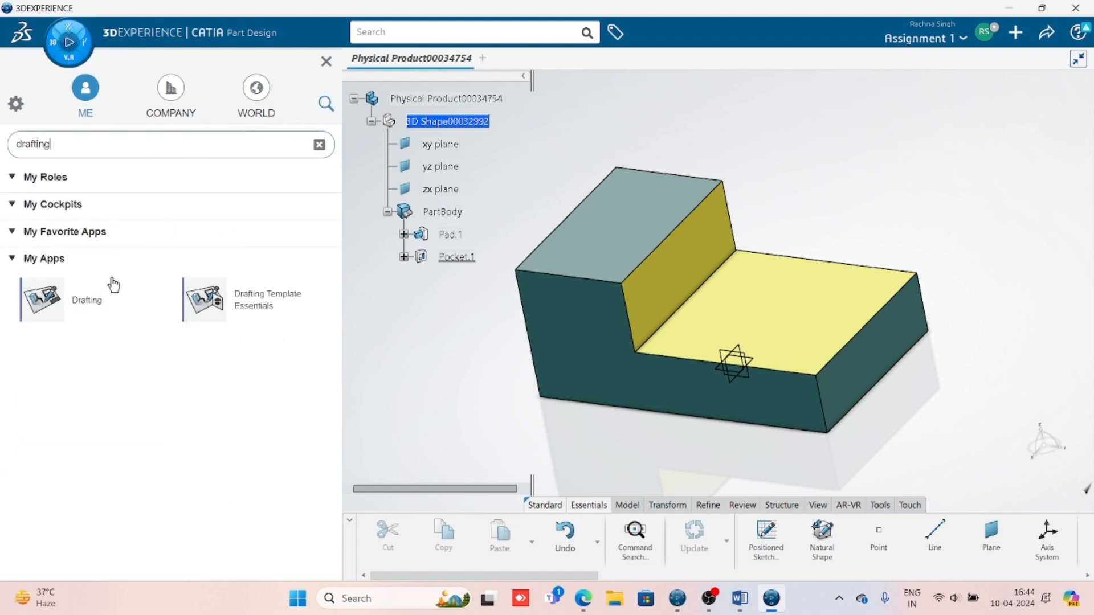
click(83, 308)
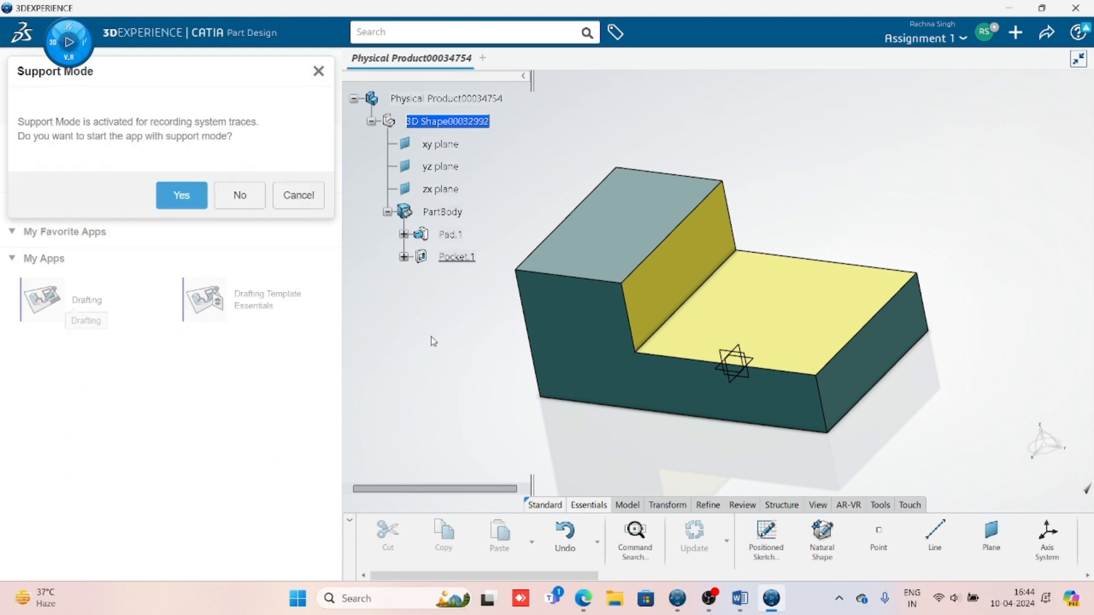
click(177, 193)
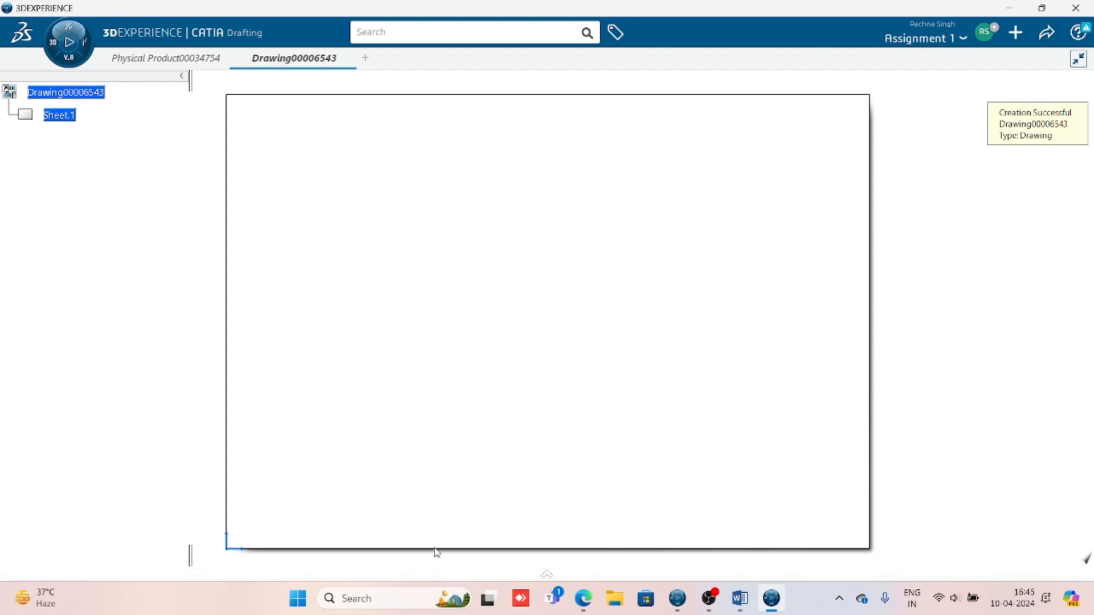
- Start a Front View and, after checking the Word drawing, use the block's flat underside as its projection face
click(547, 574)
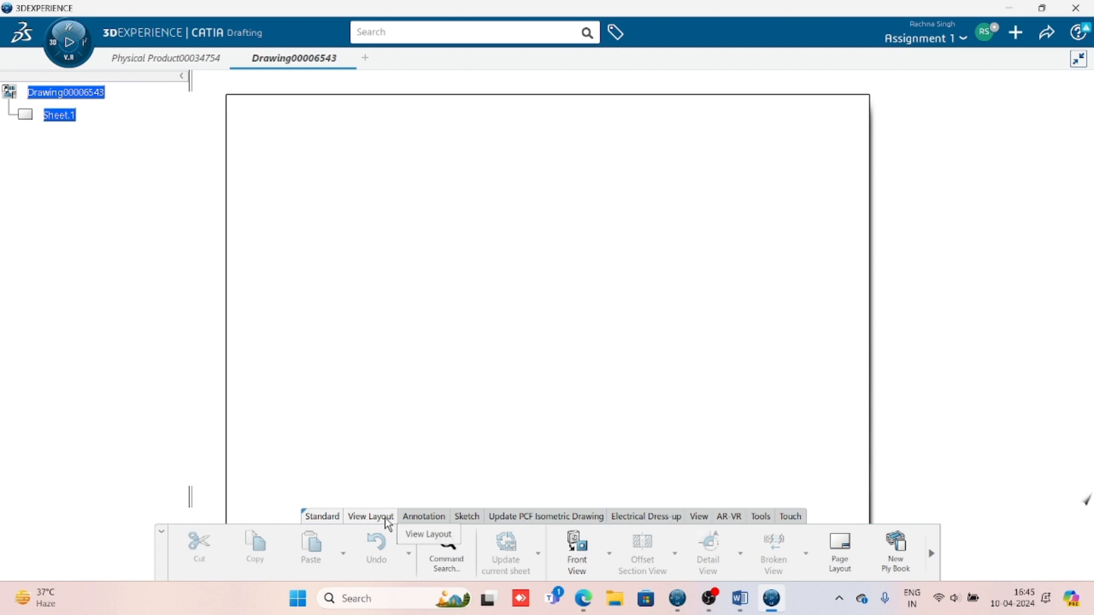
click(585, 549)
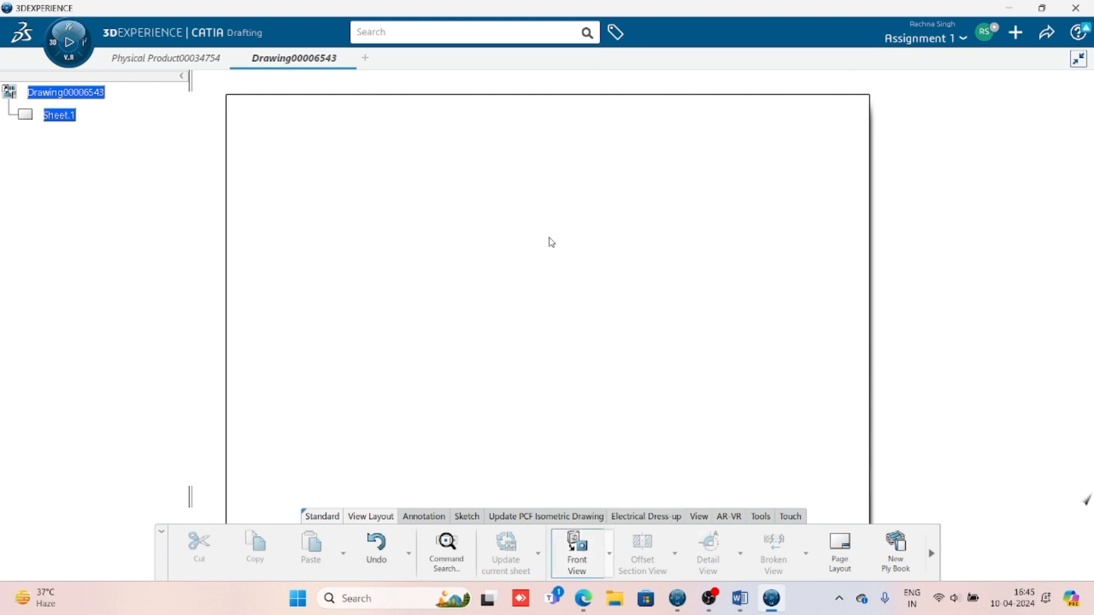
mouse_move(163, 59)
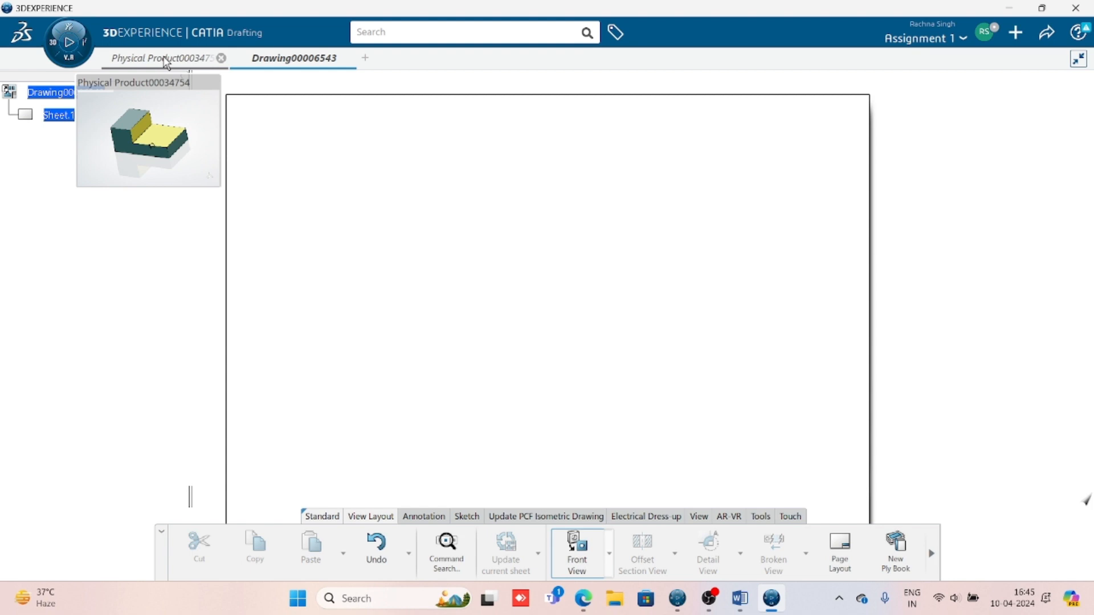
click(166, 59)
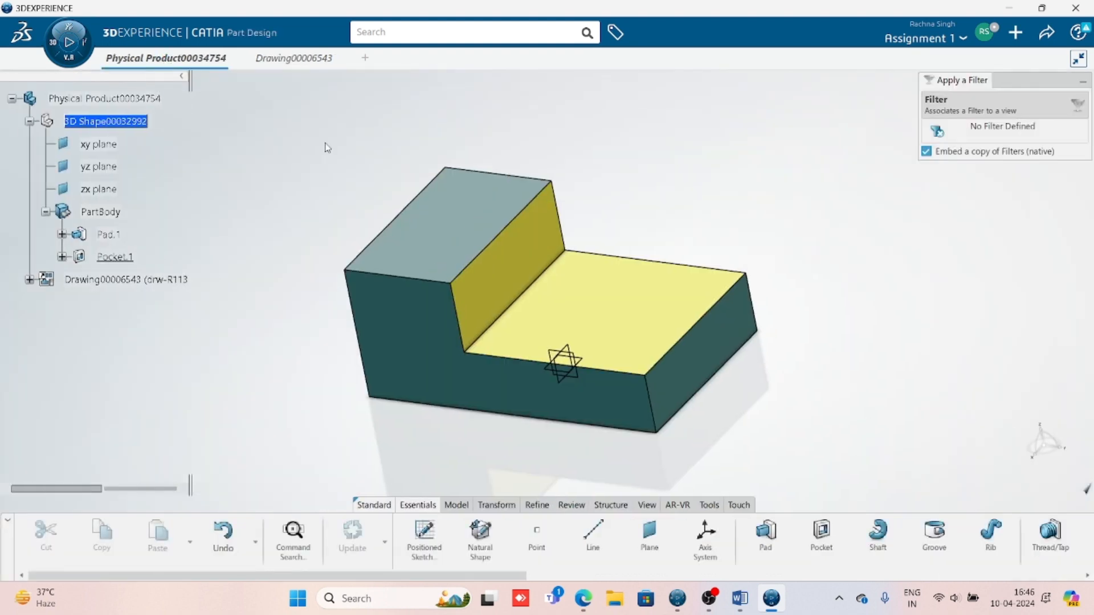
mouse_move(409, 403)
middle_down()
mouse_move(398, 352)
mouse_move(429, 391)
middle_up()
scroll(432, 347, up, 2)
scroll(430, 391, down, 2)
click(739, 598)
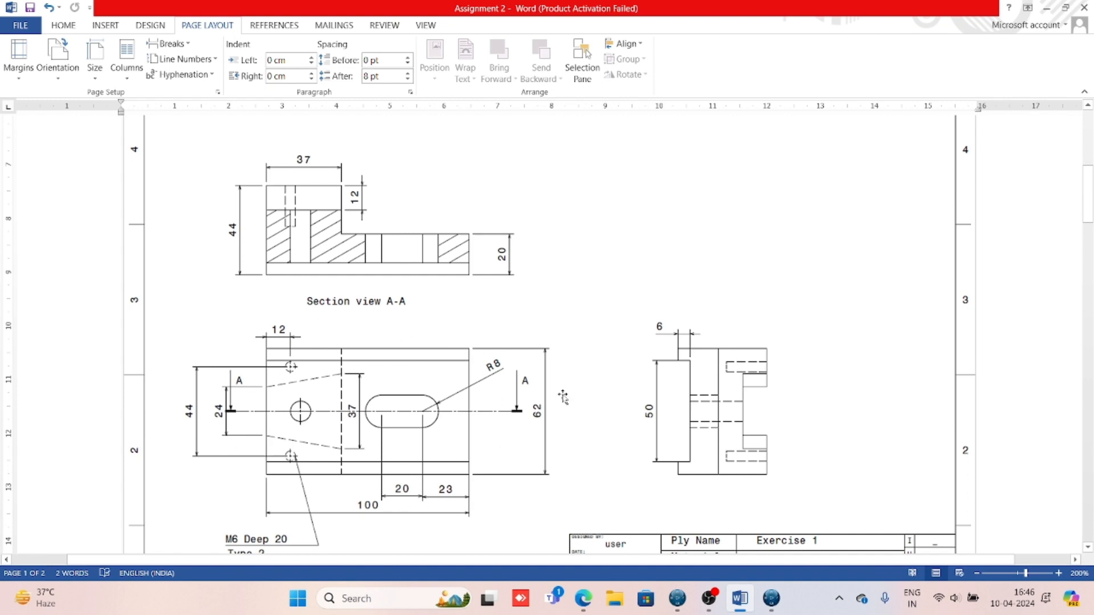
click(771, 598)
middle_drag(481, 409, 479, 128)
mouse_move(584, 330)
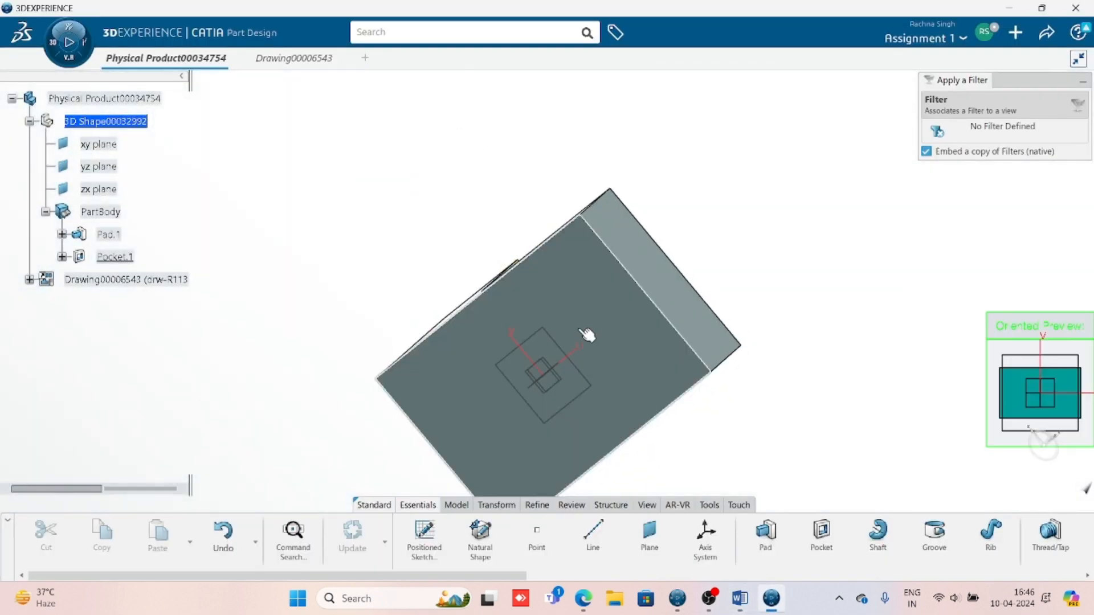
click(592, 295)
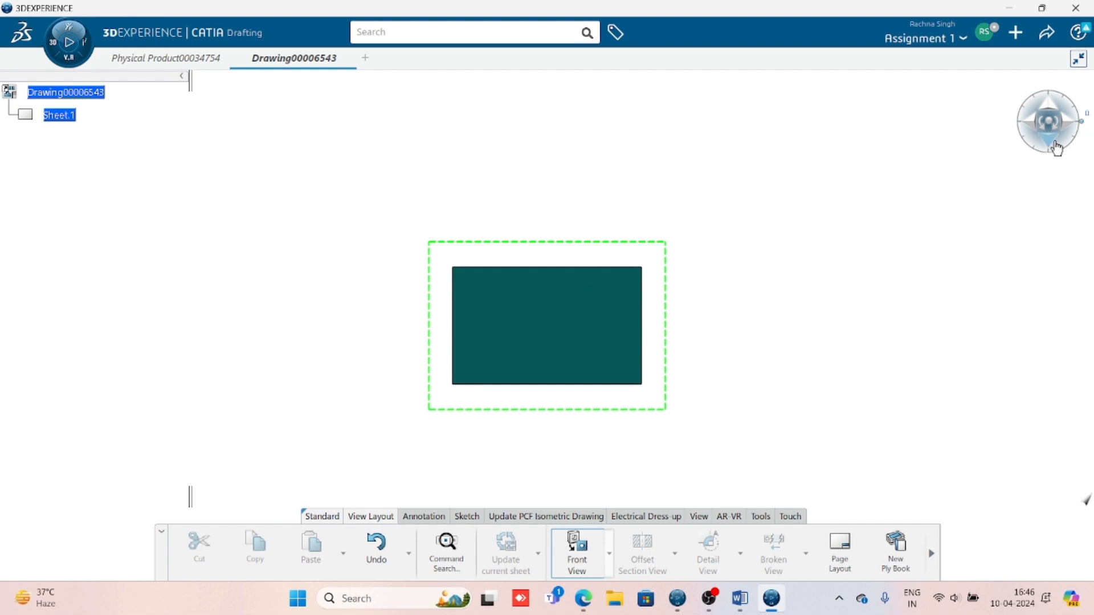
- Try the stepped side orientation in the front view preview, return to the plain rectangular one and generate the view
click(1052, 146)
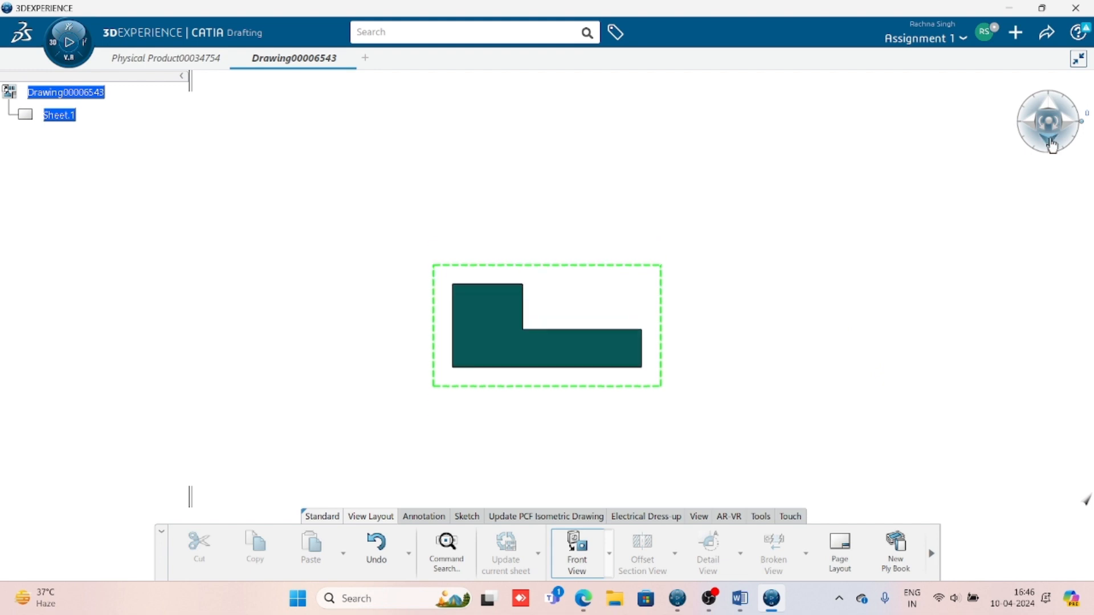
click(1050, 109)
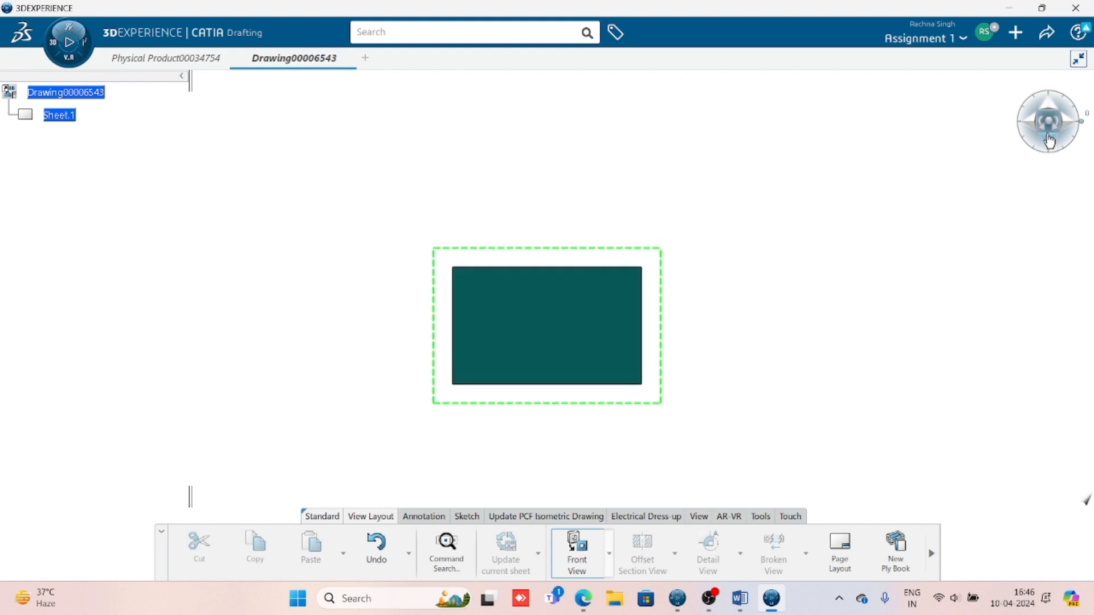
click(1050, 144)
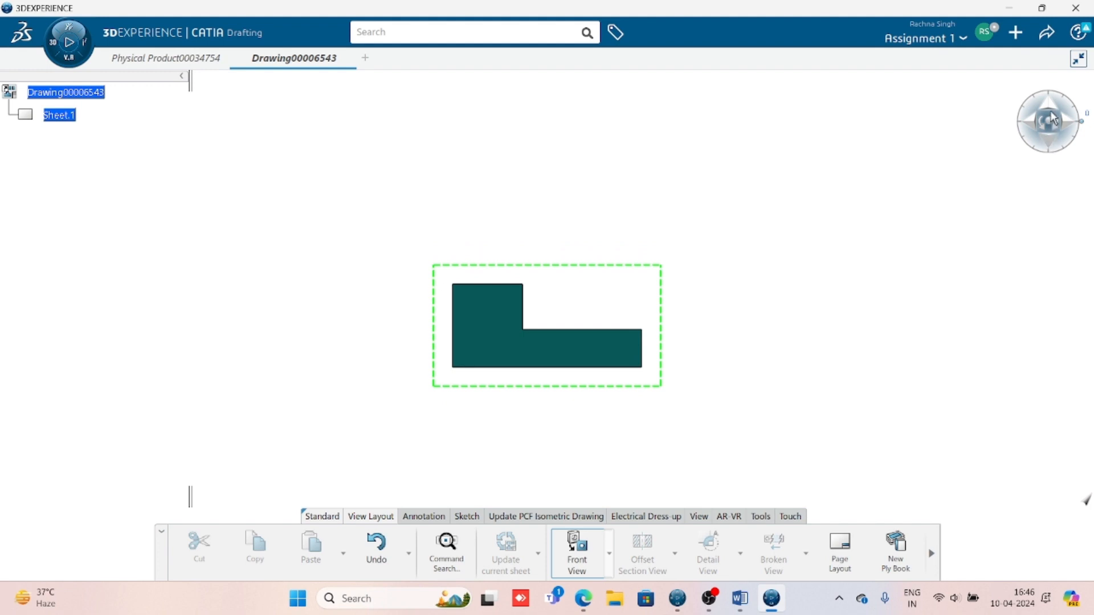
click(1053, 108)
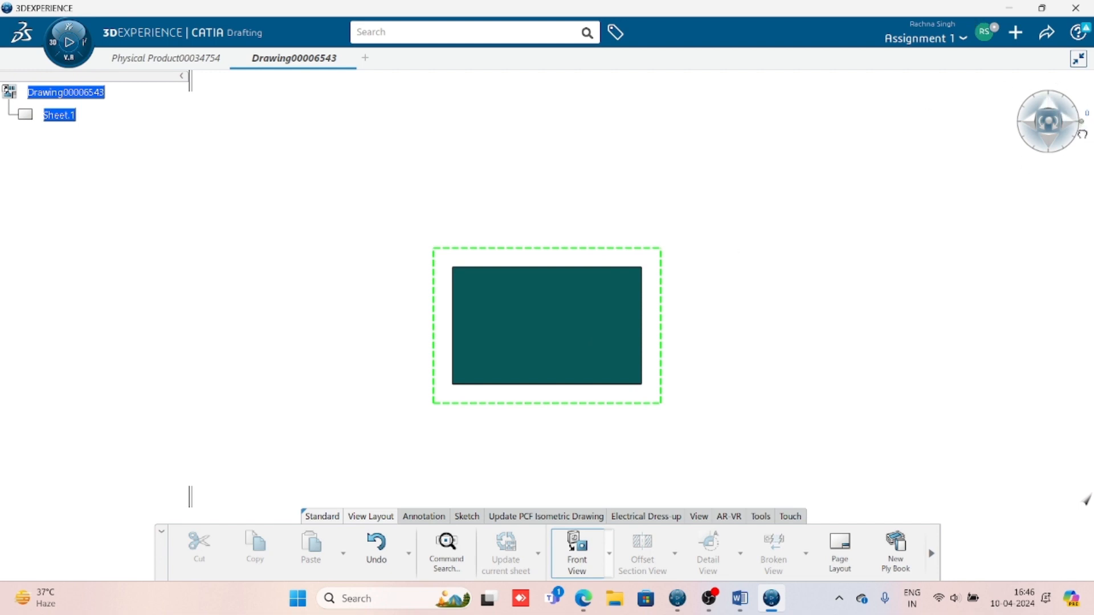
click(1001, 155)
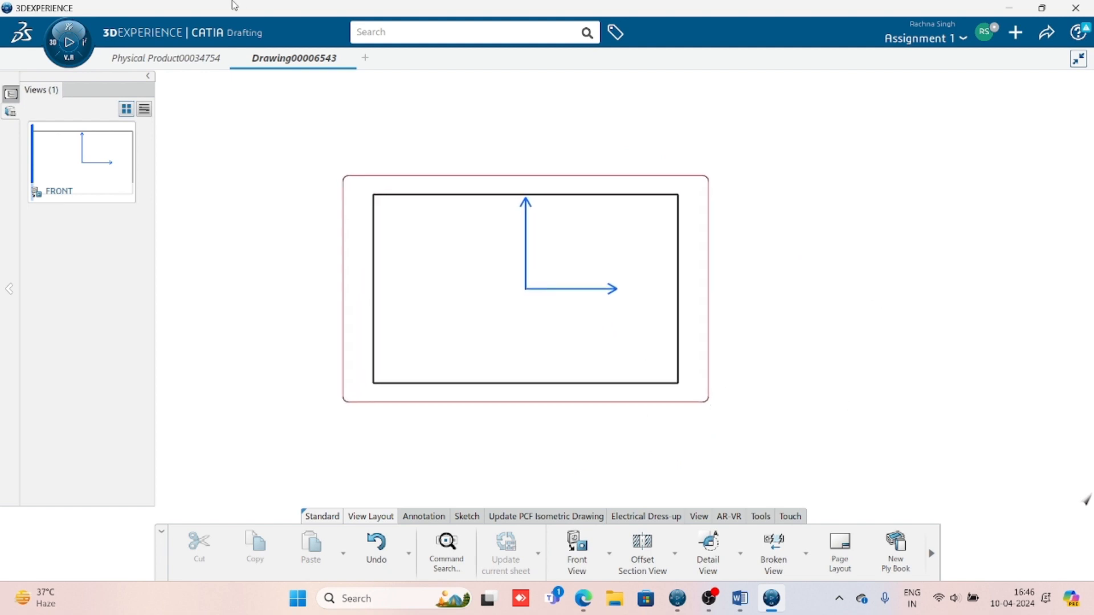
- Display the drawing's tree structure instead of the view thumbnails
click(24, 197)
click(11, 95)
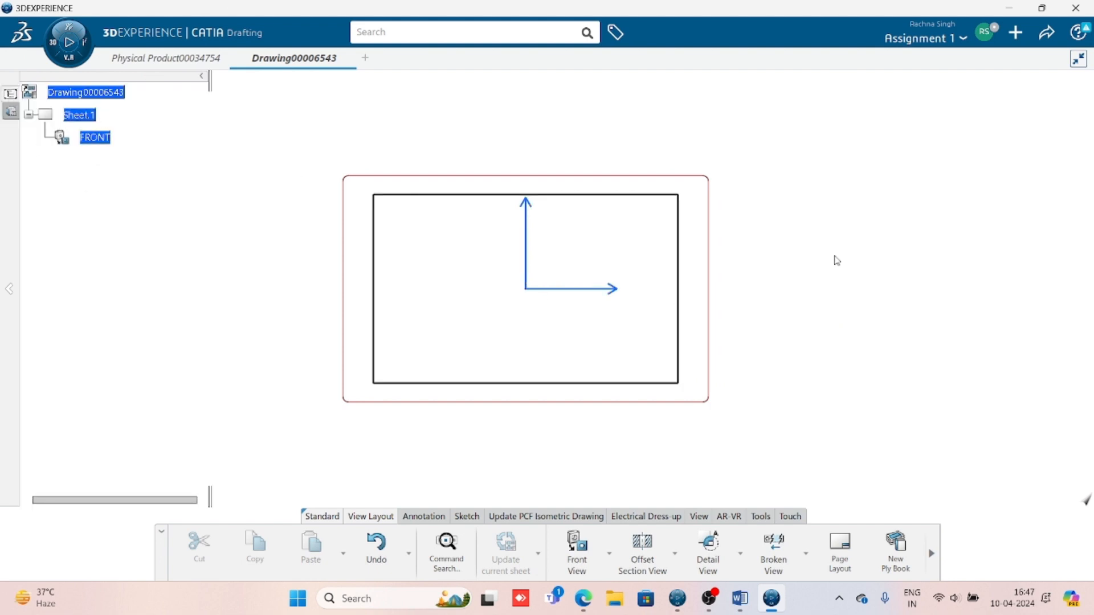
mouse_move(459, 281)
middle_down()
mouse_move(511, 293)
mouse_move(513, 337)
middle_up()
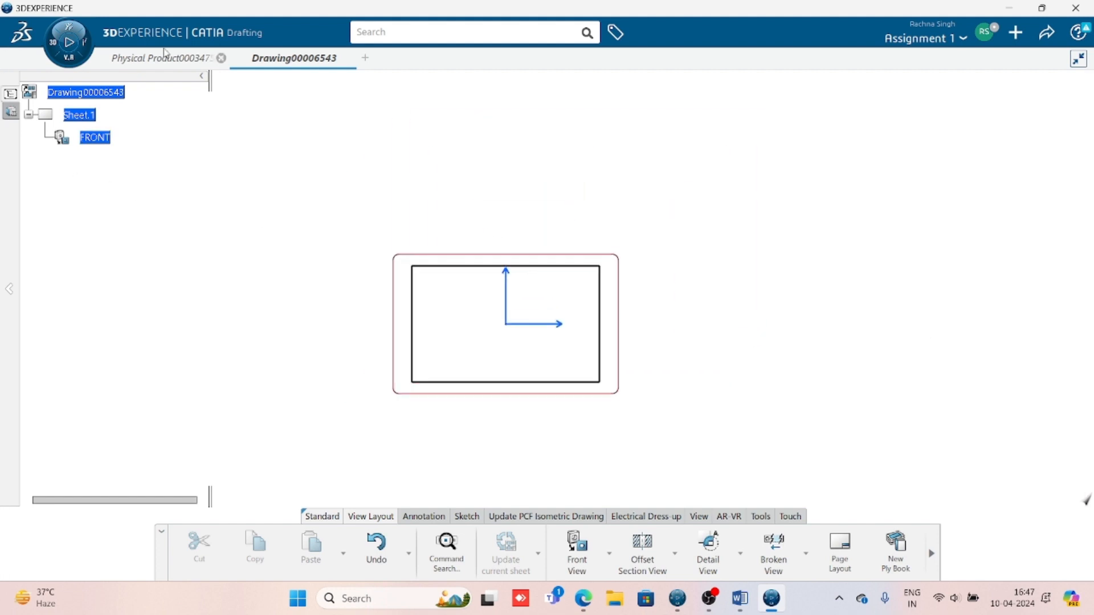
- Check the scale, format and projection method in the sheet properties of Sheet.1
right_click(87, 114)
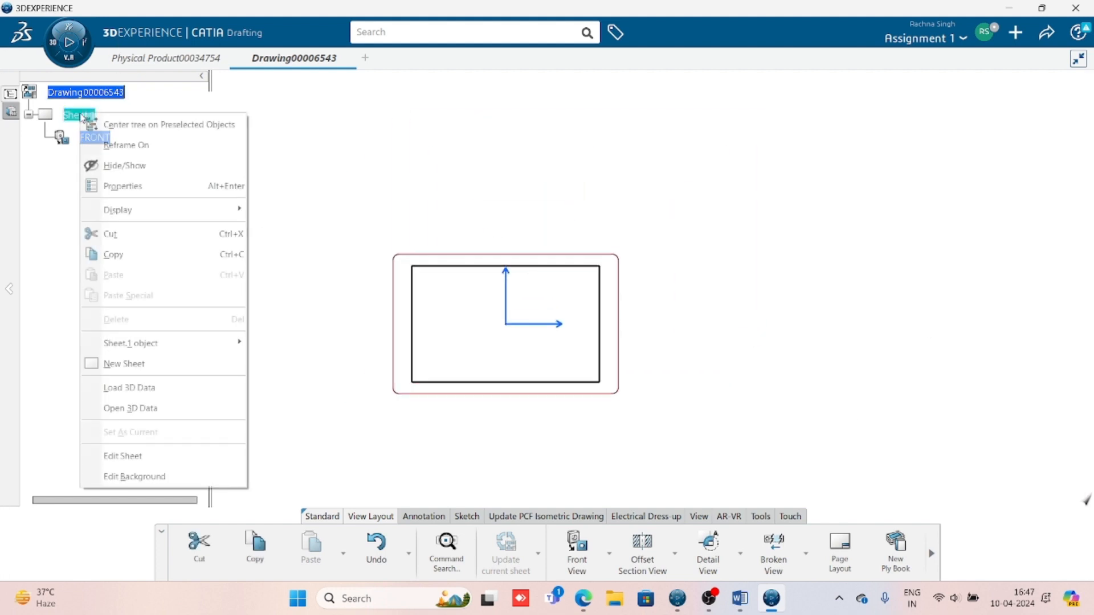
click(117, 186)
click(807, 206)
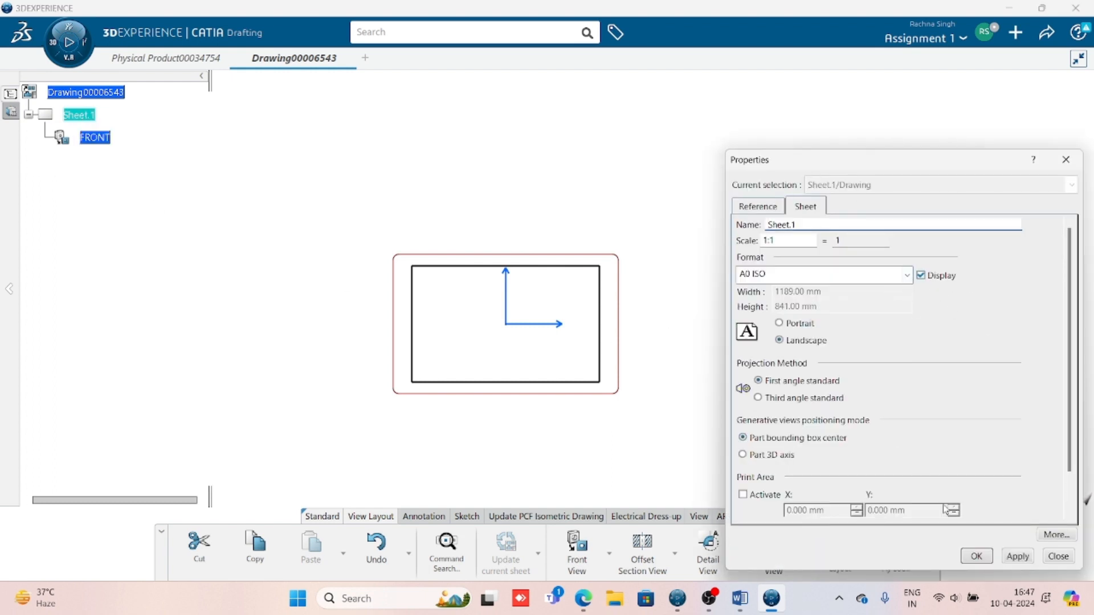
click(976, 557)
- Move the front view from the sheet's centre towards its left side
mouse_move(525, 420)
middle_down()
mouse_move(535, 486)
mouse_move(534, 451)
mouse_move(570, 354)
mouse_move(597, 375)
middle_up()
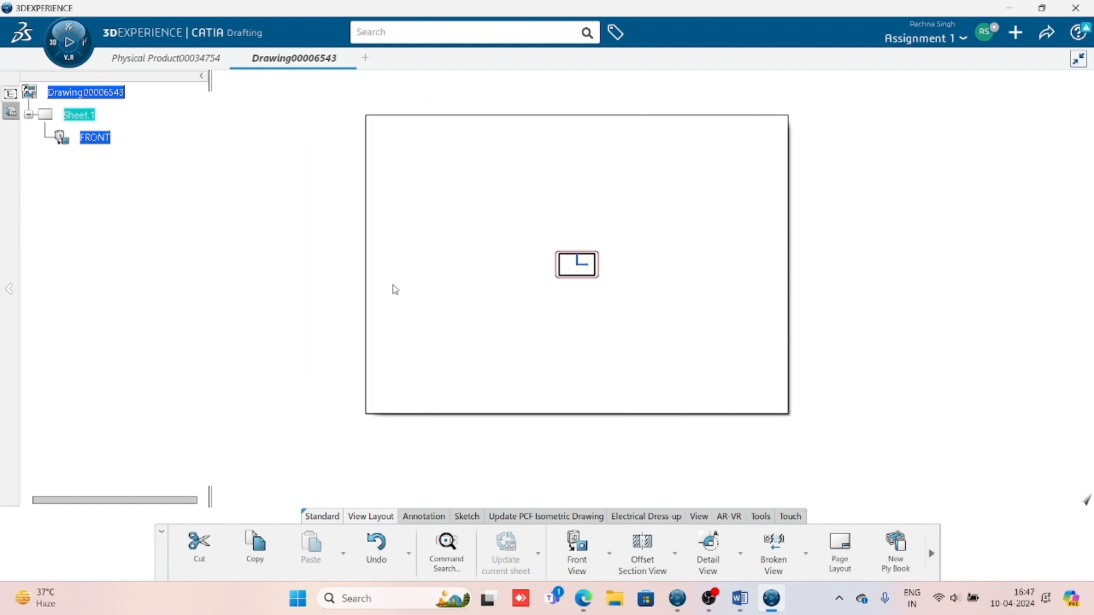
click(605, 276)
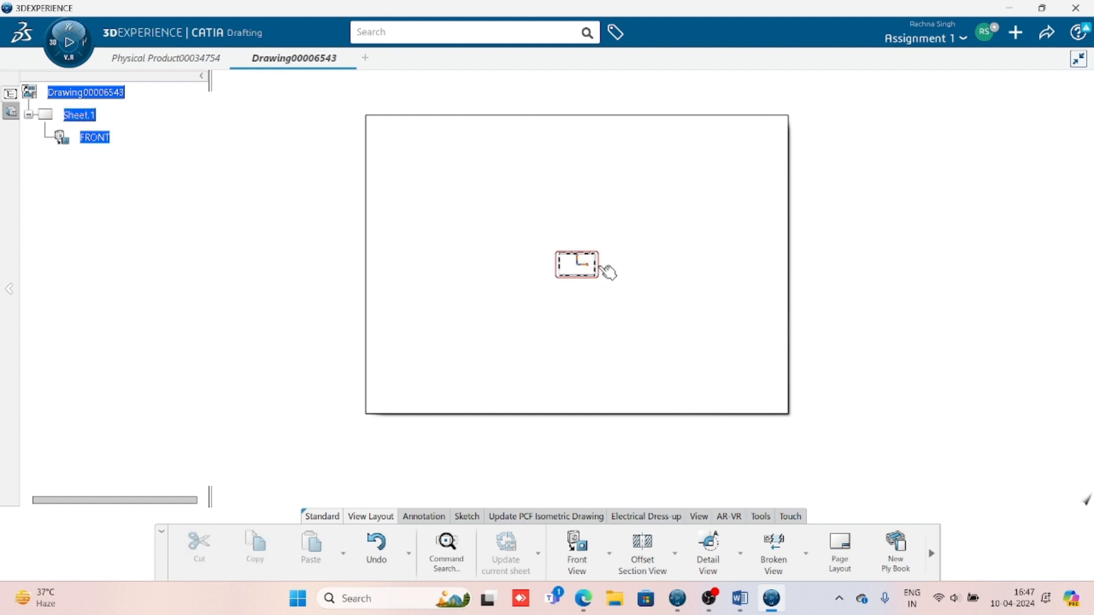
drag(605, 275, 520, 255)
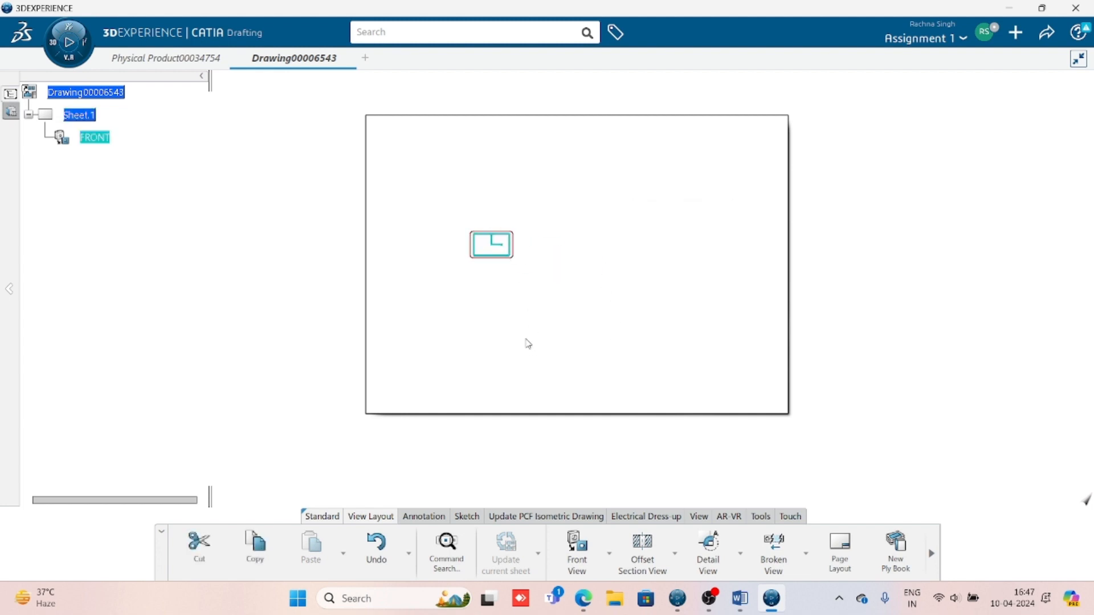
- Set the format of Sheet.1 to A4 ISO and move the front view into the upper left of the sheet
right_click(83, 115)
click(122, 189)
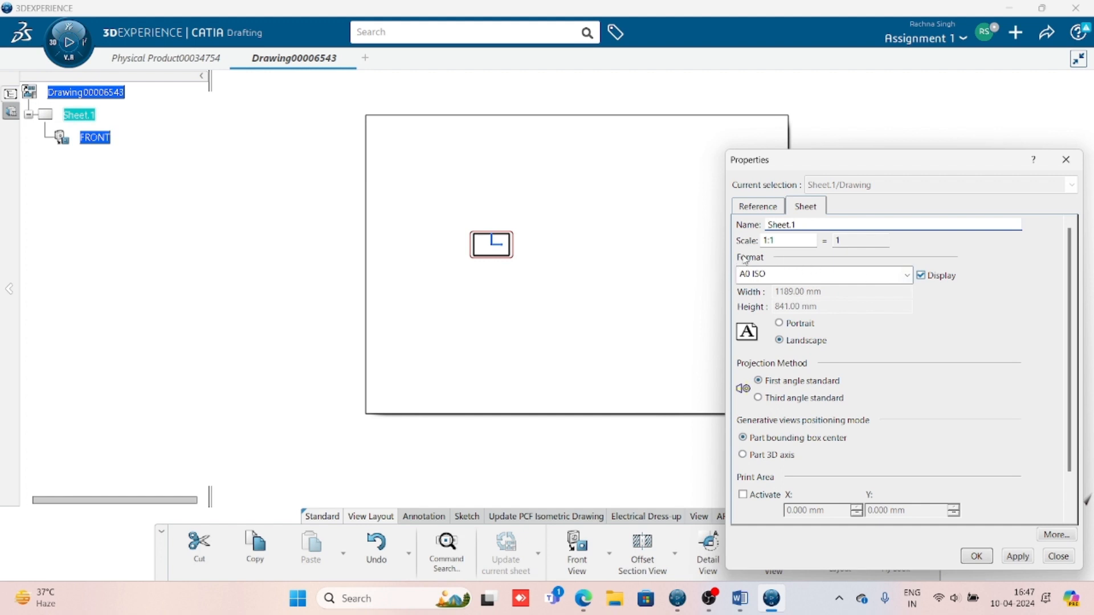
click(907, 277)
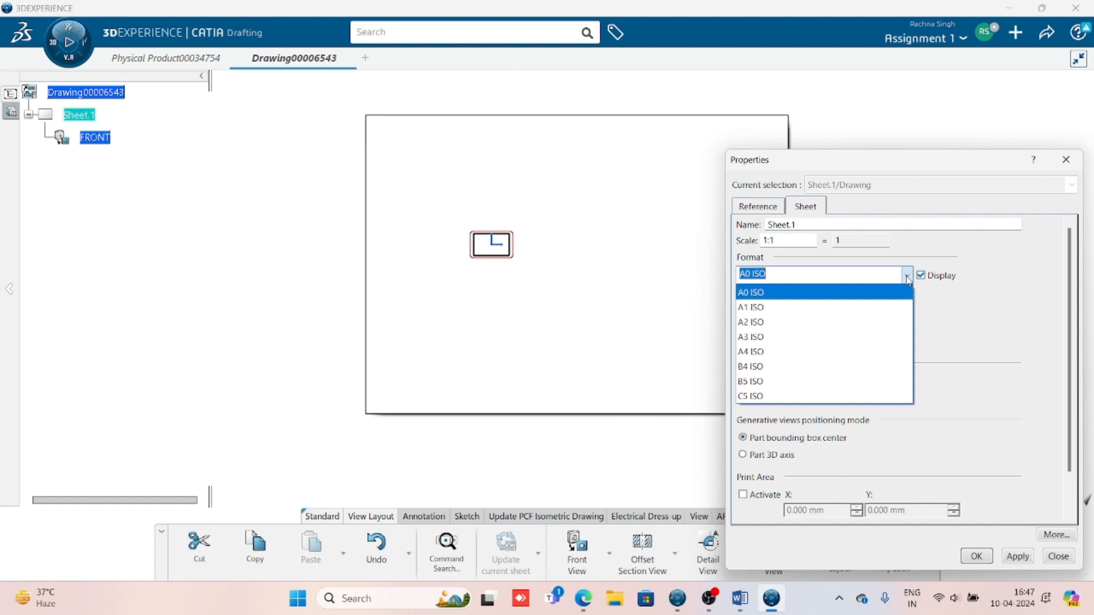
click(770, 352)
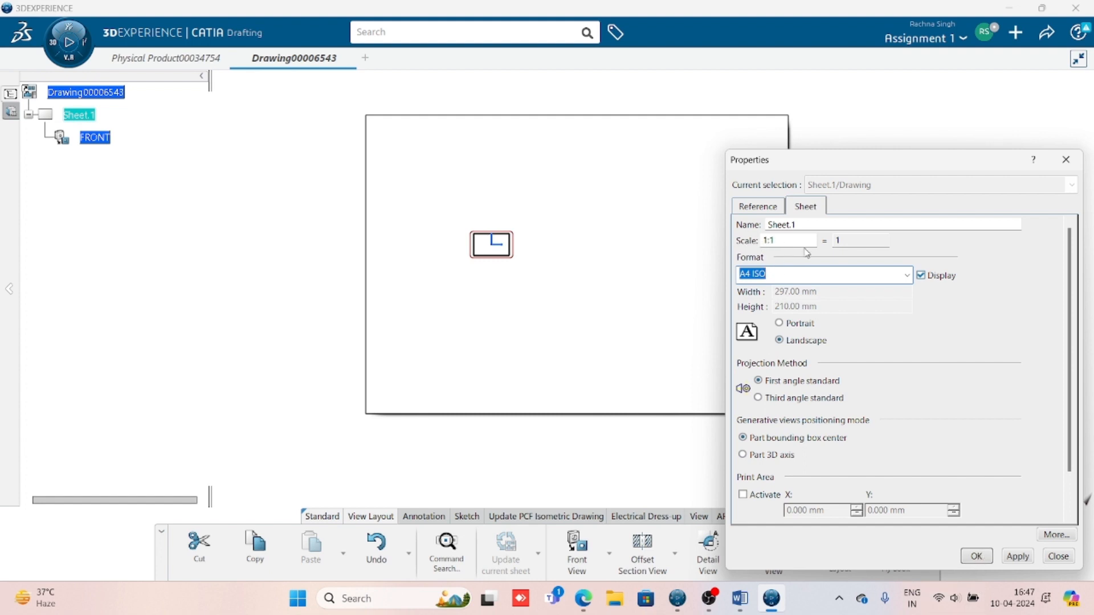
click(977, 556)
click(522, 256)
drag(513, 261, 412, 372)
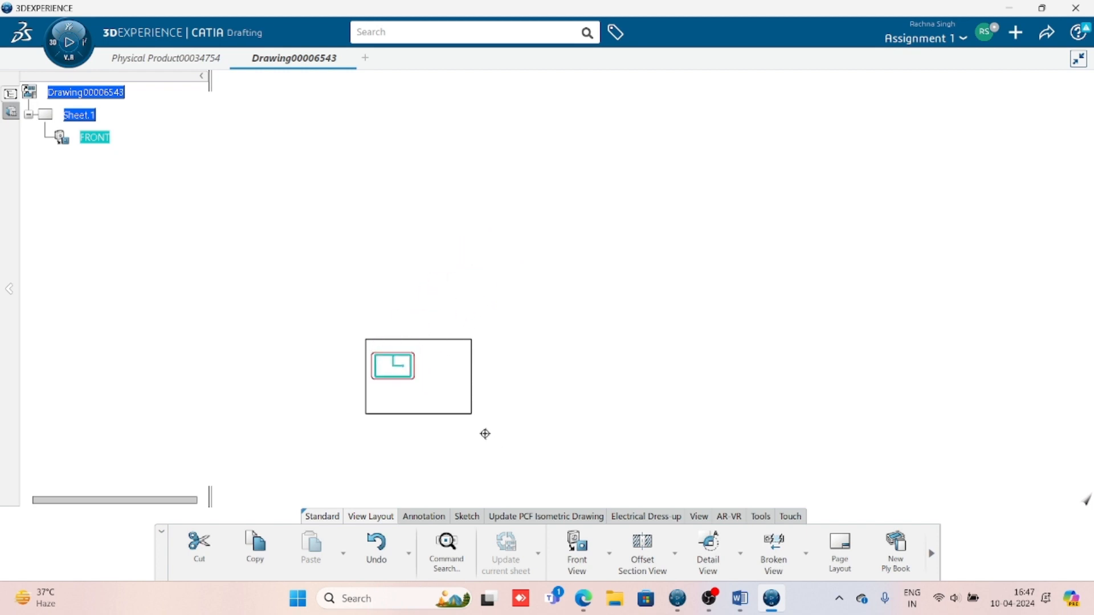
- Move the front view down into the lower left of the sheet, following the layout of the Word drawing
scroll(485, 434, up, 10)
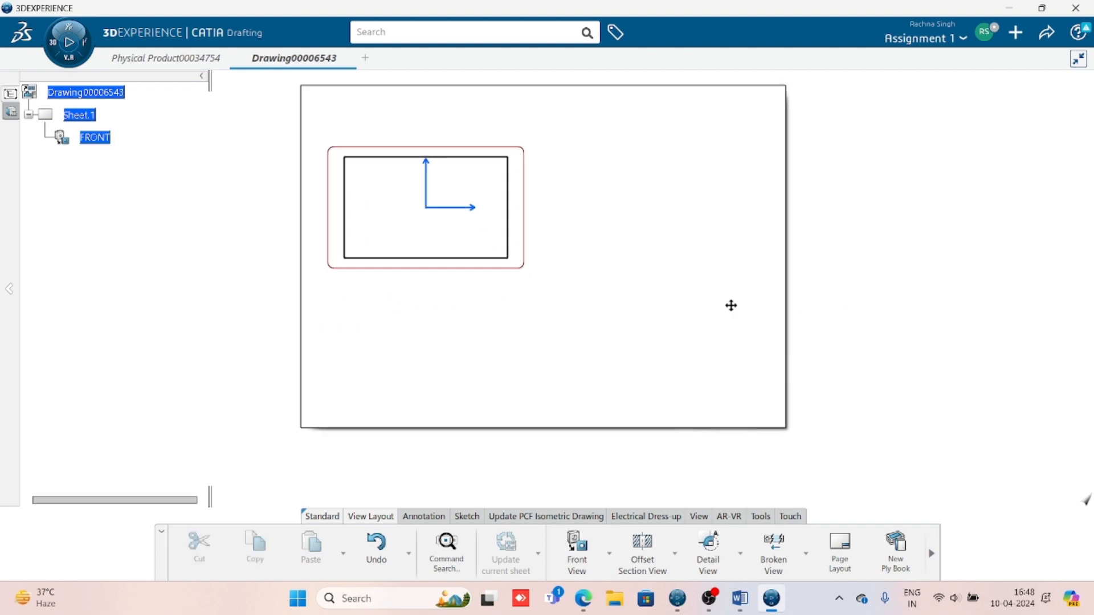
scroll(724, 330, down, 5)
click(734, 599)
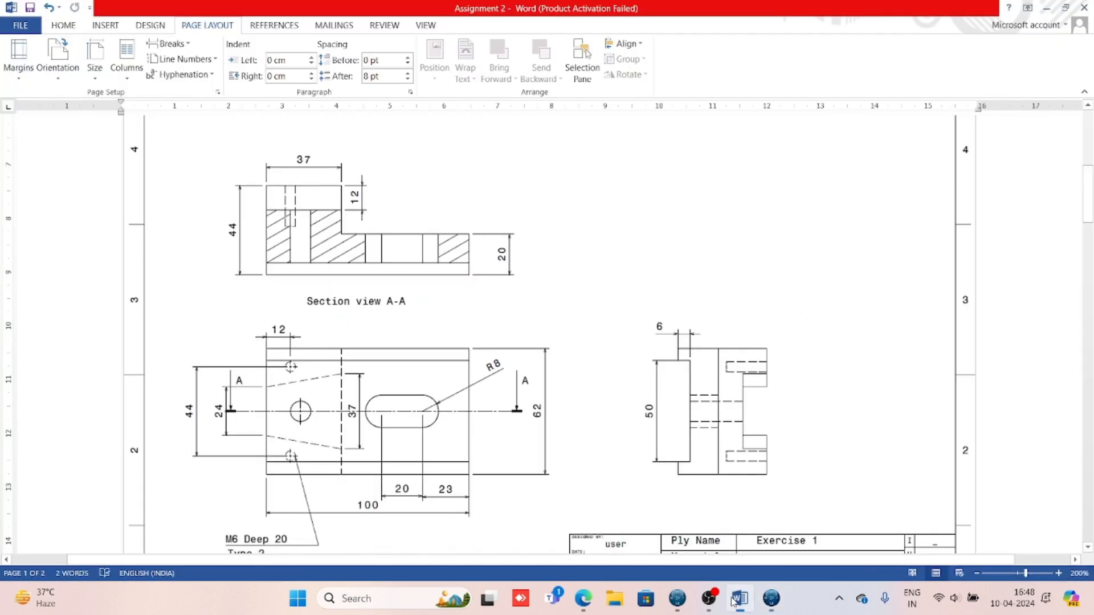
click(764, 527)
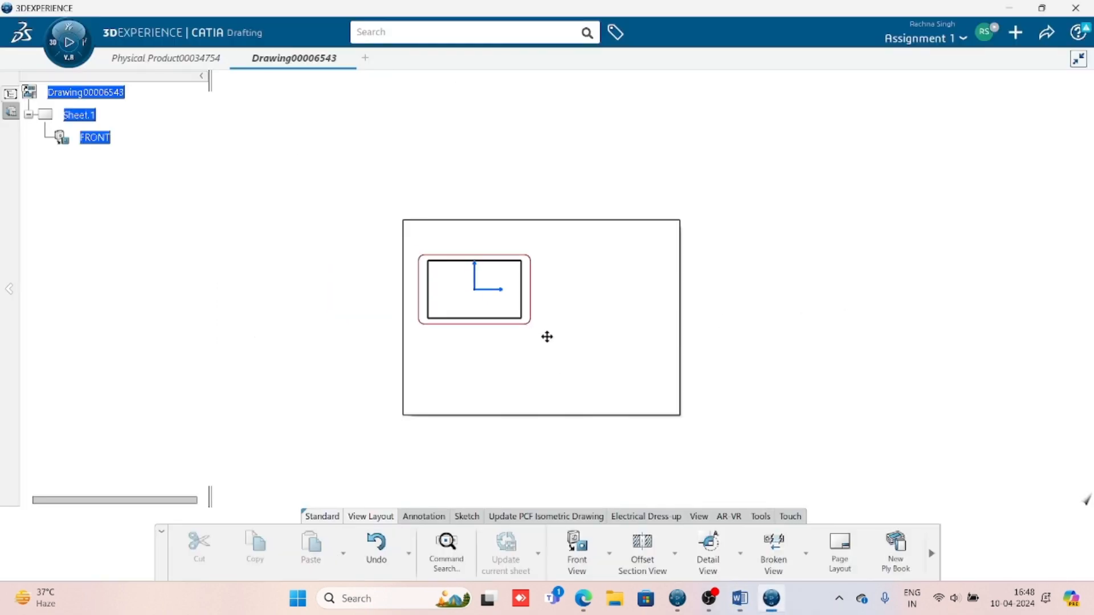
scroll(547, 337, up, 3)
click(512, 327)
drag(511, 328, 525, 462)
middle_drag(687, 450, 671, 356)
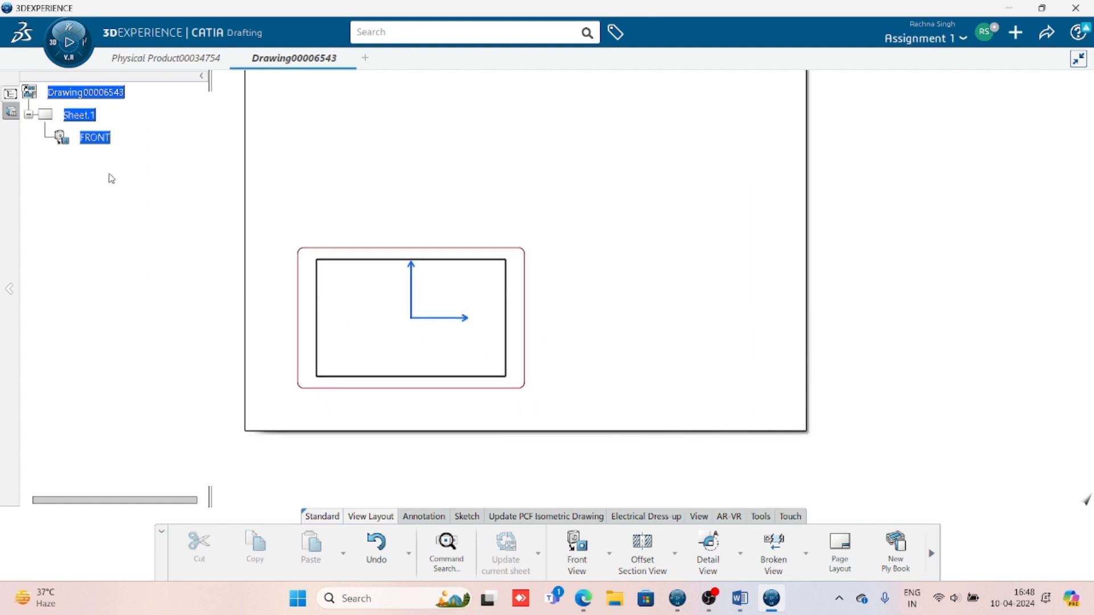
- Check the view layout and the sheet size and projection symbol in the Word drawing's title block
click(740, 598)
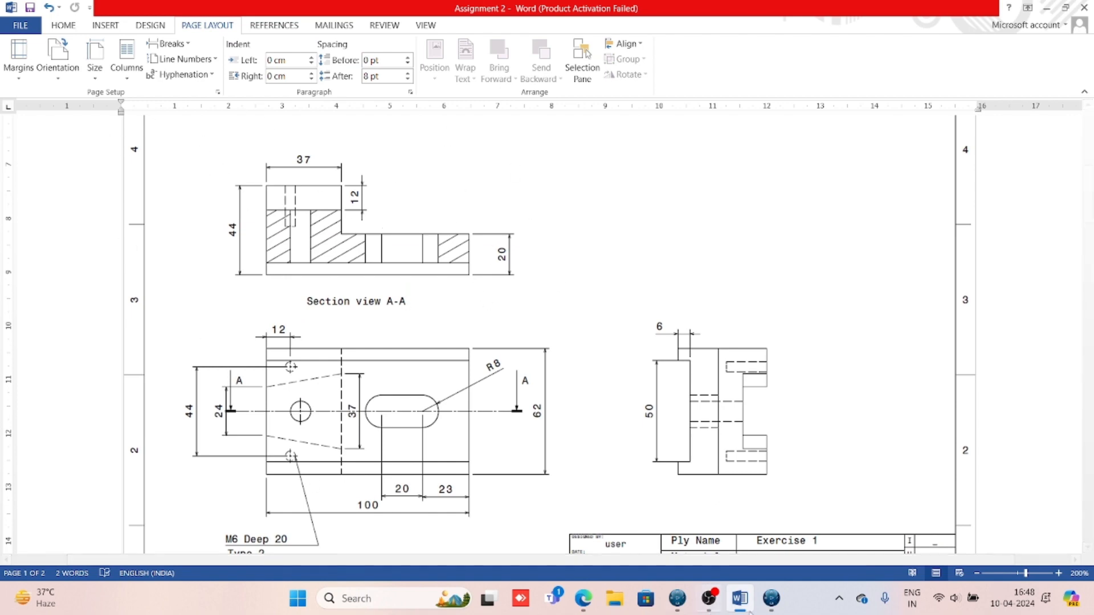
click(771, 599)
scroll(511, 430, down, 2)
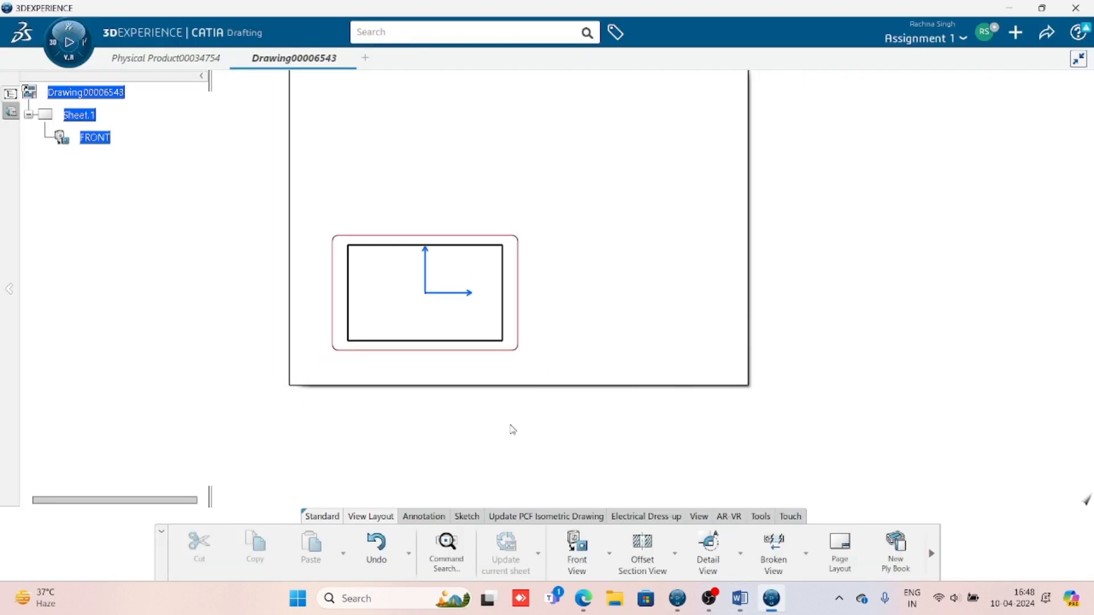
click(739, 601)
scroll(644, 492, down, 4)
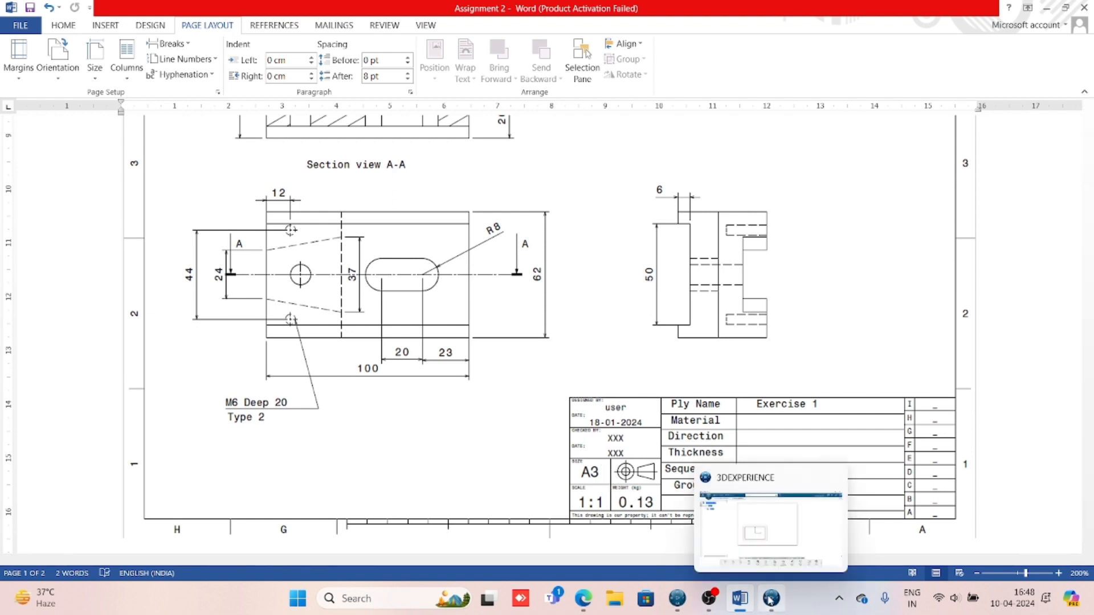
click(770, 600)
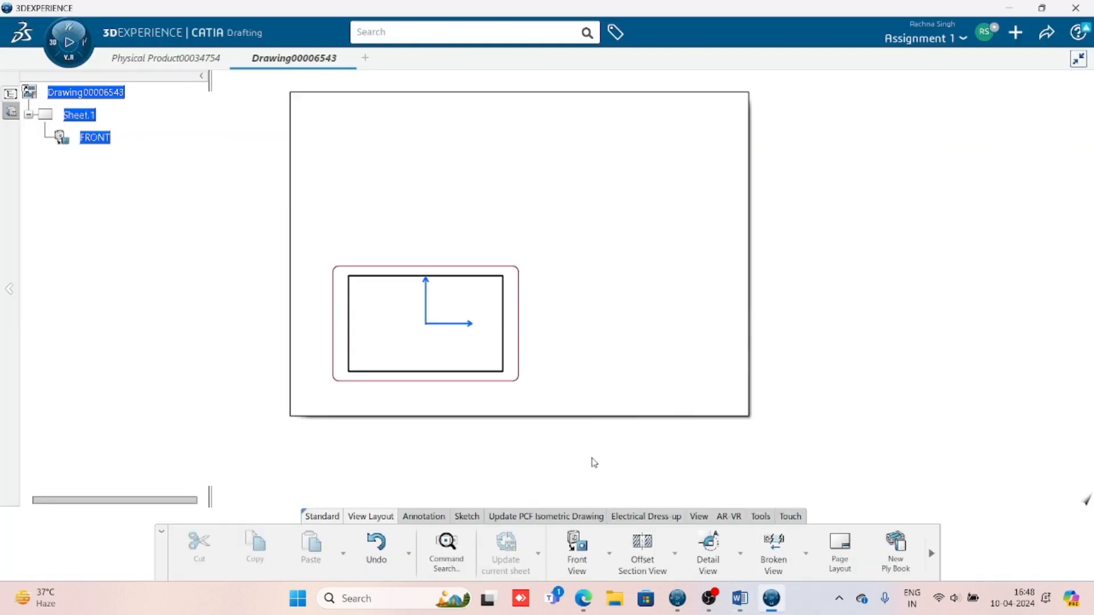
- Set the format of Sheet.1 to A3 ISO in its sheet properties
right_click(91, 113)
click(91, 108)
right_click(90, 110)
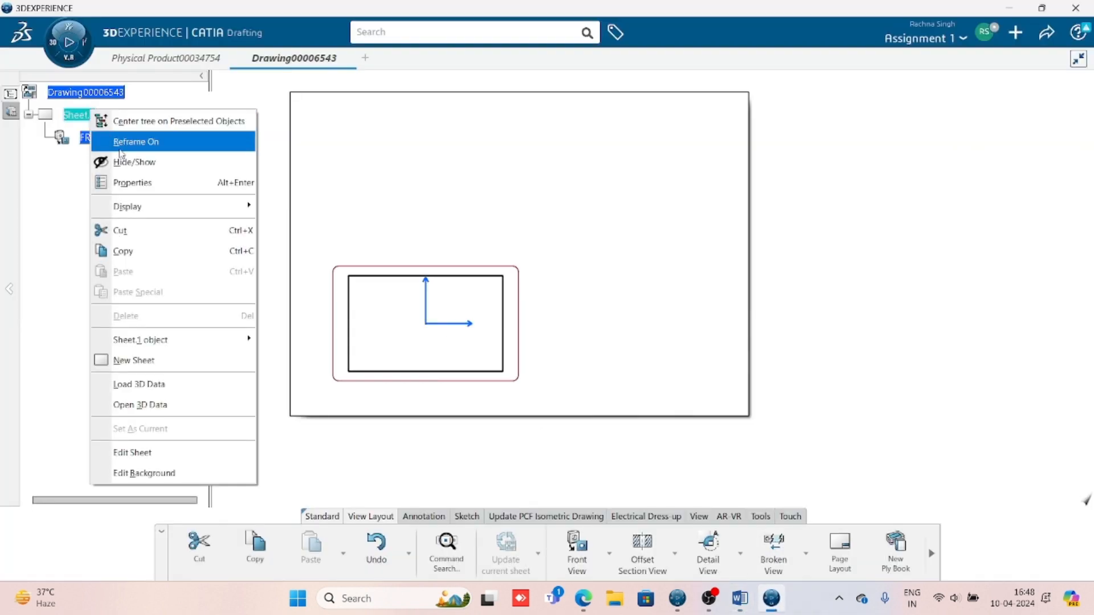
click(132, 182)
click(777, 277)
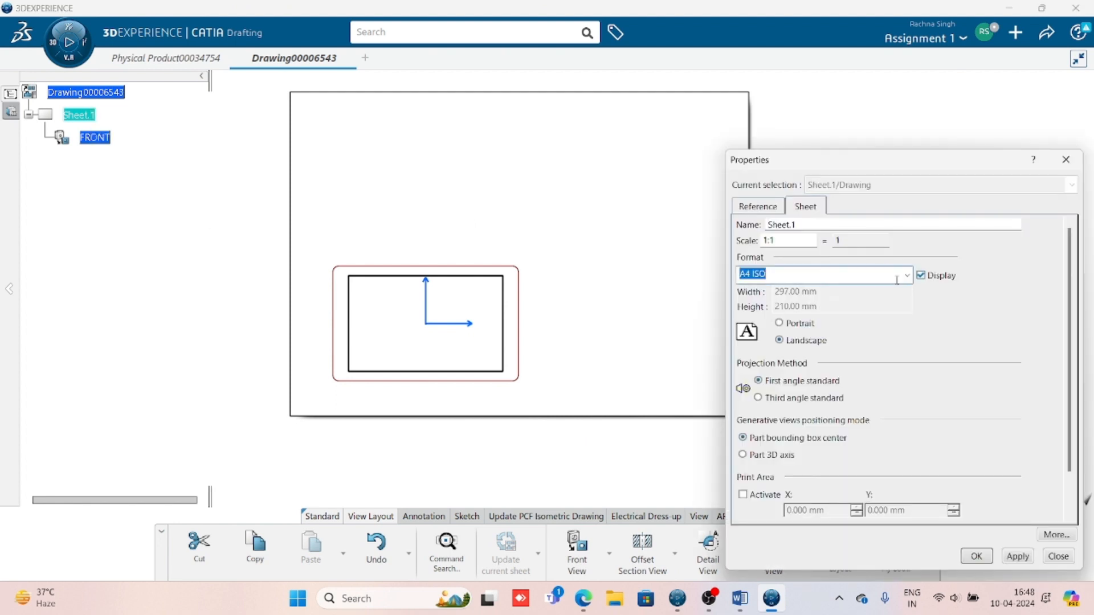
click(906, 276)
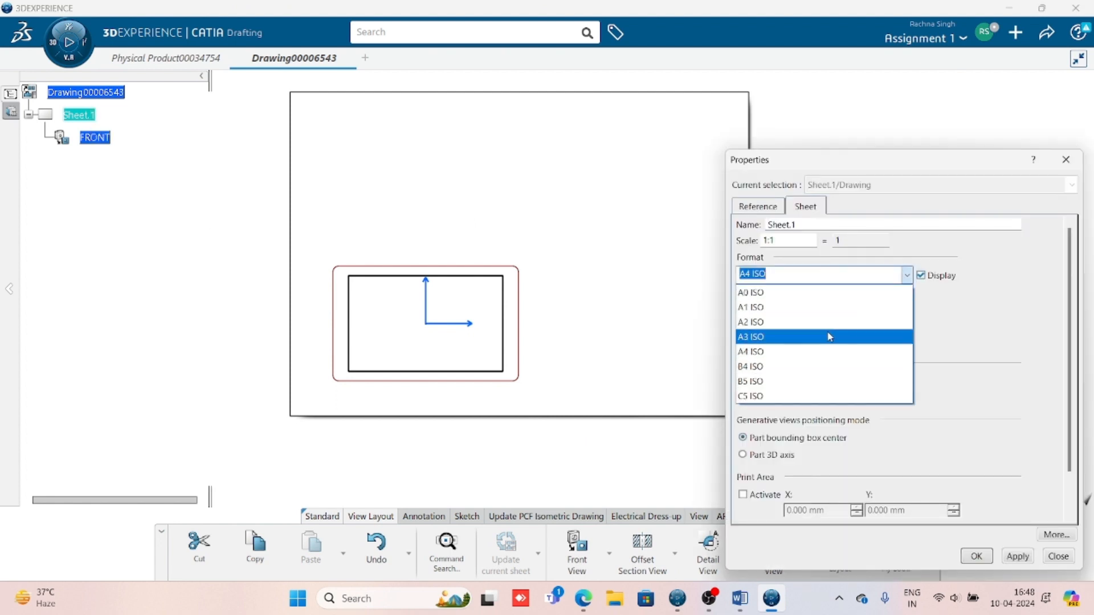
click(778, 336)
click(1014, 557)
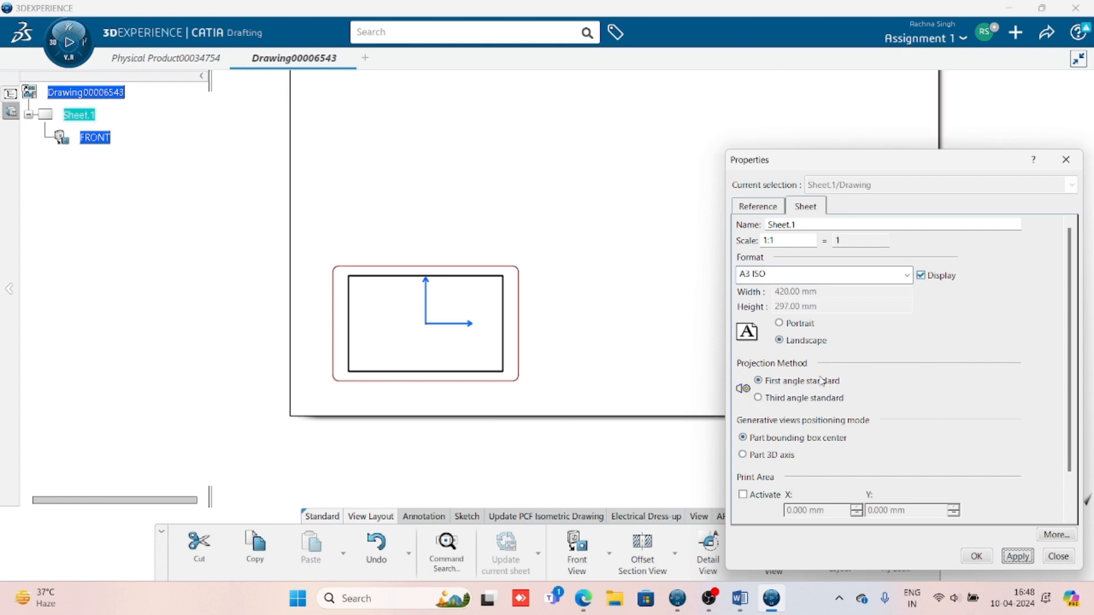
- Change the projection method of Sheet.1 to third angle standard
click(759, 399)
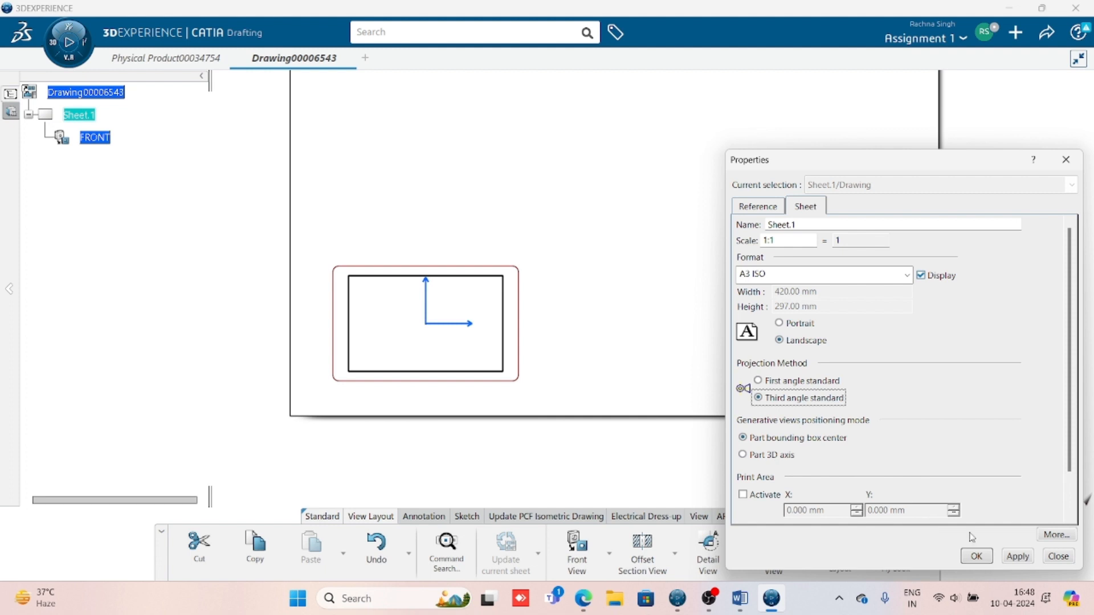
click(1018, 556)
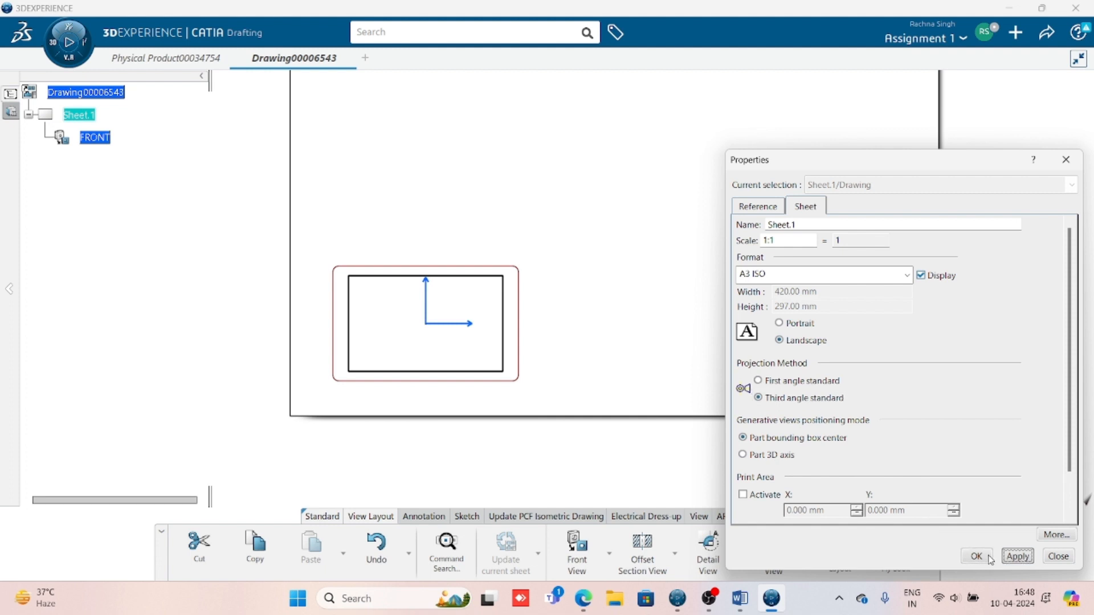
click(980, 557)
- Create an offset section view along the front view's horizontal centreline and place it above the front view
mouse_move(595, 283)
middle_down()
mouse_move(613, 300)
mouse_move(611, 327)
middle_up()
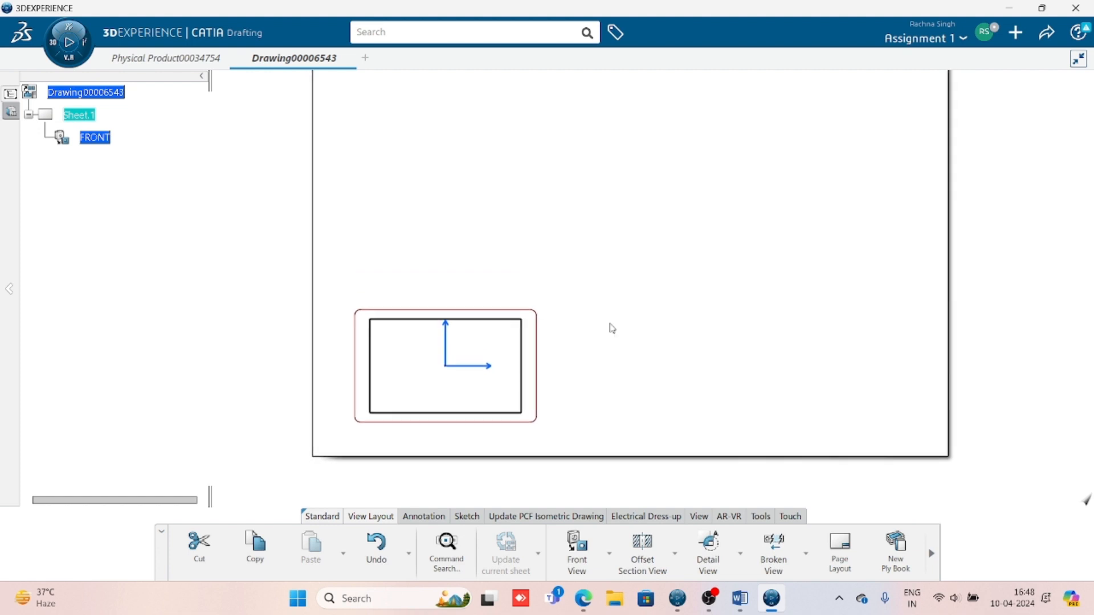
middle_drag(621, 382, 583, 350)
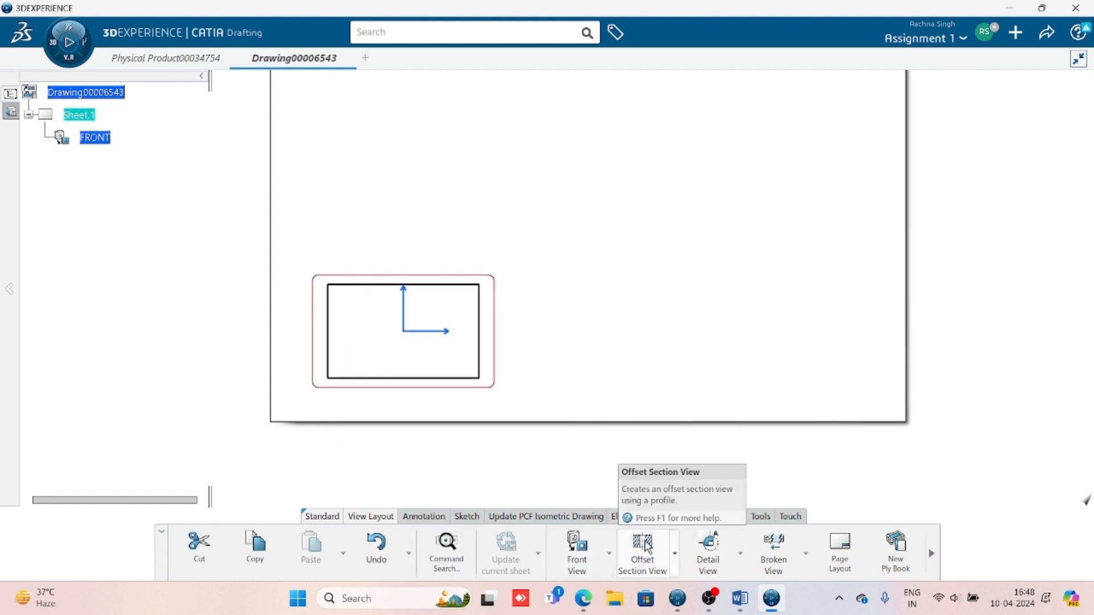
click(675, 557)
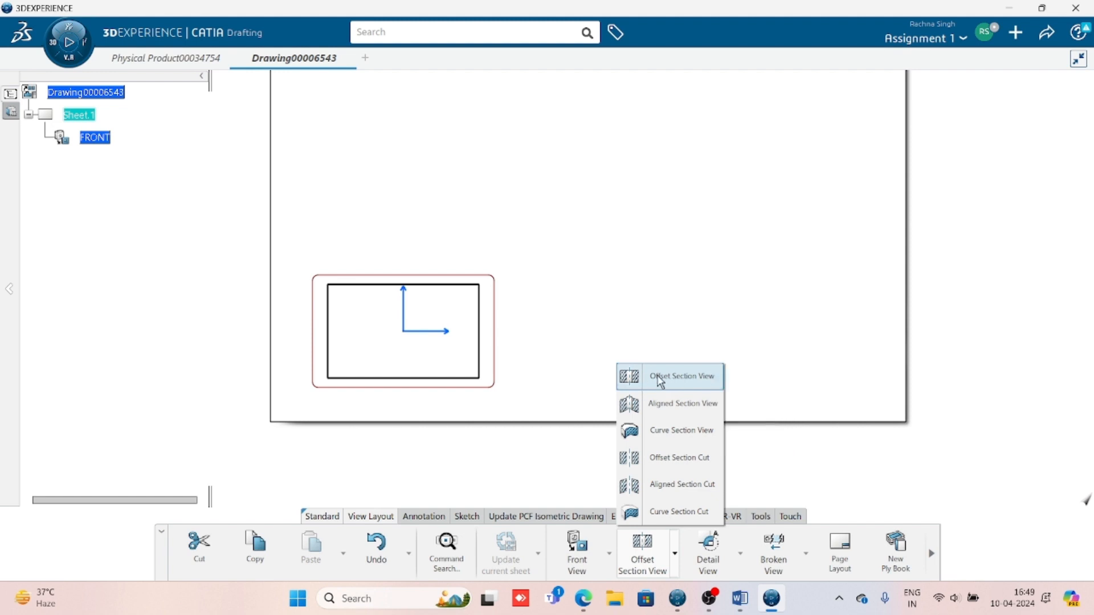
click(675, 378)
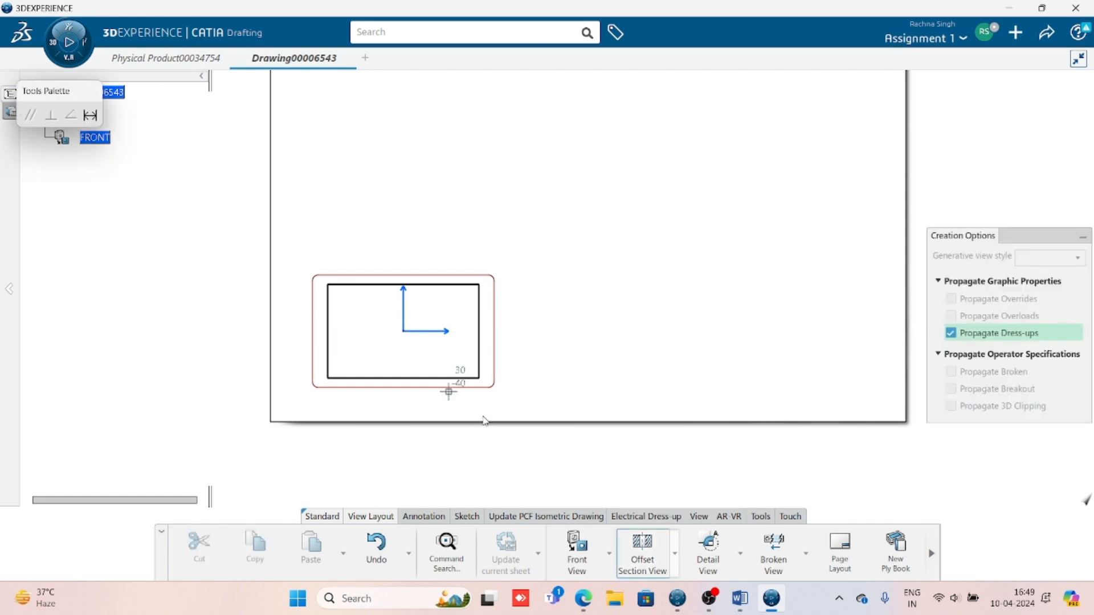
click(282, 331)
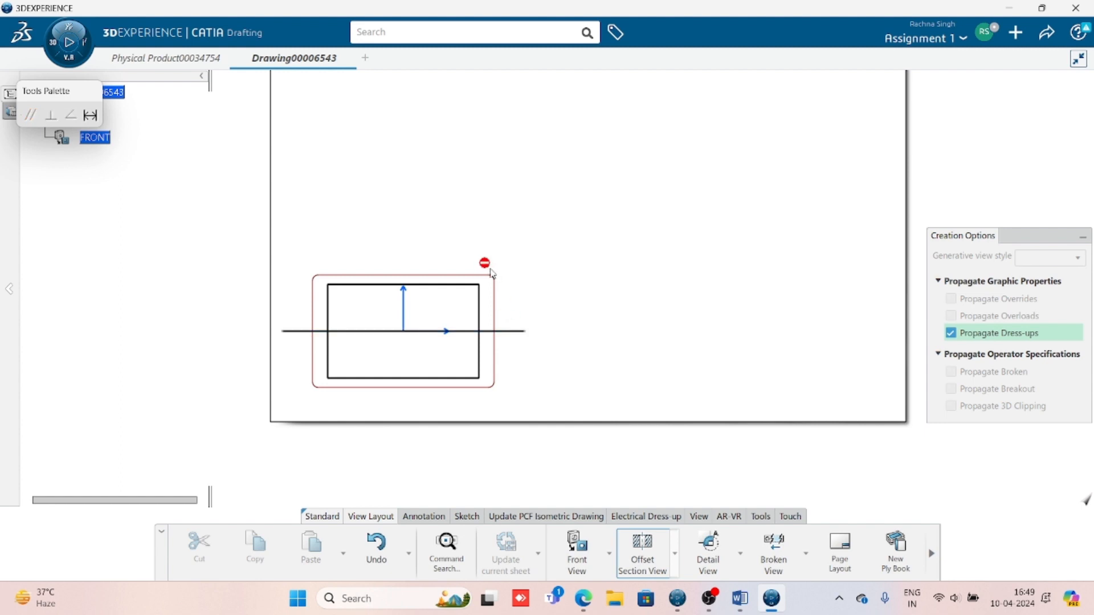
middle_drag(484, 261, 501, 320)
double_click(546, 377)
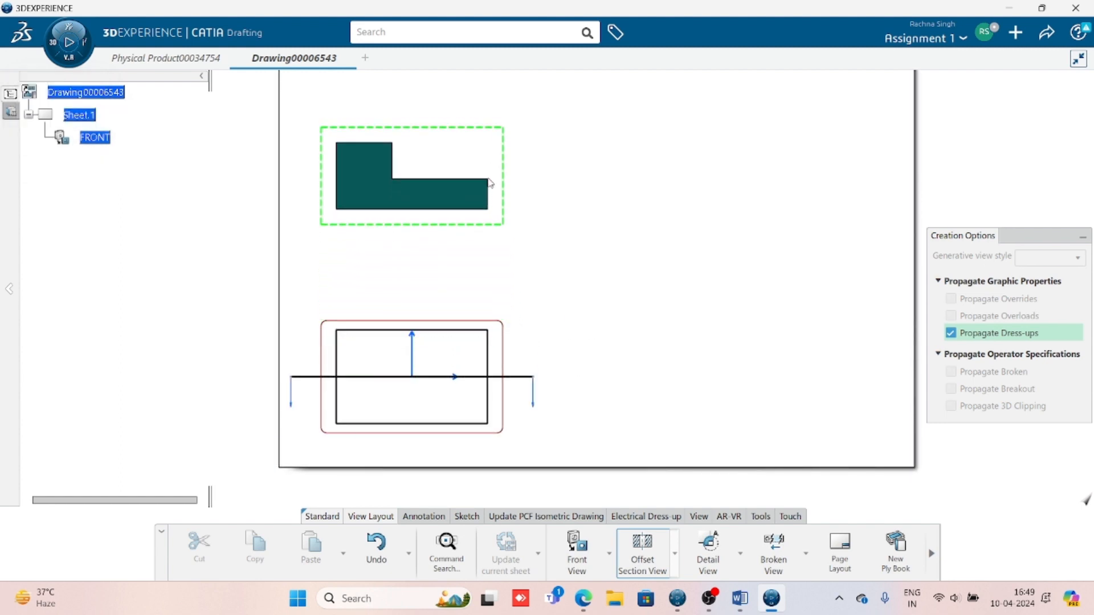
click(671, 325)
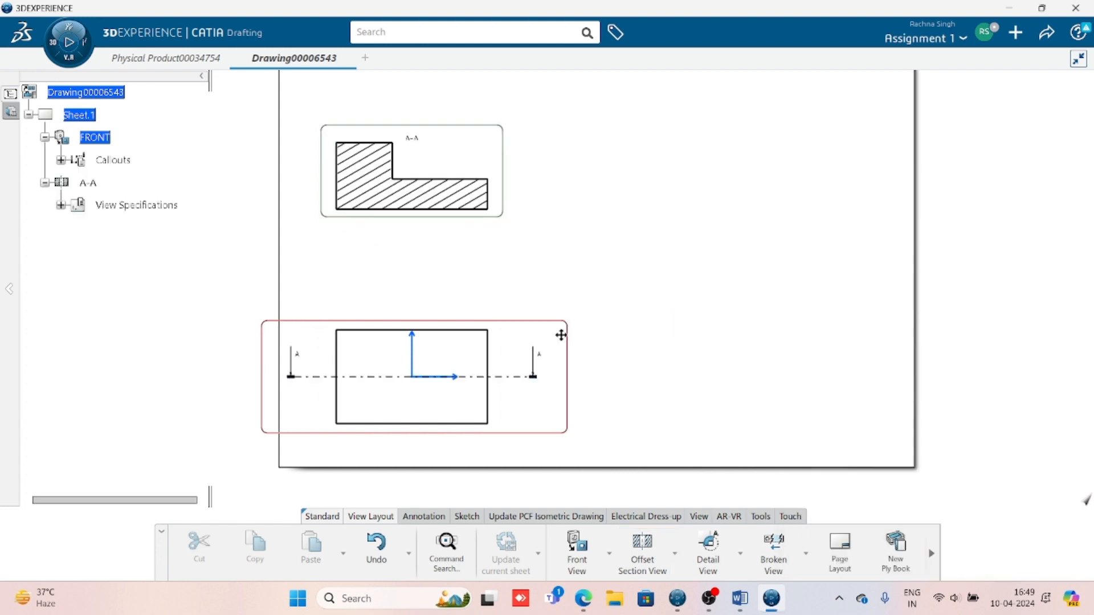
- Move the front view up and inward so it lies fully on the sheet, and bring section view A-A closer to it
mouse_move(562, 335)
middle_down()
mouse_move(637, 292)
mouse_move(630, 271)
mouse_move(569, 305)
mouse_move(618, 283)
mouse_move(660, 347)
middle_up()
drag(659, 346, 700, 291)
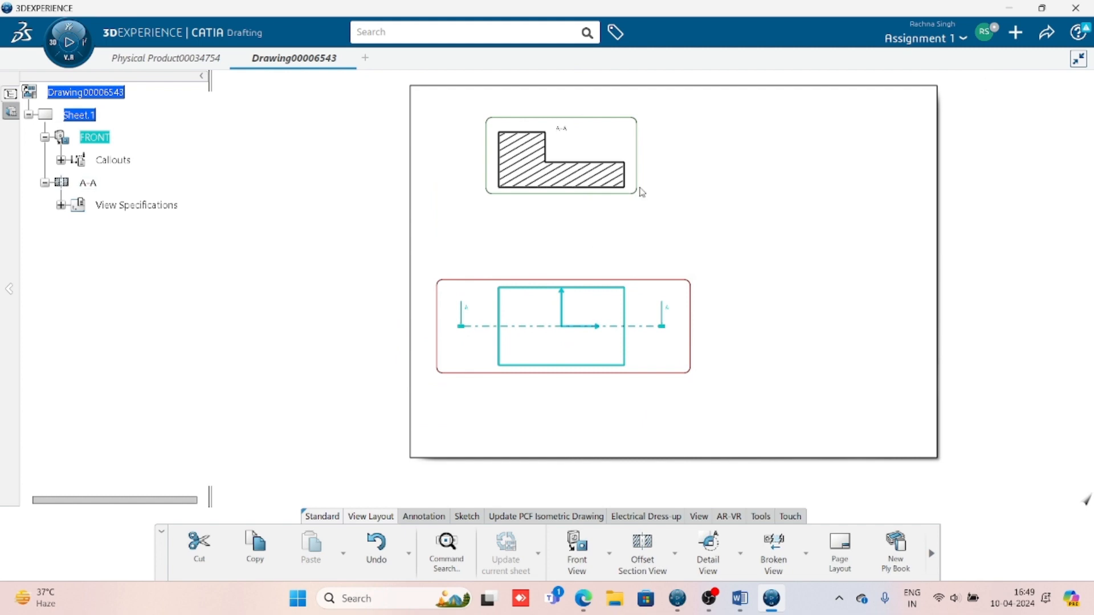
click(642, 192)
- Compare the placement of the front view and section view A-A with the Word drawing
click(740, 598)
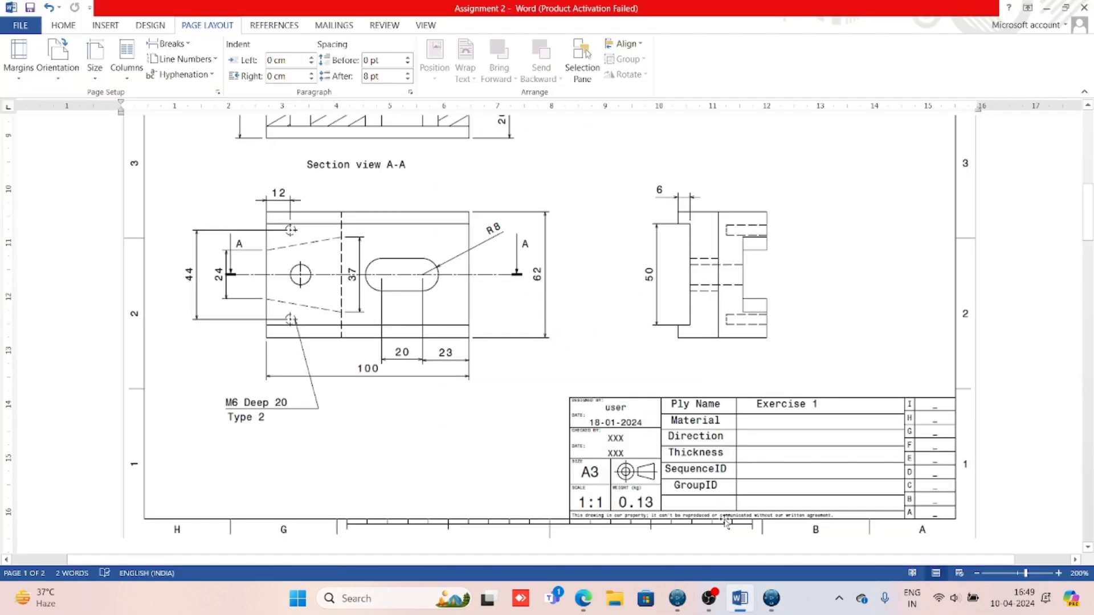
scroll(499, 442, up, 3)
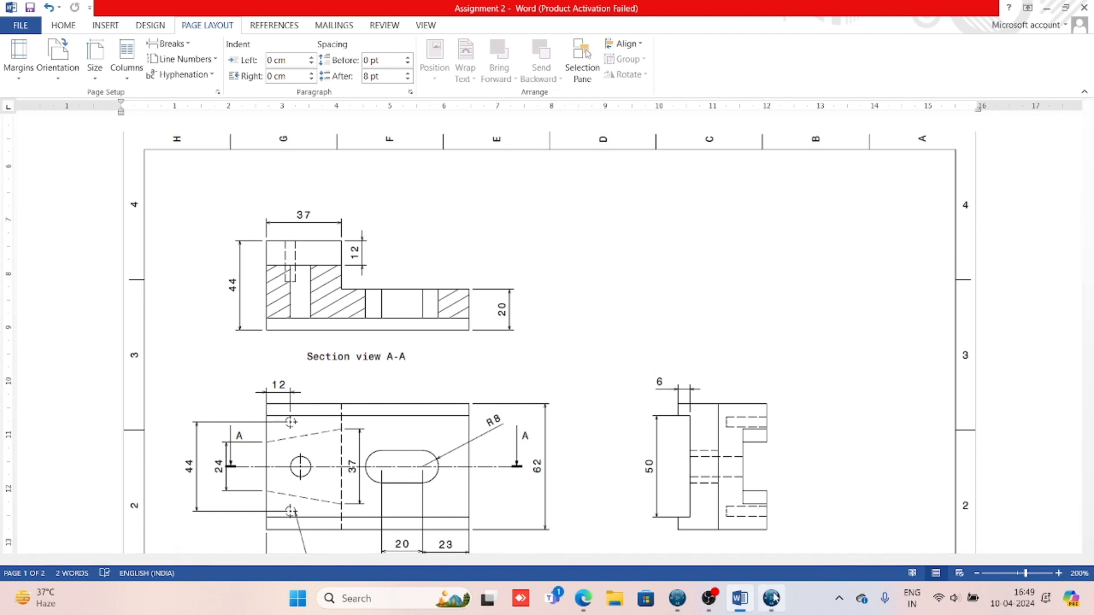
click(772, 597)
scroll(644, 410, up, 5)
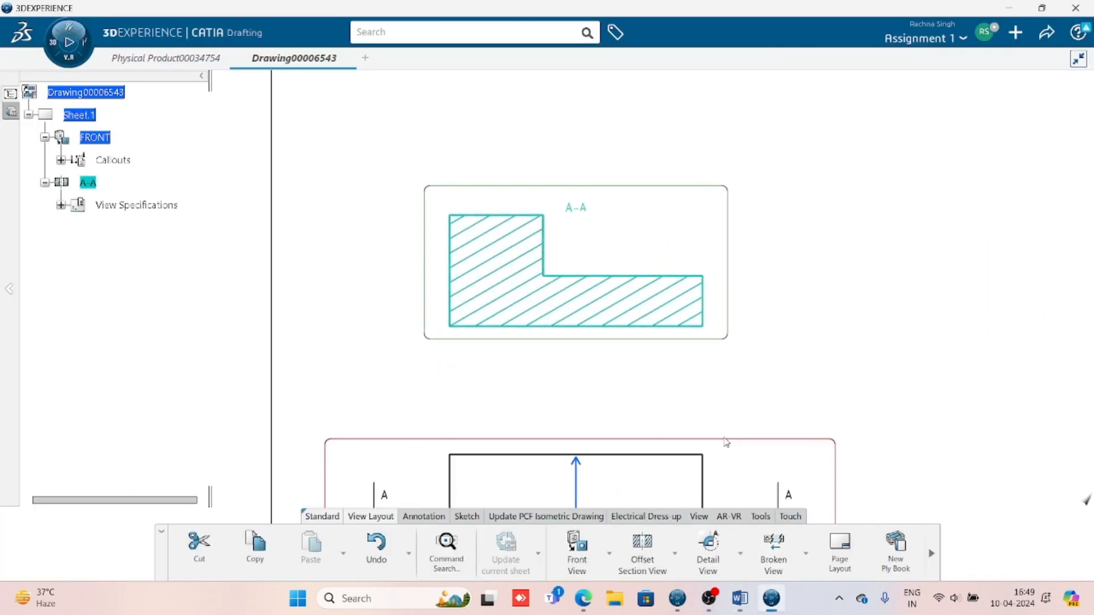
scroll(724, 439, up, 5)
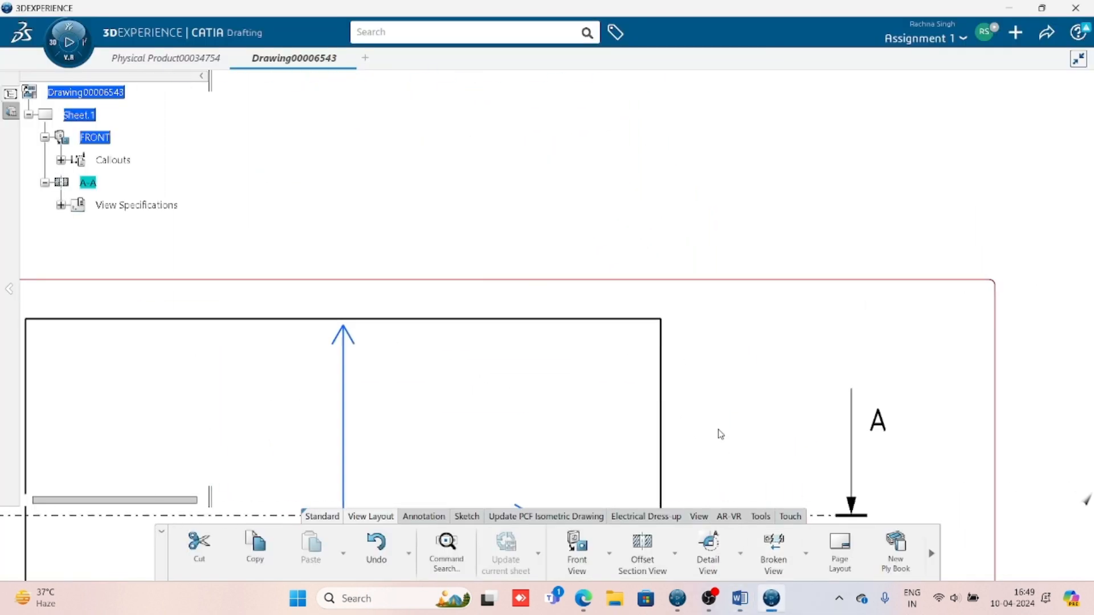
scroll(719, 434, down, 1)
scroll(736, 420, down, 5)
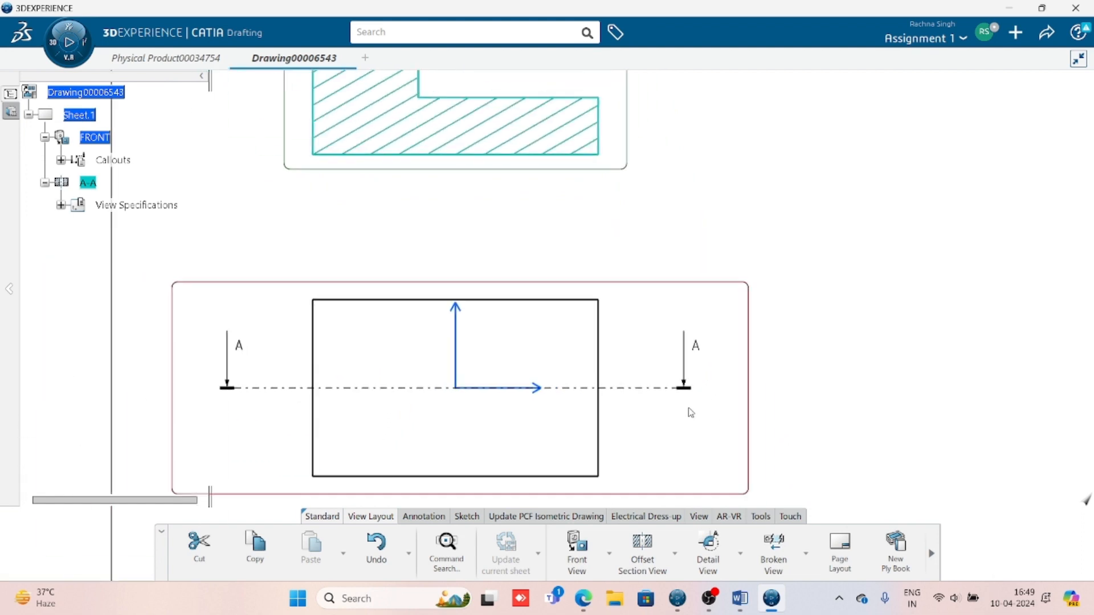
scroll(505, 315, down, 1)
click(826, 296)
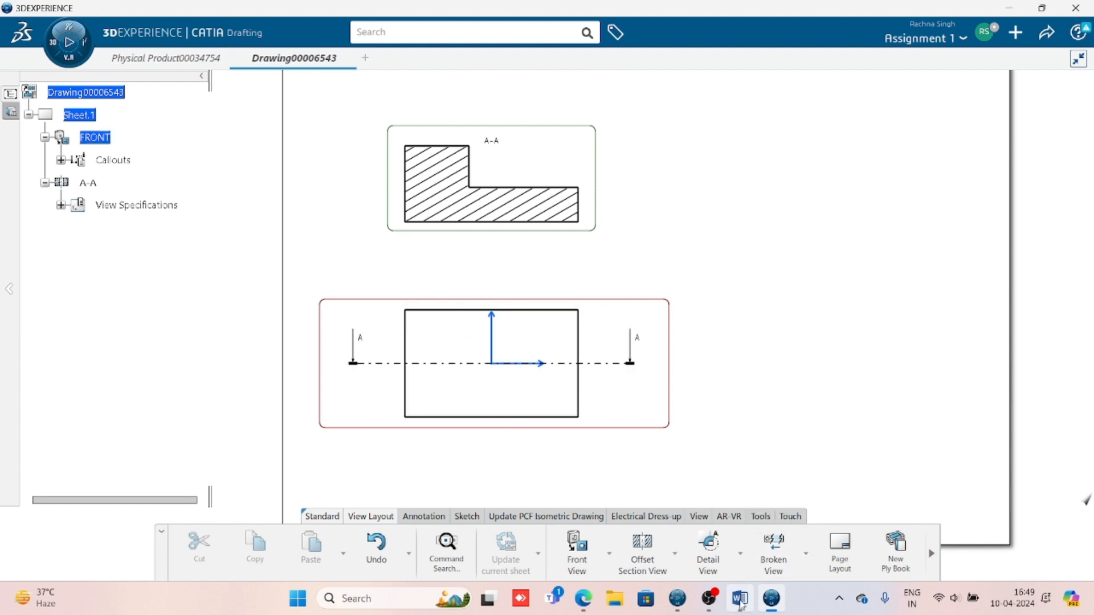
mouse_move(741, 603)
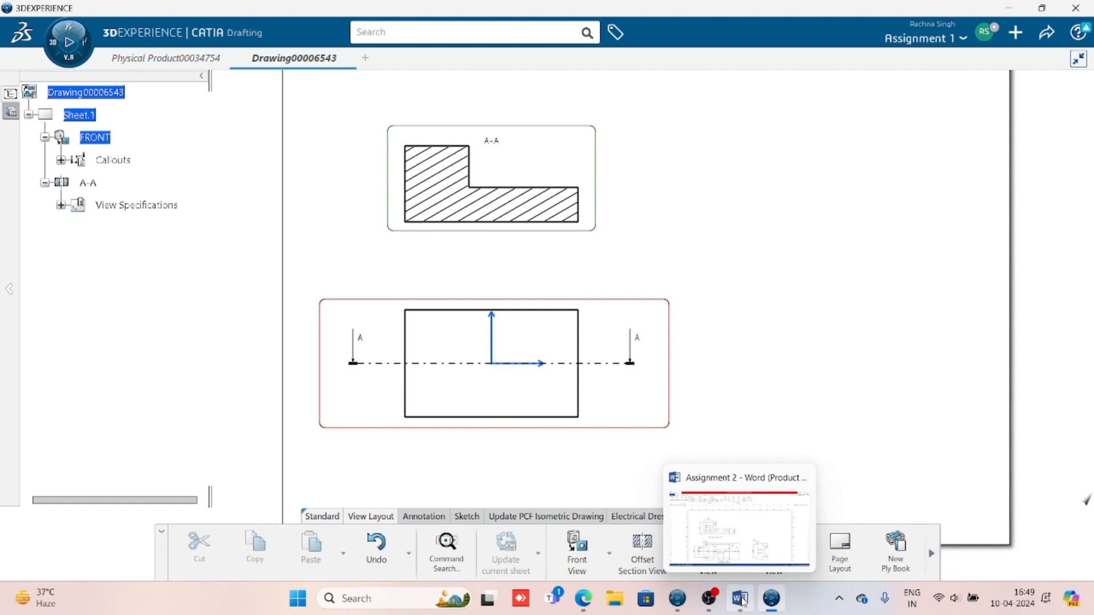
- Dimension the length of the front view's bottom edge and place the dimension below it
click(440, 511)
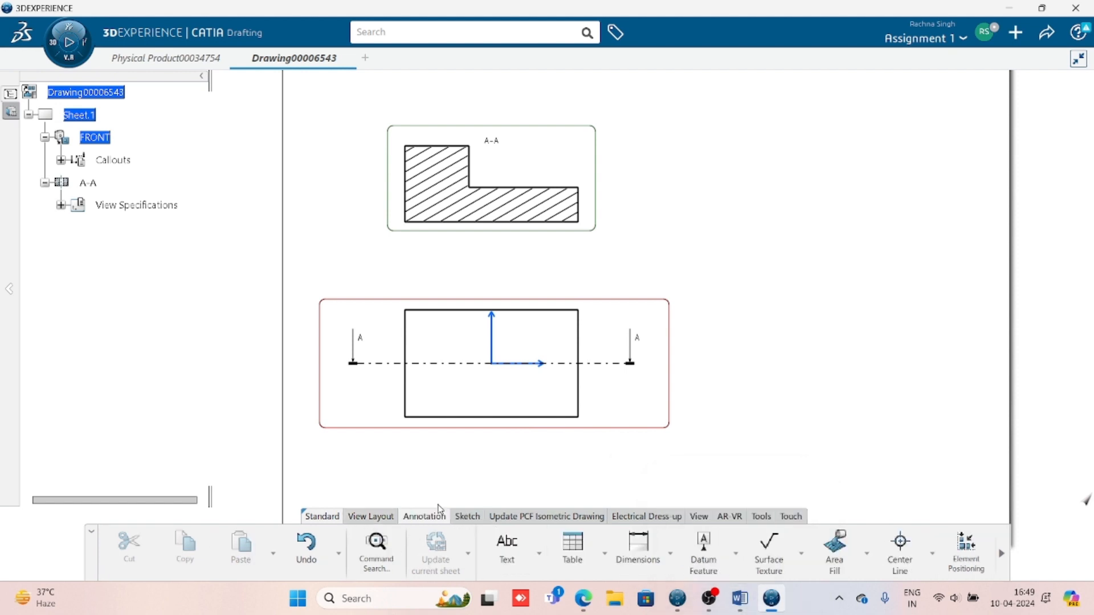
click(637, 549)
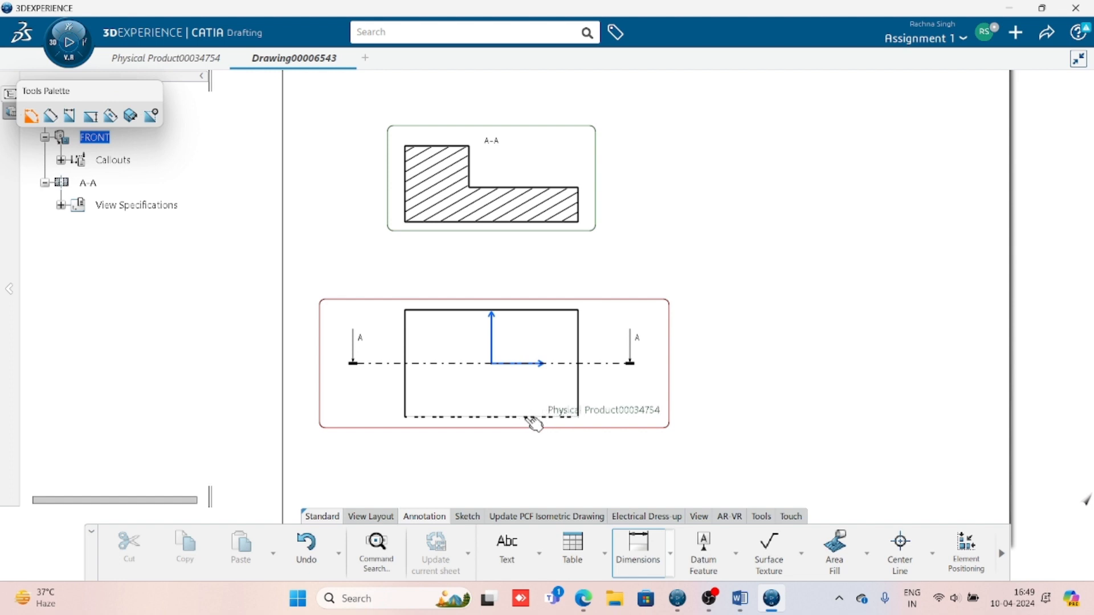
click(534, 421)
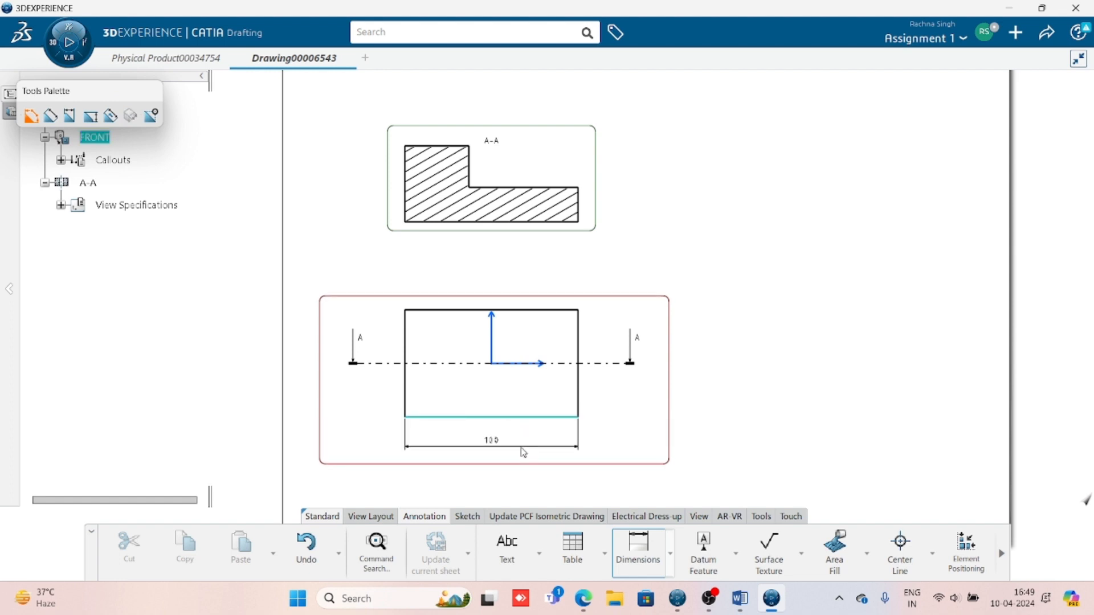
click(522, 448)
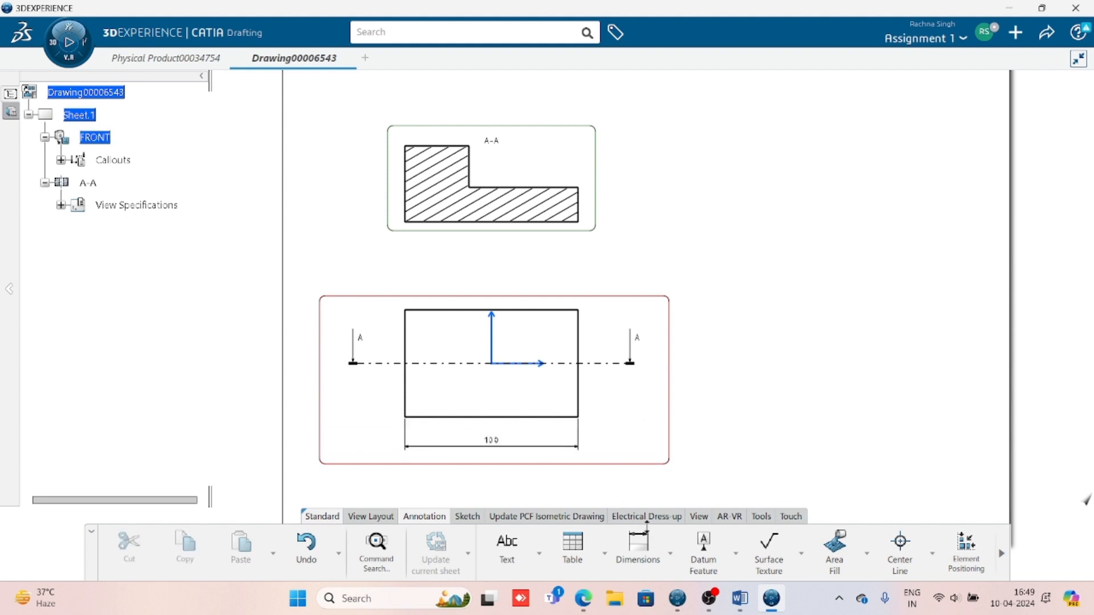
- Dimension the front view's height between its two long edges, place it beside the view, and check it against the Word drawing
click(637, 547)
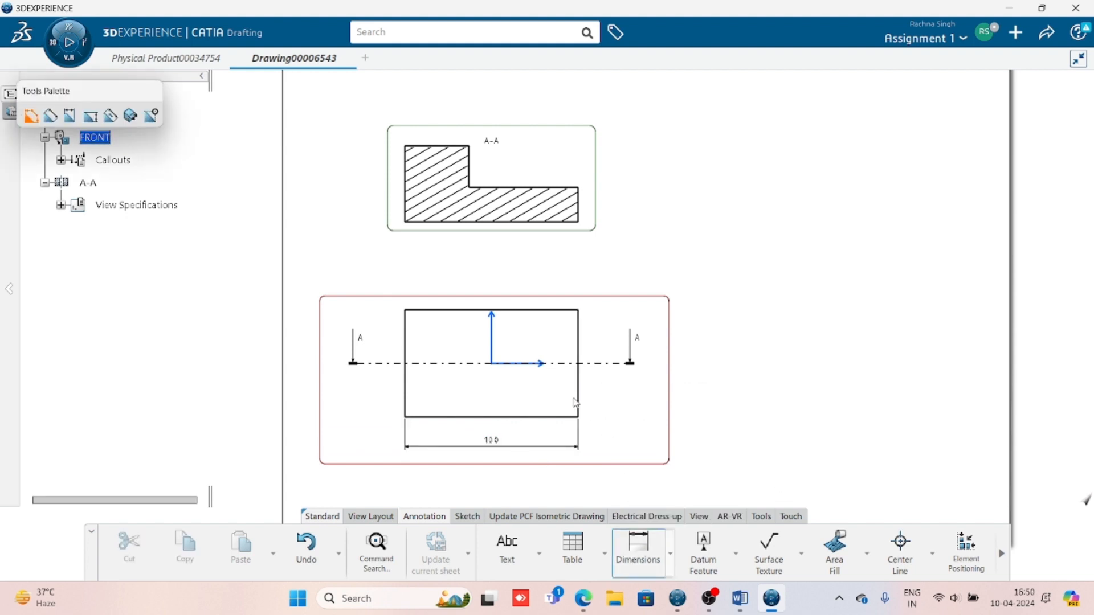
click(553, 418)
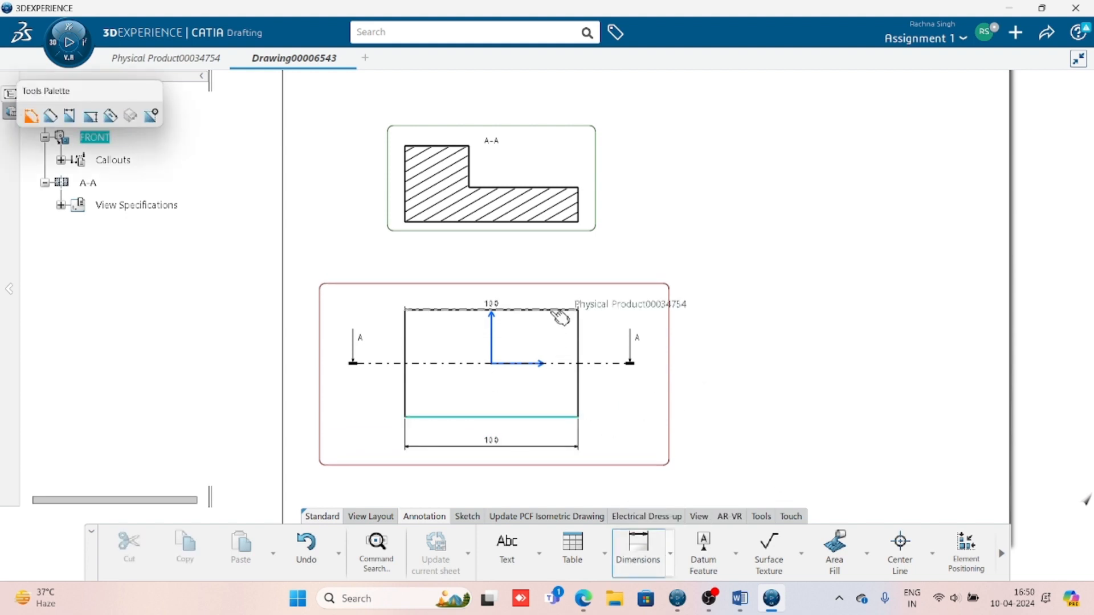
click(570, 311)
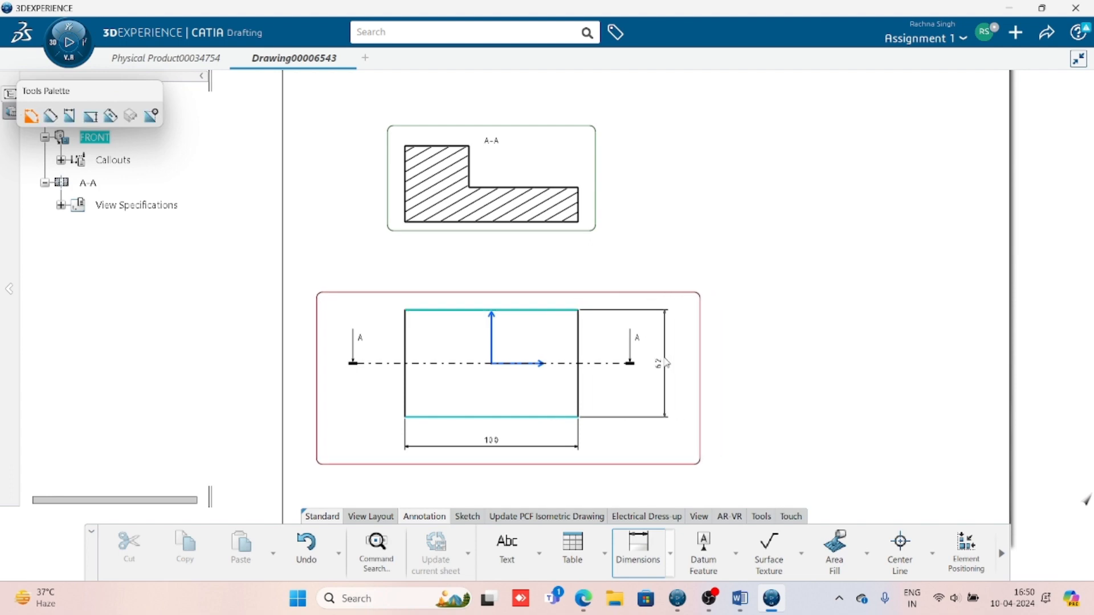
click(665, 363)
middle_drag(600, 439, 606, 412)
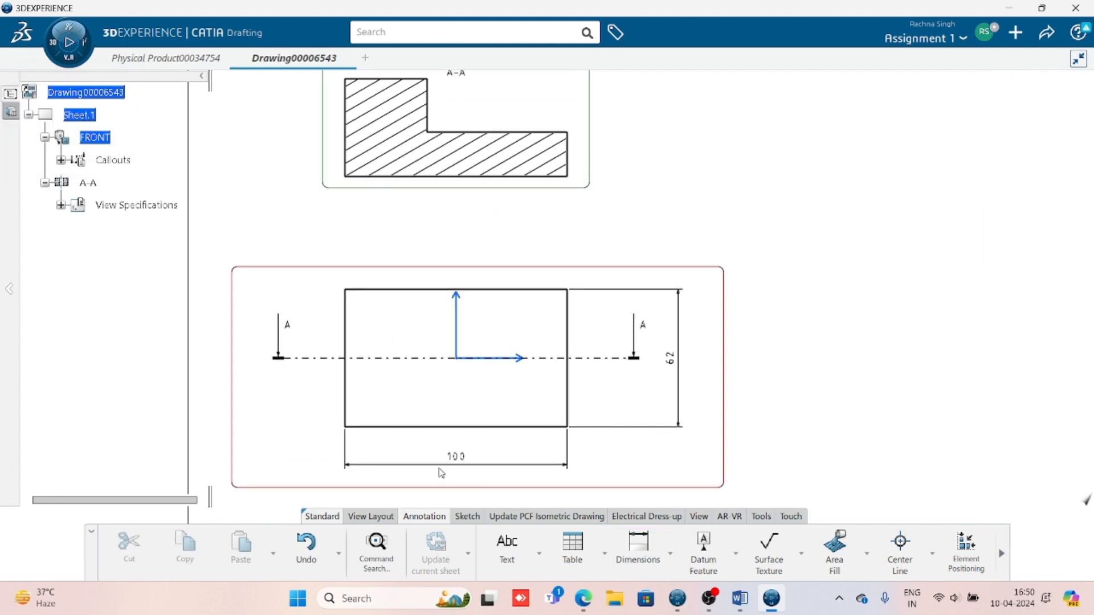
click(740, 599)
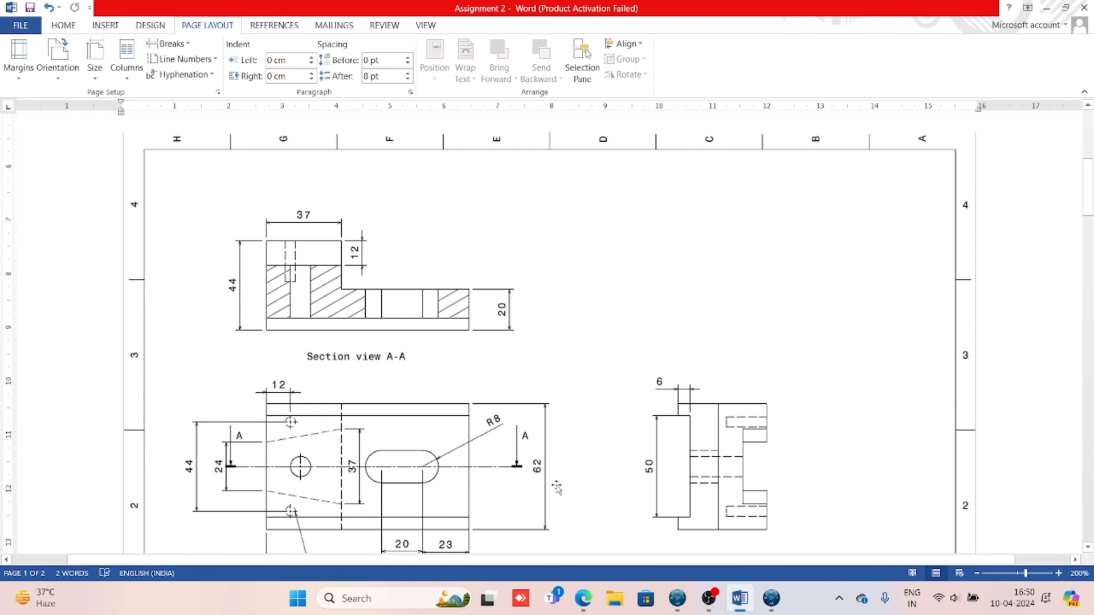
scroll(439, 506, down, 3)
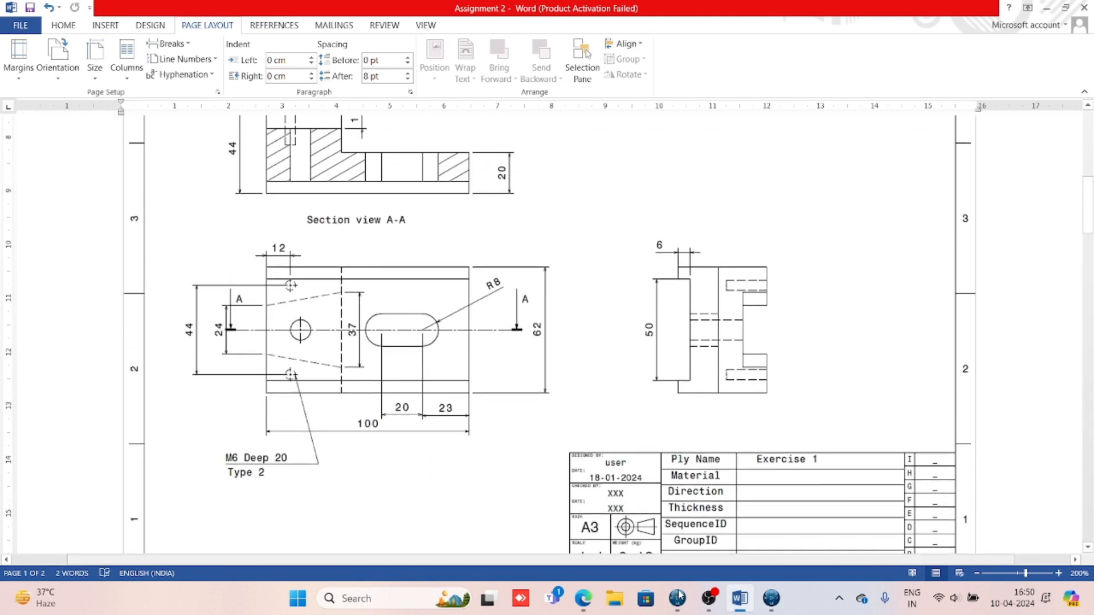
click(772, 598)
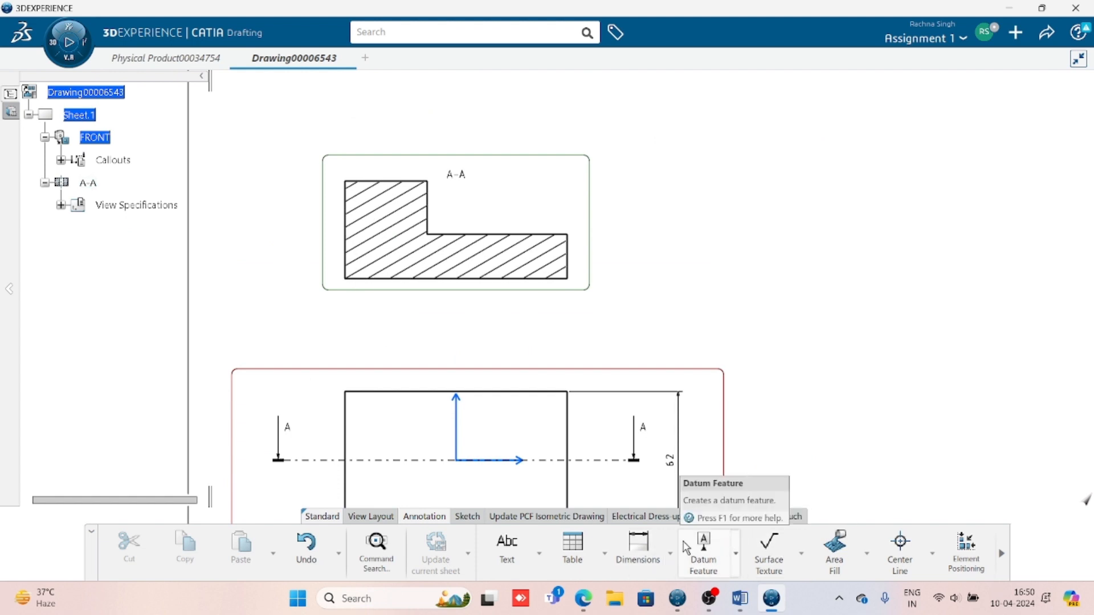
click(639, 547)
click(394, 181)
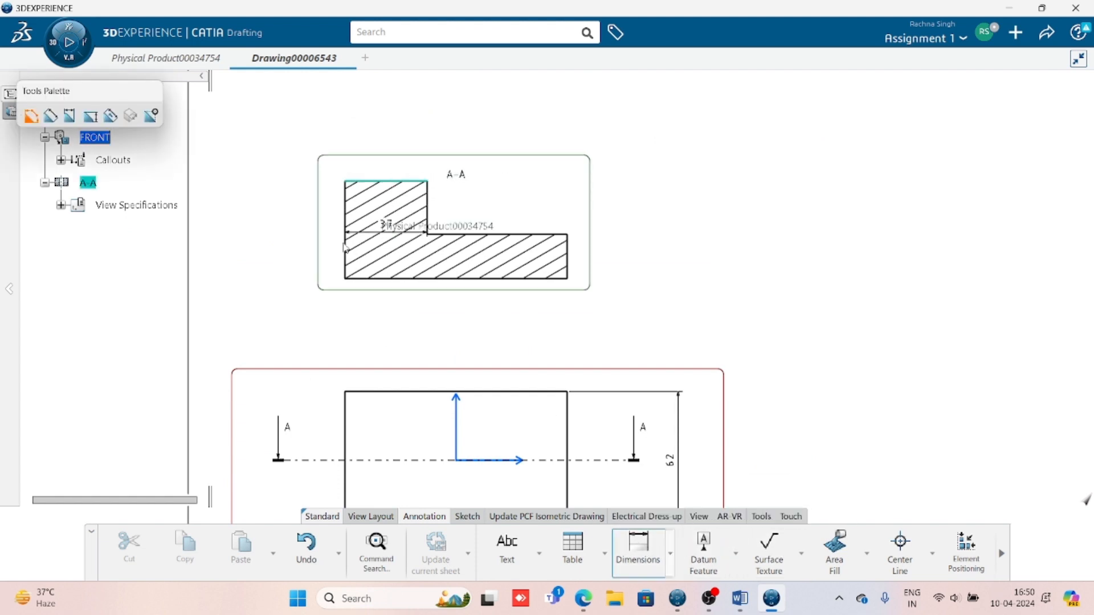
click(363, 282)
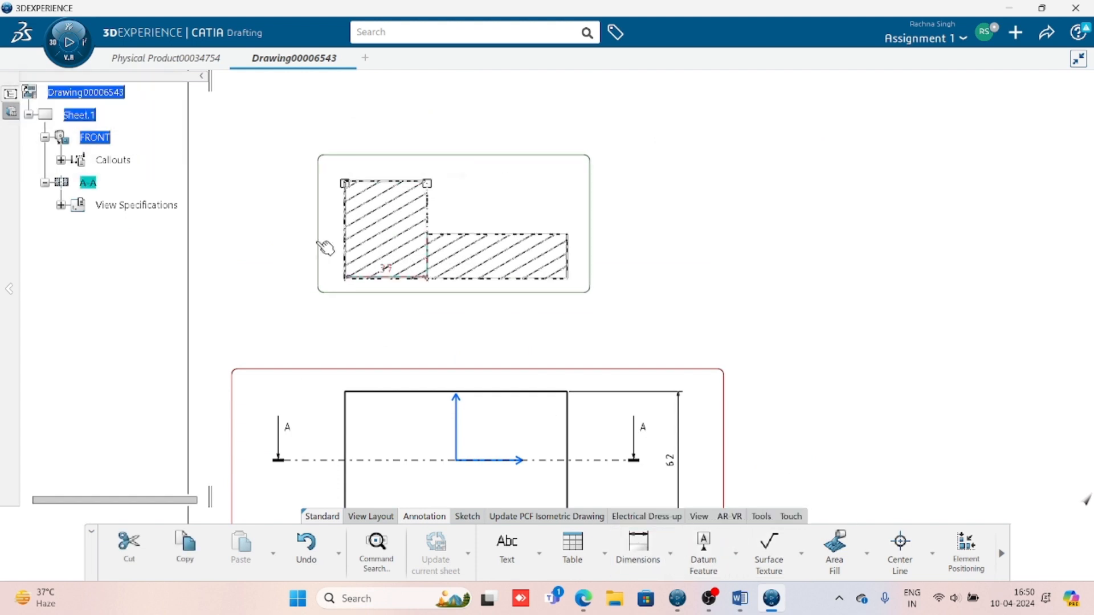
key(Delete)
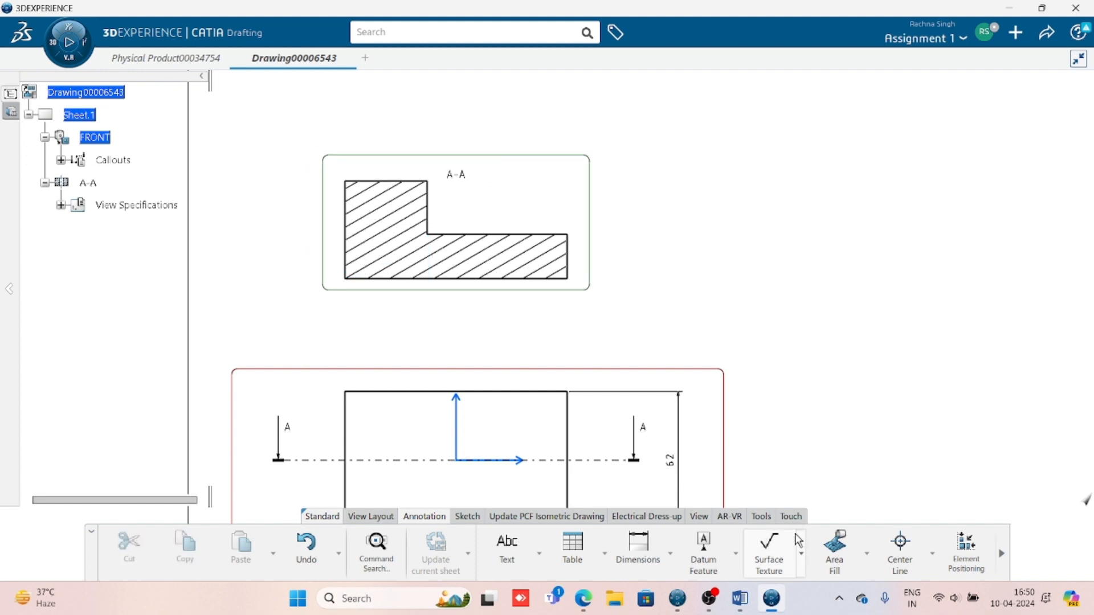
- Dimension the overall height of section view A-A from the raised block's top to the base, placing it outside the taller end
click(634, 543)
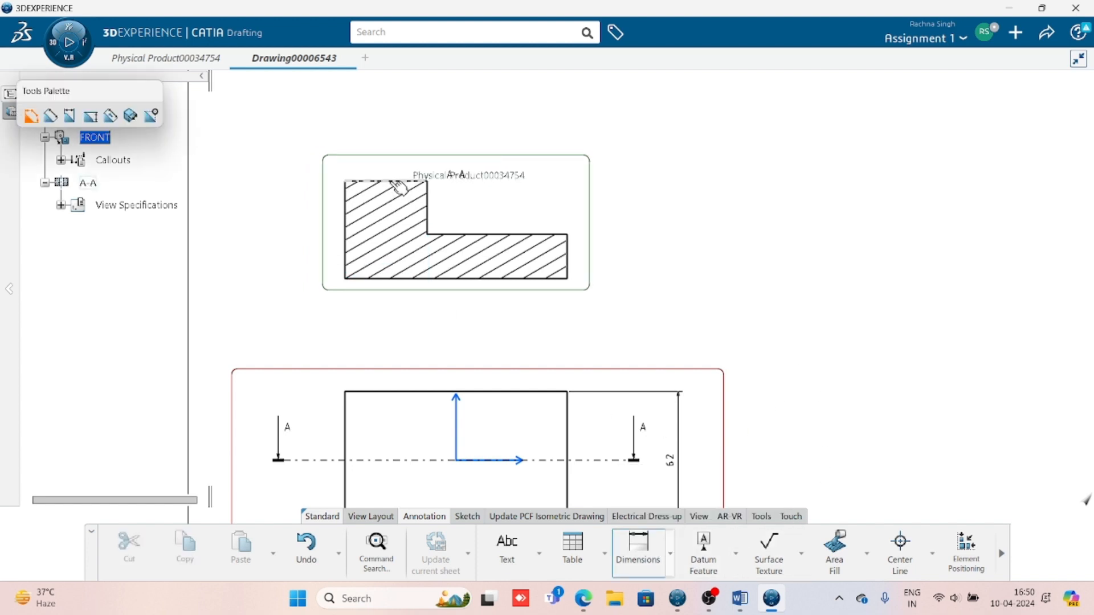
click(386, 181)
click(382, 280)
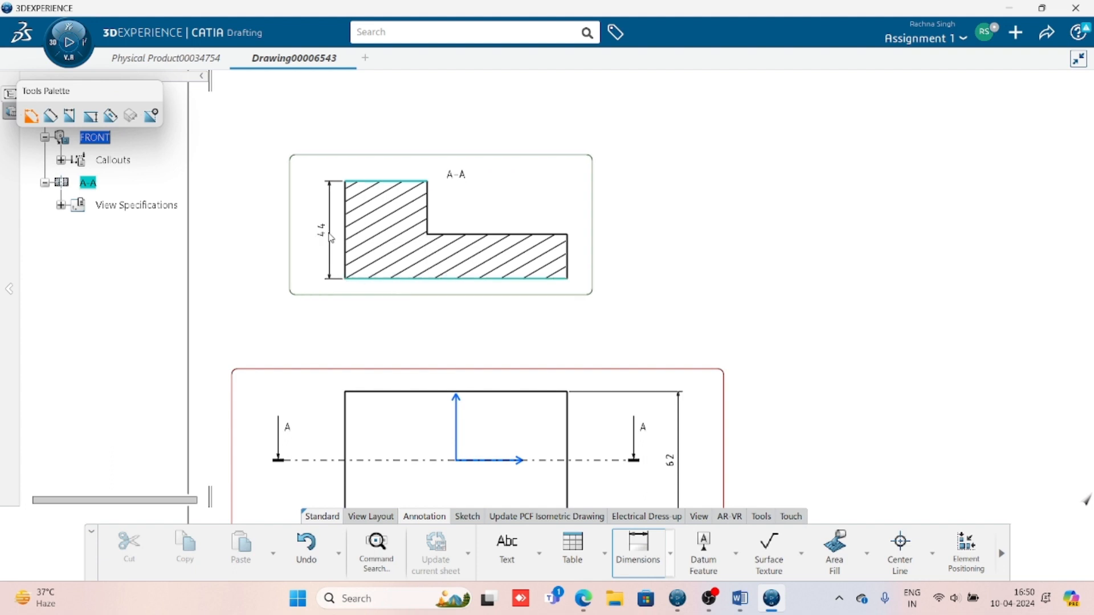
click(300, 232)
click(358, 329)
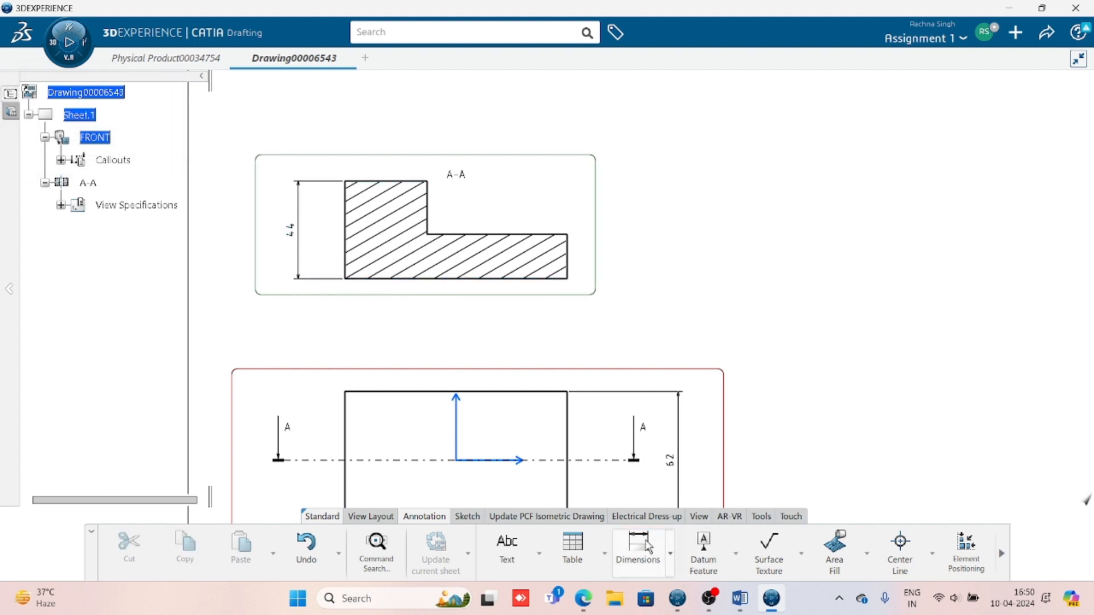
- Dimension the width of the raised block in section view A-A and place the dimension above it
click(638, 544)
click(348, 211)
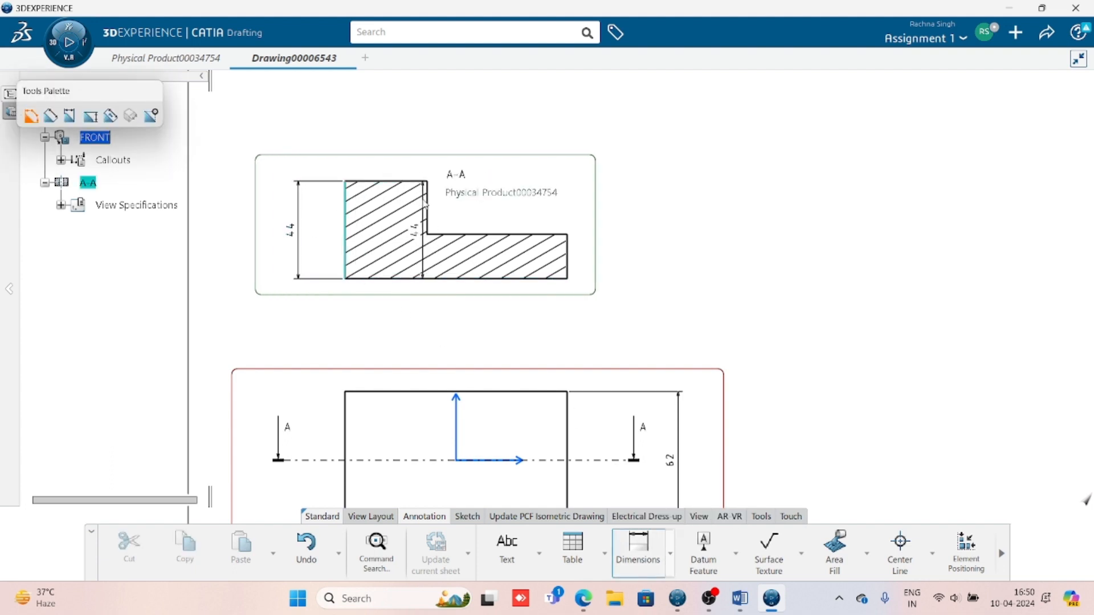
click(428, 213)
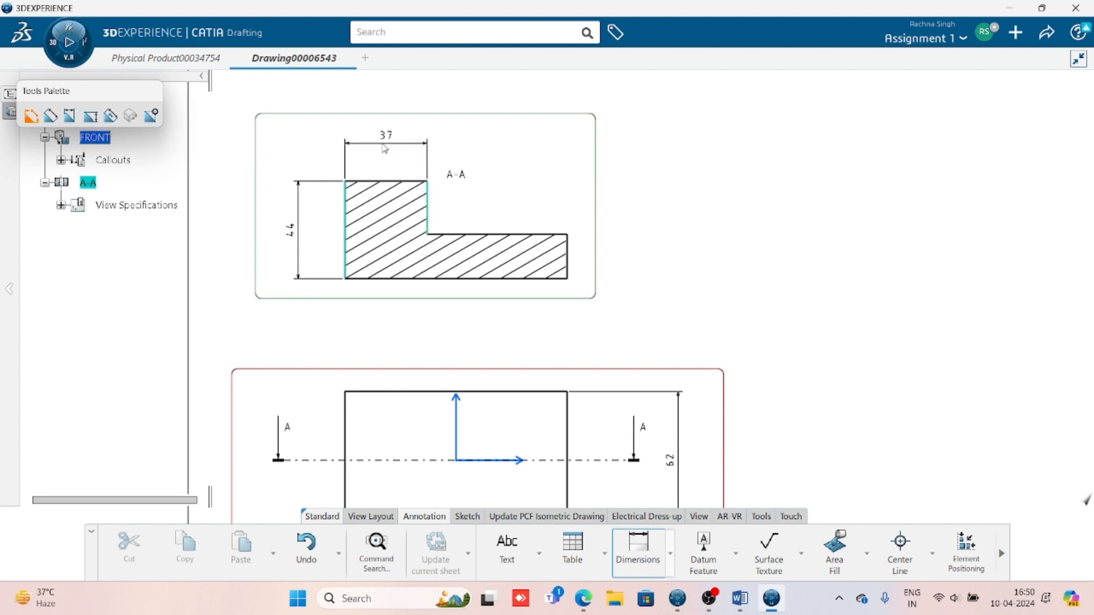
click(386, 148)
- Dimension the thickness of the lower step in section view A-A and place it outside the thinner end
click(637, 544)
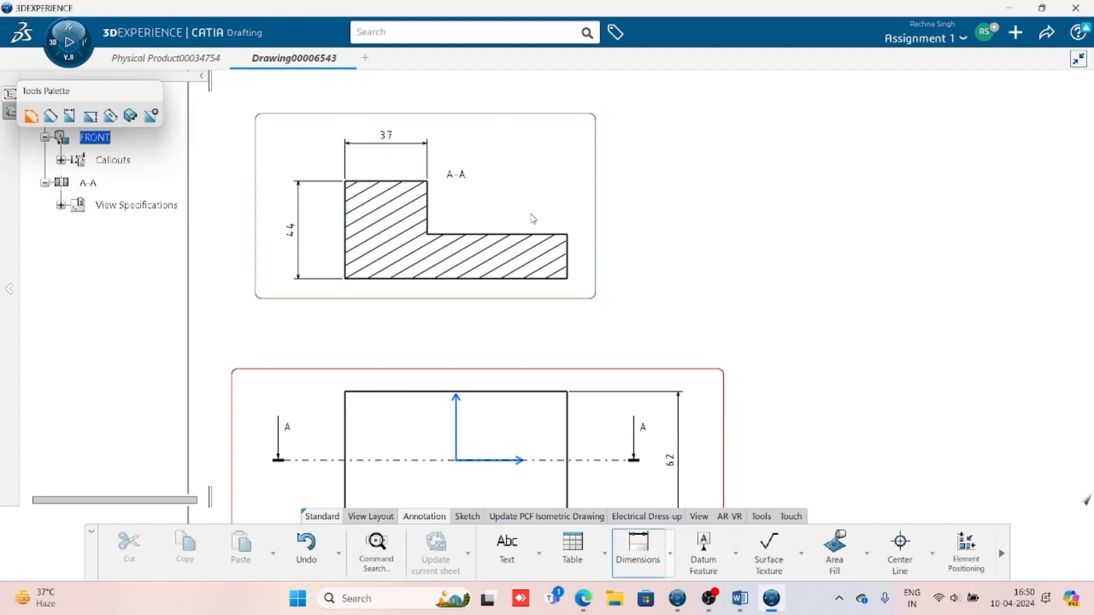
click(536, 235)
click(479, 279)
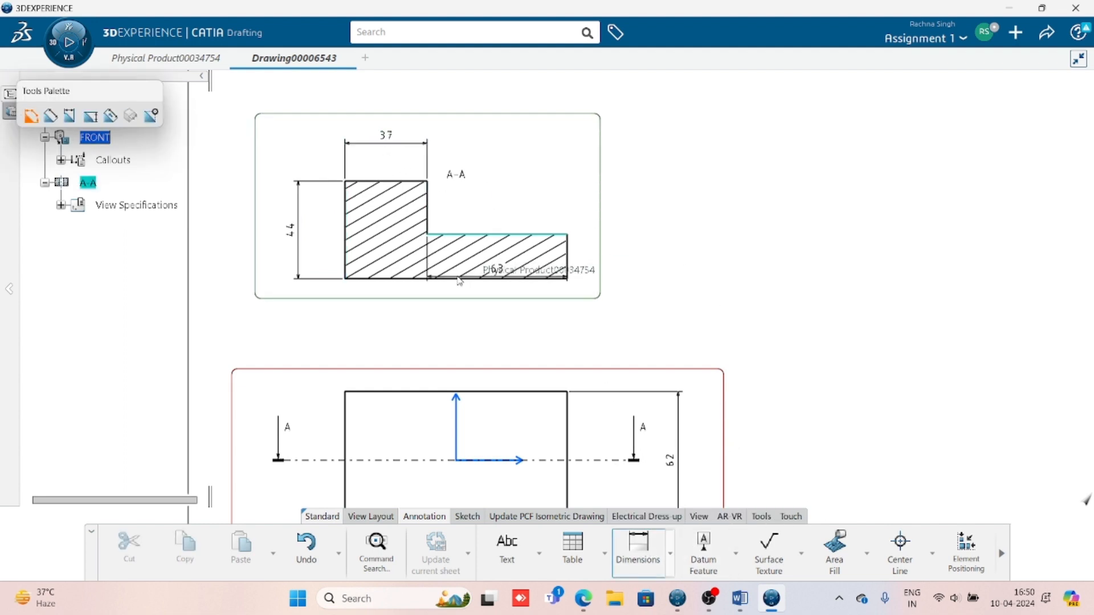
click(599, 269)
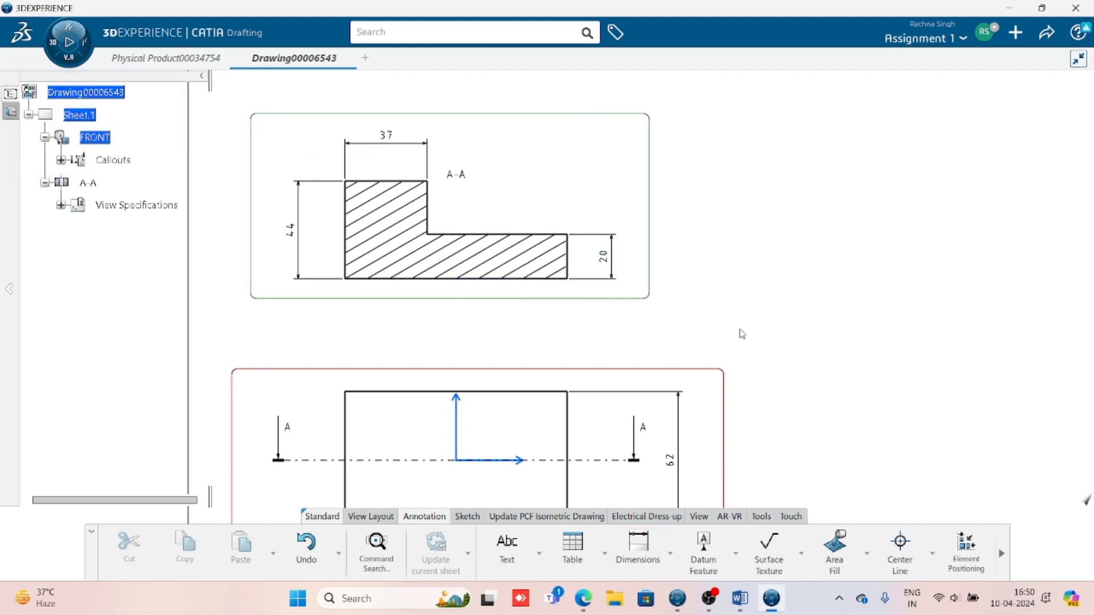
mouse_move(741, 333)
middle_down()
mouse_move(764, 180)
mouse_move(703, 301)
middle_up()
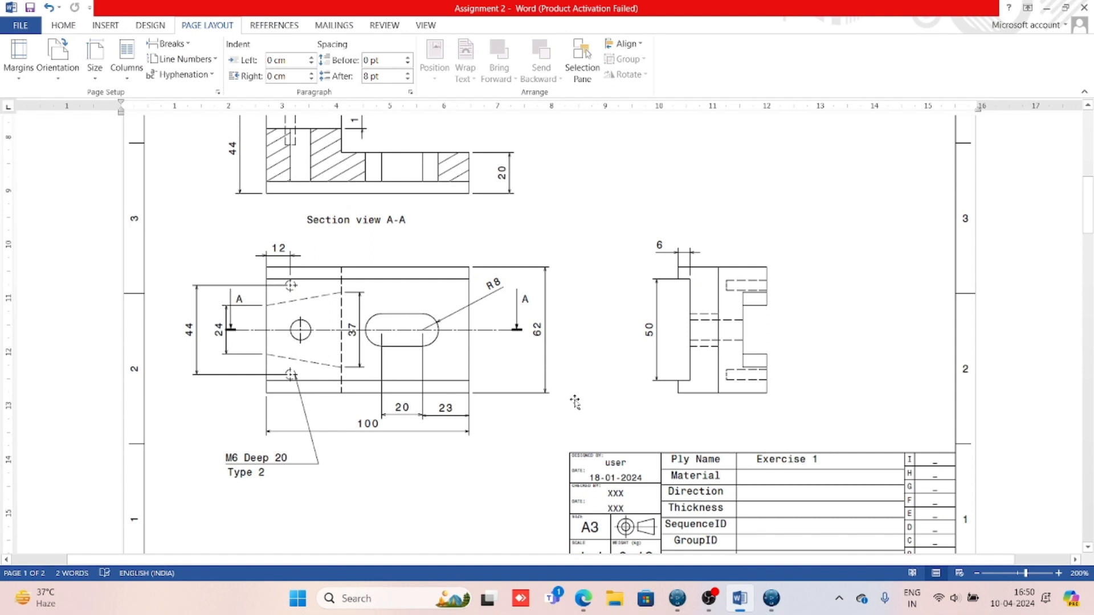
- Examine the section, front and side views in the Word drawing for features still missing from the CATIA part
click(740, 599)
scroll(462, 416, up, 2)
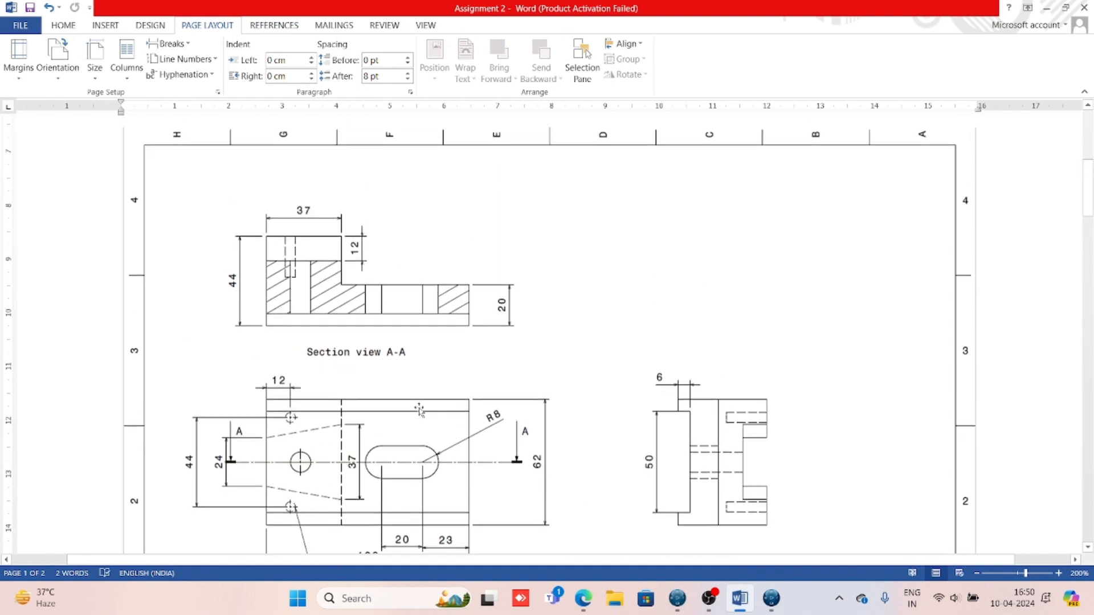
scroll(473, 461, down, 2)
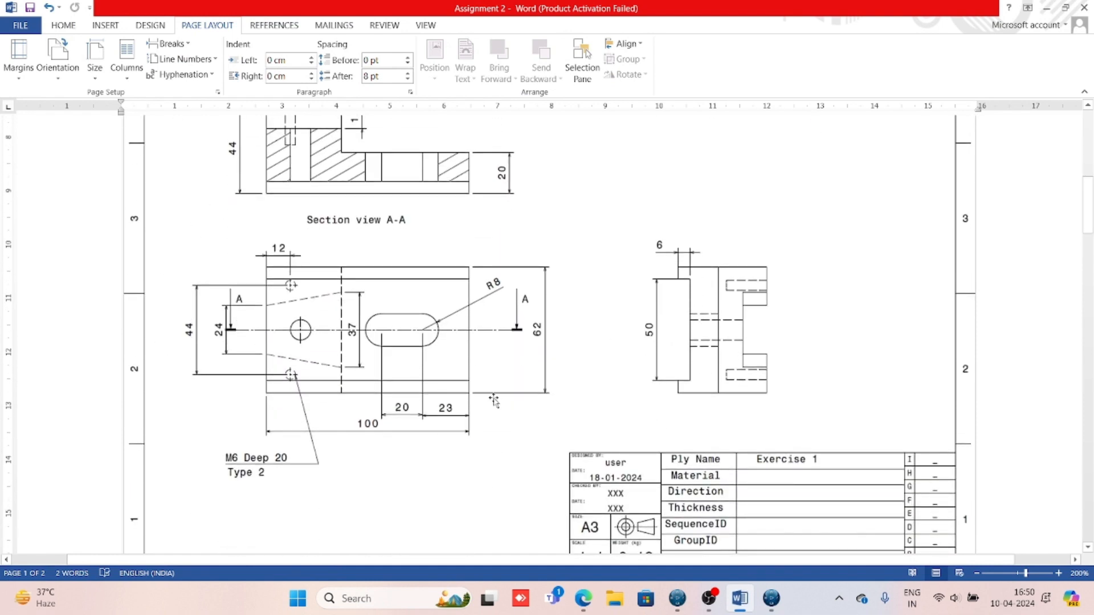
click(771, 598)
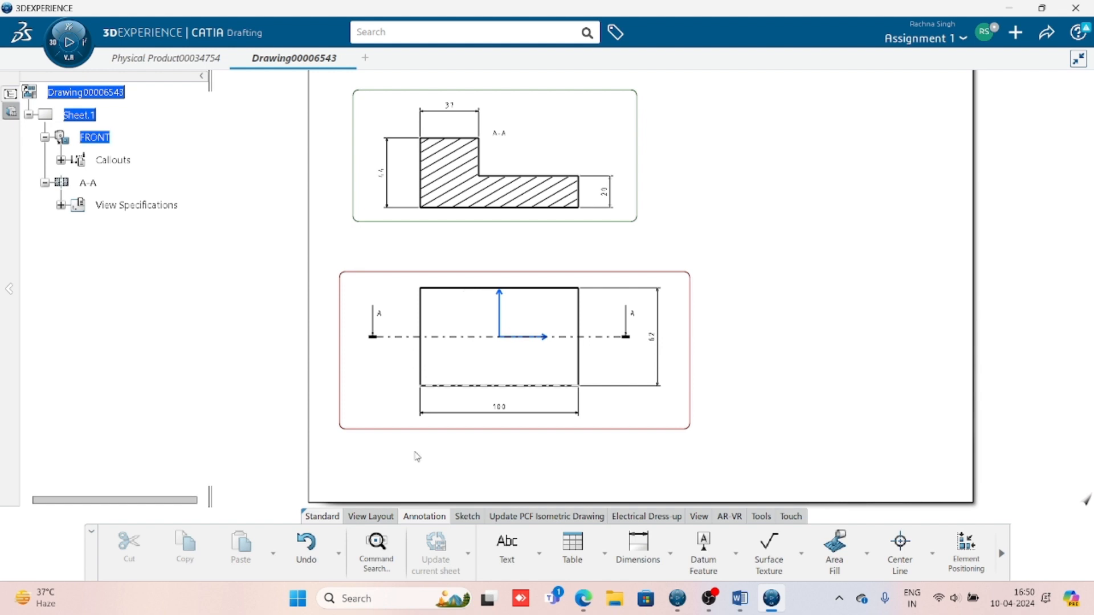
mouse_move(737, 607)
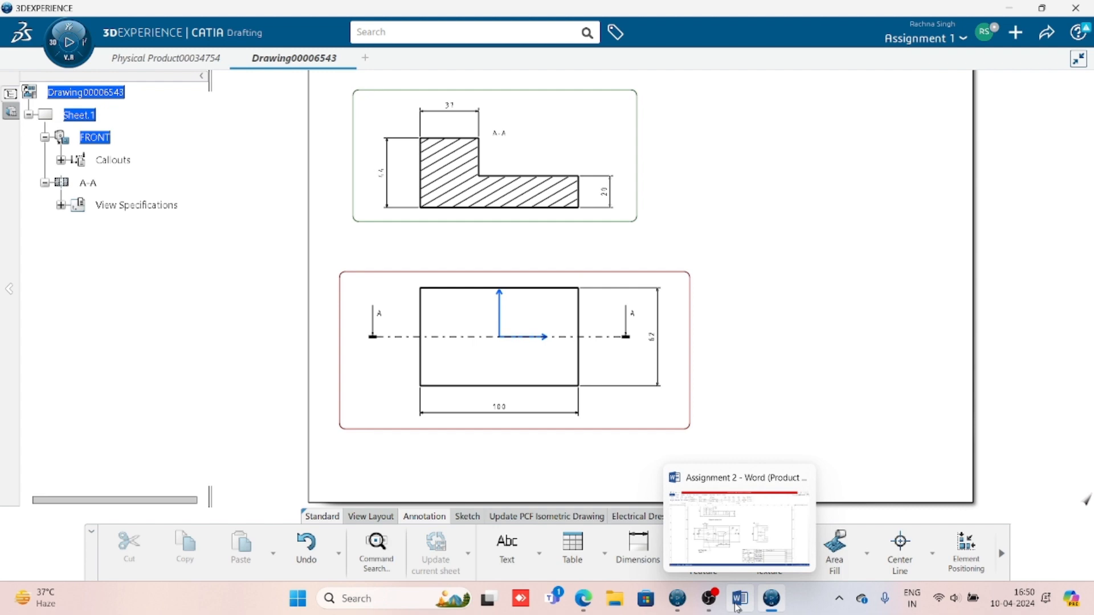
click(737, 608)
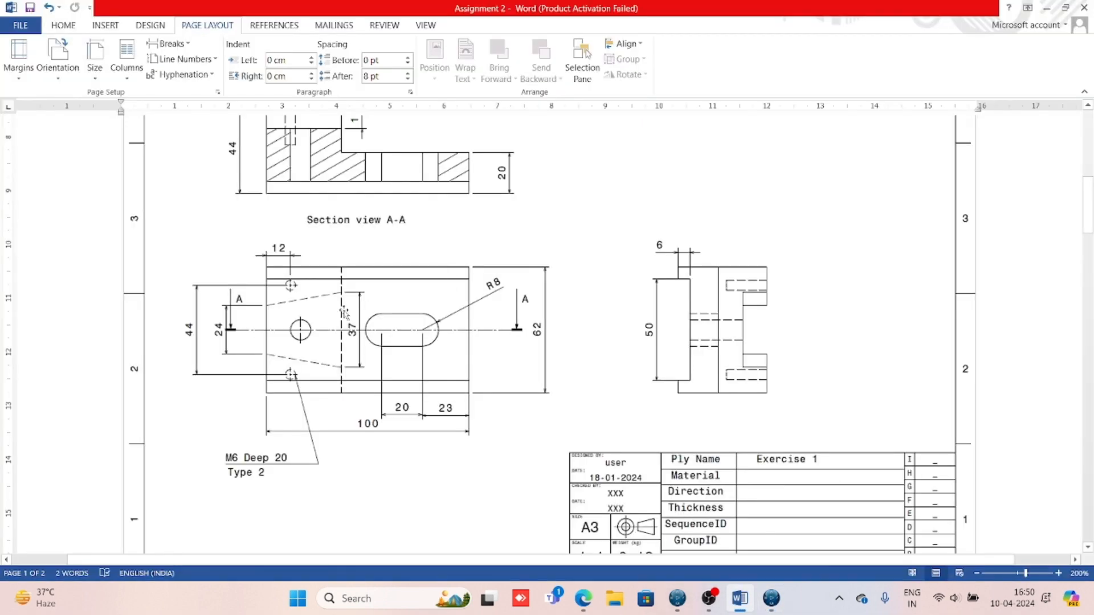
scroll(357, 254, up, 3)
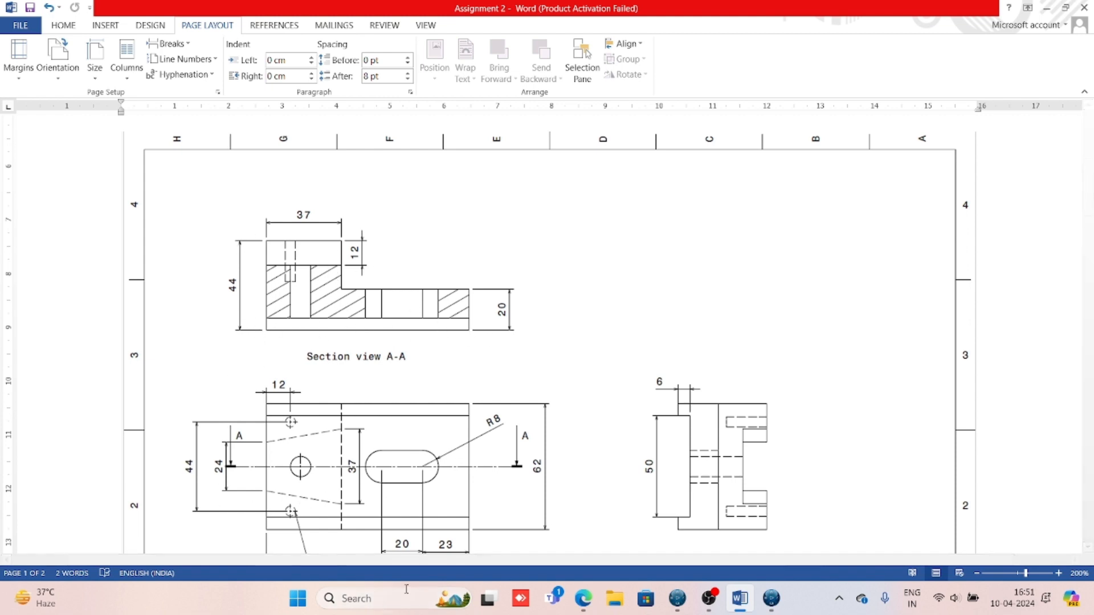
scroll(500, 477, down, 2)
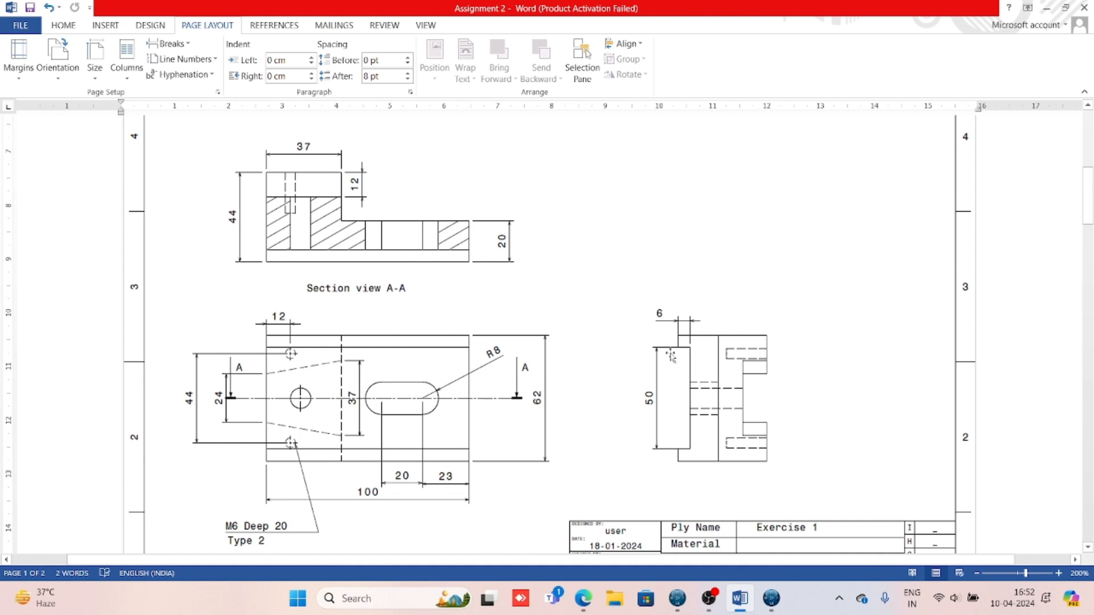
click(771, 600)
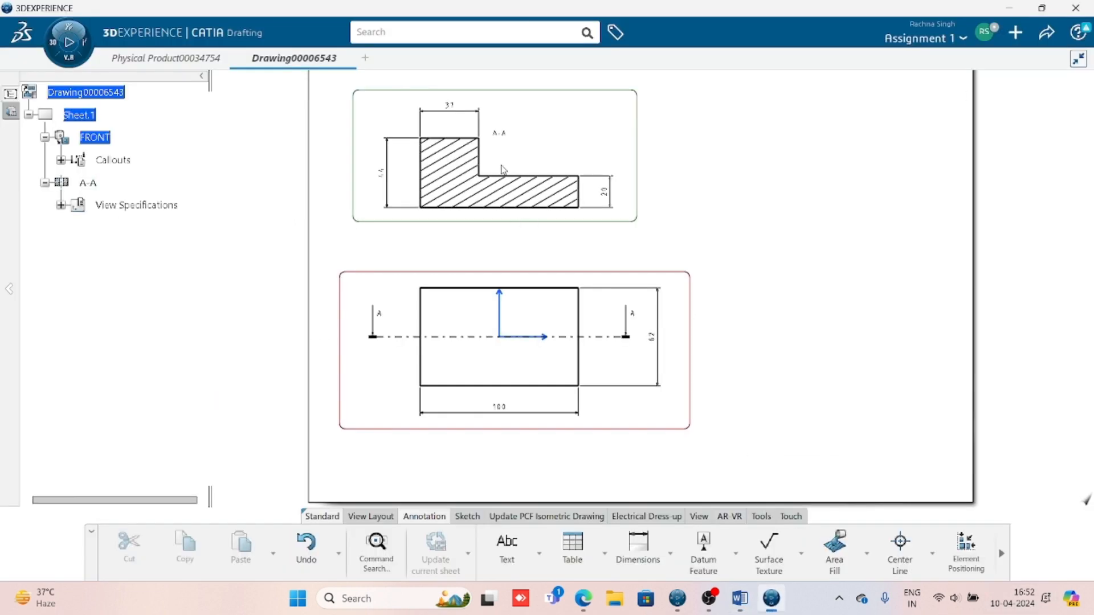
- In the 3D part, sketch a centred rectangle at the origin on the tall end face, reaching about 13 mm past the base edge
key(ctrl+Tab)
mouse_move(617, 244)
middle_down()
mouse_move(543, 400)
mouse_move(501, 276)
mouse_move(501, 293)
mouse_move(530, 362)
mouse_move(534, 326)
mouse_move(498, 197)
mouse_move(687, 481)
mouse_move(595, 359)
mouse_move(603, 405)
mouse_move(672, 391)
mouse_move(674, 361)
middle_up()
click(546, 400)
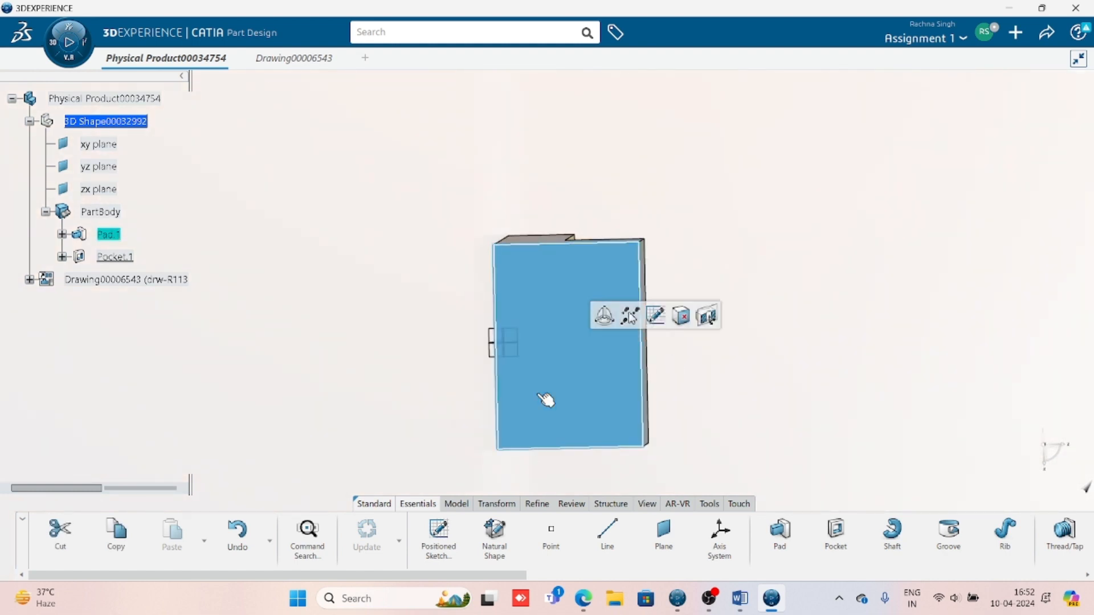
click(442, 543)
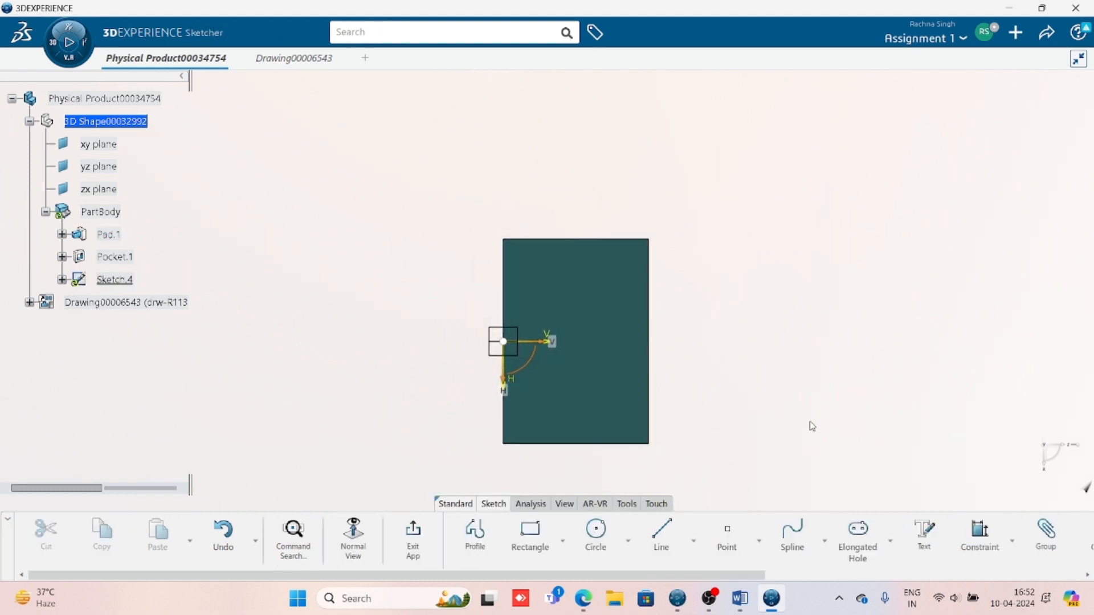
click(563, 541)
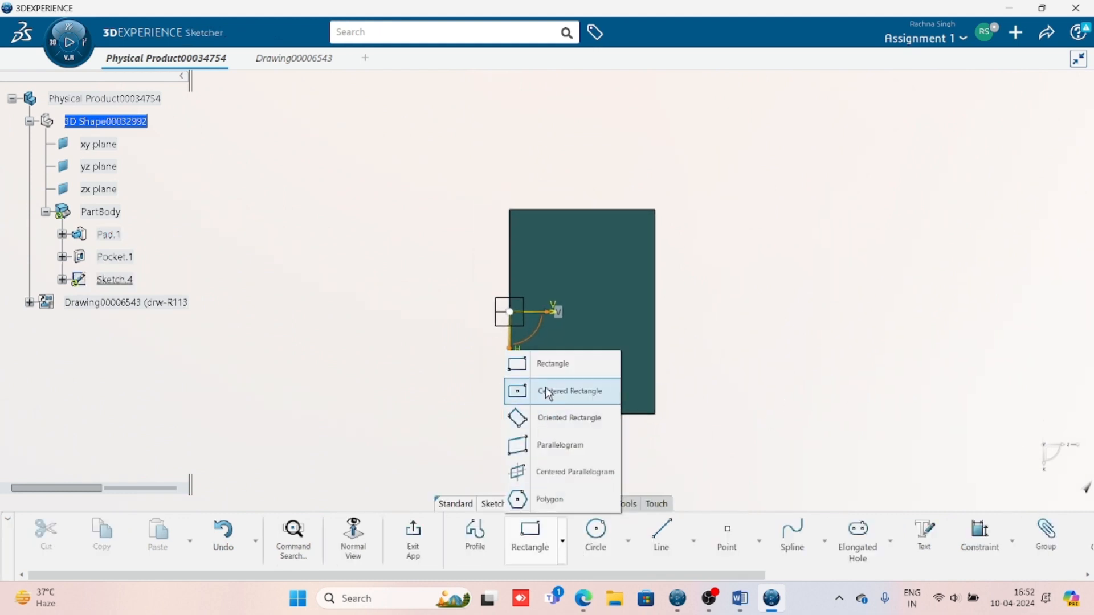
click(533, 392)
click(510, 312)
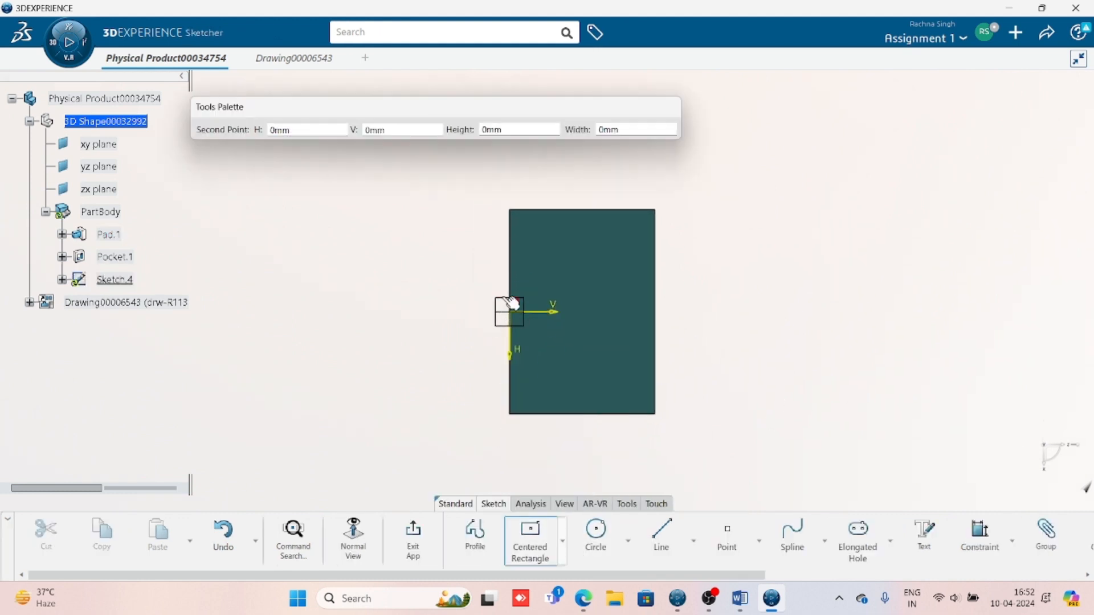
click(467, 237)
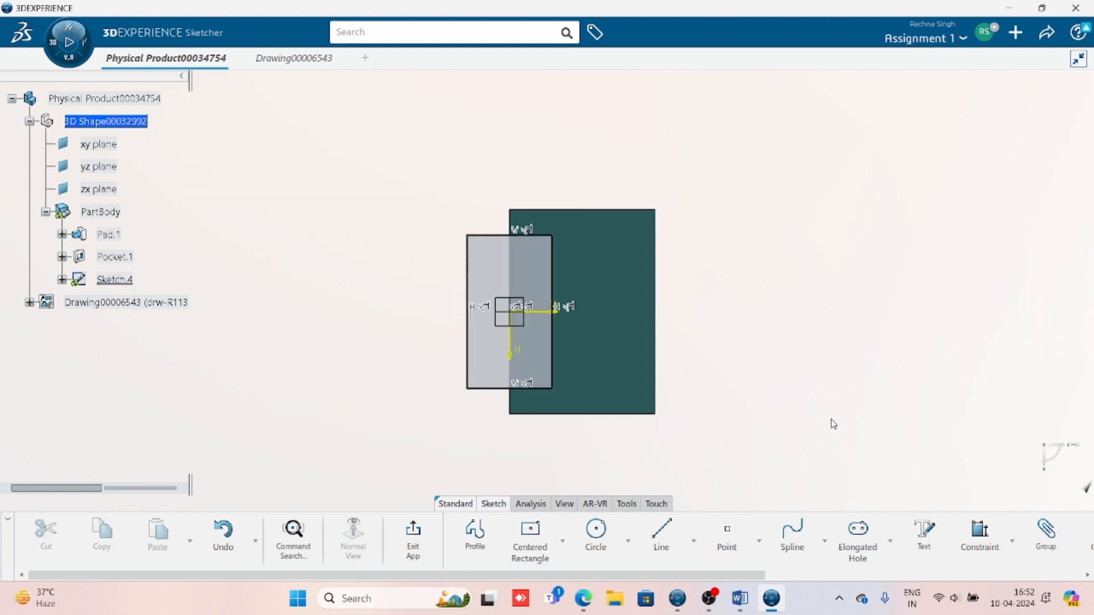
- Constrain the distance between the part's base edge and the rectangle's long side inside the face to 6 mm
click(992, 548)
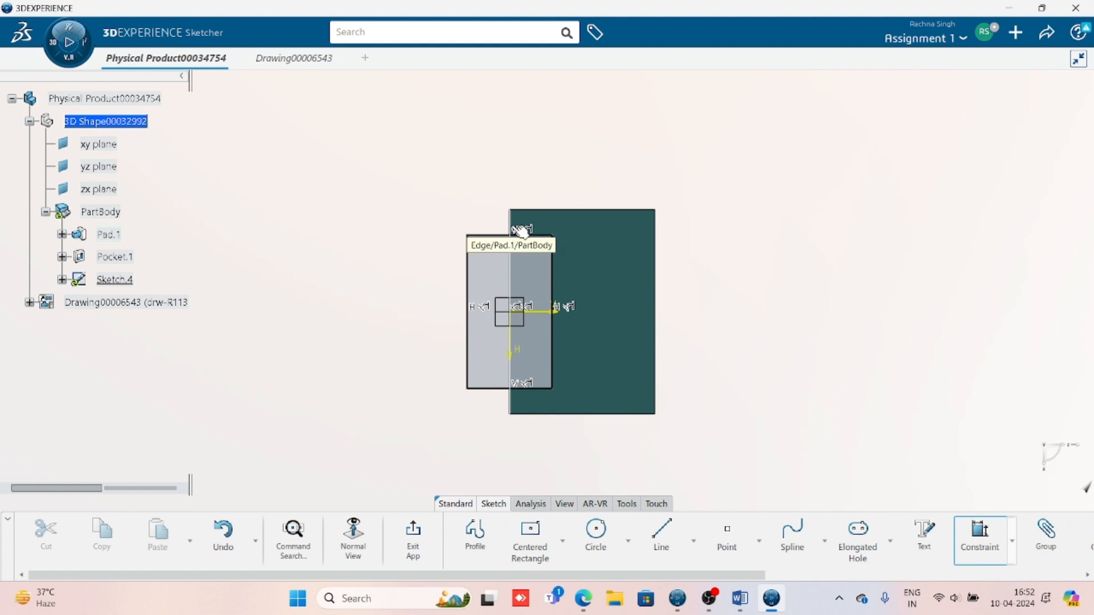
click(552, 264)
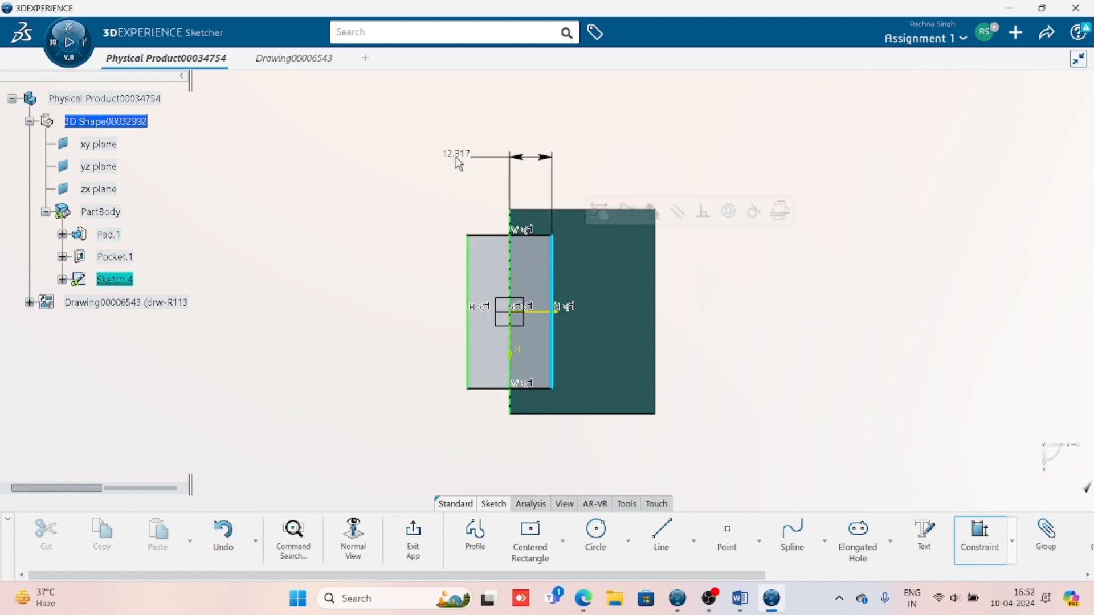
click(456, 159)
key(Return)
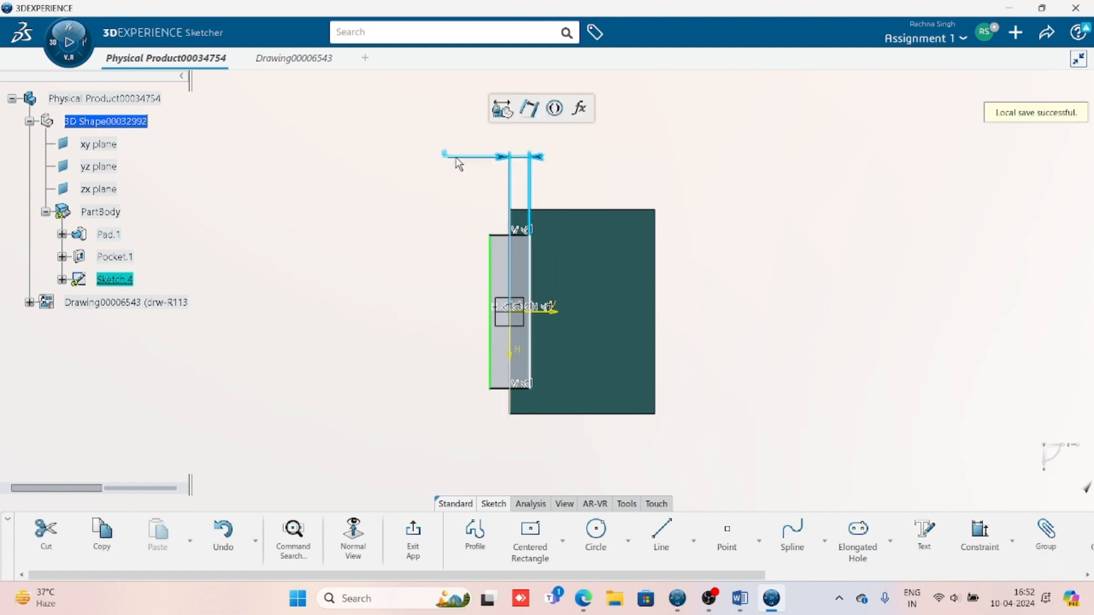
- Constrain the rectangle's long side to 50 mm and check the dimensions against the Word drawing
click(981, 543)
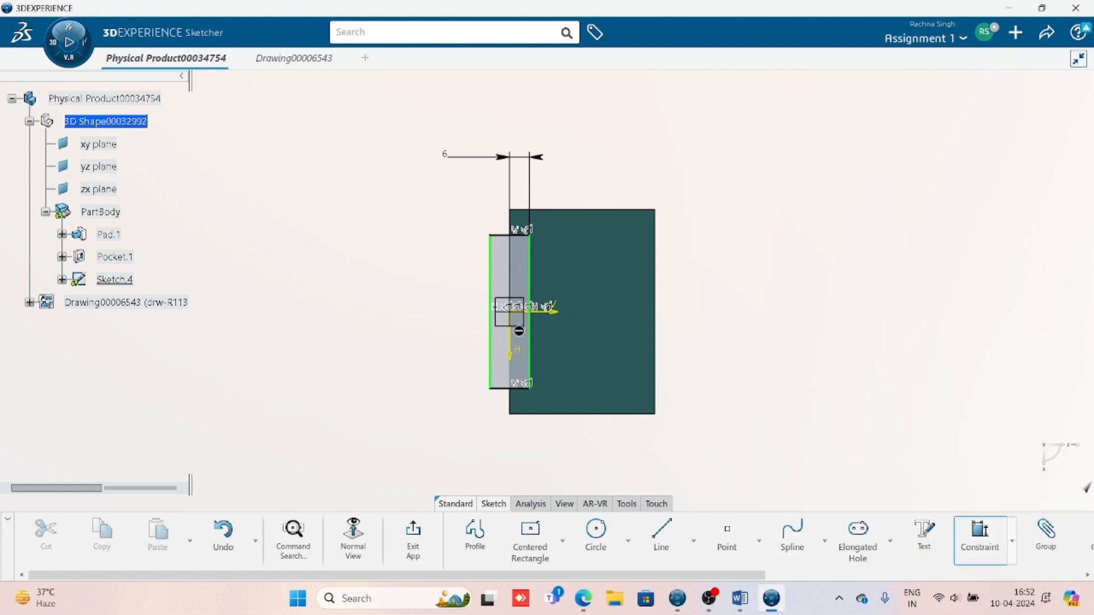
click(490, 365)
click(447, 348)
text(50)
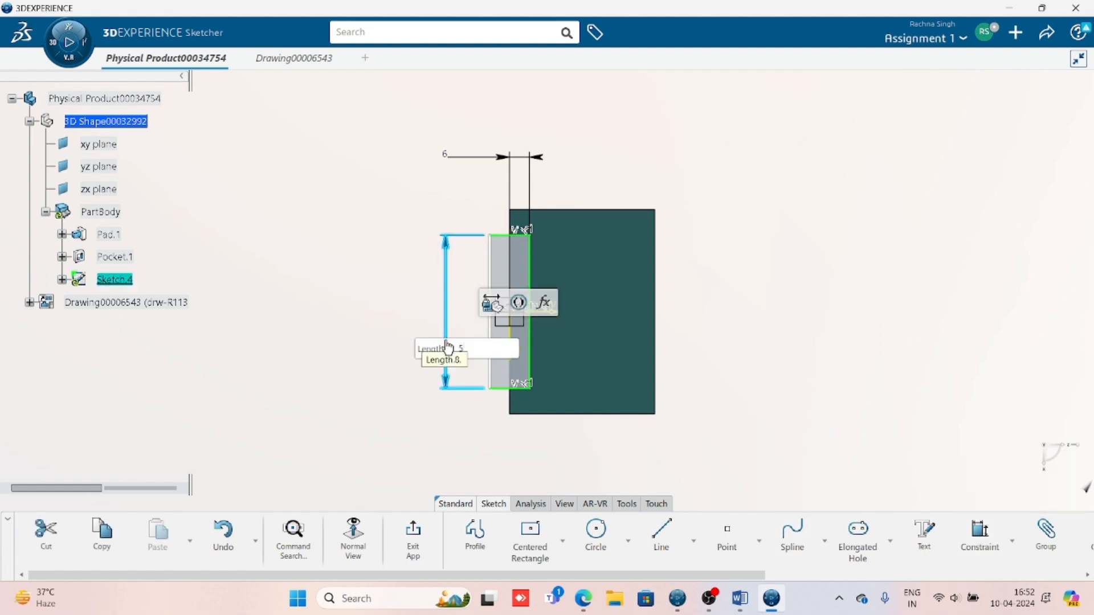
key(Return)
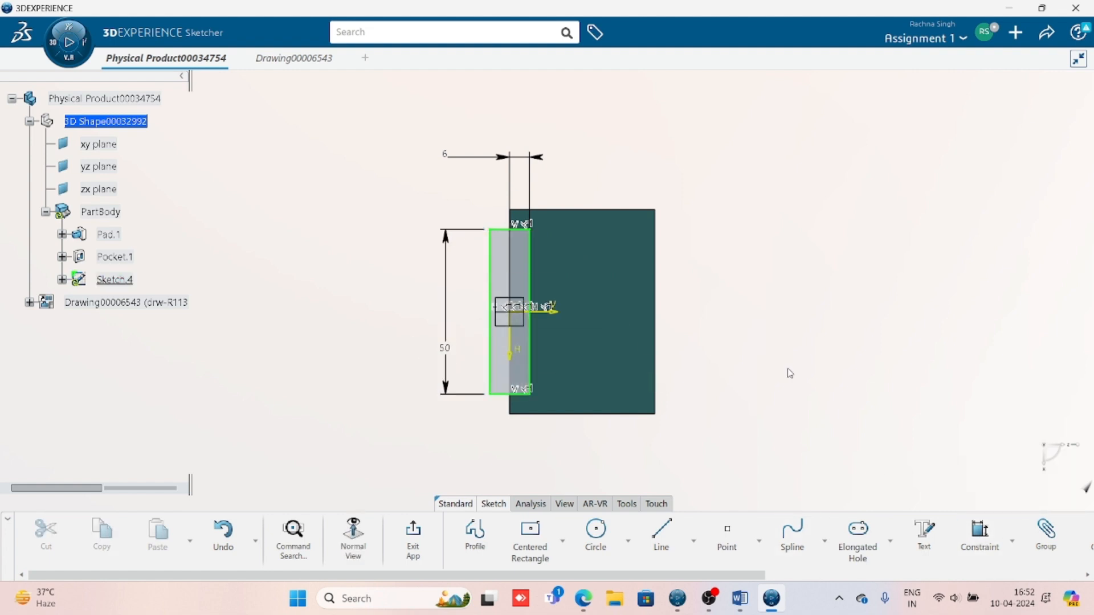
click(740, 599)
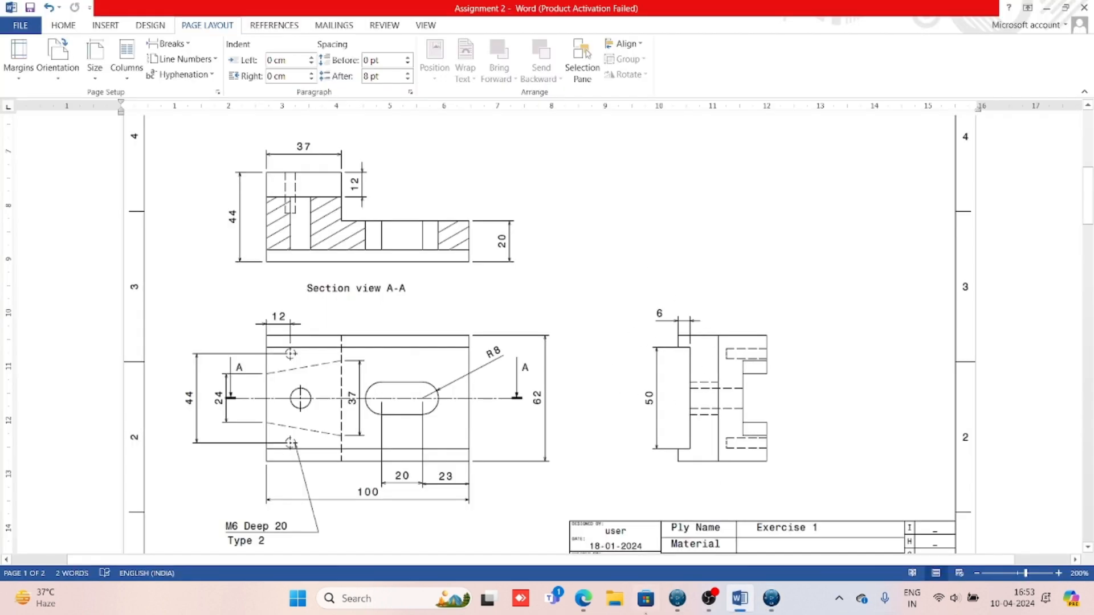
click(771, 599)
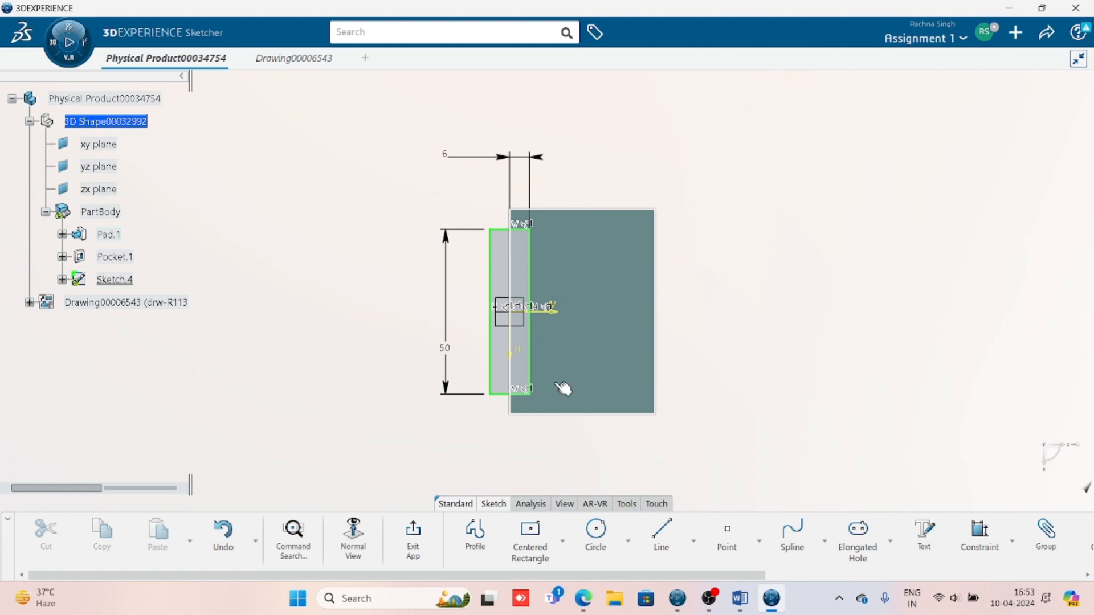
- Exit the sketch and cut the rectangle lengthwise through the underside as a pocket with the Up to next limit
click(414, 539)
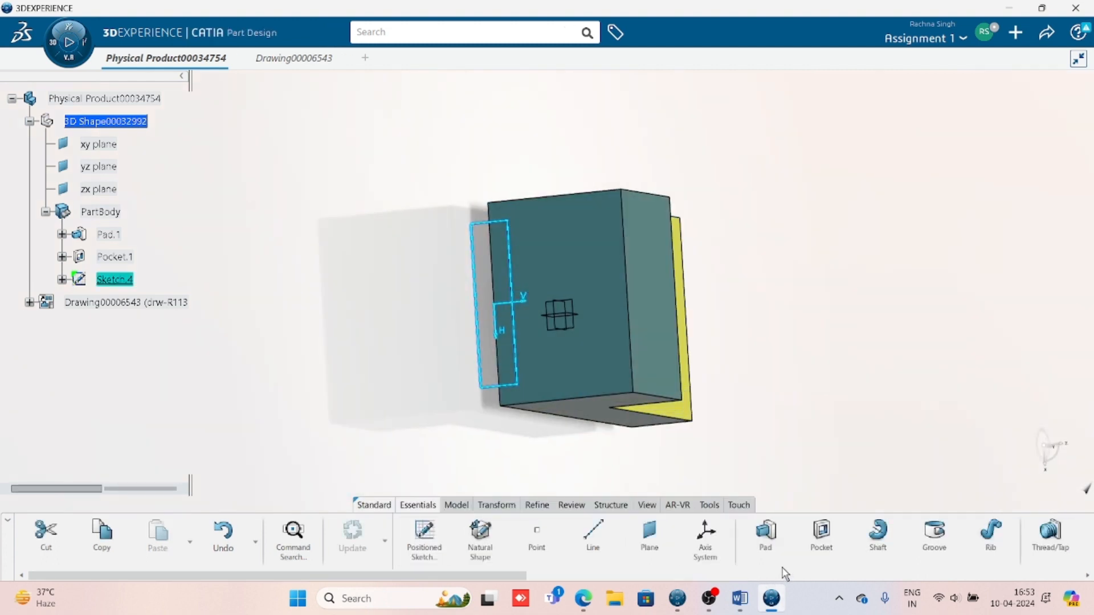
click(821, 538)
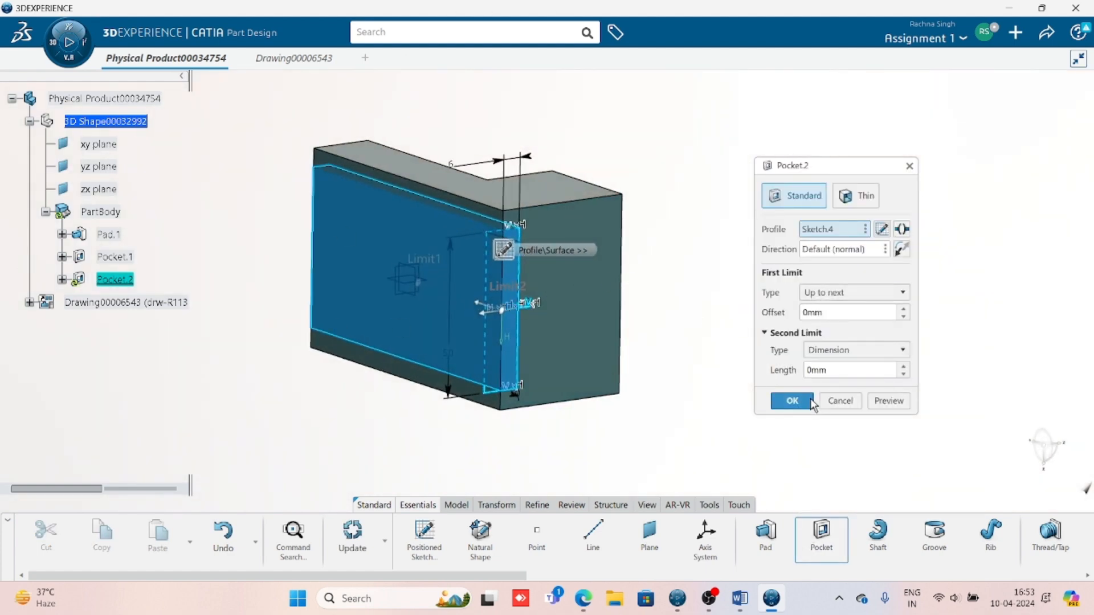
middle_drag(327, 326, 452, 313)
click(791, 401)
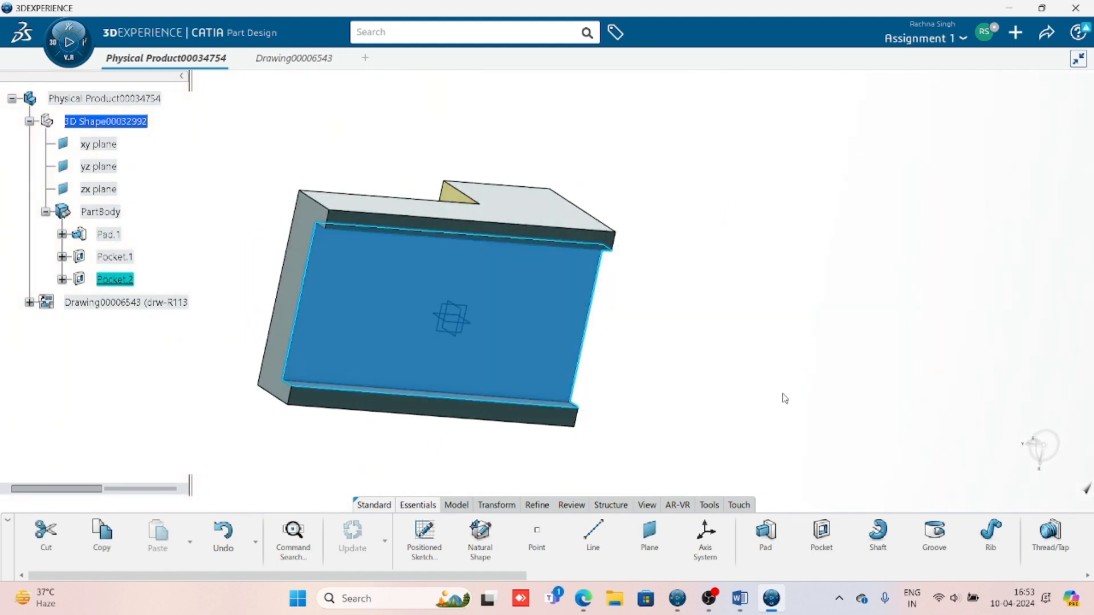
- Set the fill colour of the new underside pocket to light red in its graphic properties
middle_drag(644, 325, 445, 329)
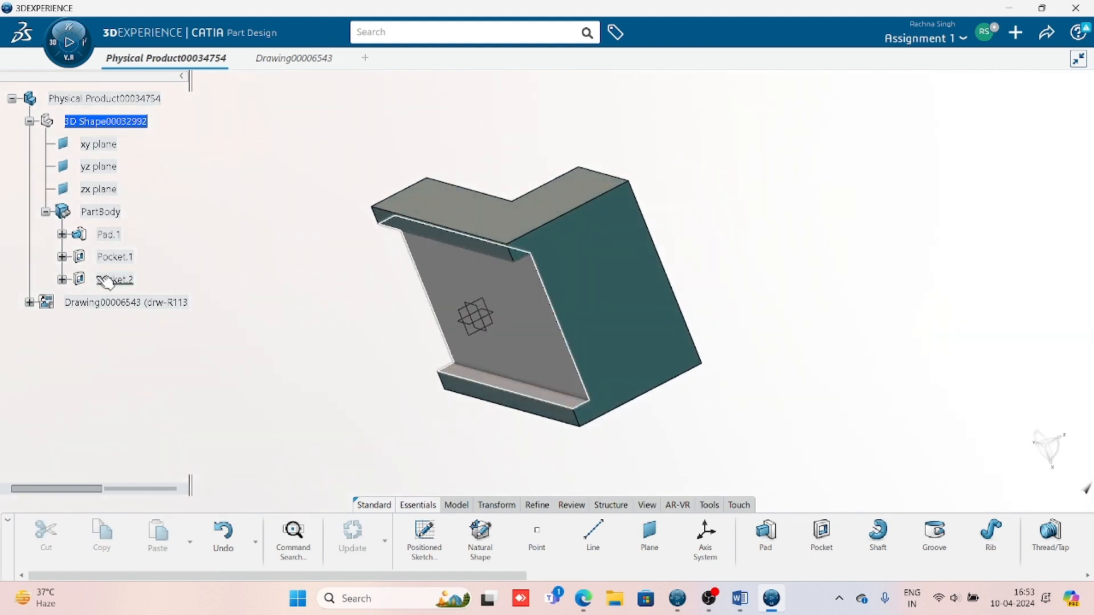
right_click(107, 280)
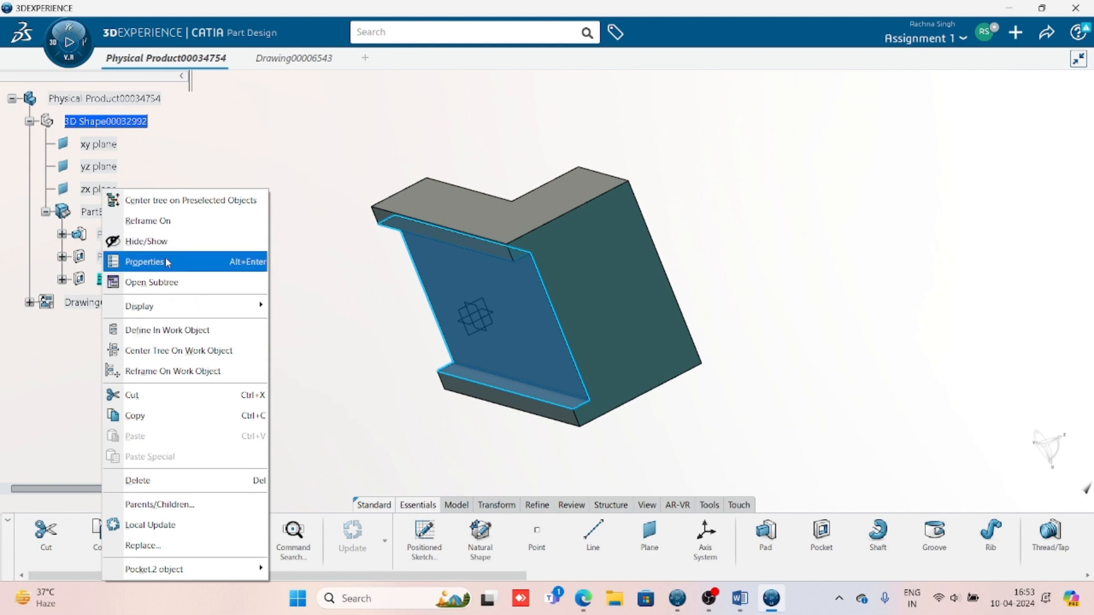
click(144, 261)
click(893, 211)
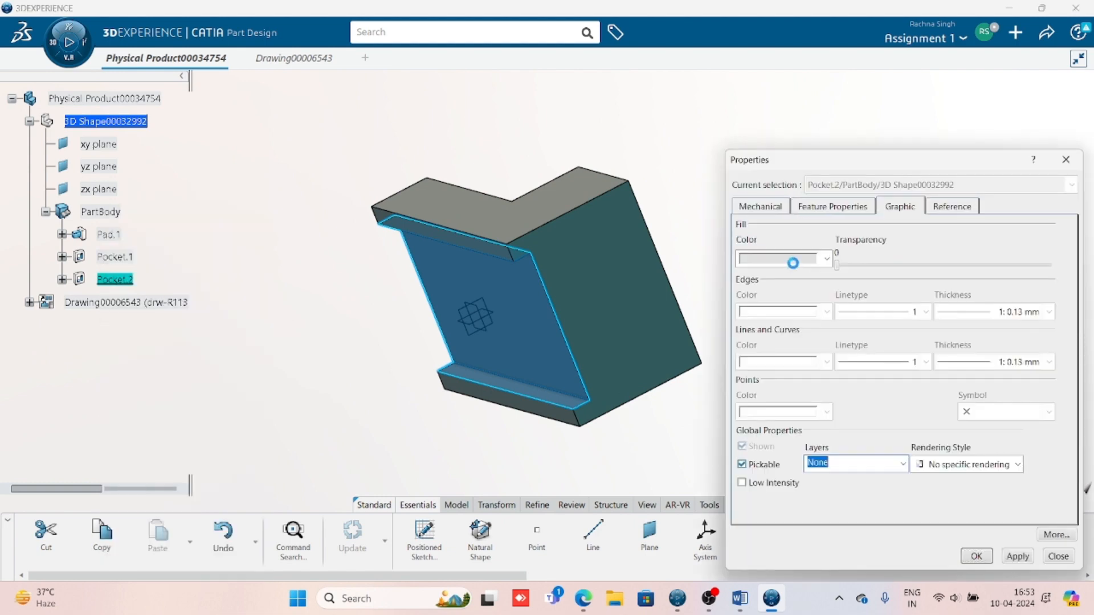
click(826, 259)
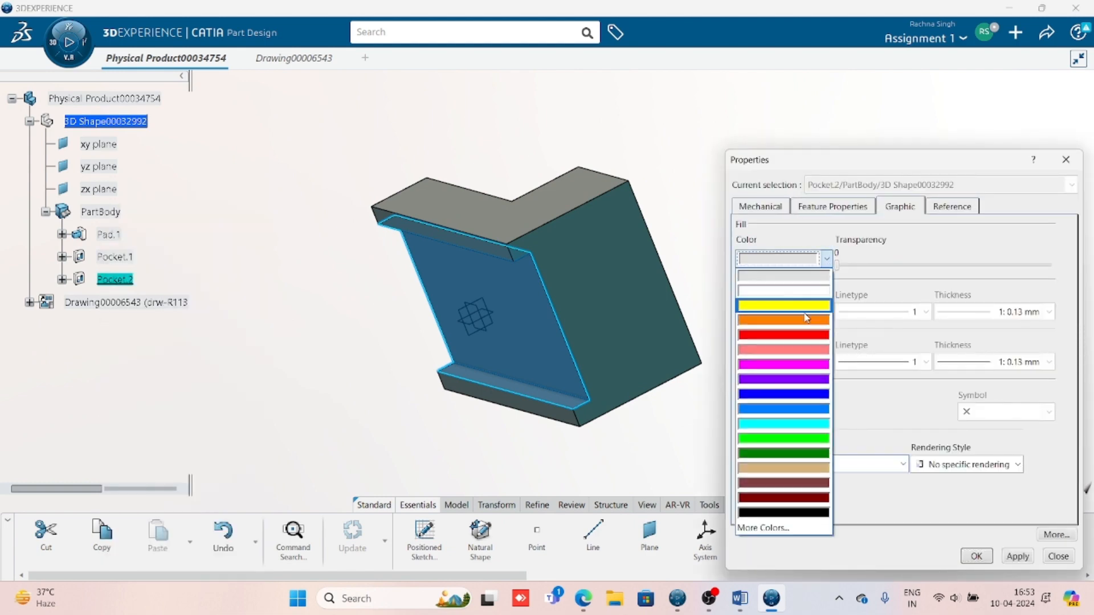
click(803, 349)
click(977, 556)
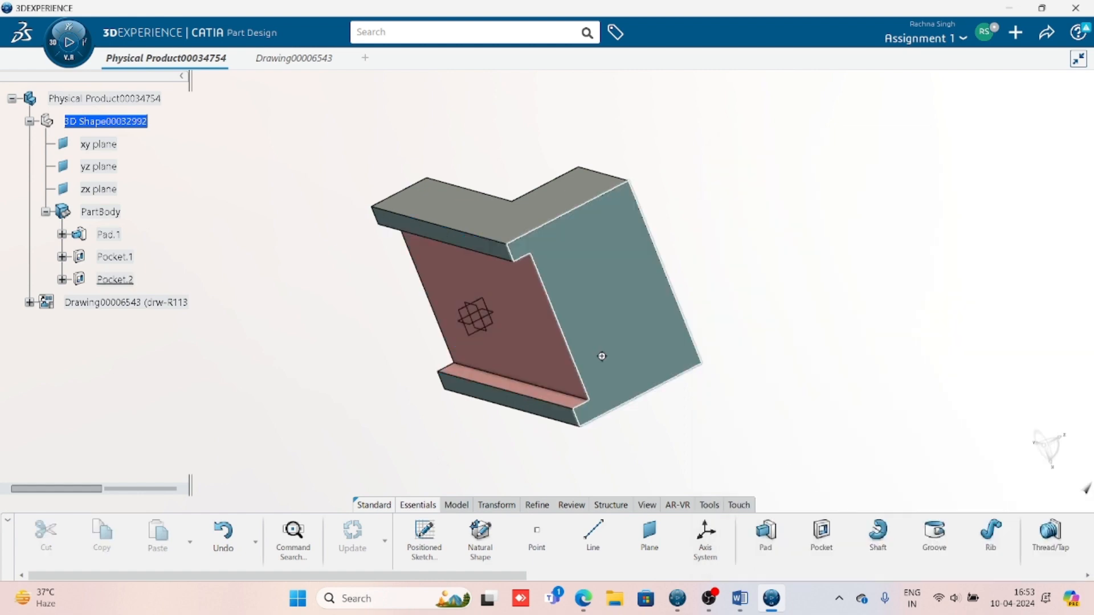
middle_drag(598, 354, 738, 335)
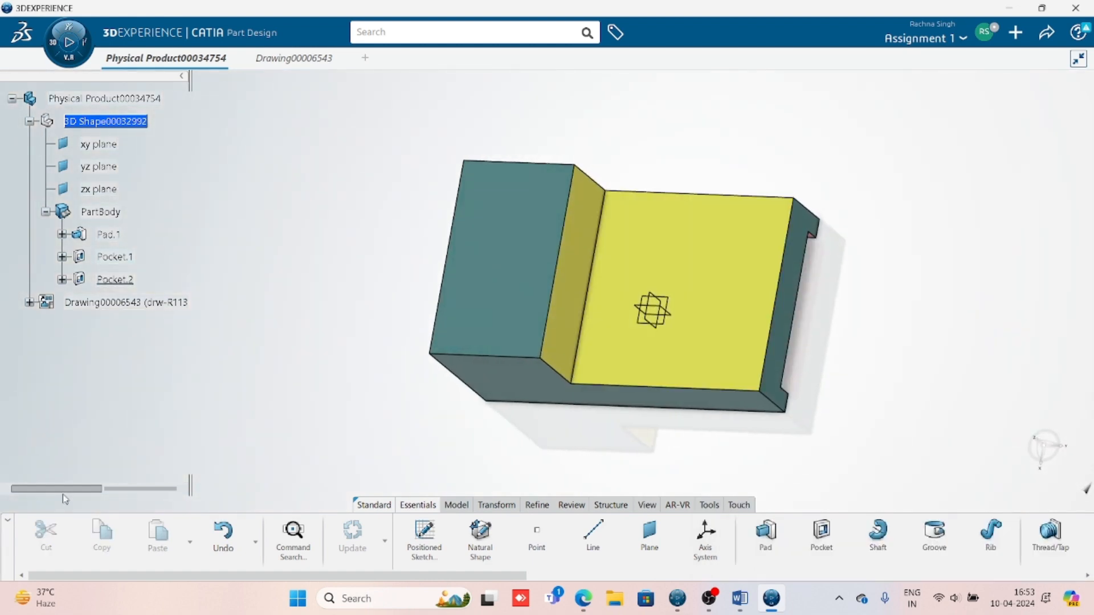
- Switch to the drawing and update the current sheet so both views include the underside pocket
key(ctrl+Tab)
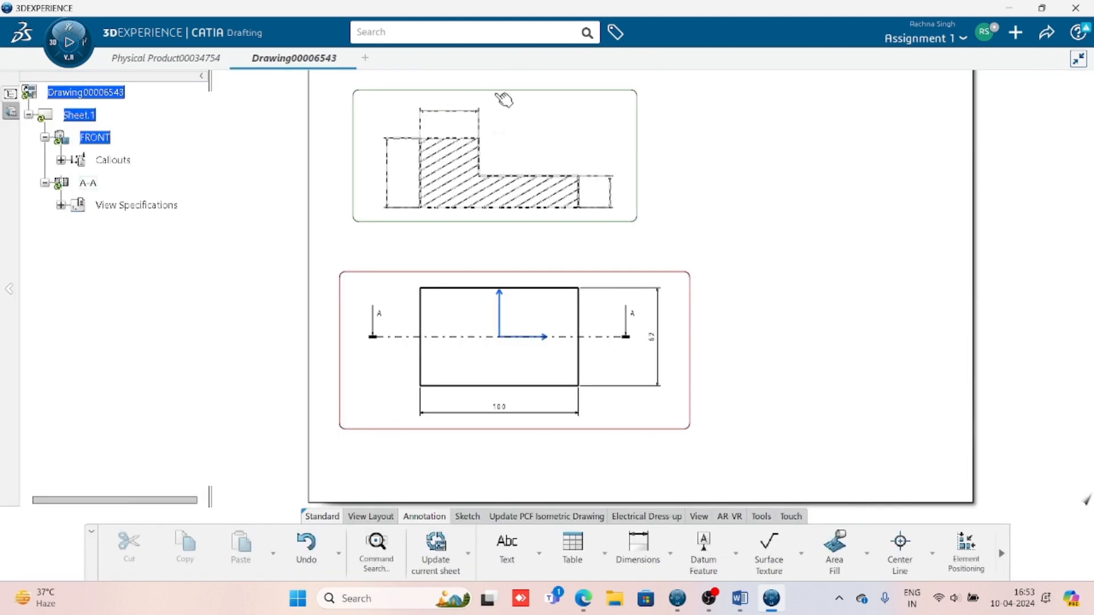
scroll(694, 270, down, 4)
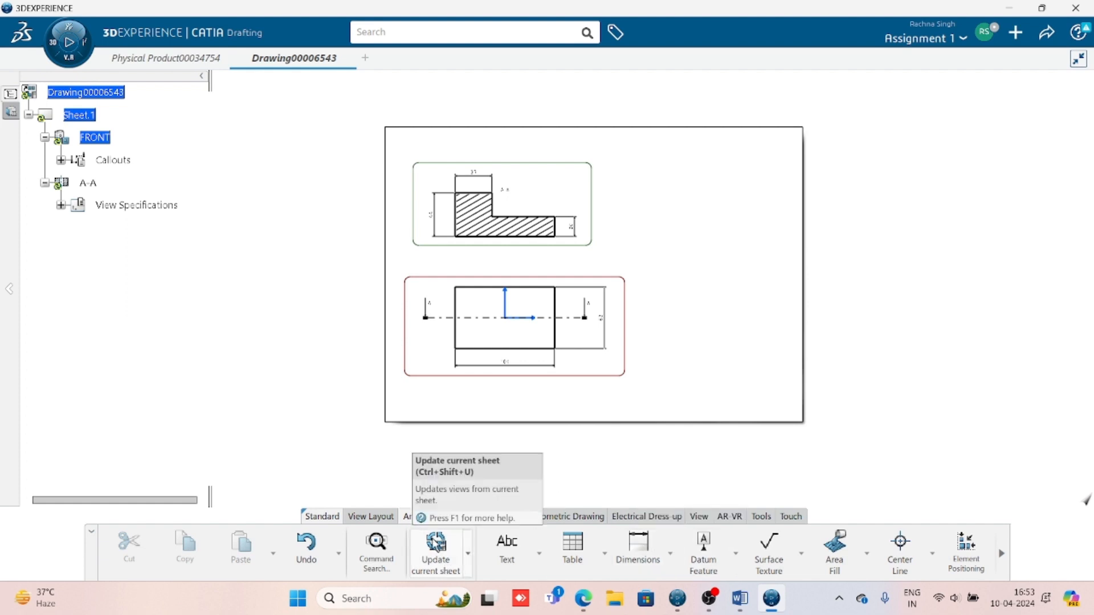
click(436, 547)
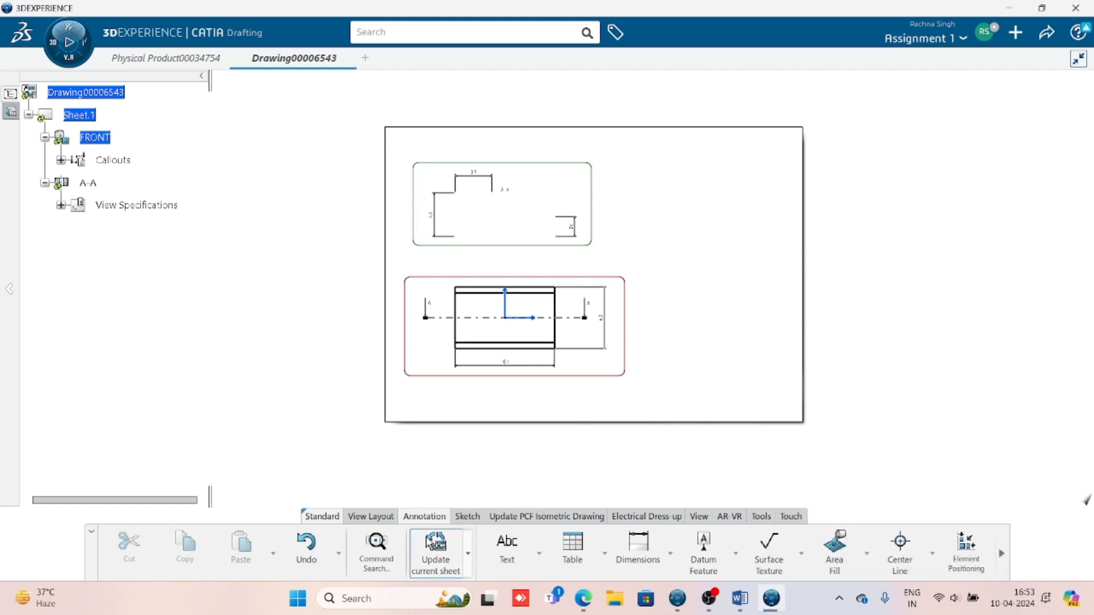
middle_drag(630, 452, 602, 335)
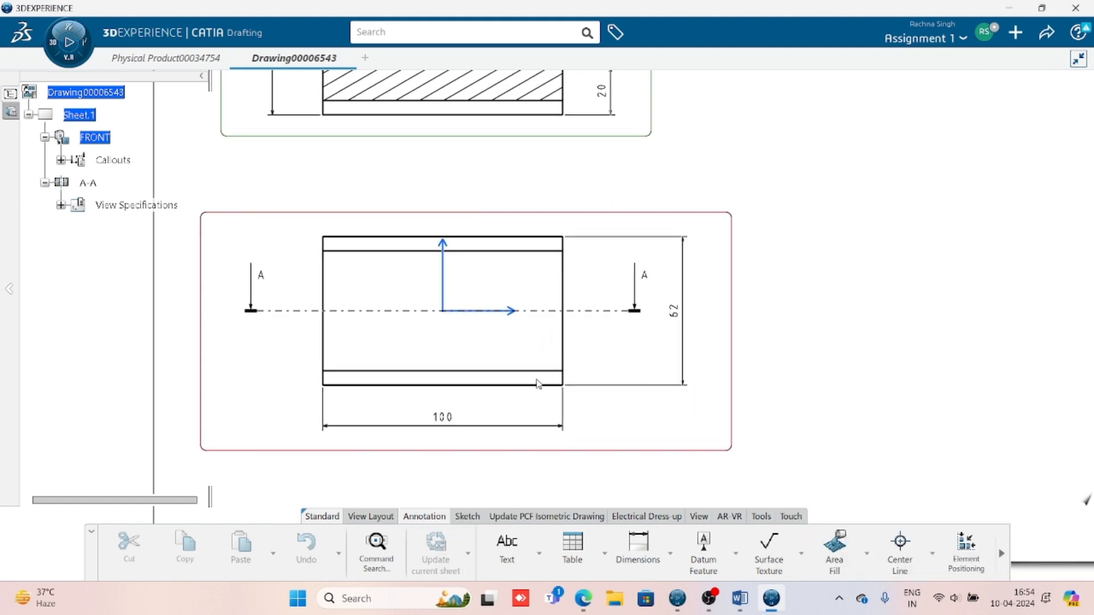
middle_drag(538, 299, 538, 398)
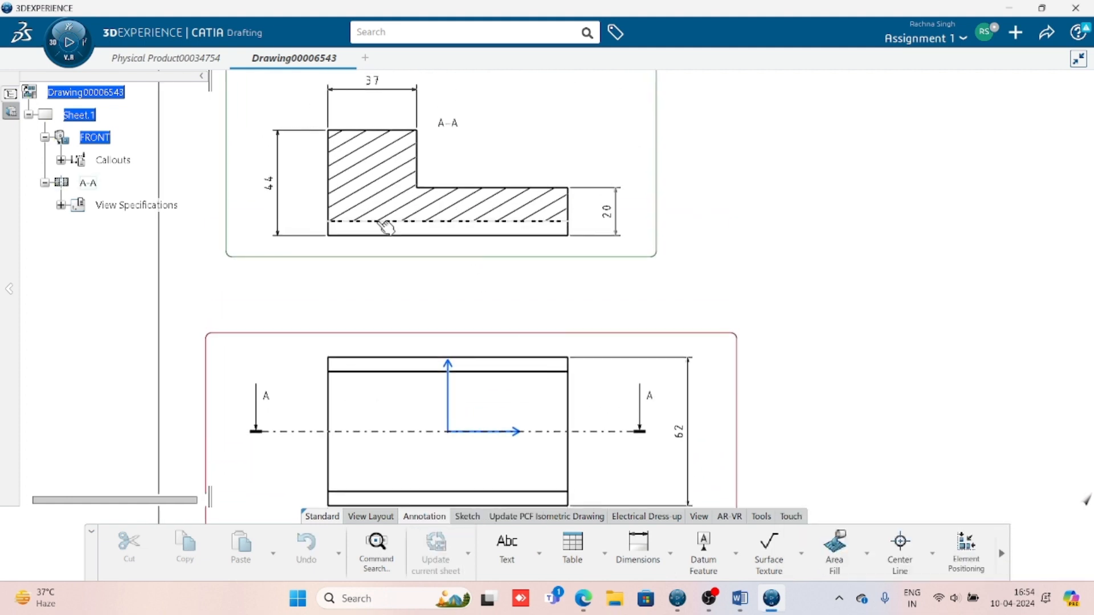
- Compare the updated section and front views on the sheet with the Word drawing
click(740, 599)
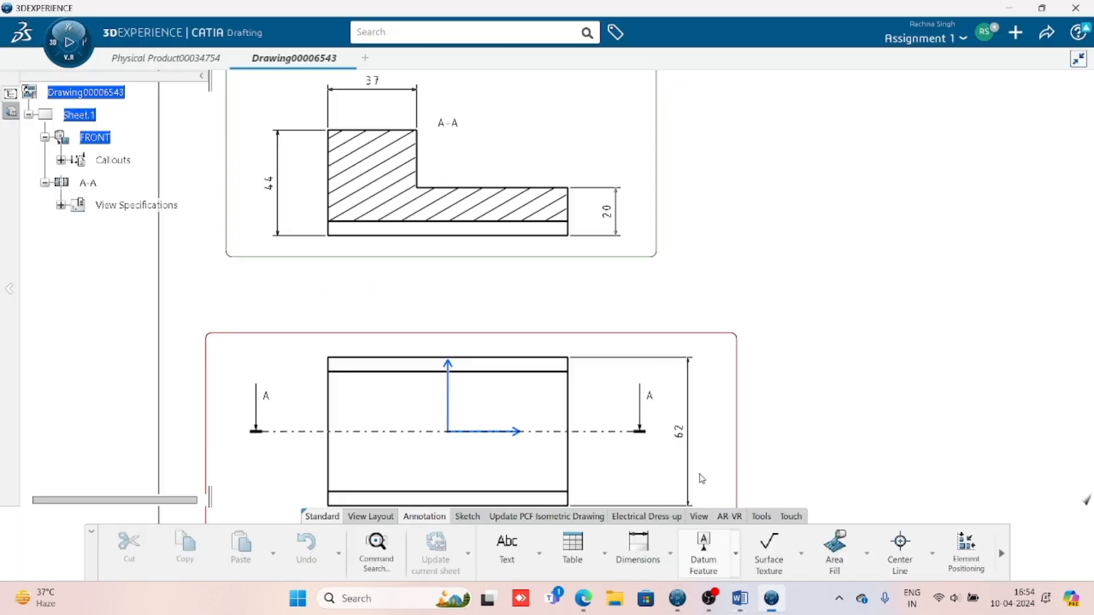
click(772, 598)
scroll(606, 434, down, 3)
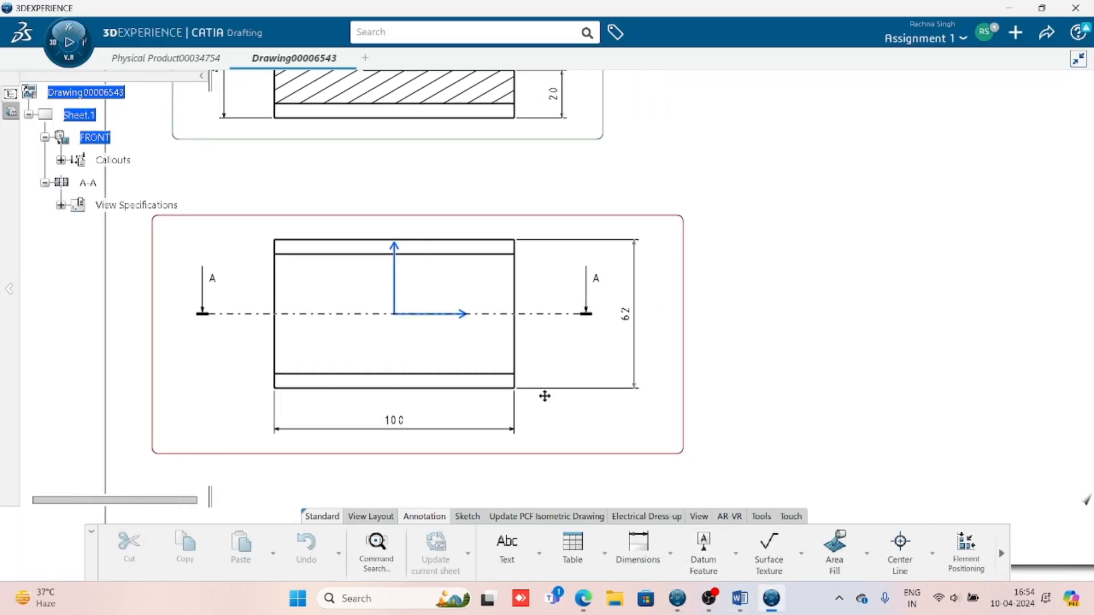
scroll(542, 393, down, 5)
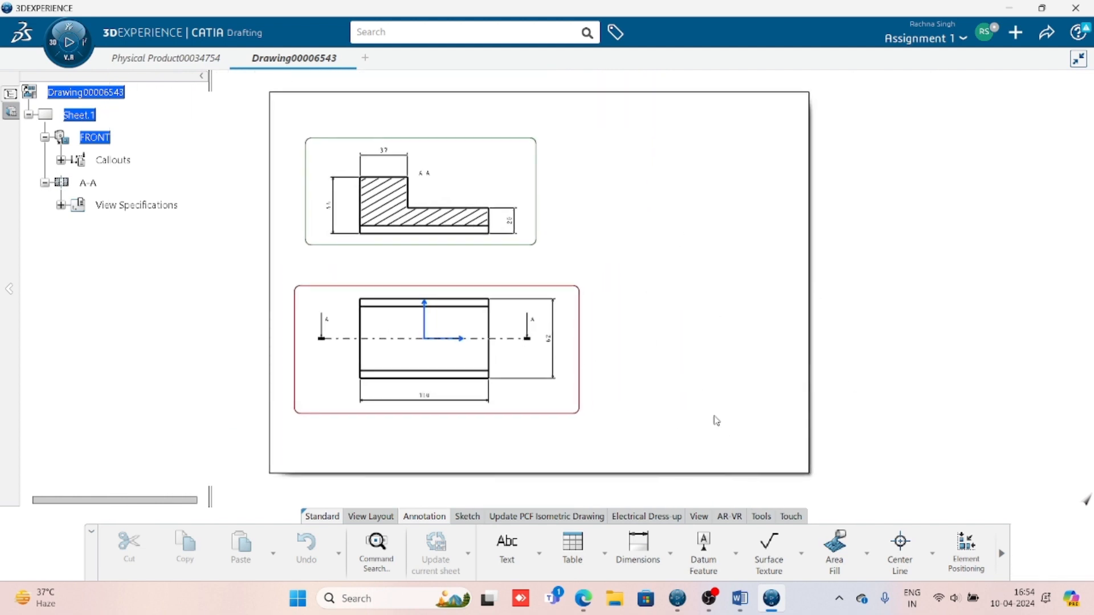
- Create a right-side projection view from the front view and place it beside the front view on the sheet
mouse_move(737, 601)
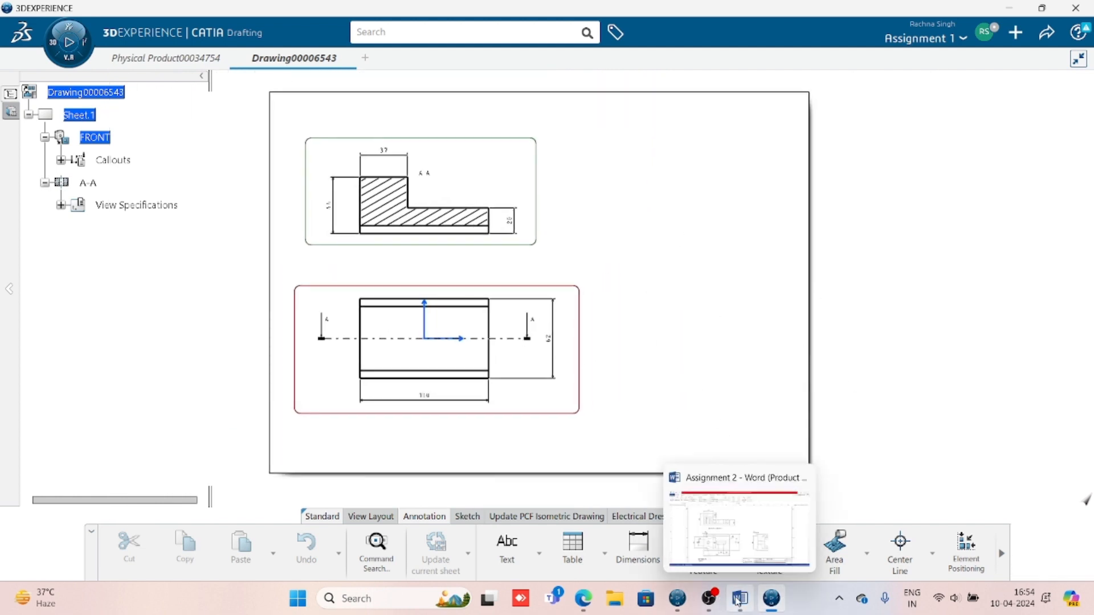
click(386, 518)
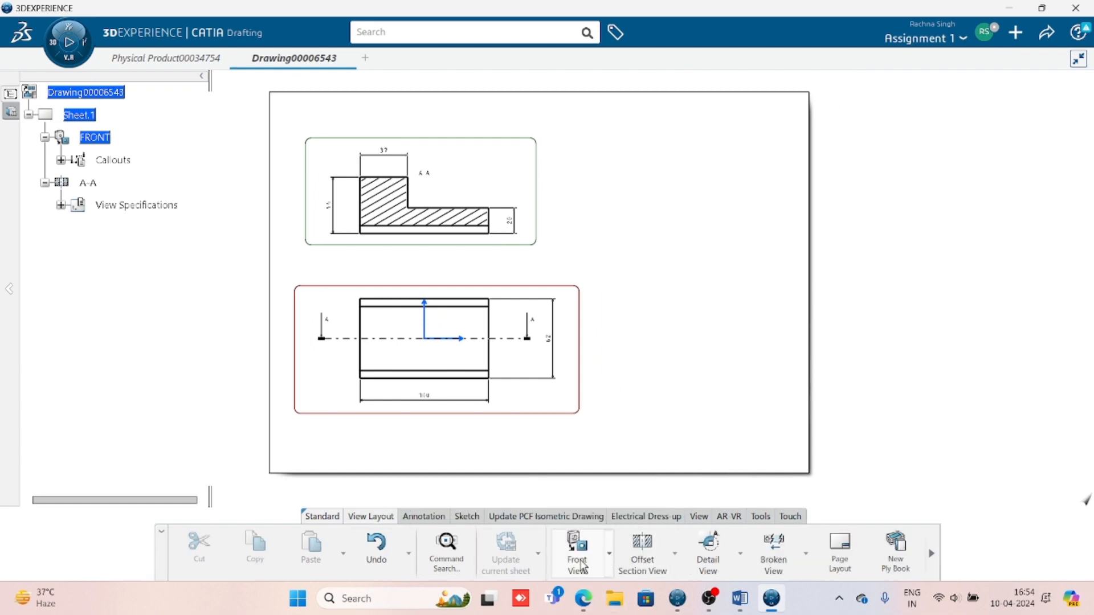
click(611, 558)
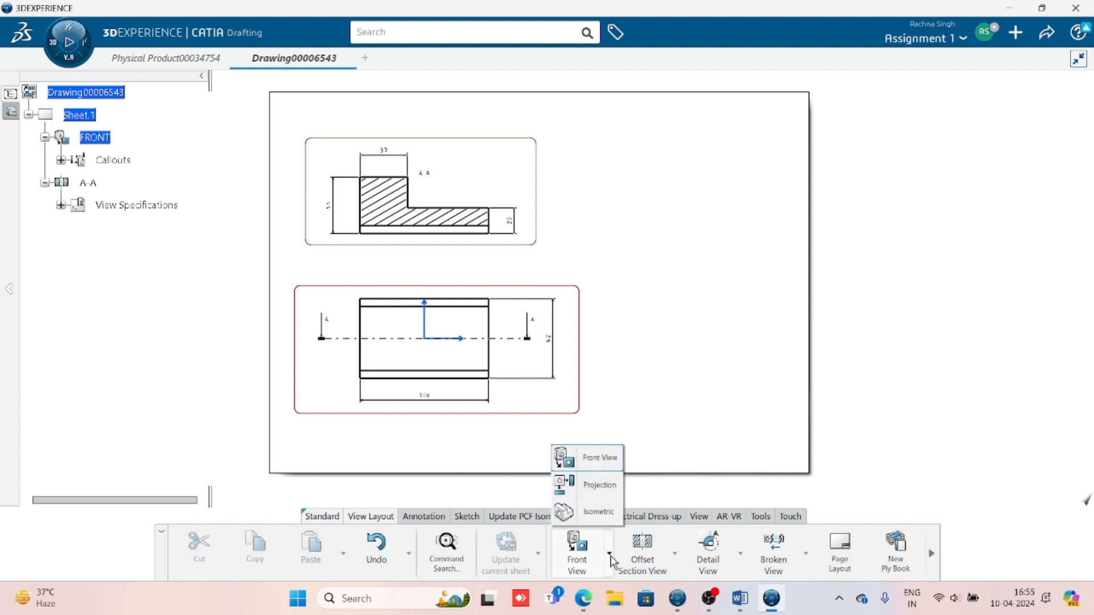
click(615, 500)
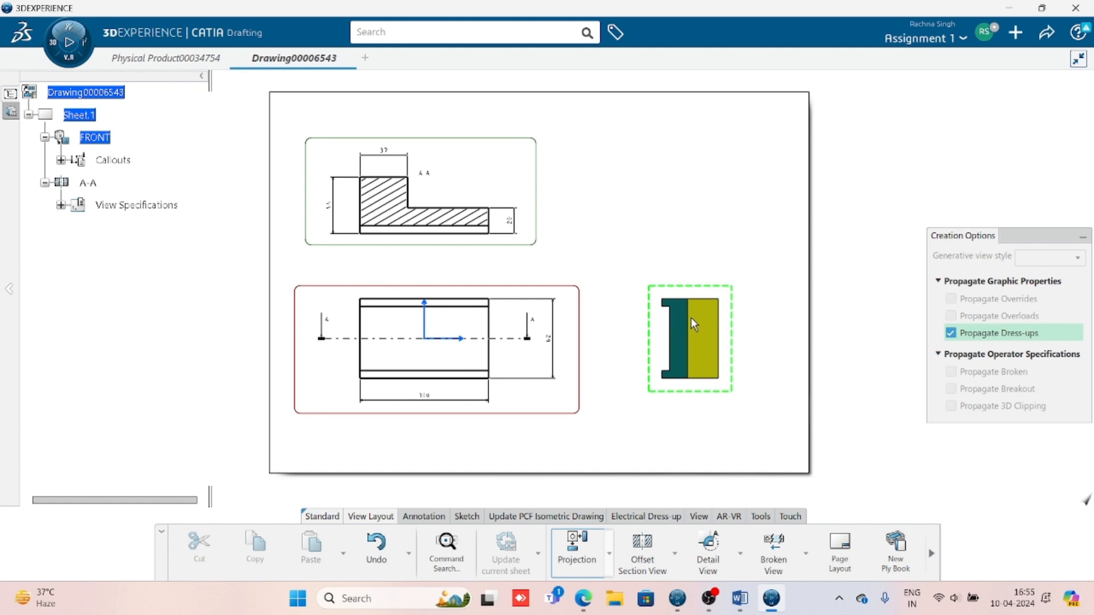
middle_drag(513, 444, 504, 408)
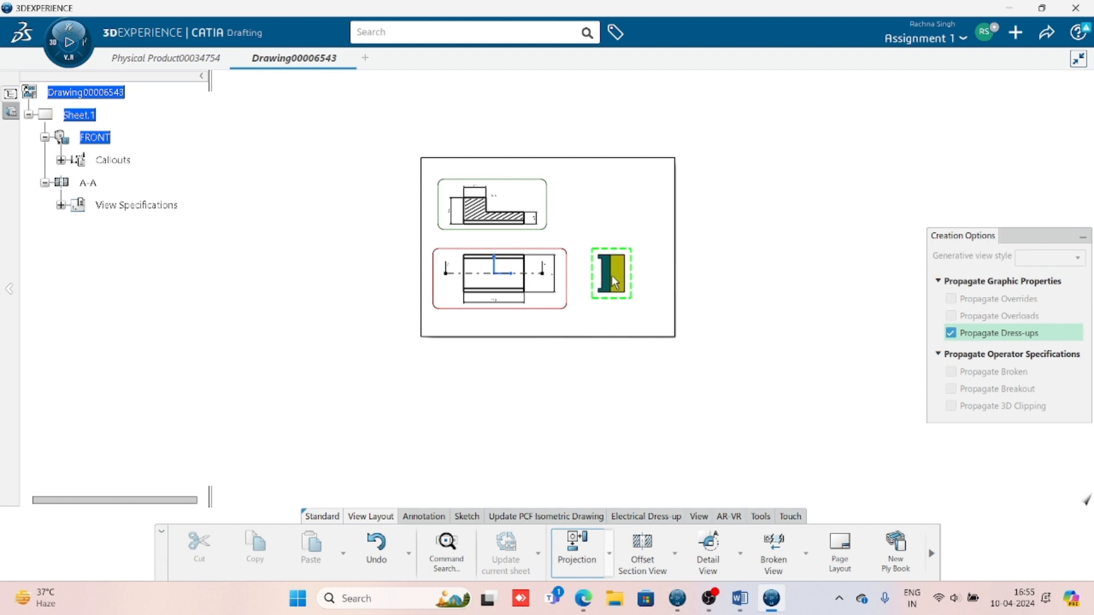
click(617, 274)
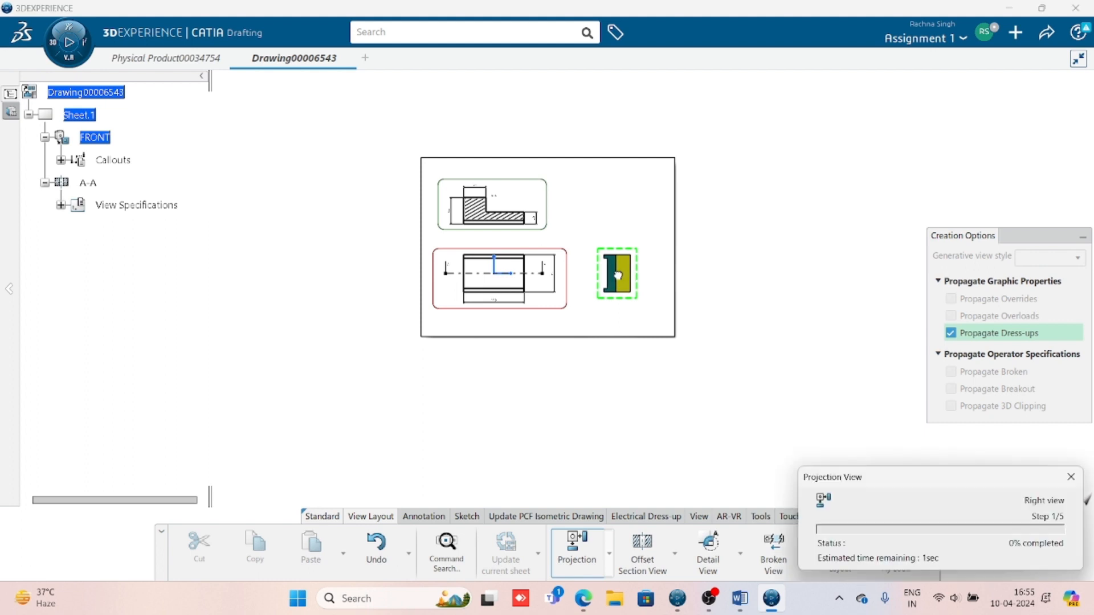
- Dimension the vertical inner edge of the recess in the right view, placing the dimension outside the recess opening
scroll(598, 314, up, 5)
scroll(562, 359, up, 5)
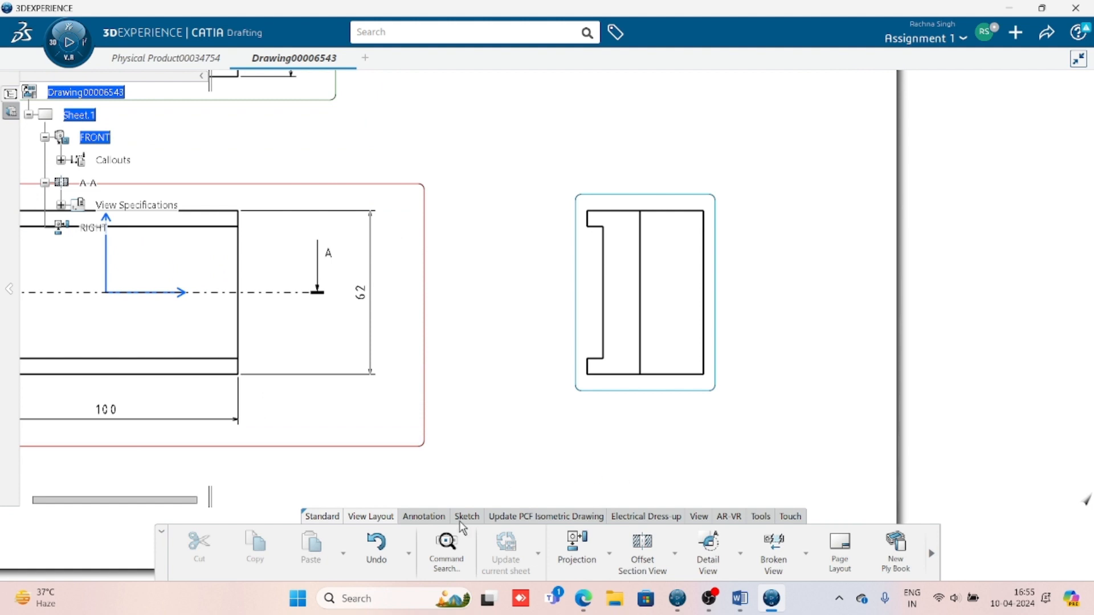
click(424, 516)
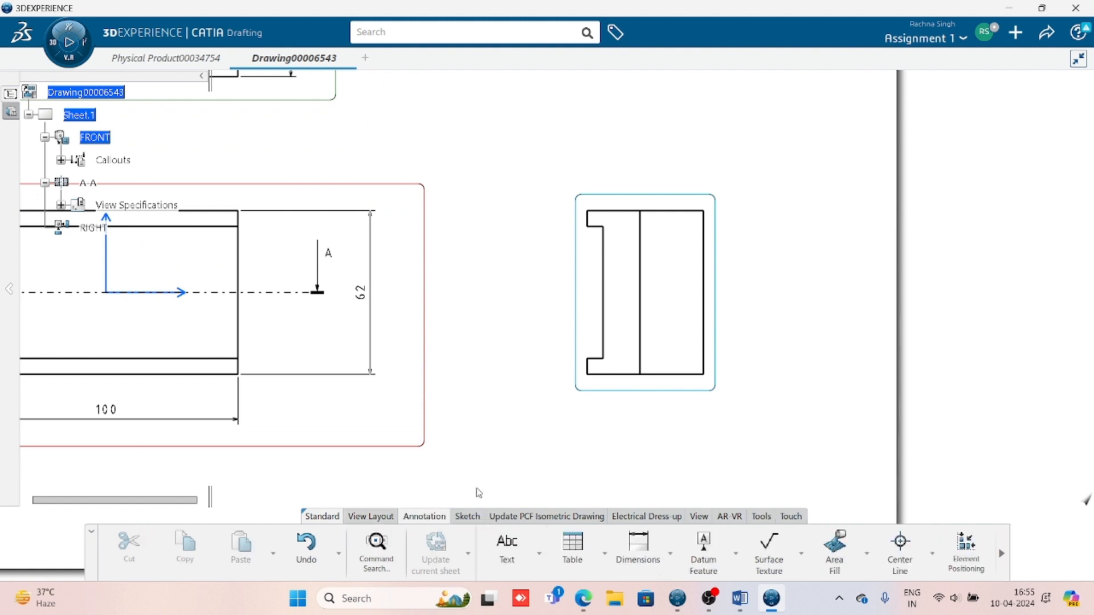
click(608, 320)
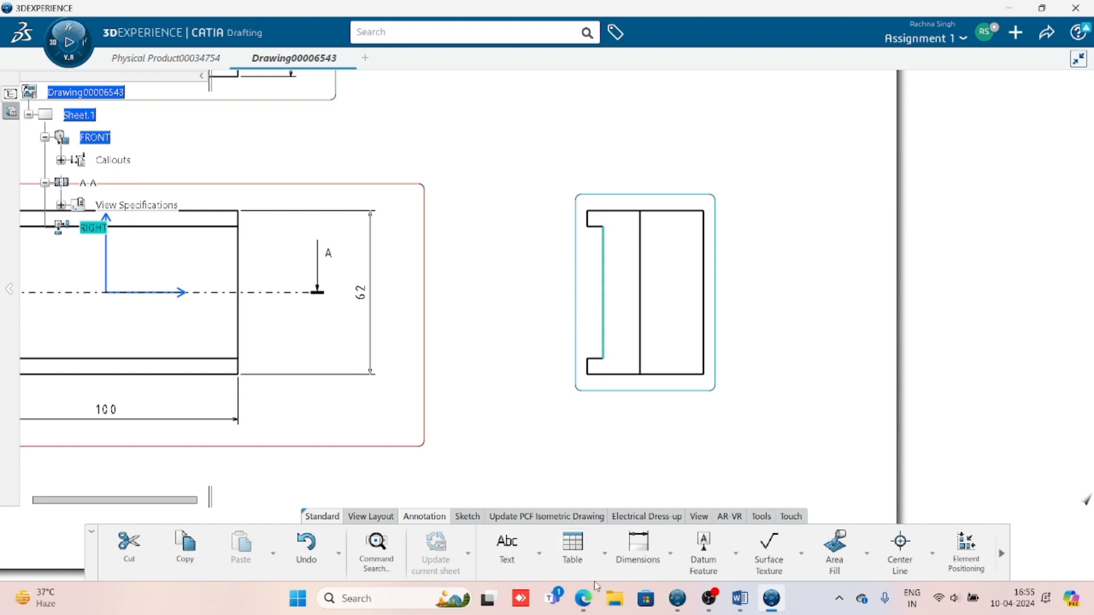
click(638, 545)
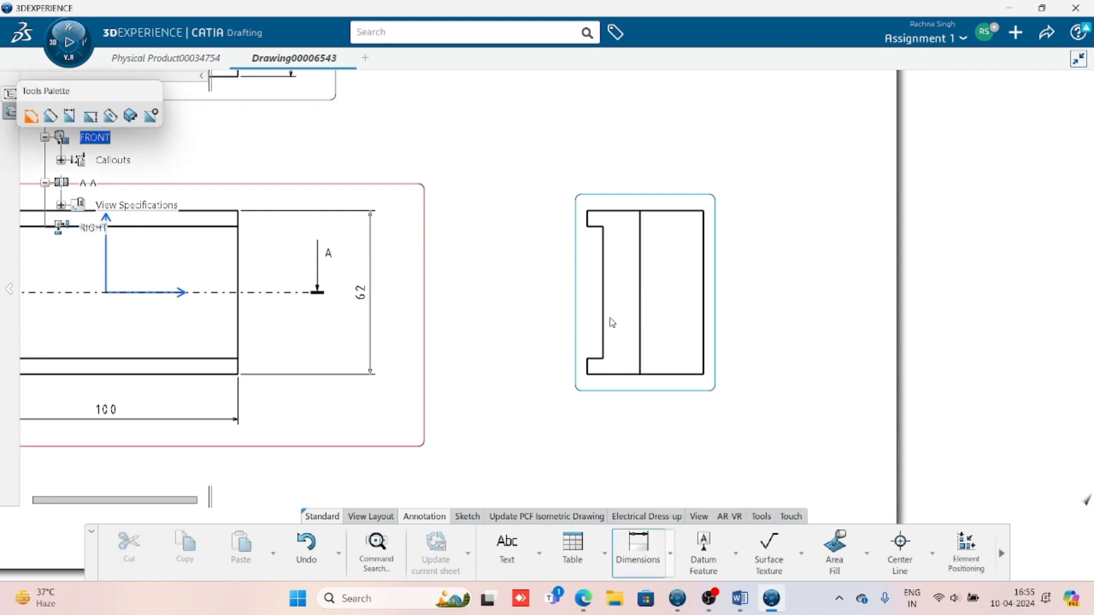
click(603, 245)
click(532, 293)
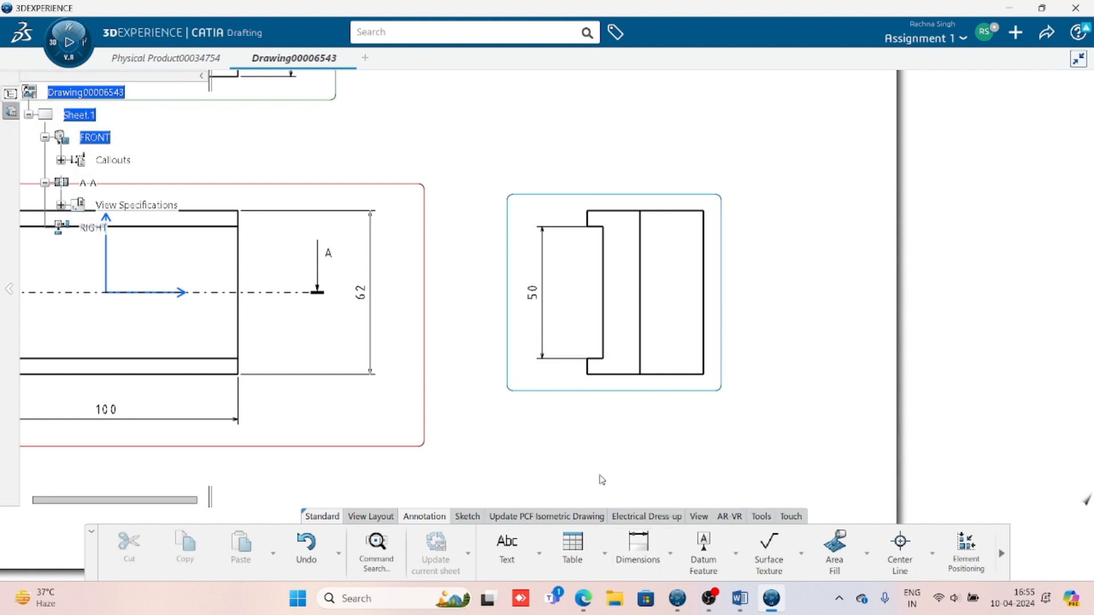
- Dimension the recess depth along its upper horizontal edge in the right view, placing the dimension above the view
click(639, 545)
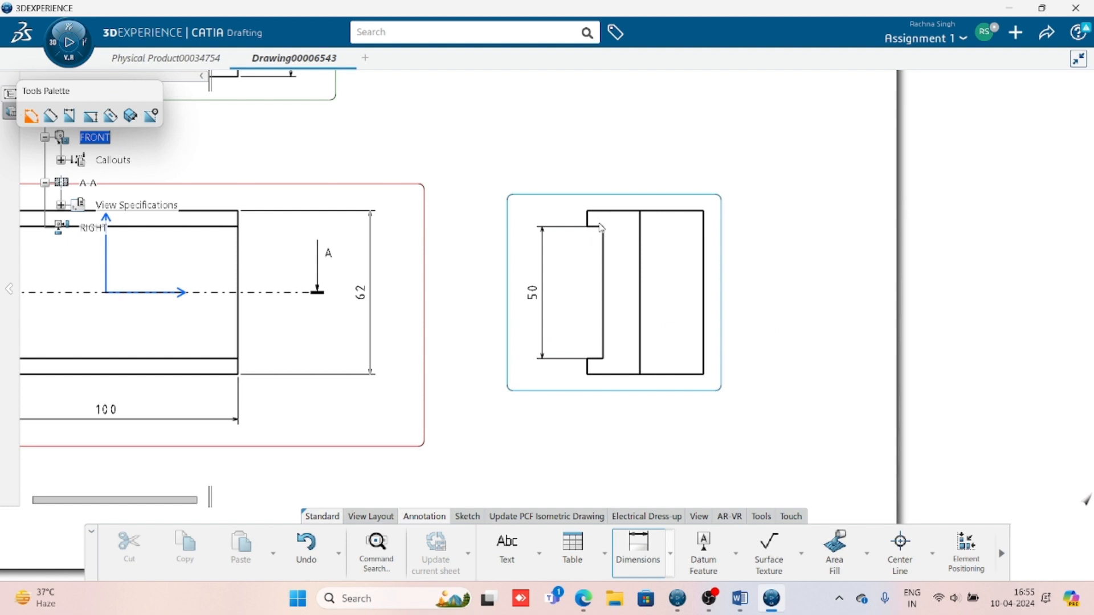
click(597, 231)
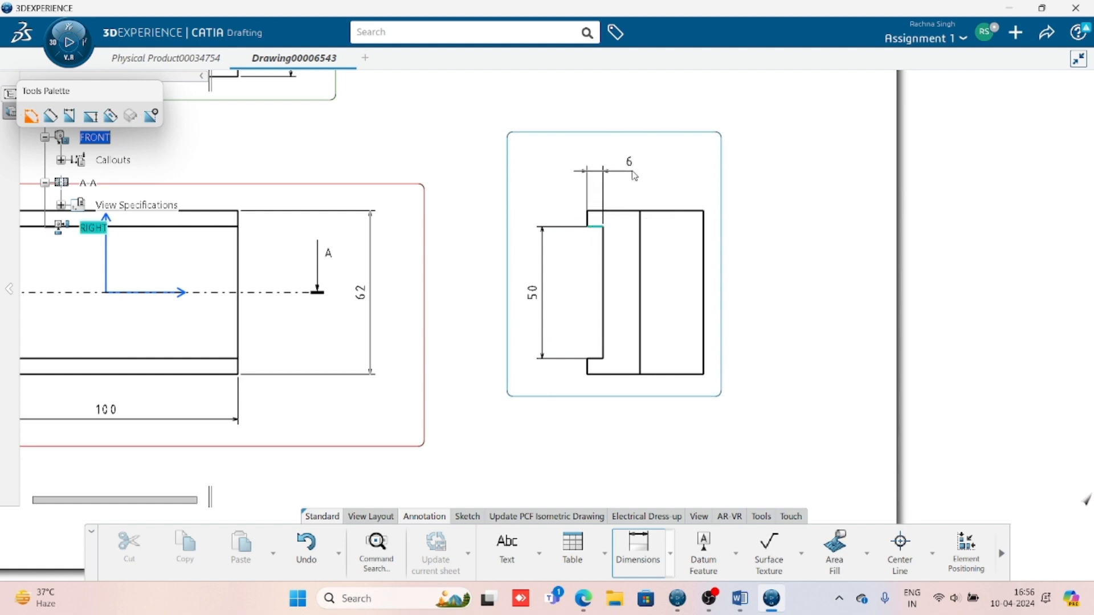
click(627, 171)
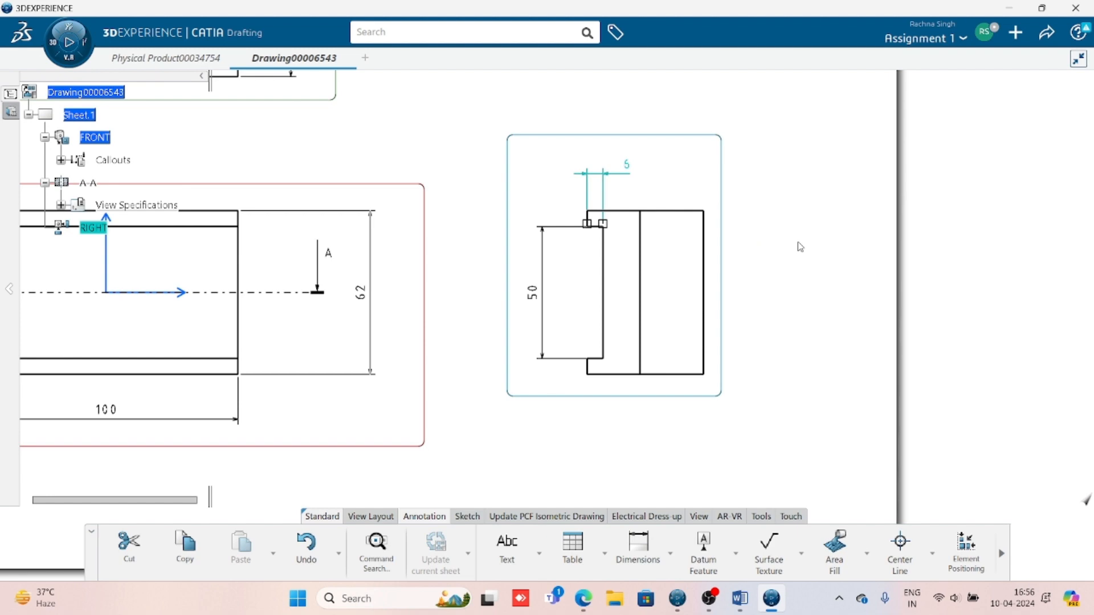
- Check the scale, format and projection method in the sheet's properties, leaving the settings as they are
scroll(513, 388, down, 4)
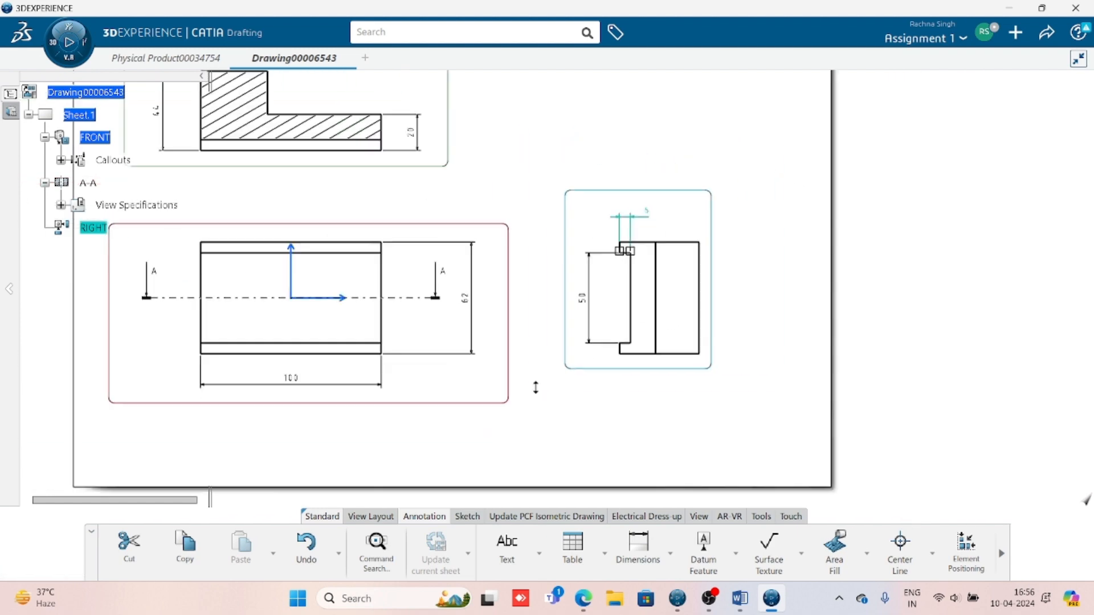
scroll(577, 335, up, 2)
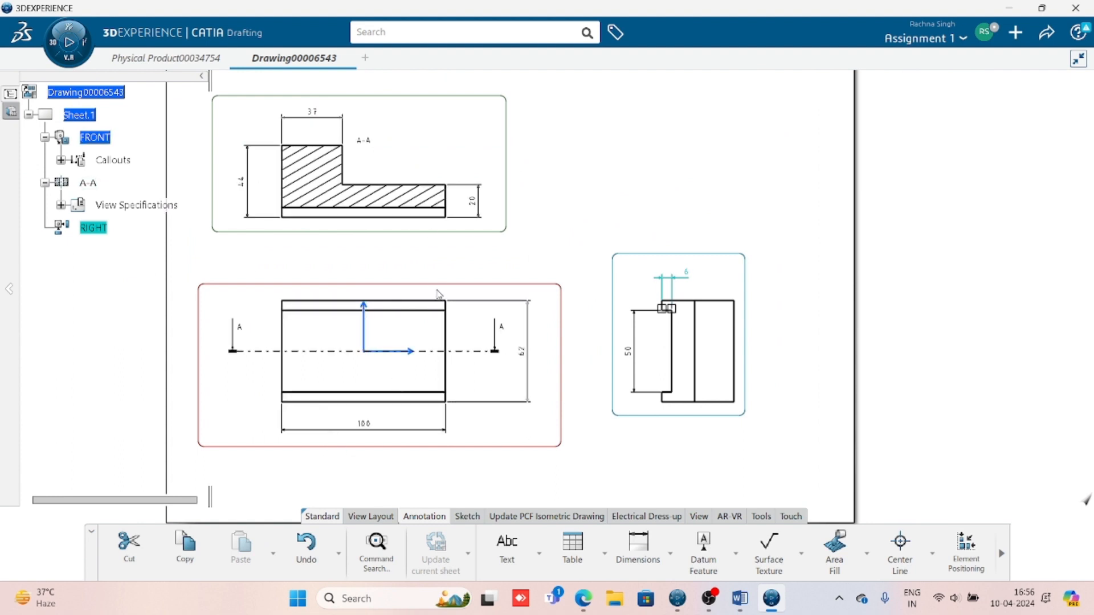
scroll(427, 326, down, 5)
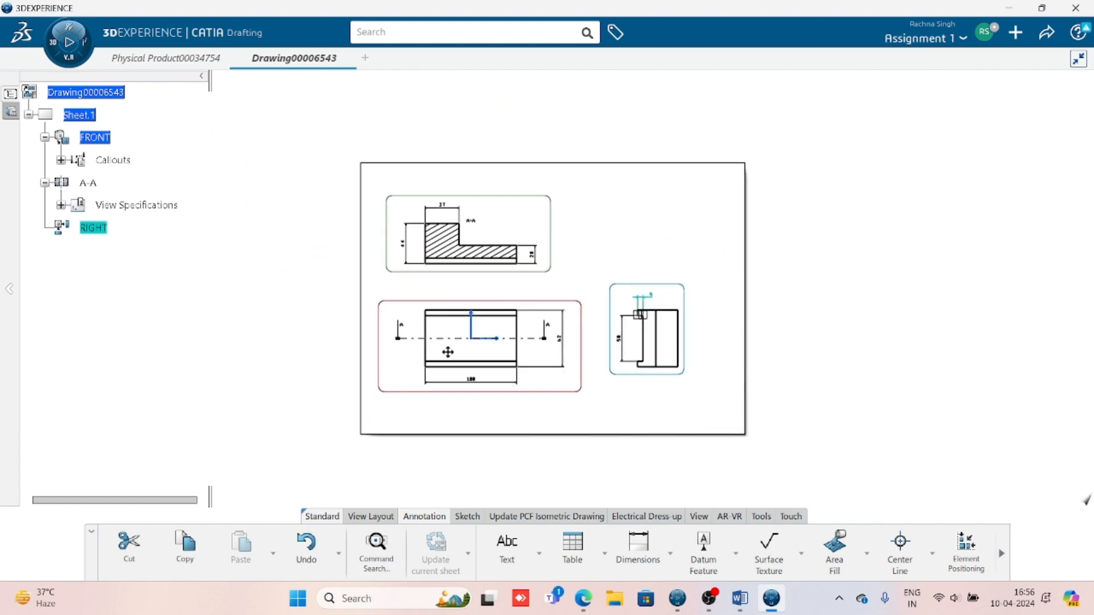
right_click(83, 115)
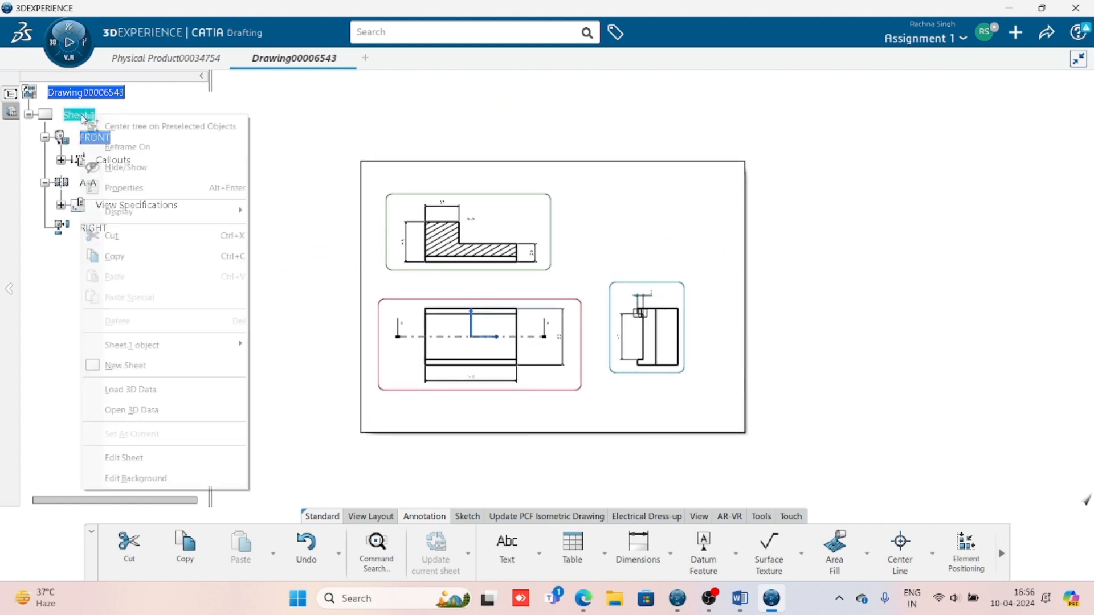
click(116, 188)
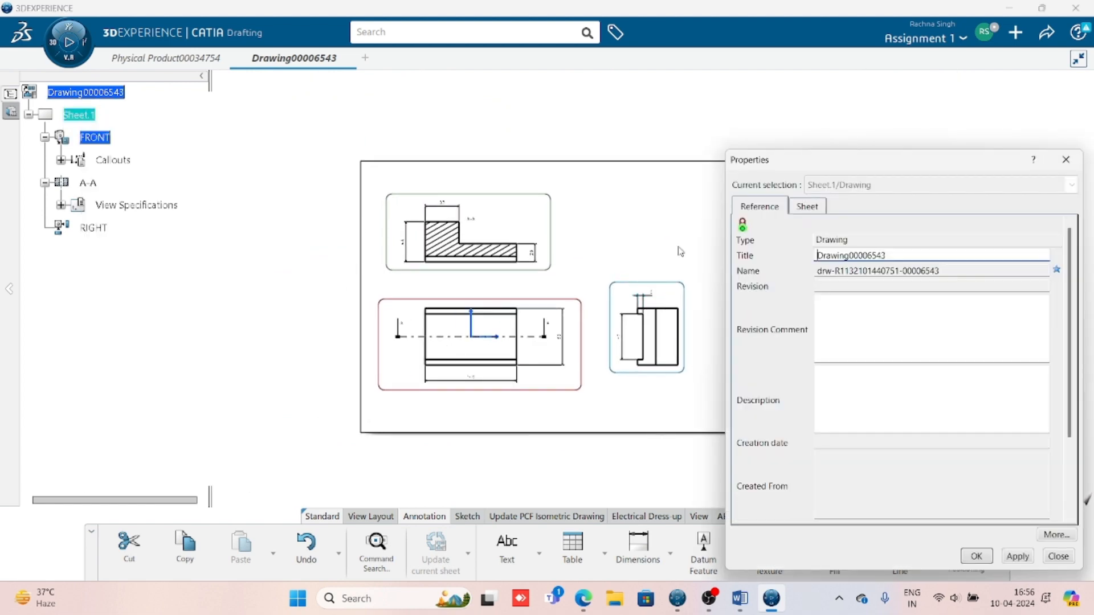
click(807, 206)
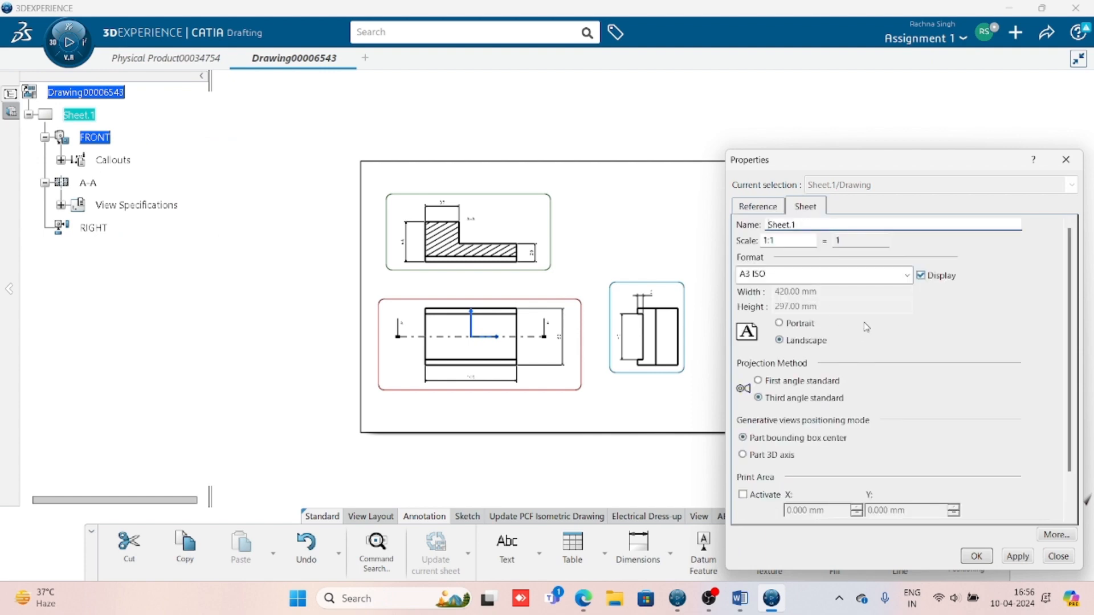
click(1059, 557)
- Enable Hidden Lines and 3D Colors in the generation properties of the FRONT, A-A and RIGHT views
click(105, 142)
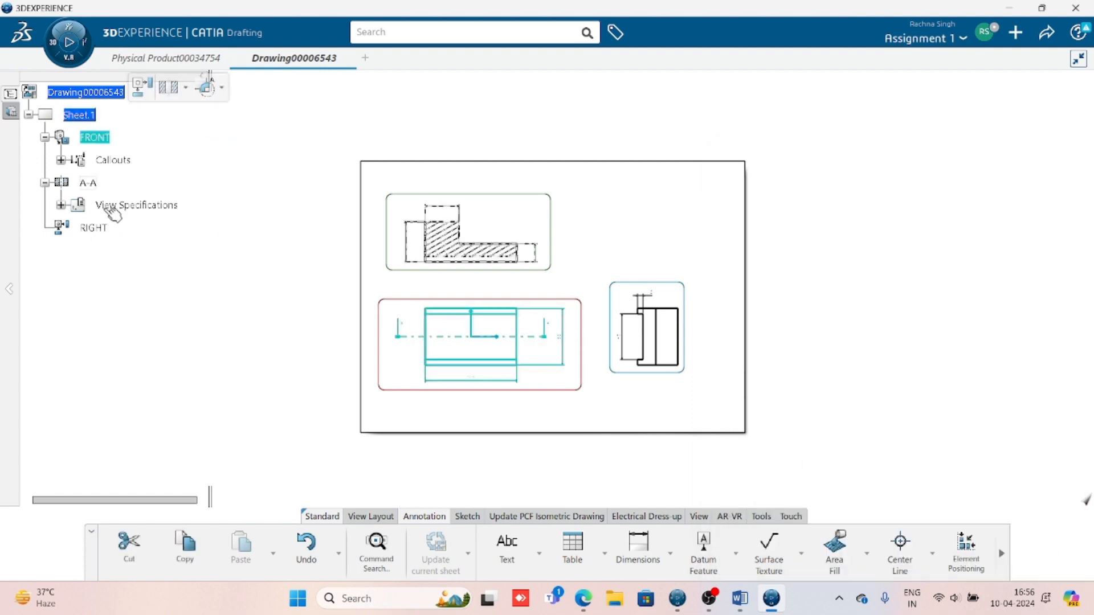
shift+click(94, 229)
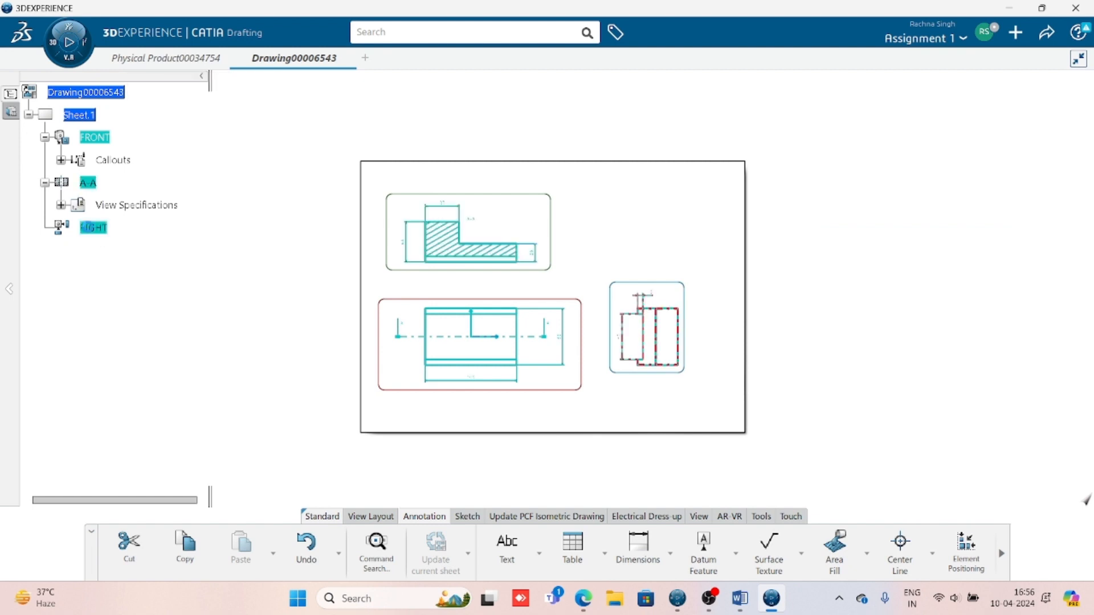
right_click(93, 228)
click(123, 299)
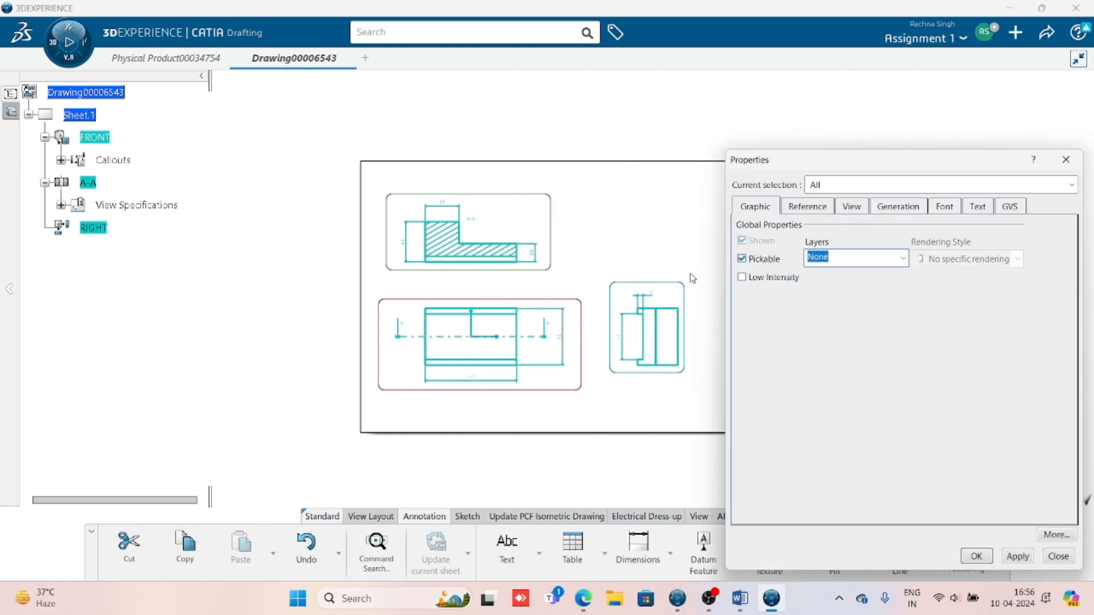
click(911, 207)
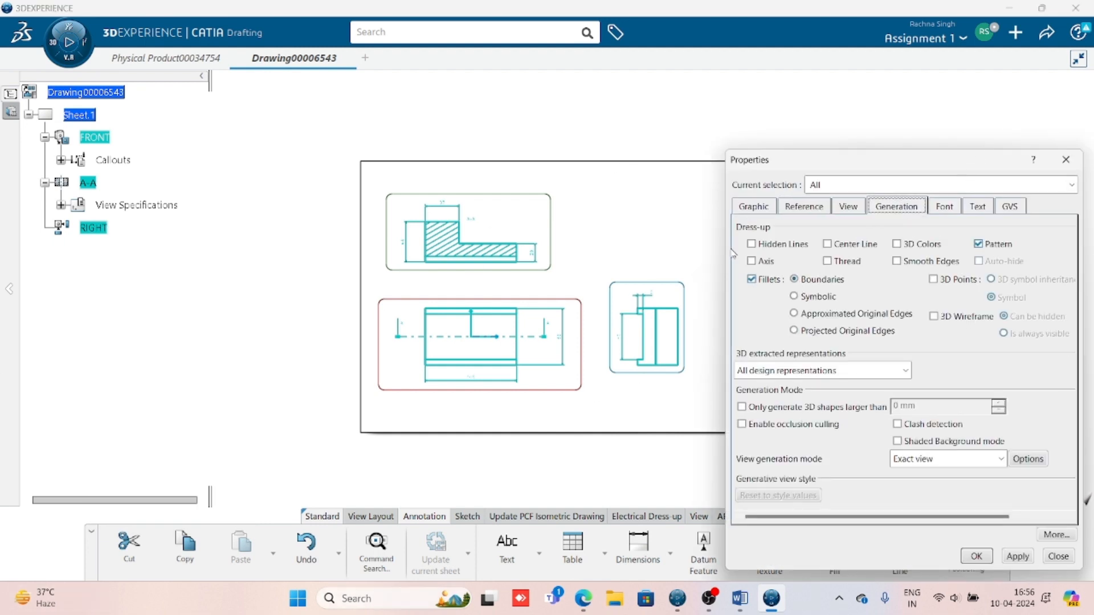
click(752, 245)
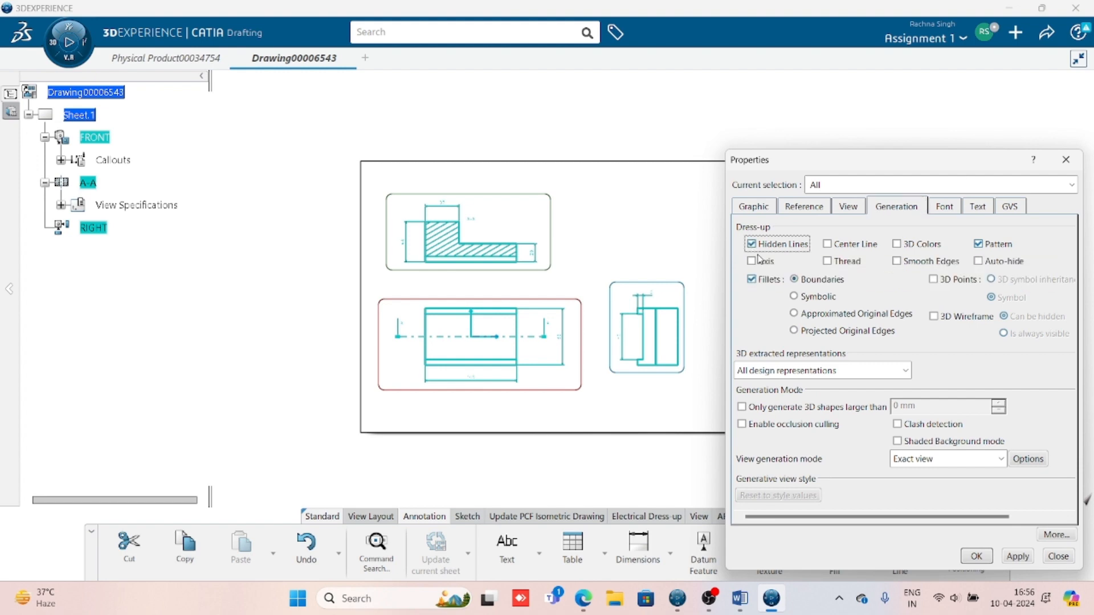
click(921, 245)
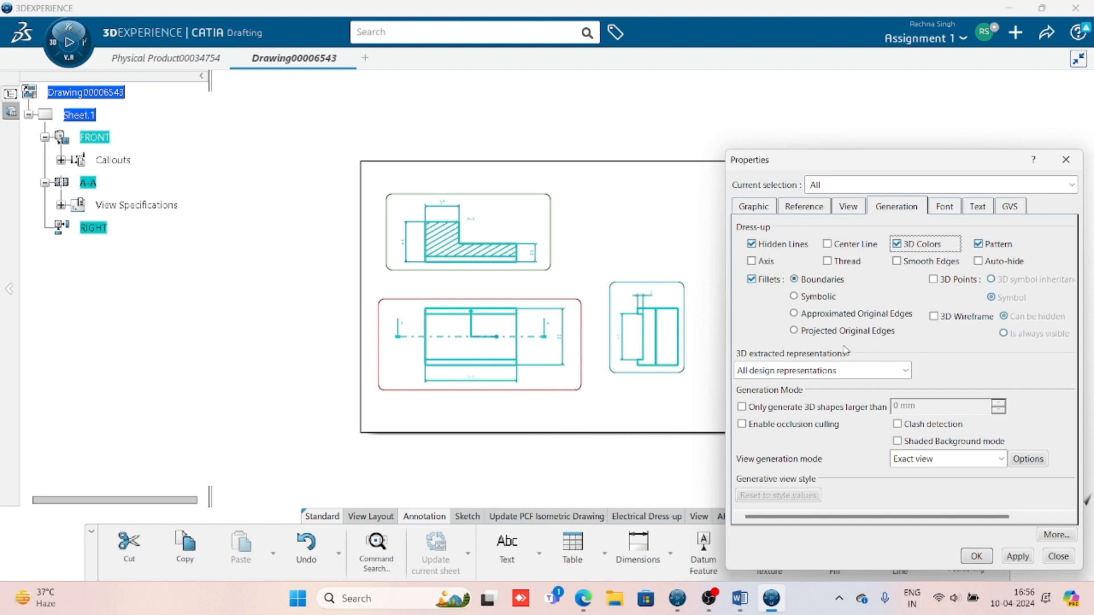
click(976, 557)
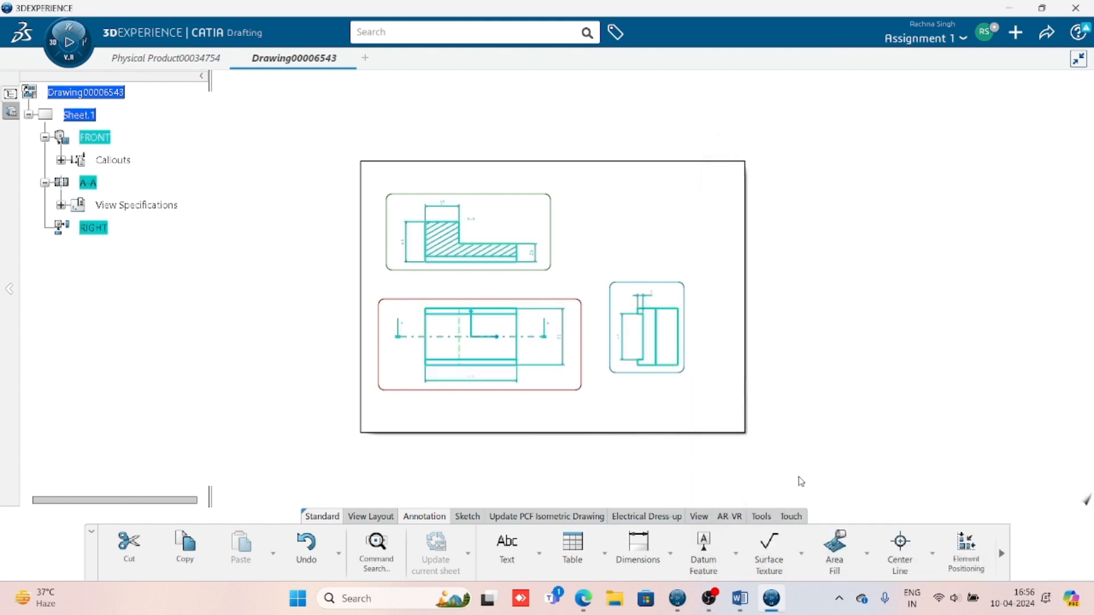
- Move the recess's vertical dimension line slightly closer to the part in the right view
mouse_move(557, 452)
middle_down()
mouse_move(549, 391)
mouse_move(469, 395)
mouse_move(525, 361)
middle_up()
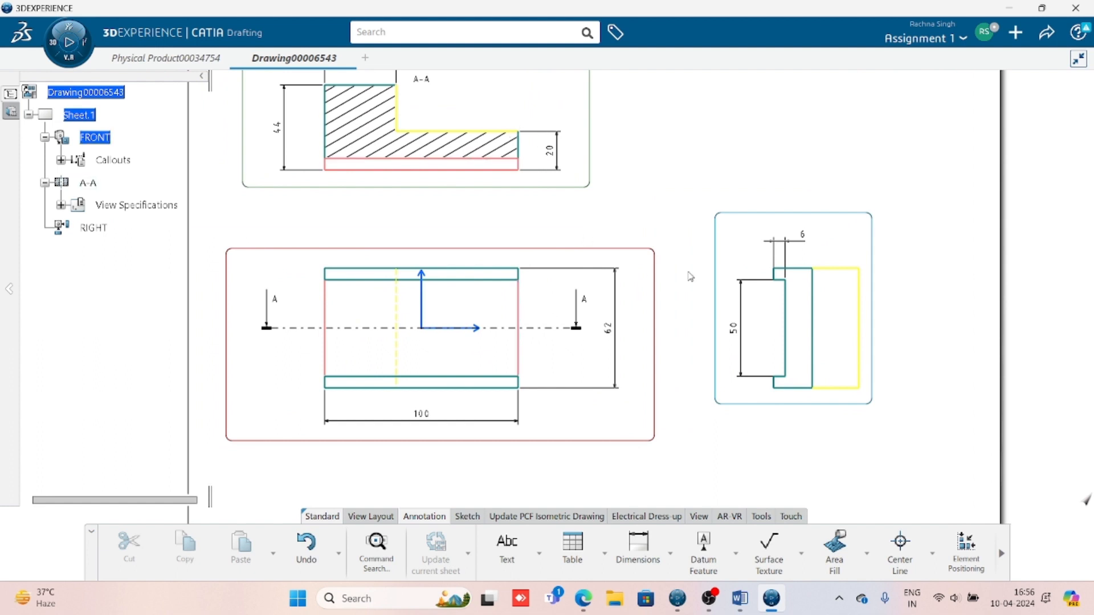
mouse_move(803, 349)
middle_down()
mouse_move(705, 368)
mouse_move(804, 332)
middle_up()
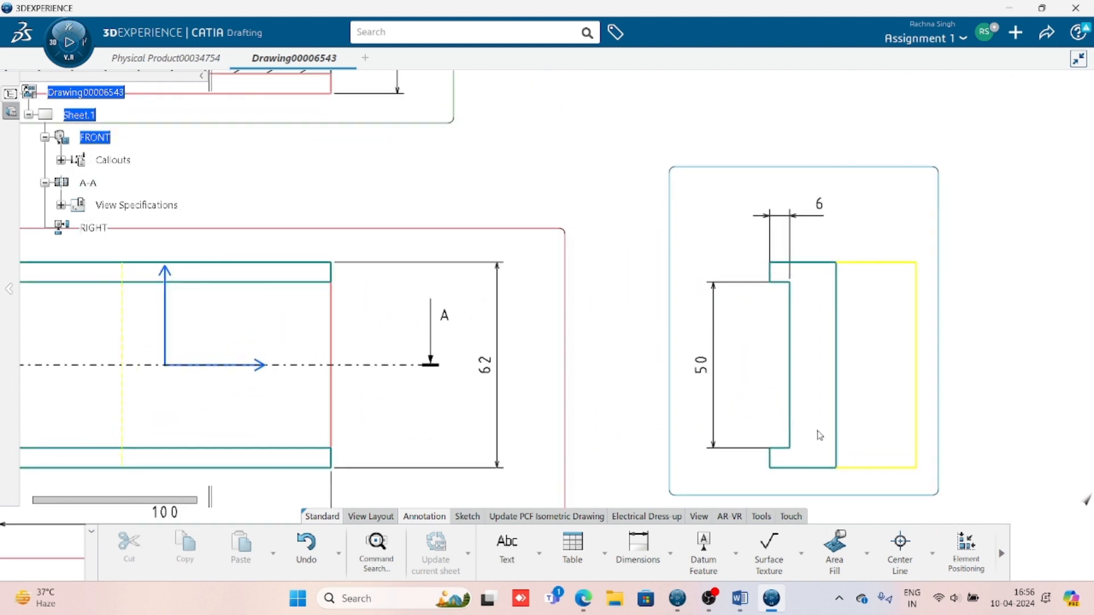
middle_drag(716, 402, 557, 278)
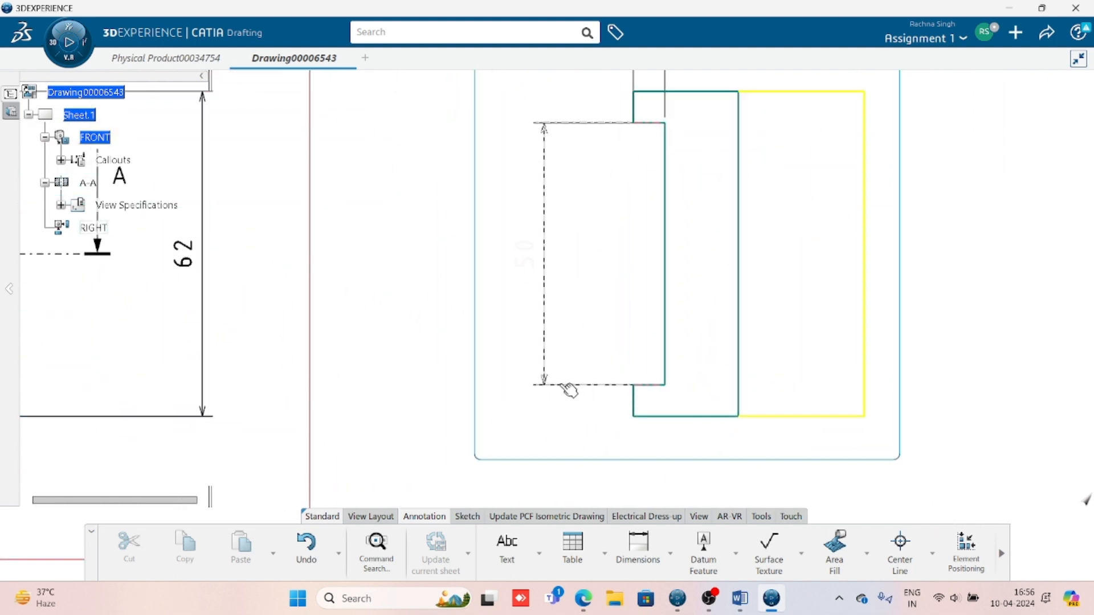
drag(547, 381, 569, 365)
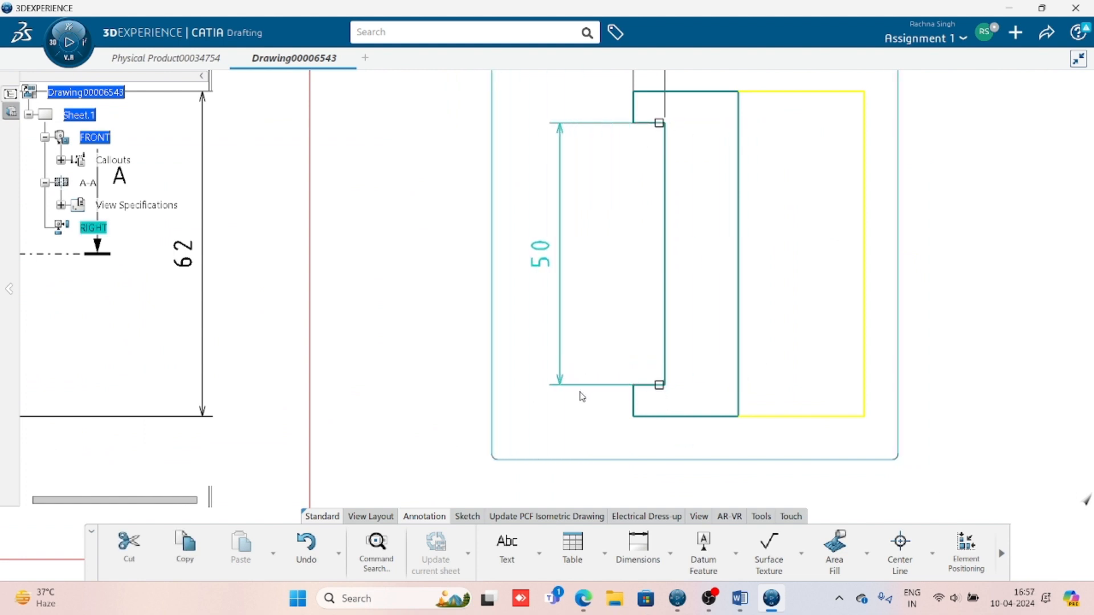
- Inspect the front view, and switch to the Assignment 2 document in Word to examine the reference drawing
mouse_move(505, 363)
middle_down()
mouse_move(645, 320)
mouse_move(642, 422)
middle_up()
mouse_move(484, 356)
middle_down()
mouse_move(591, 403)
mouse_move(591, 416)
middle_up()
middle_drag(444, 342, 509, 356)
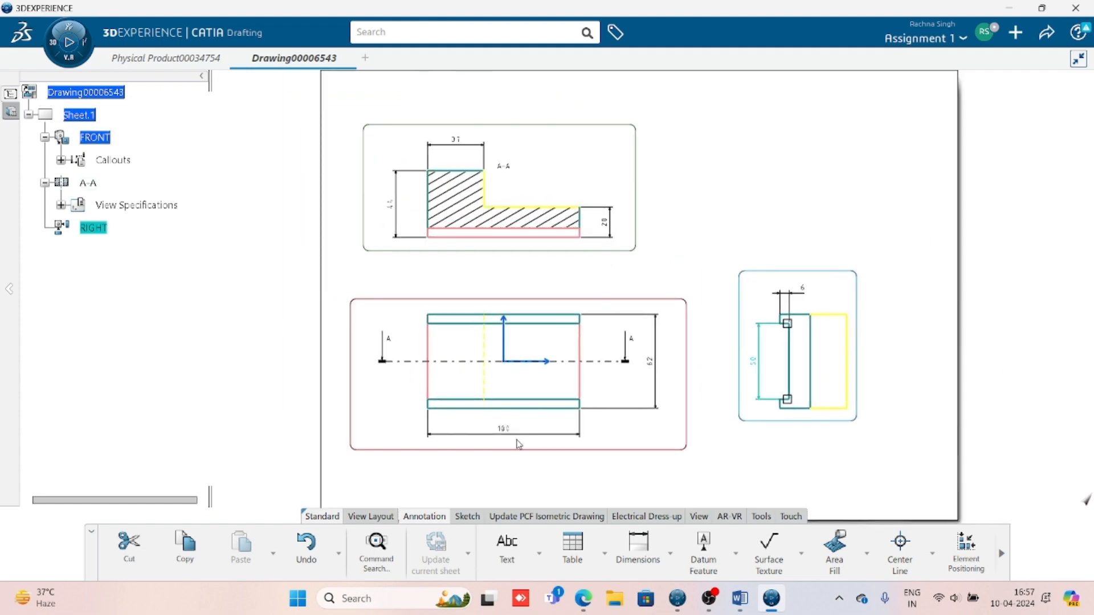
scroll(519, 404, up, 5)
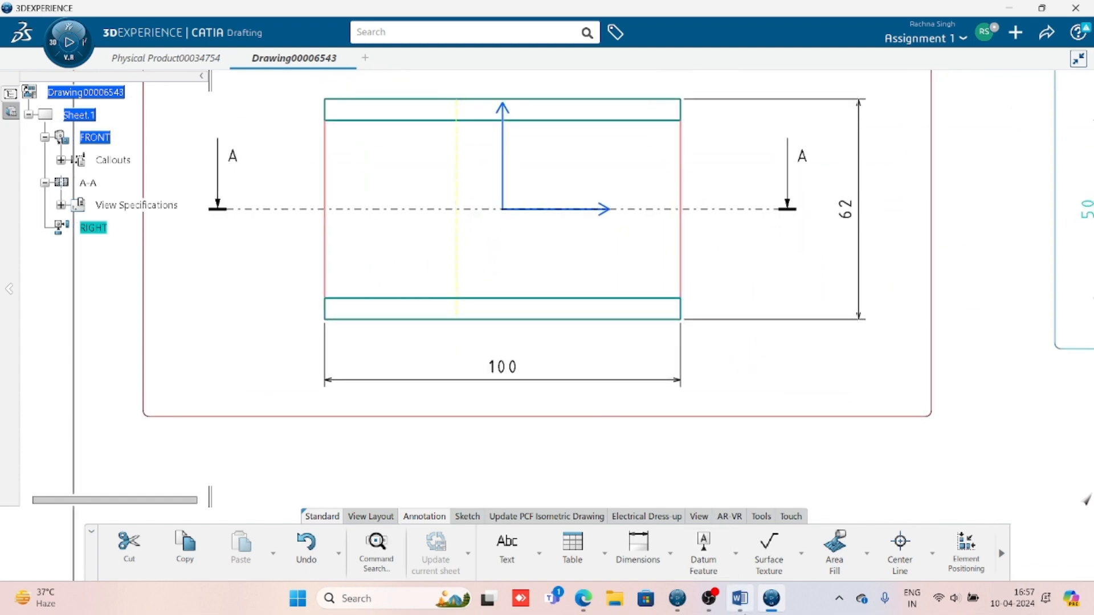
click(741, 598)
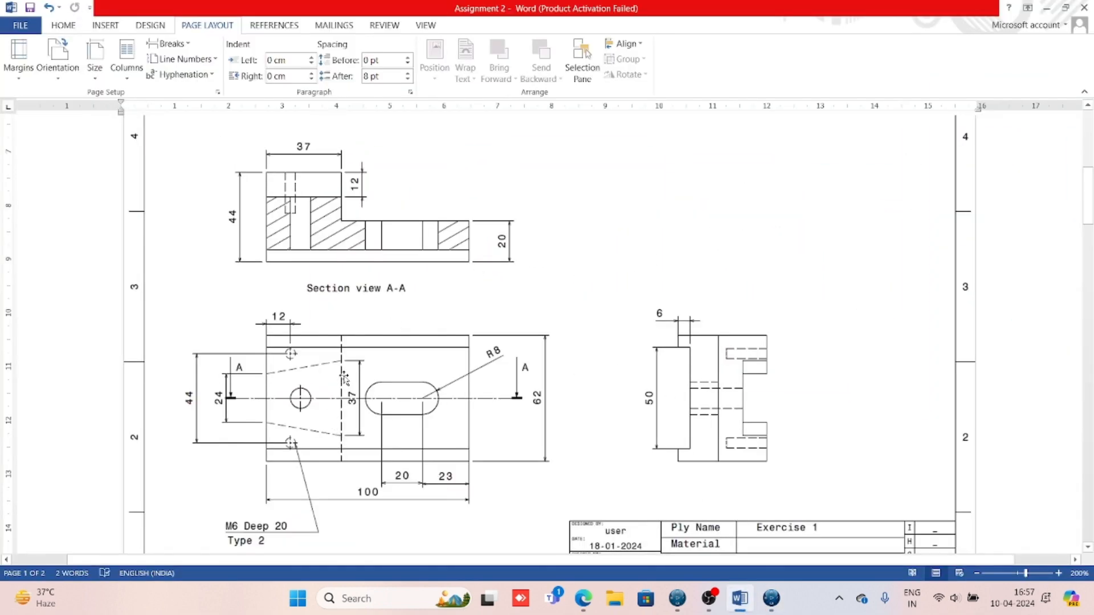
scroll(490, 354, up, 1)
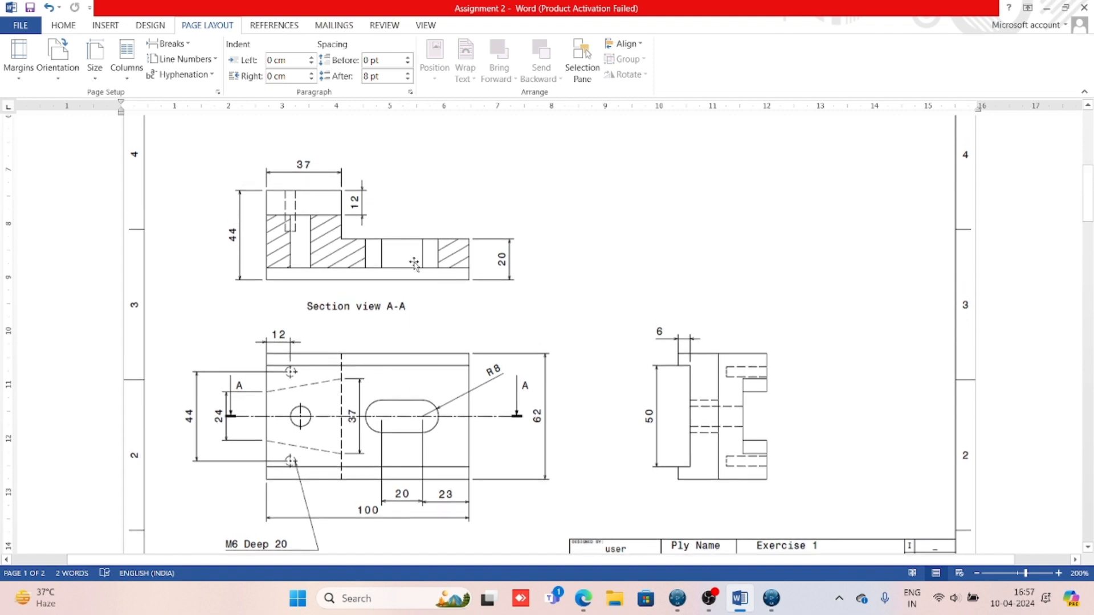
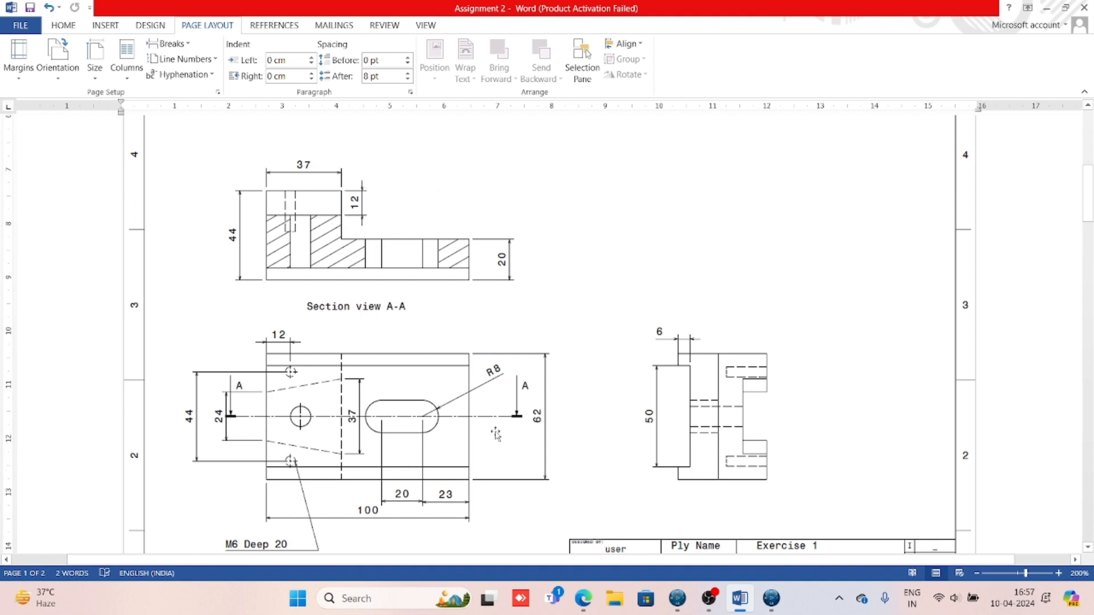
- Switch back to CATIA, open the 3D part and start a positioned sketch on the raised block's top face
click(771, 598)
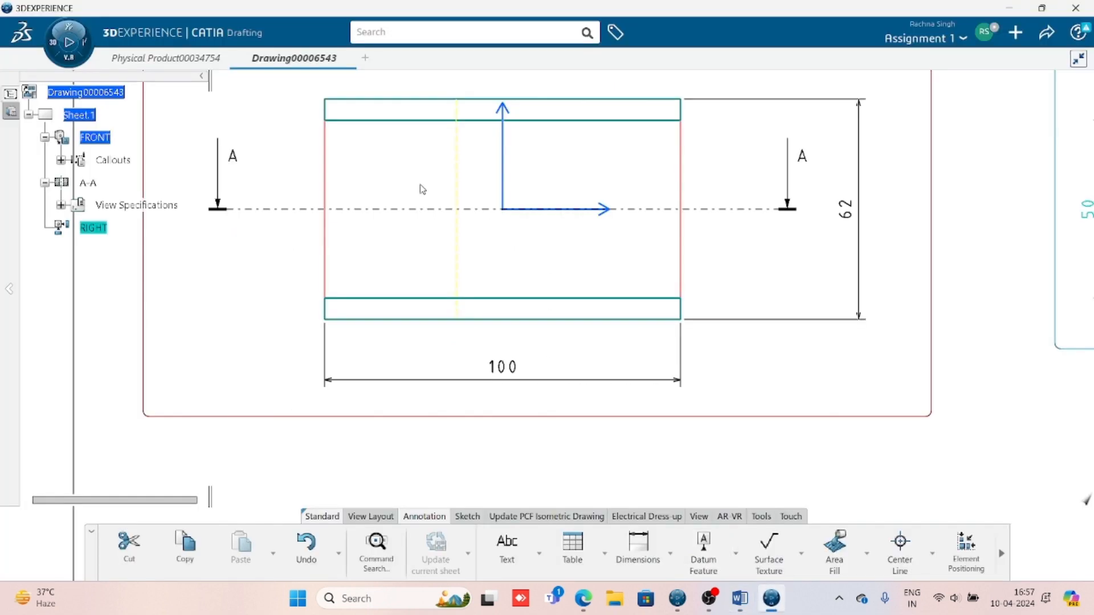
scroll(367, 306, down, 3)
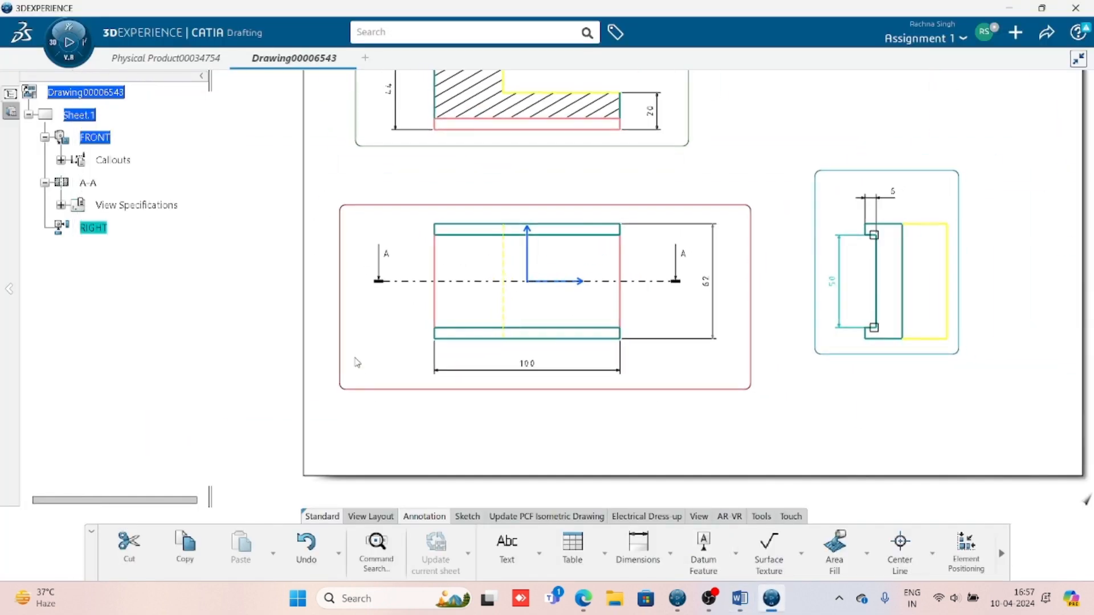
key(ctrl+Tab)
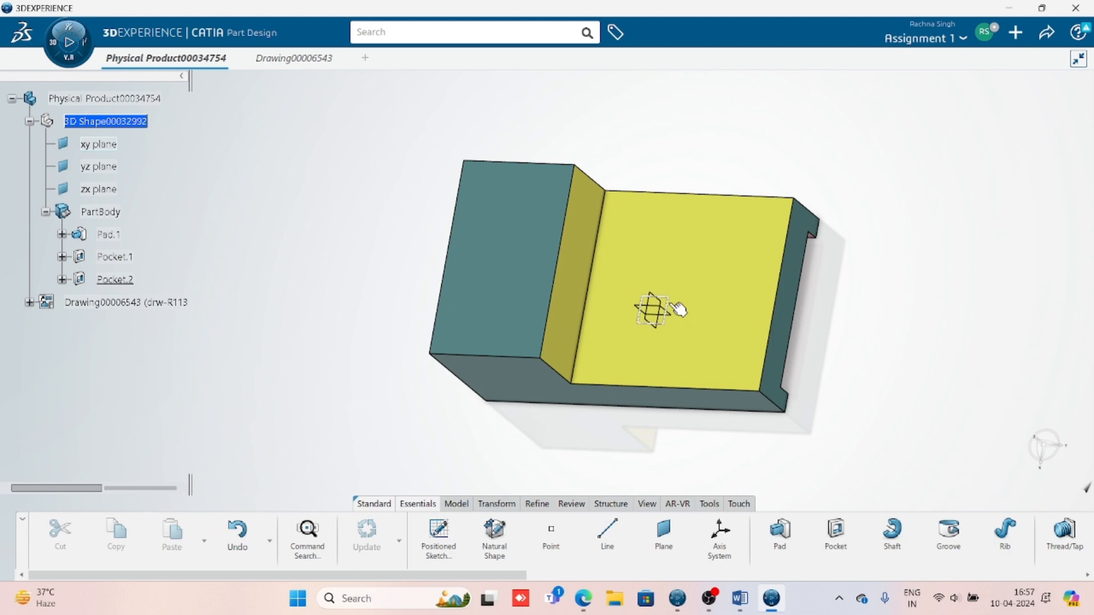
middle_drag(419, 344, 556, 300)
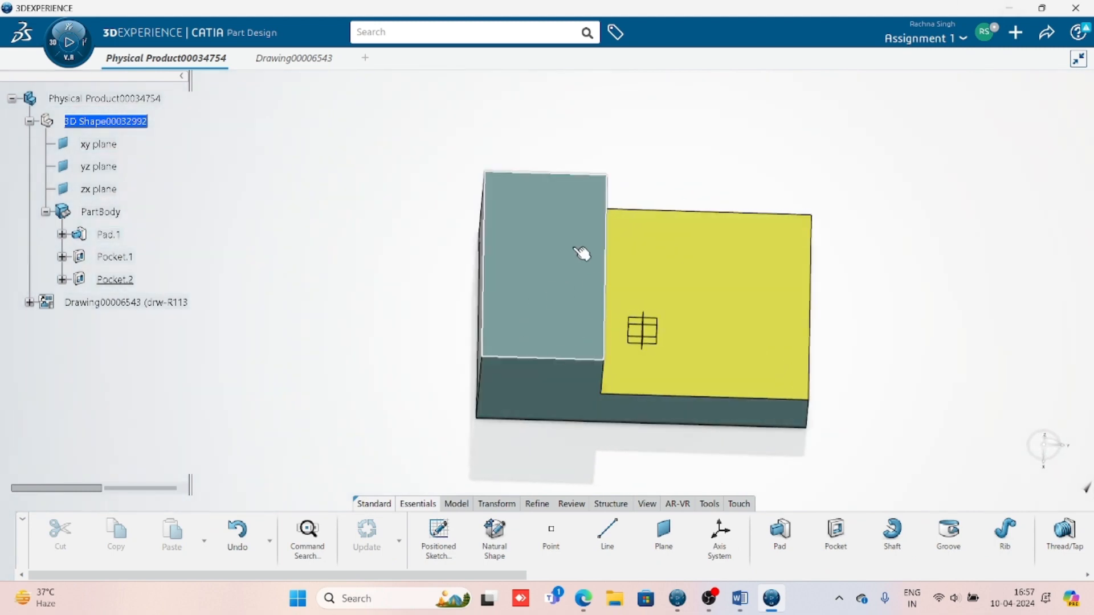
click(530, 257)
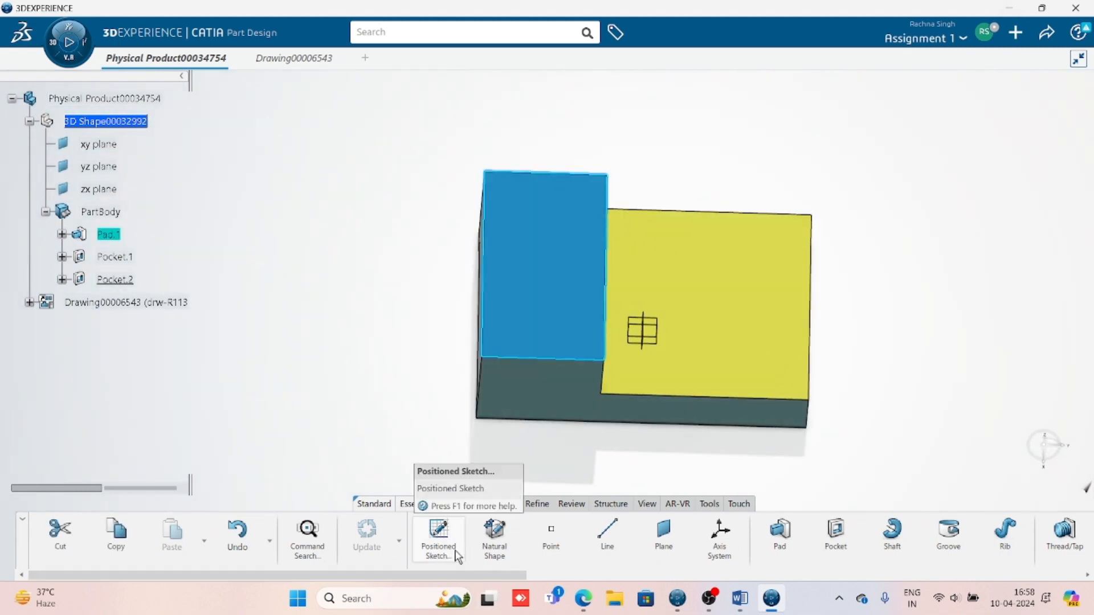
click(439, 536)
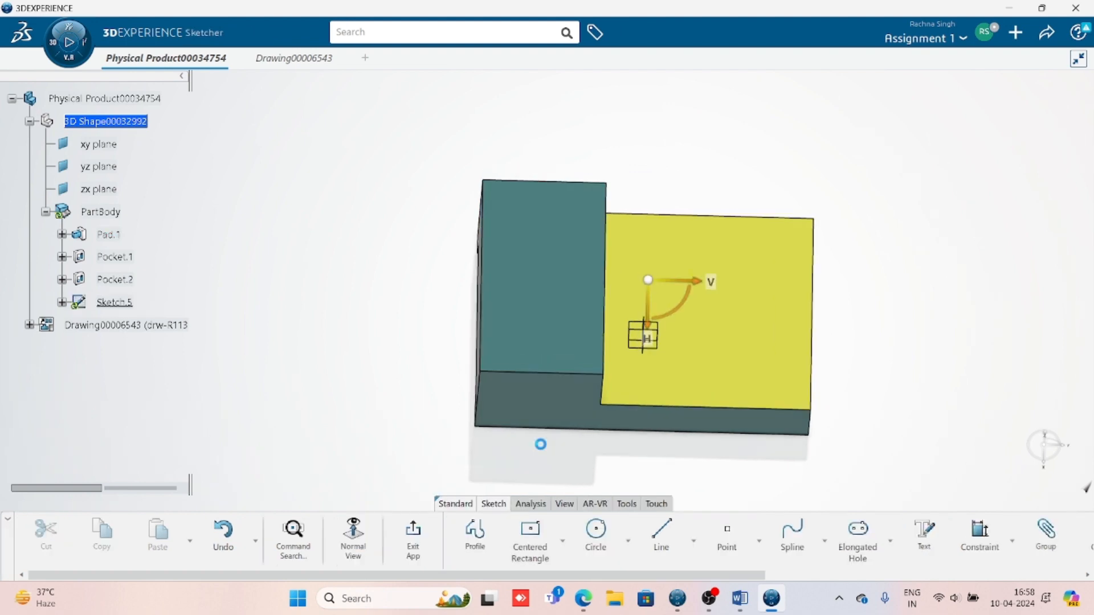
middle_drag(986, 364, 874, 359)
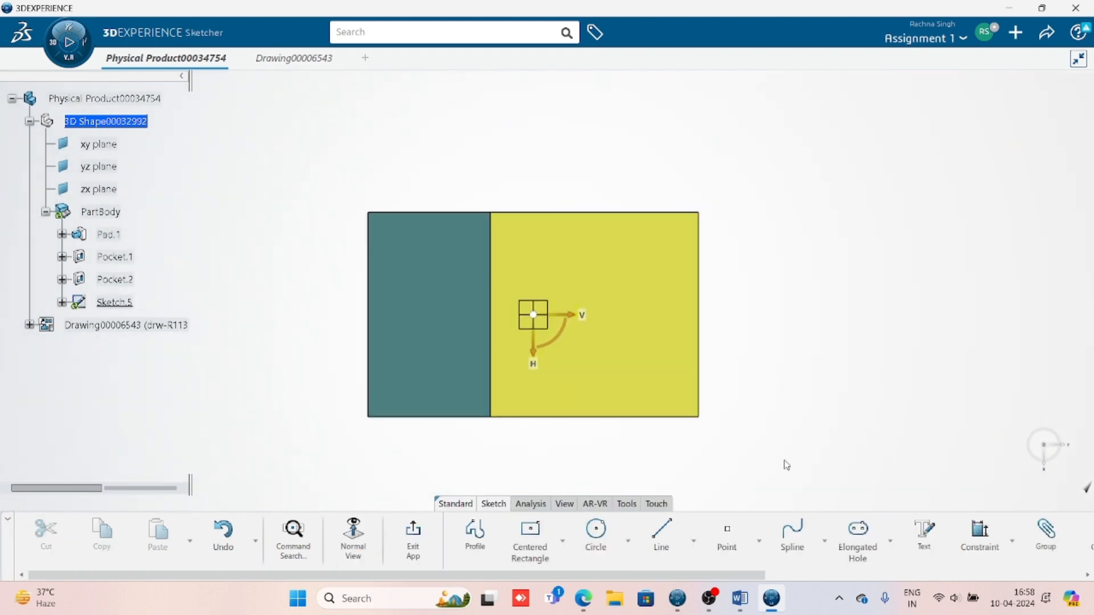
- Sketch a closed trapezoid with a wide edge about 47 mm long on the raised face and a narrow edge about 20 mm beyond its outer end
click(470, 532)
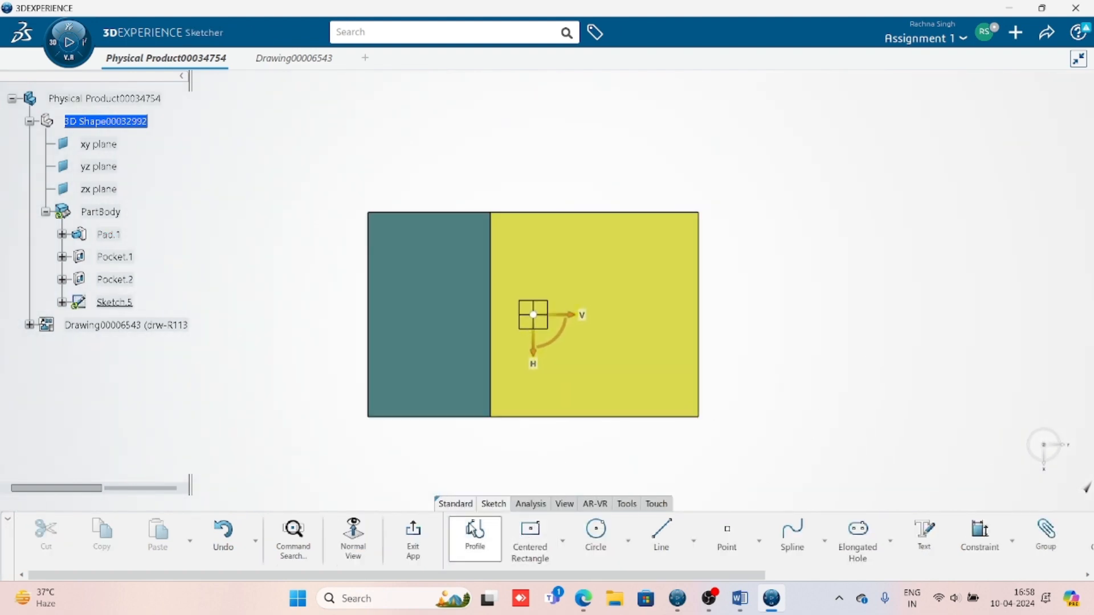
click(323, 288)
click(466, 239)
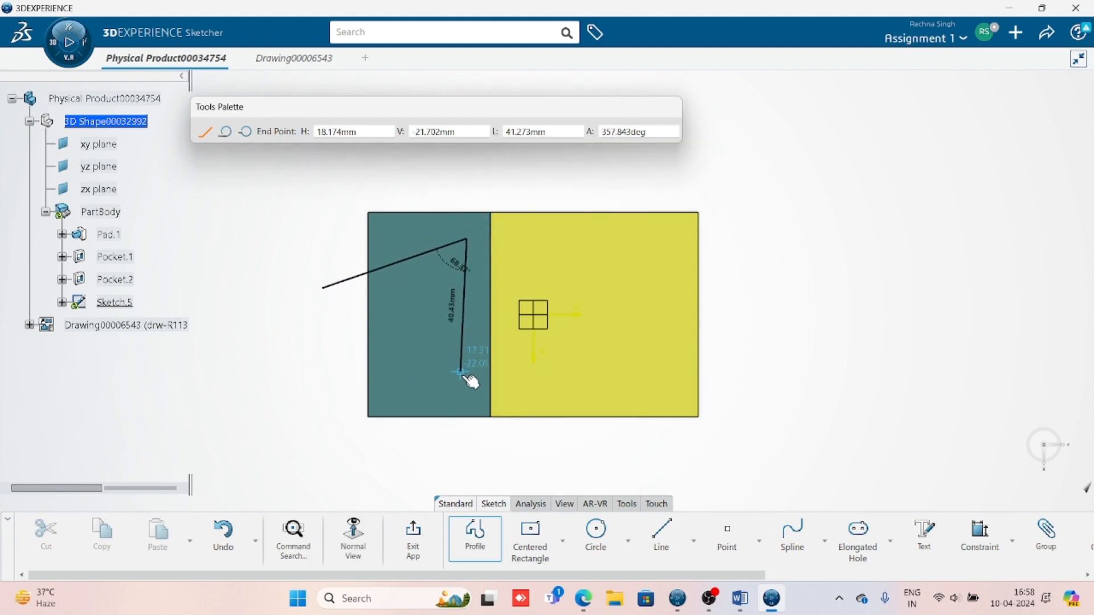
click(466, 394)
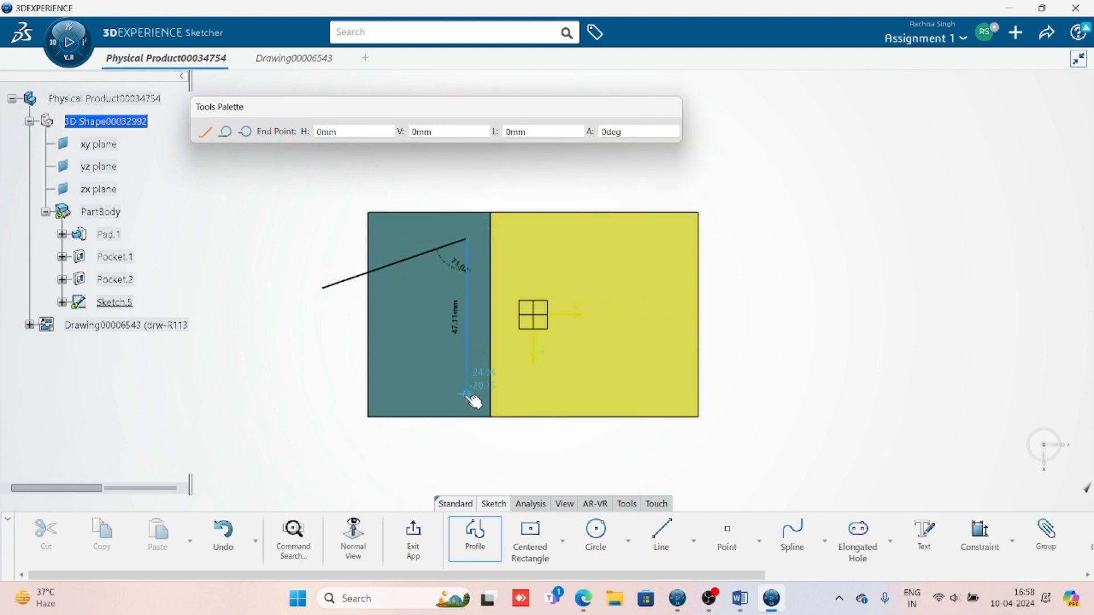
click(323, 356)
click(323, 288)
click(239, 269)
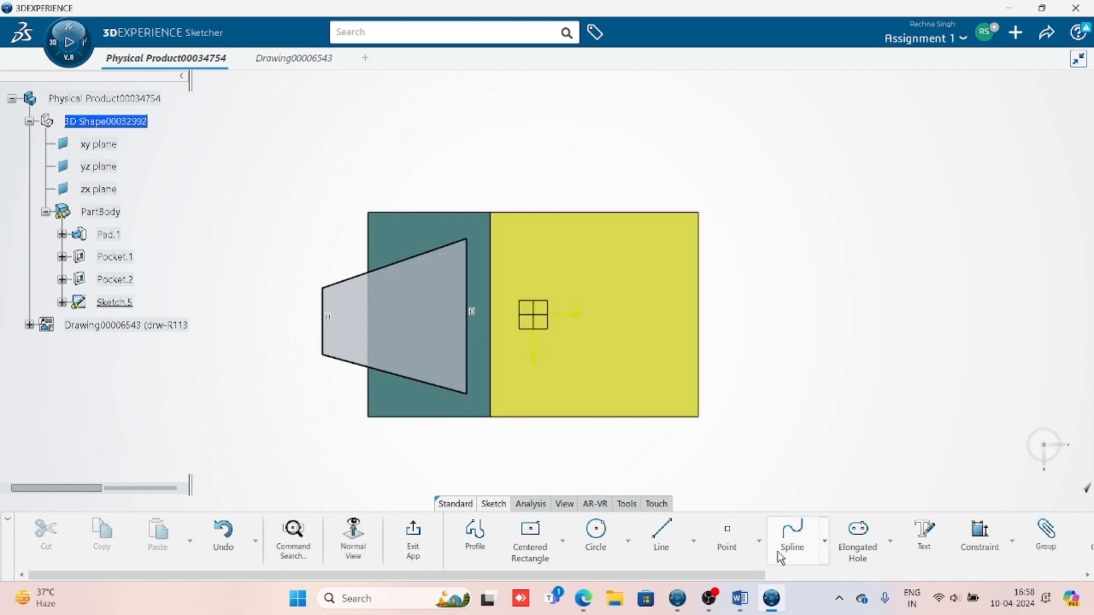
- Check the recess sizes in the Word reference drawing, then constrain the trapezoid's wide edge to 37 mm in CATIA without scaling the sketch
click(741, 598)
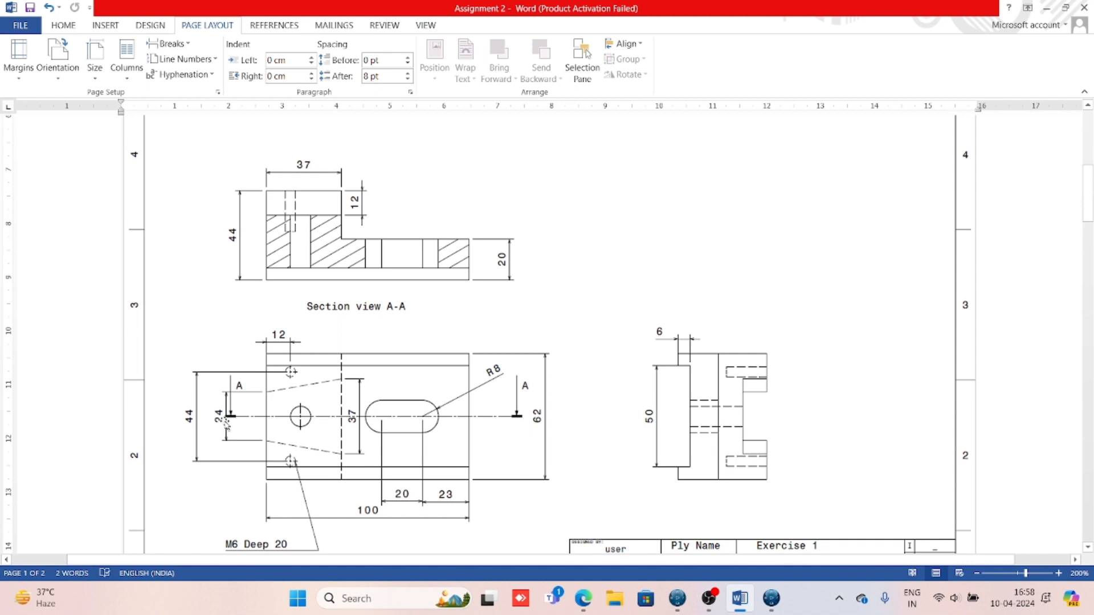
scroll(548, 492, up, 5)
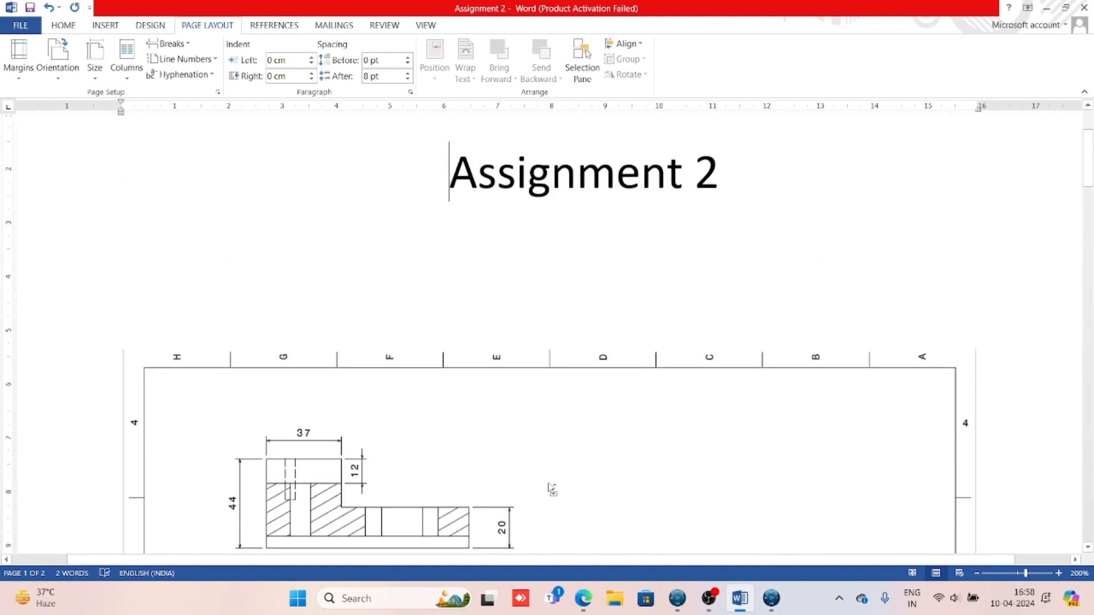
click(771, 599)
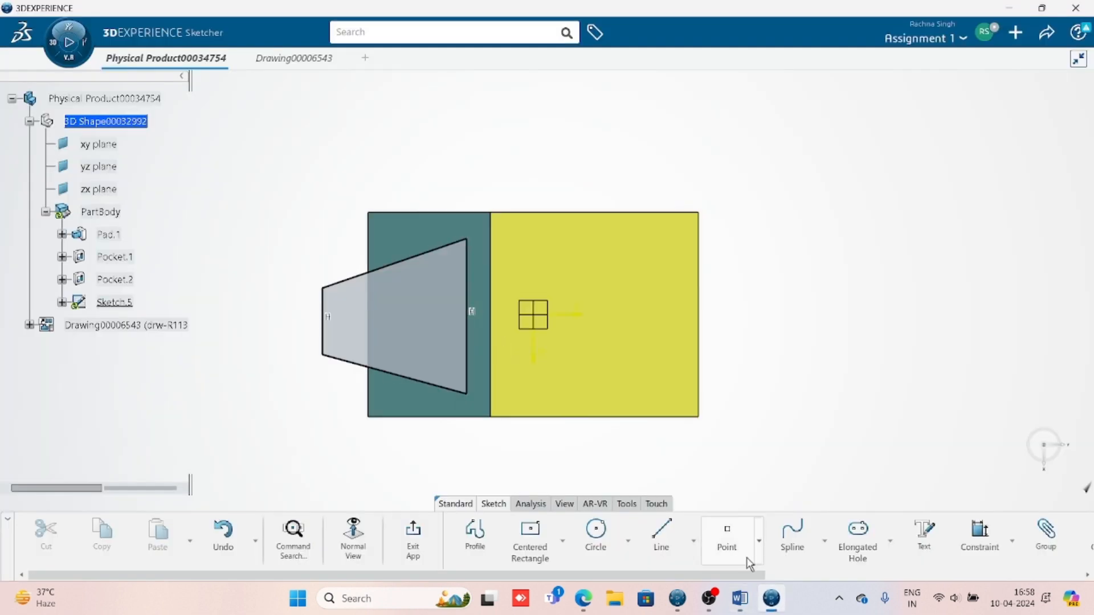
click(980, 538)
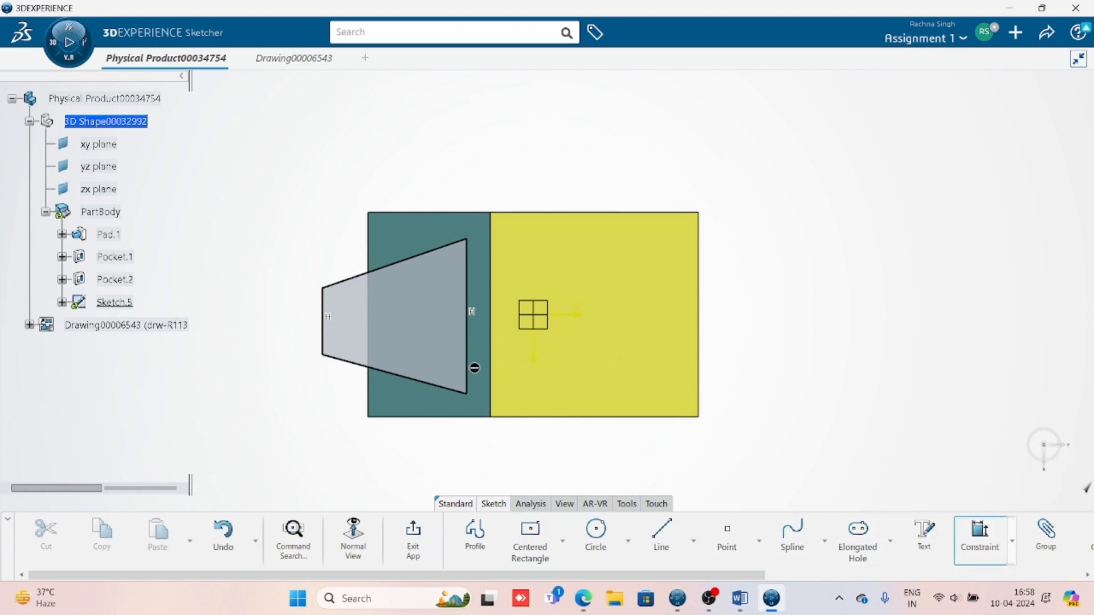
click(469, 367)
click(745, 359)
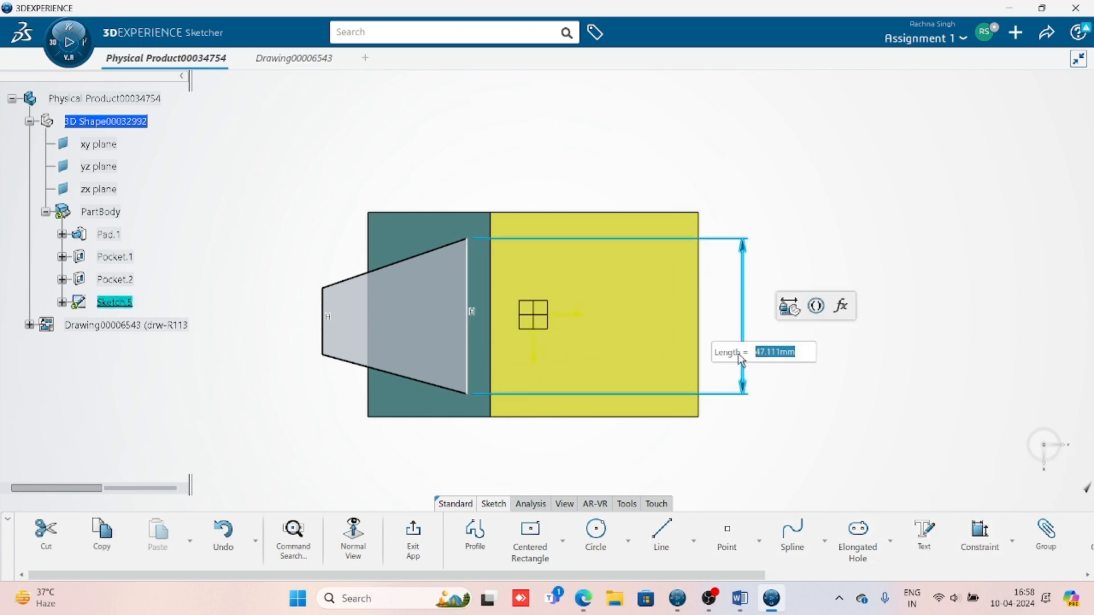
text(37)
key(Return)
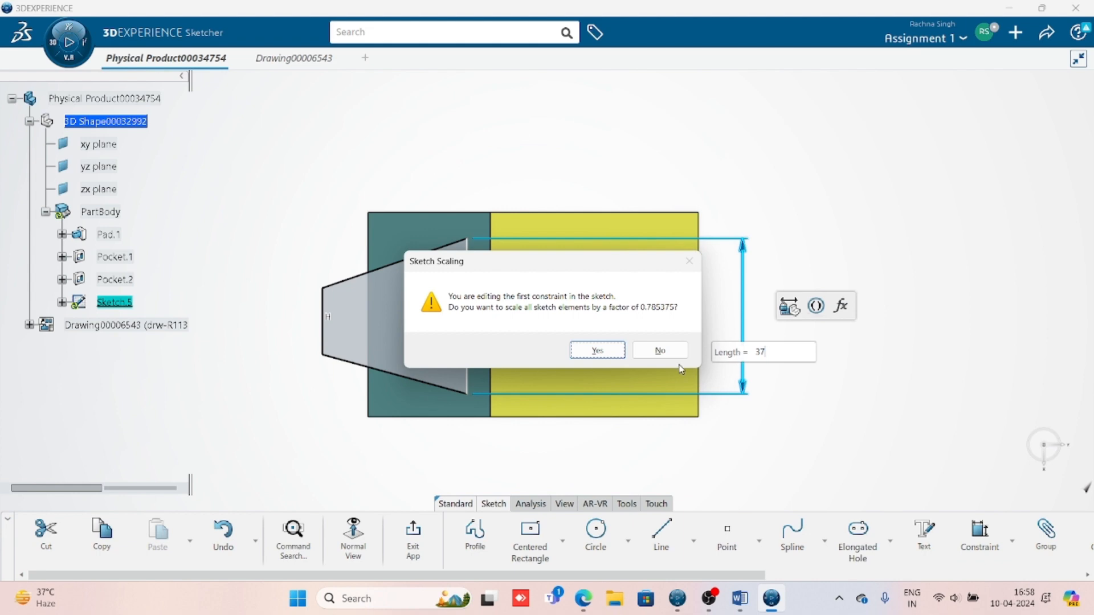
click(661, 351)
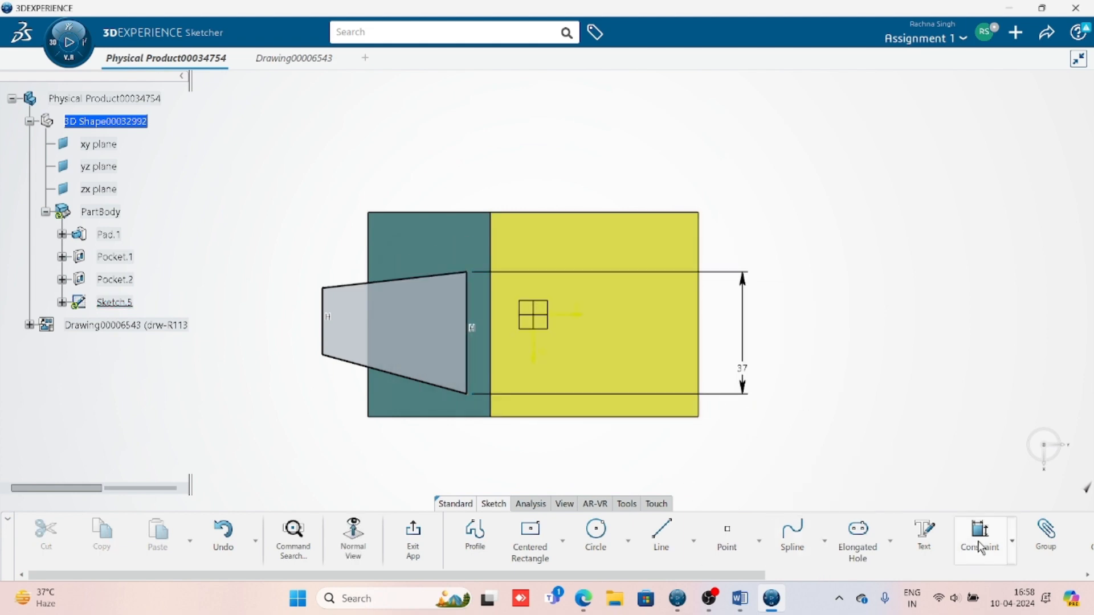
- Constrain the length of the trapezoid's narrow edge to 24 mm
click(980, 548)
click(322, 329)
click(281, 326)
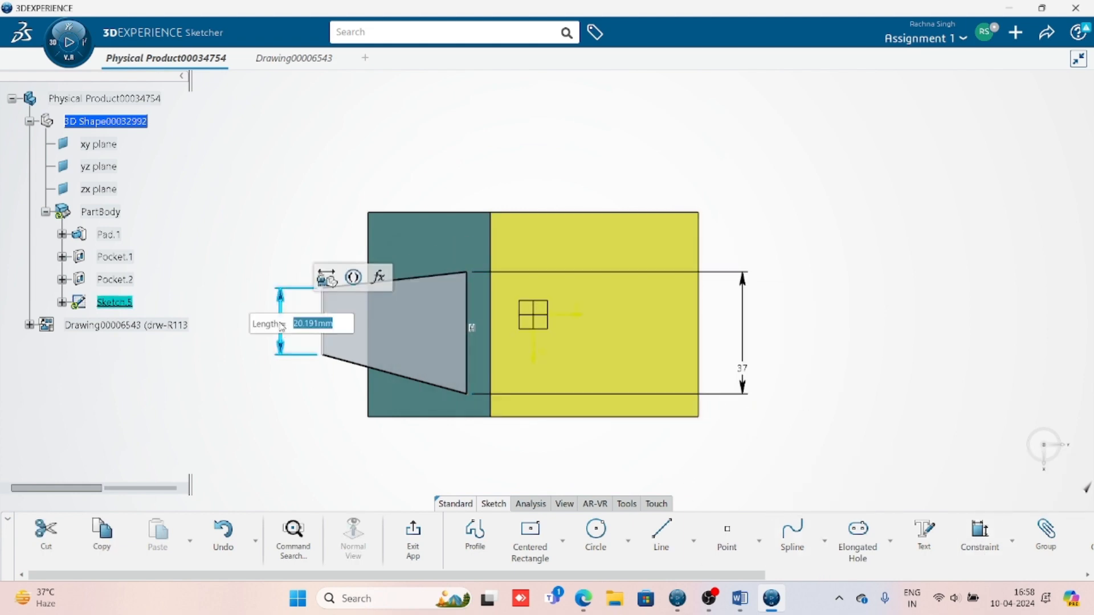
text(24)
key(Return)
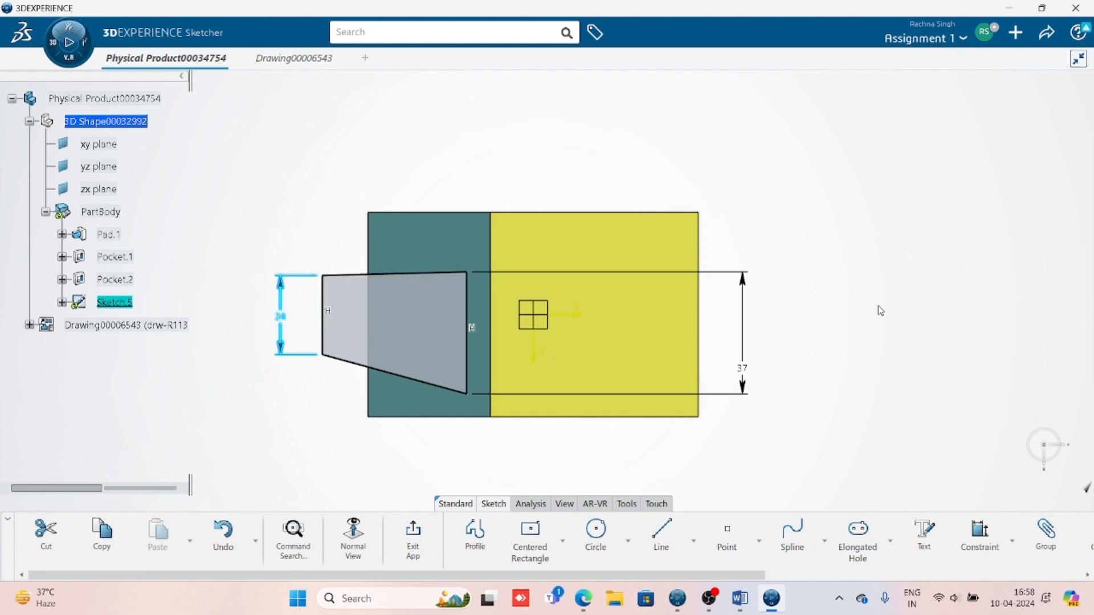
click(880, 311)
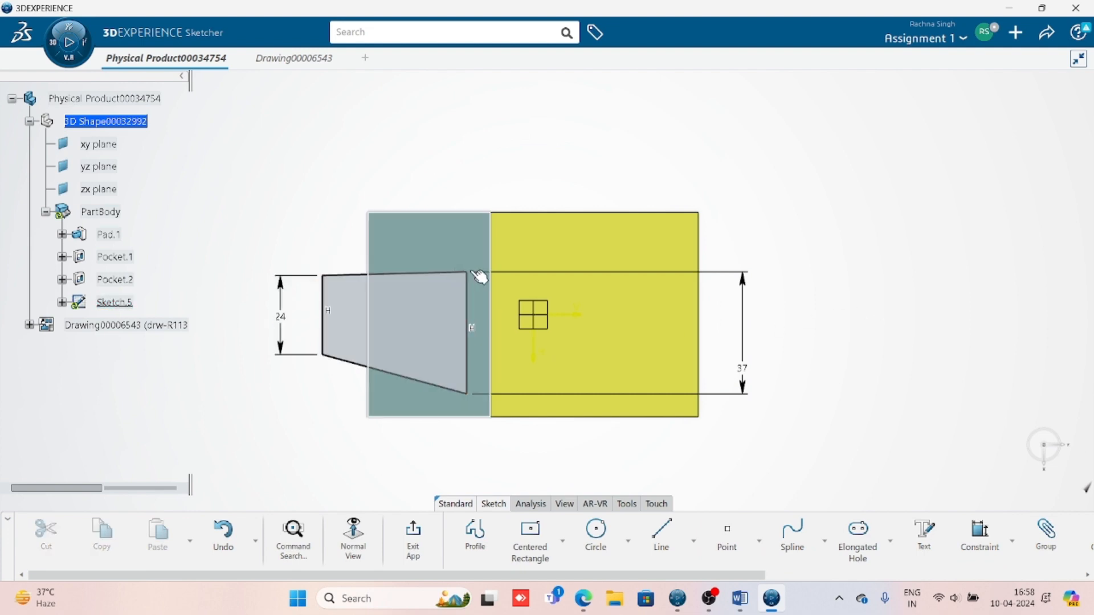
- Shift the trapezoid's wide edge by its upper corner, and make the two side lines symmetric about the sketch's V axis
drag(469, 272, 466, 233)
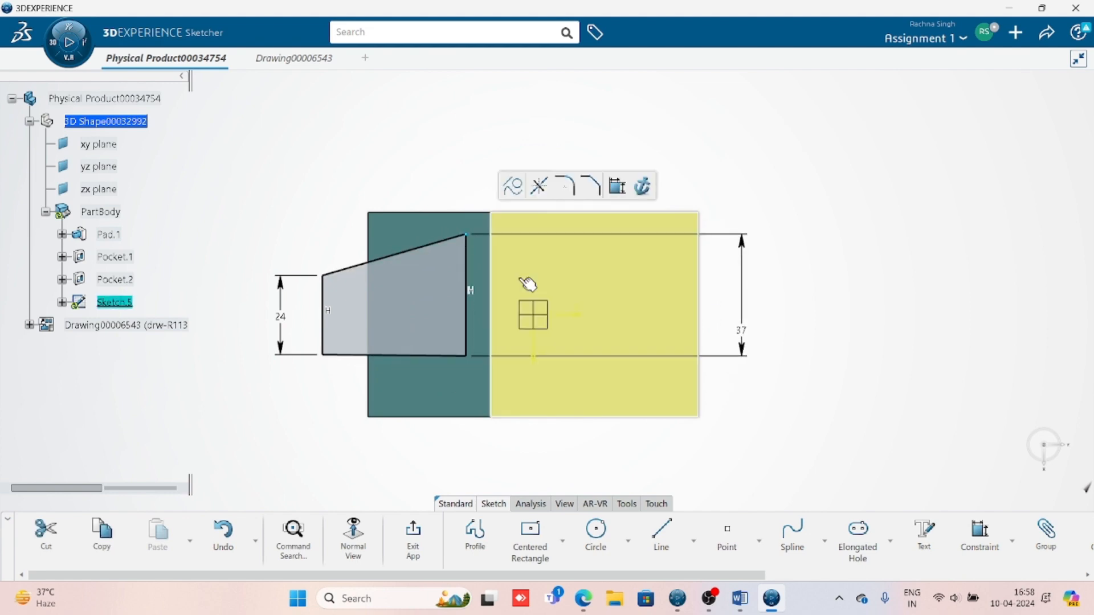
click(786, 361)
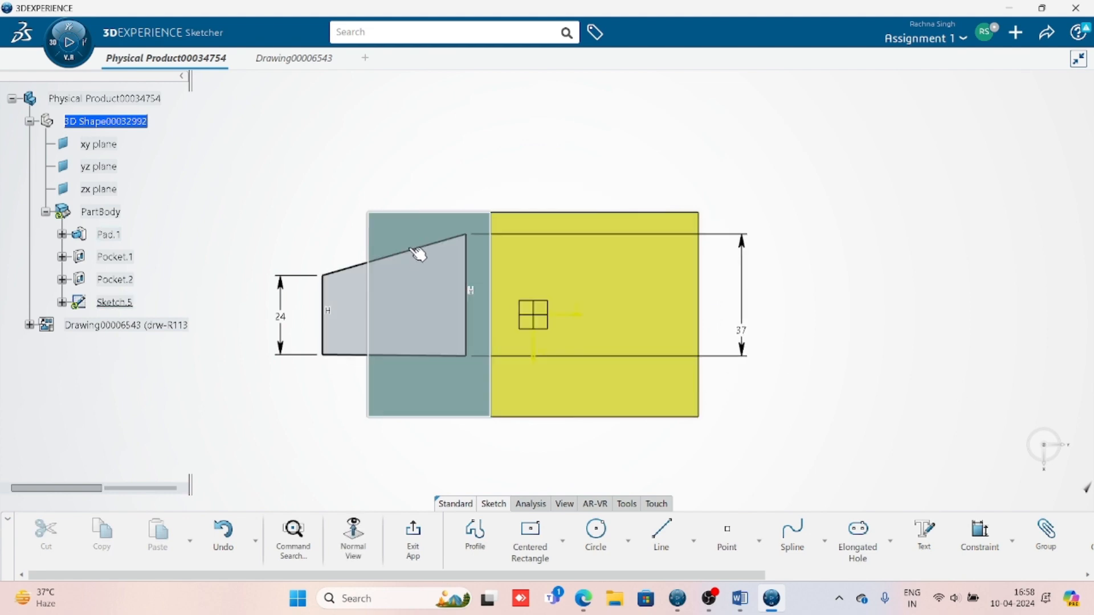
click(419, 248)
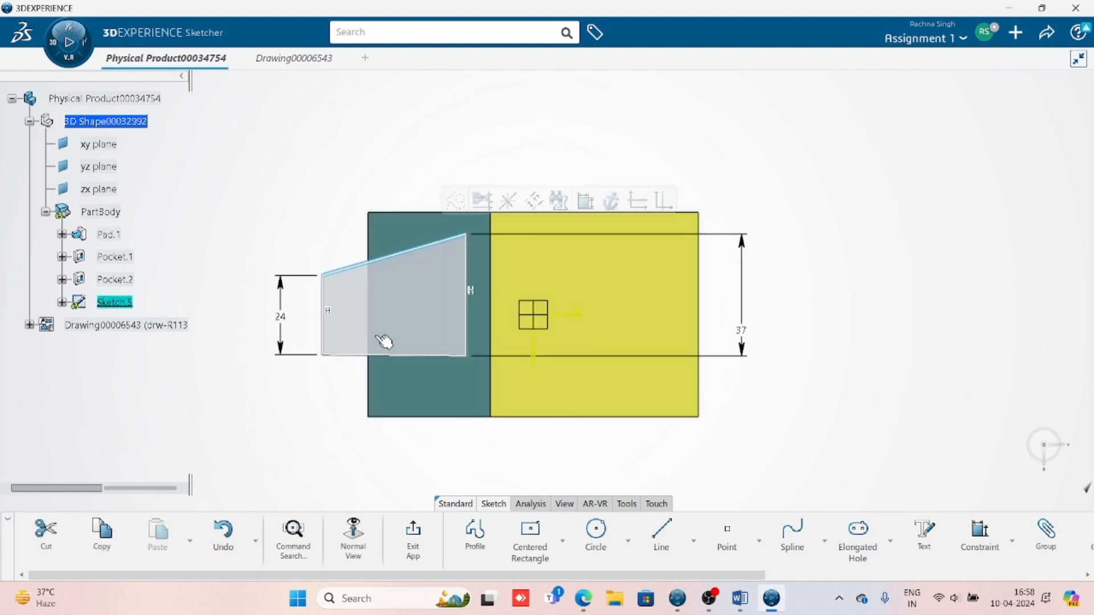
ctrl+click(350, 356)
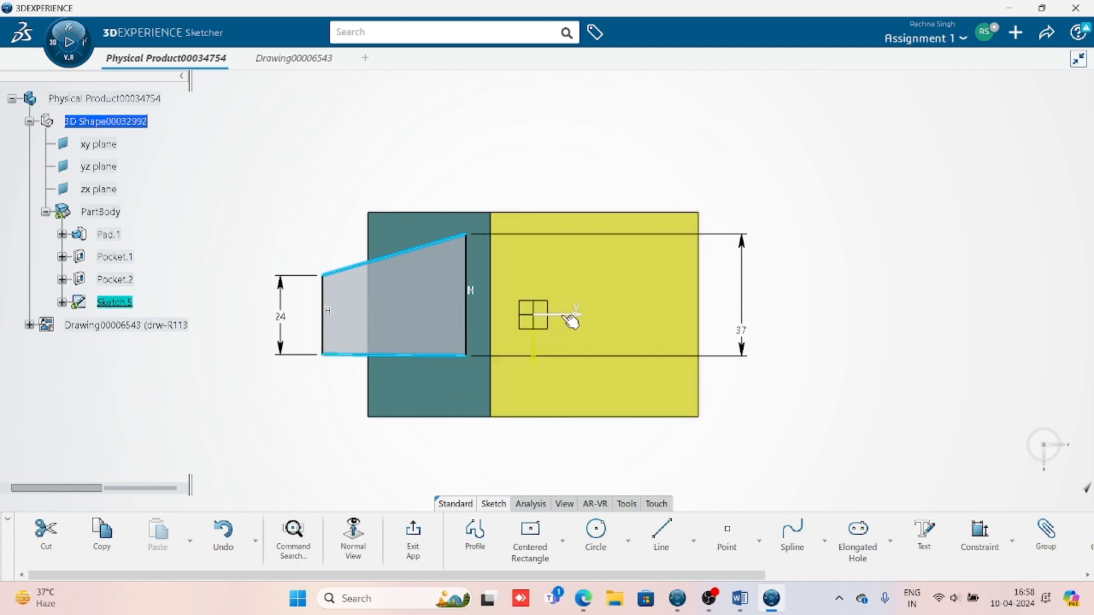
ctrl+click(570, 315)
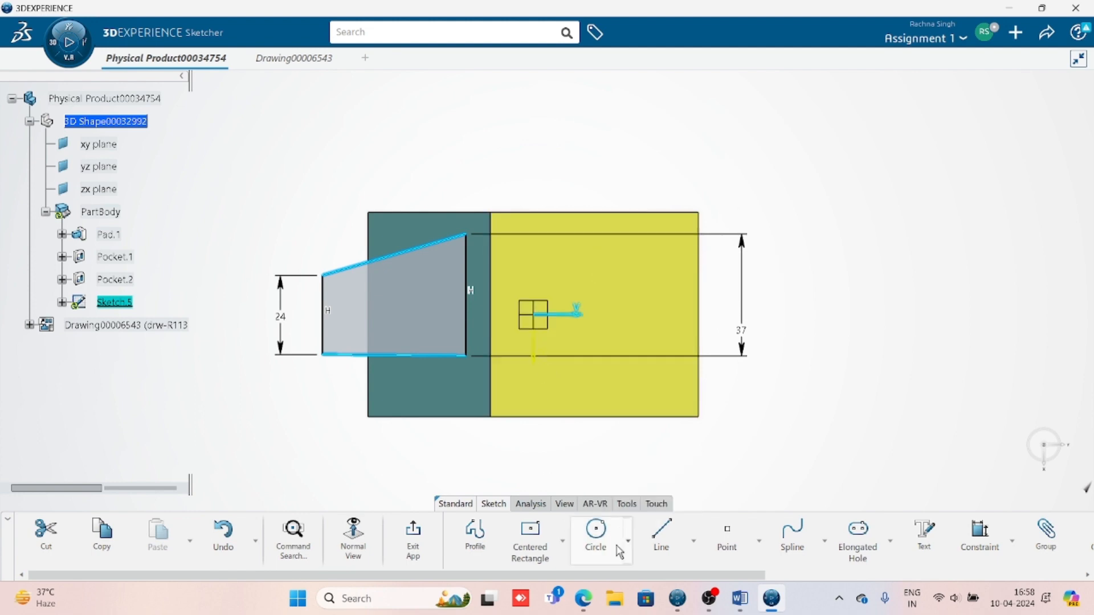
click(1013, 541)
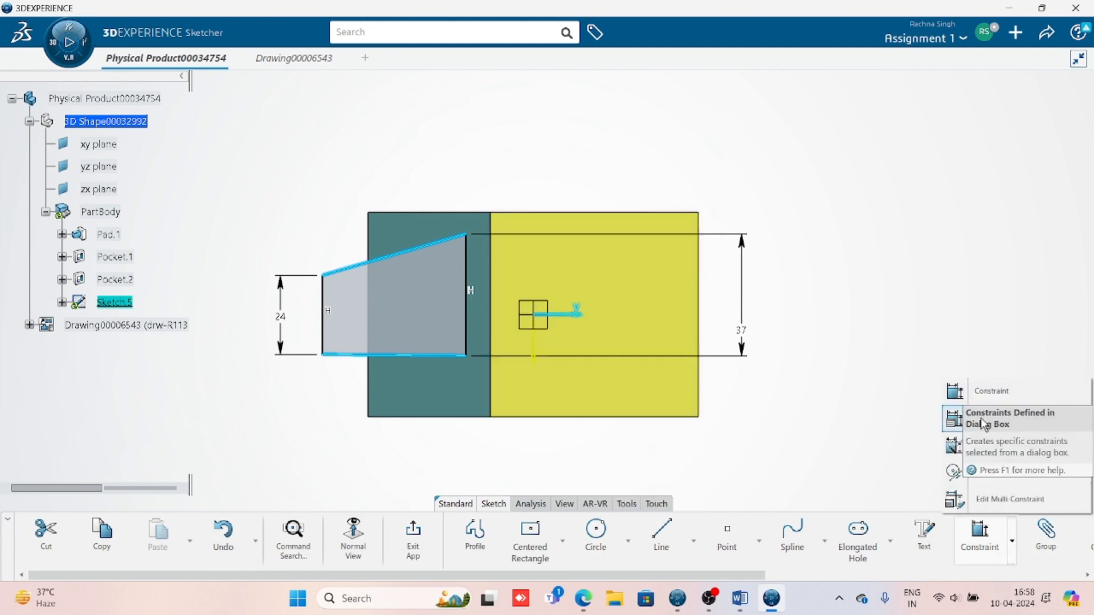
click(984, 423)
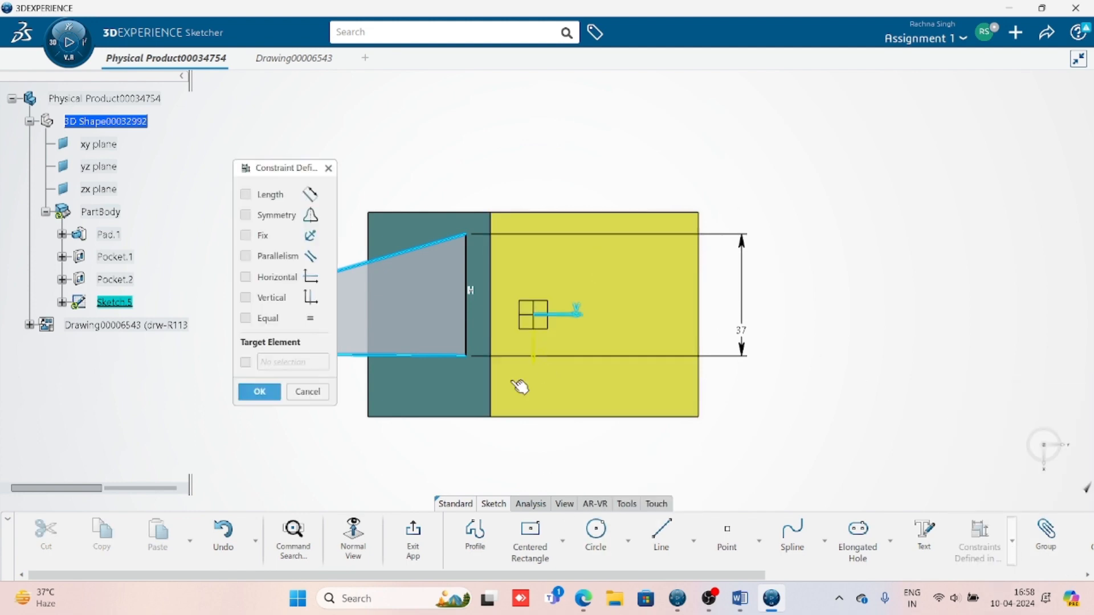
click(277, 215)
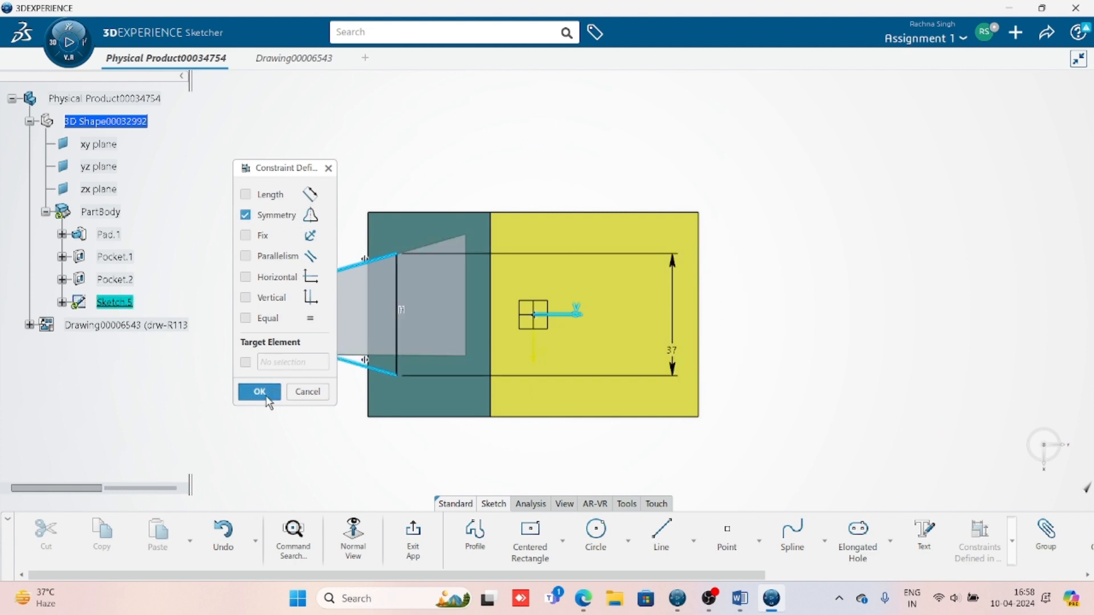
click(264, 391)
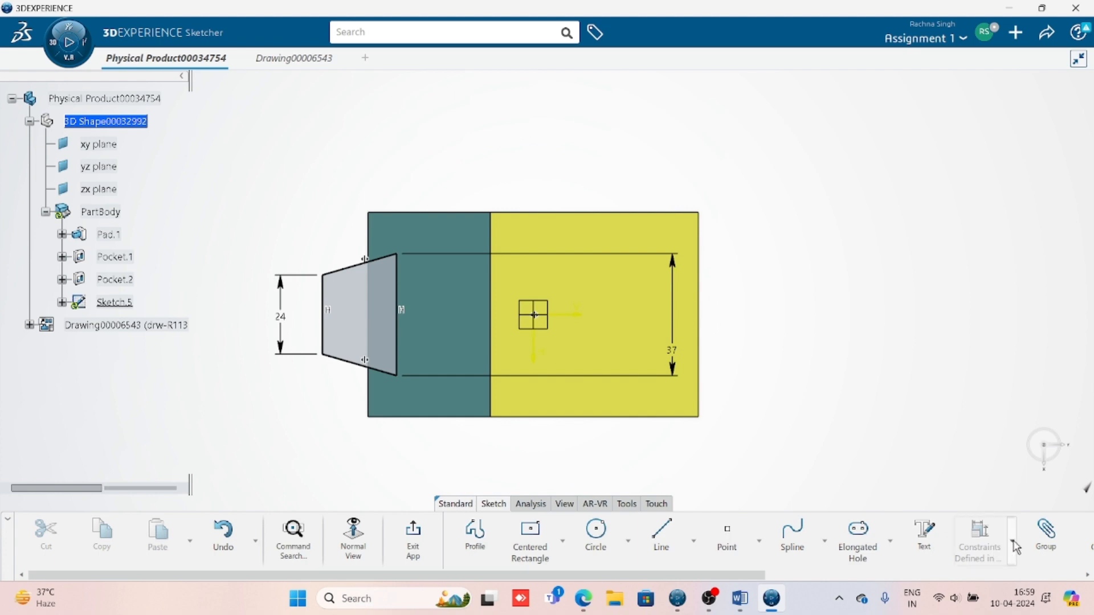
- Constrain the trapezoid's wide edge coincident with the step edge between the raised block and the yellow face
click(994, 548)
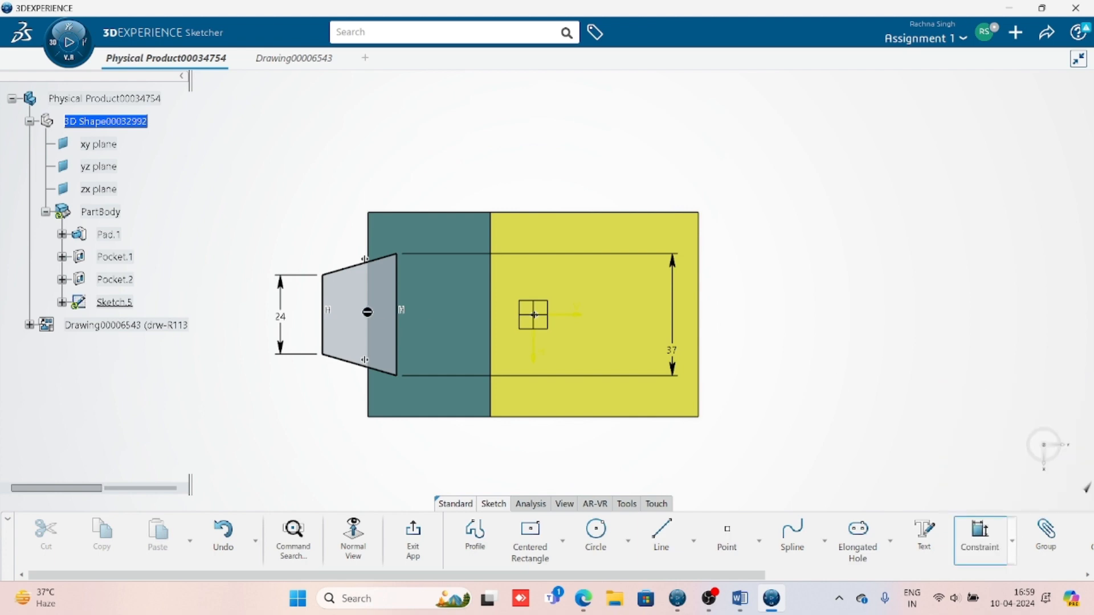
click(398, 342)
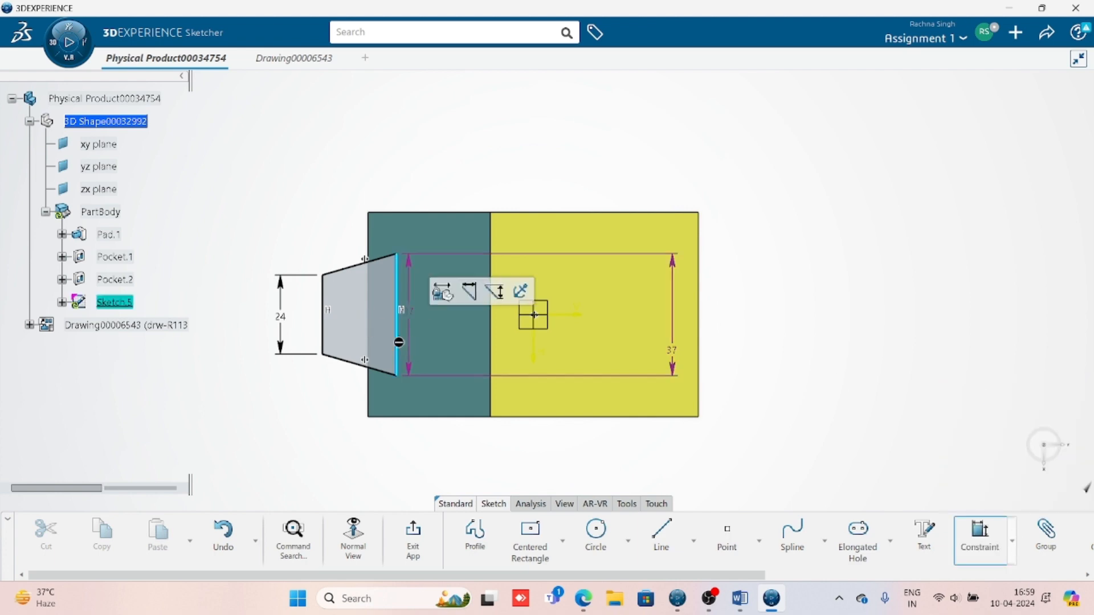
click(494, 350)
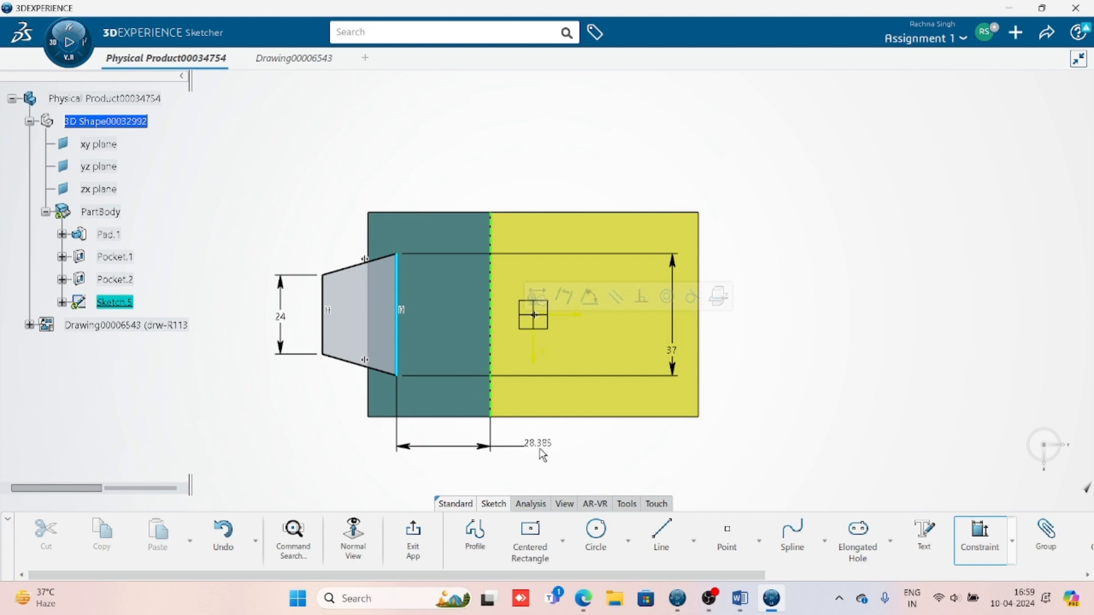
right_click(542, 453)
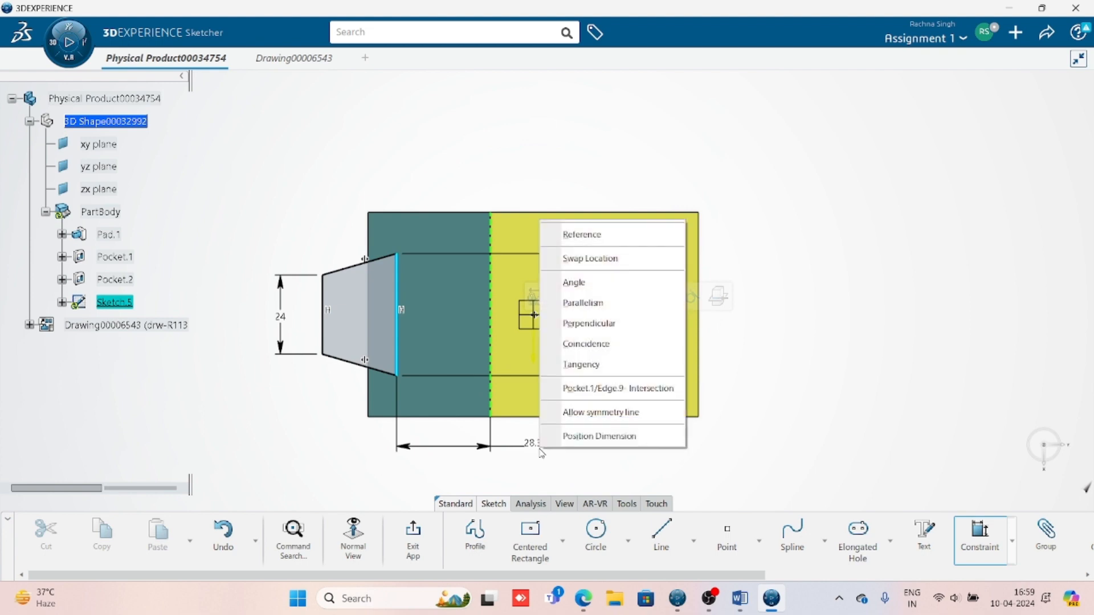
click(572, 344)
- Constrain the trapezoid's narrow edge coincident with the outer end edge of the raised block
click(980, 536)
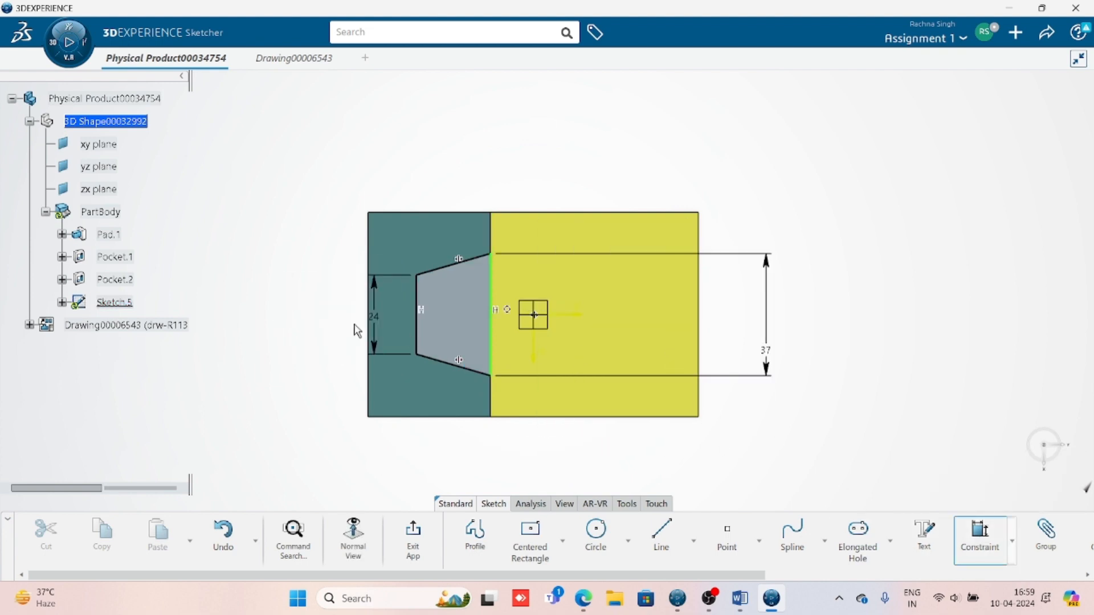
click(421, 332)
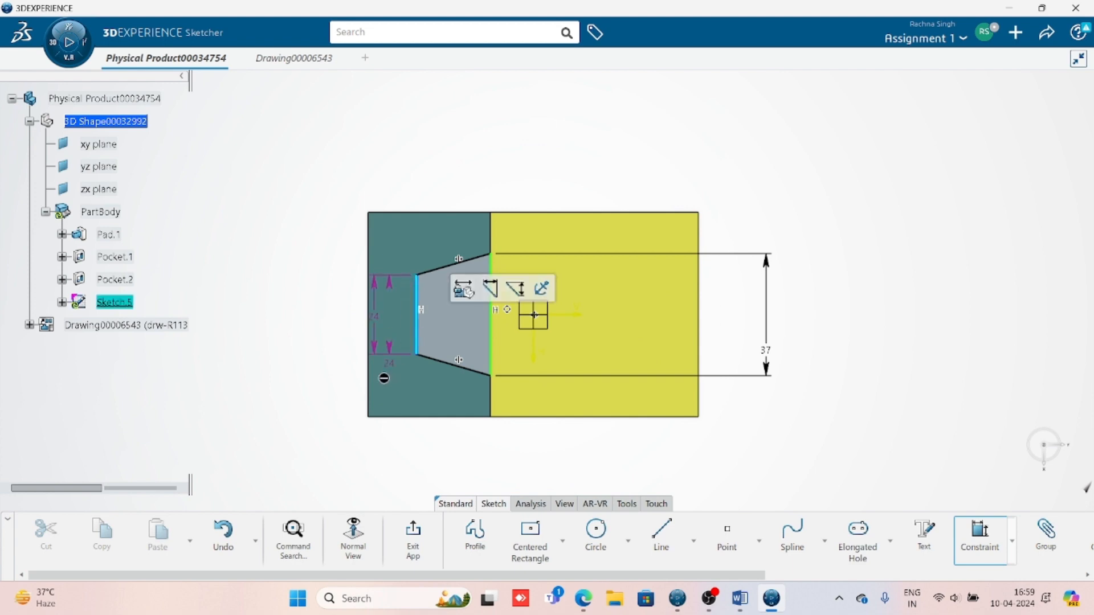
click(372, 404)
right_click(327, 345)
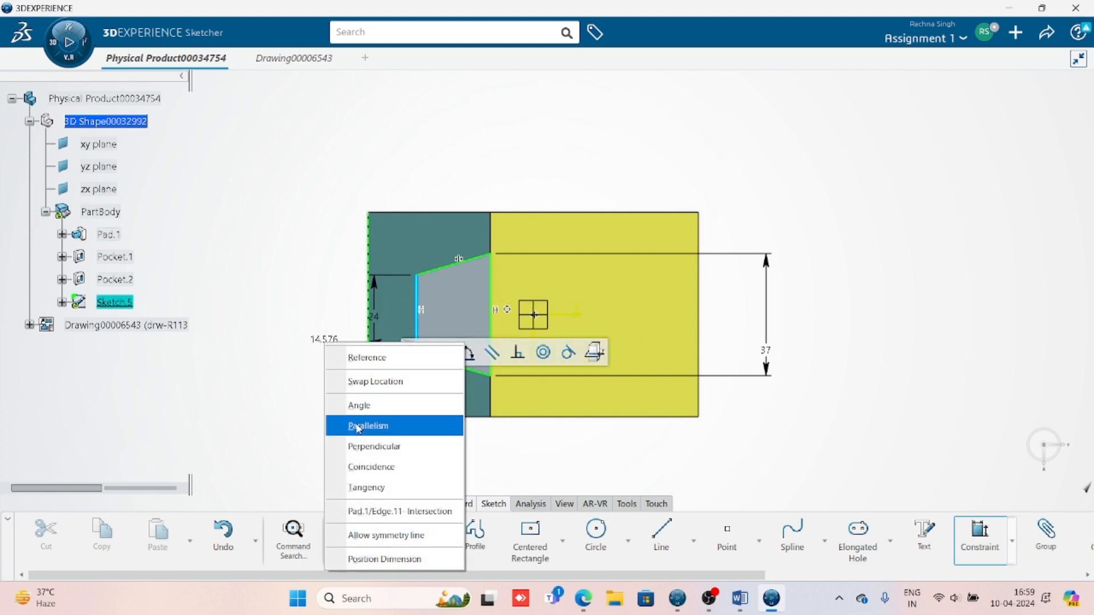
click(374, 466)
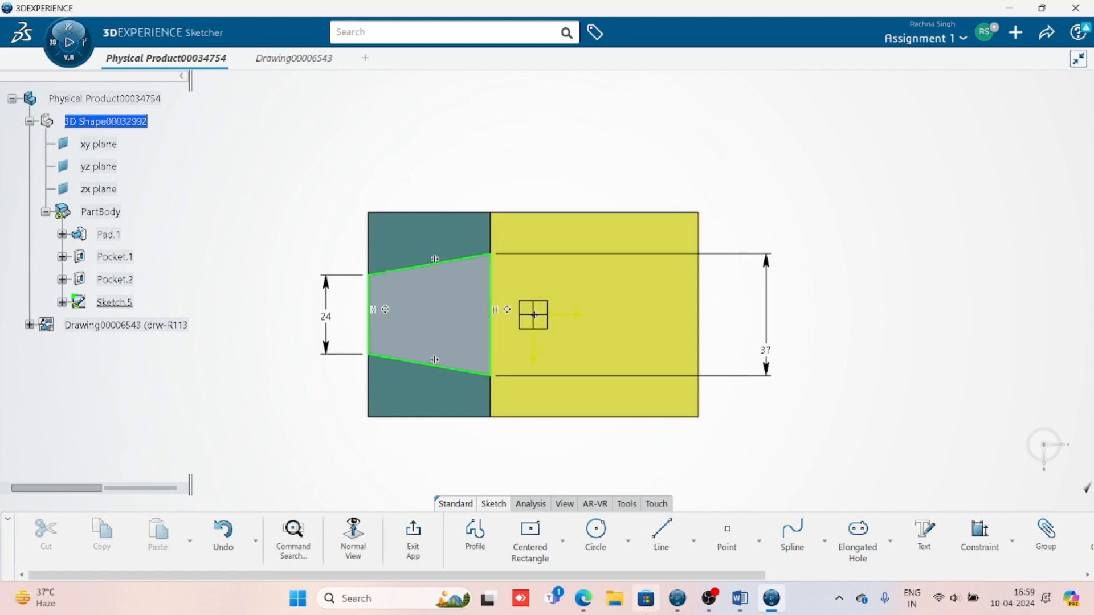
- Examine the section, plan and side views of the Word reference drawing for the recess depth, and return to CATIA
click(740, 598)
scroll(417, 388, down, 7)
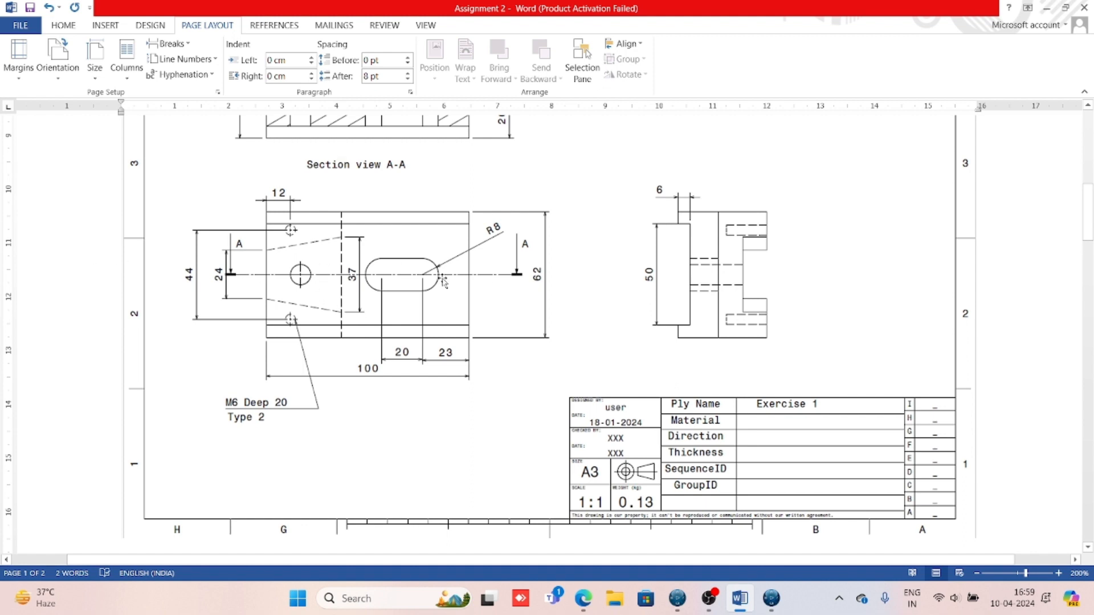
scroll(417, 325, up, 3)
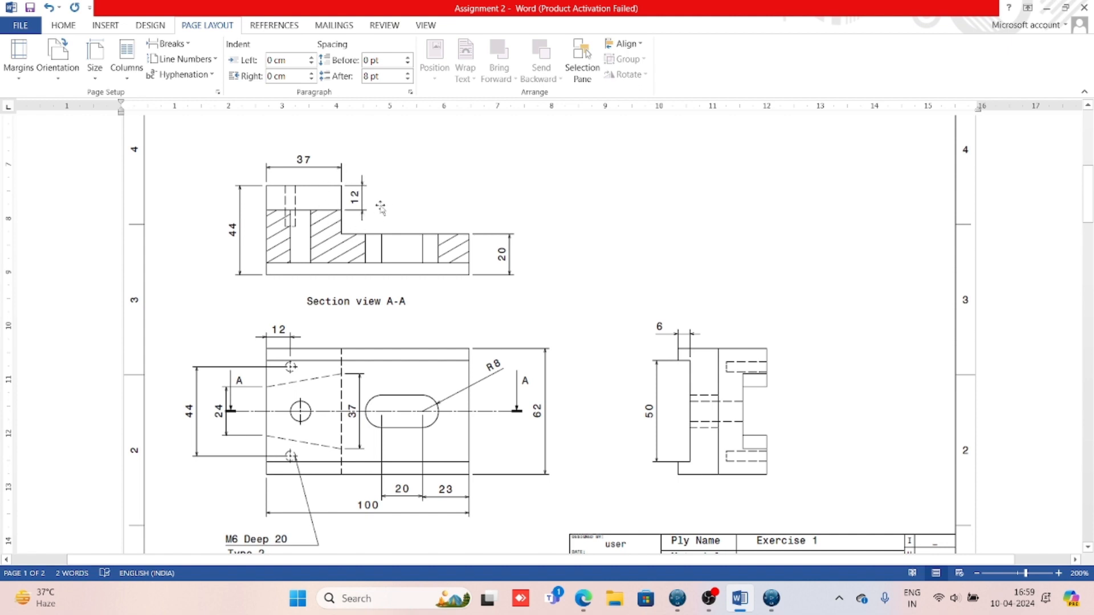
scroll(298, 188, up, 6)
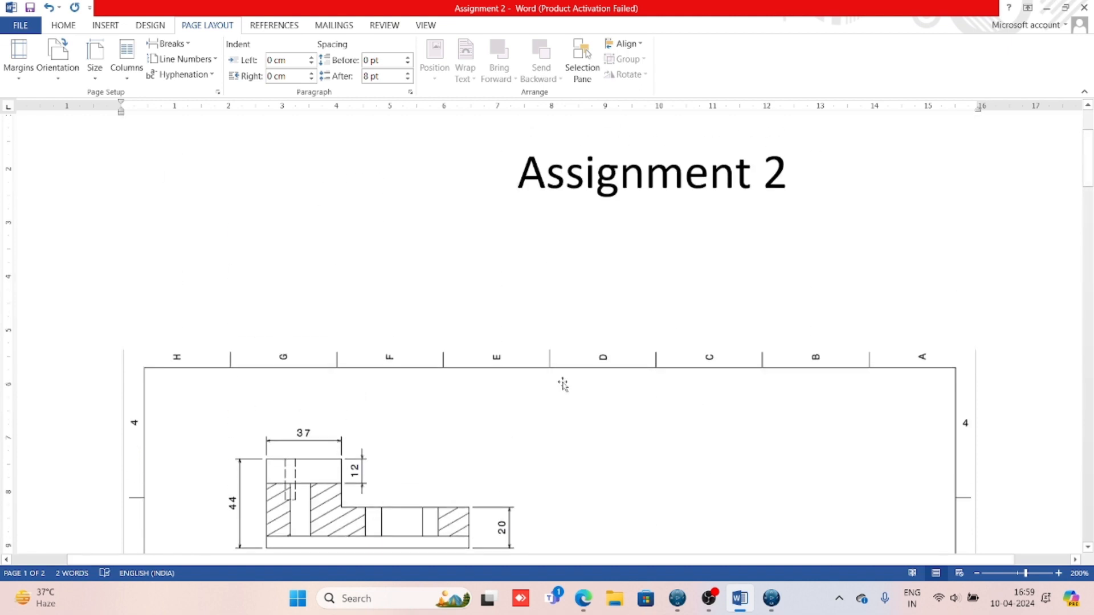
scroll(506, 416, down, 7)
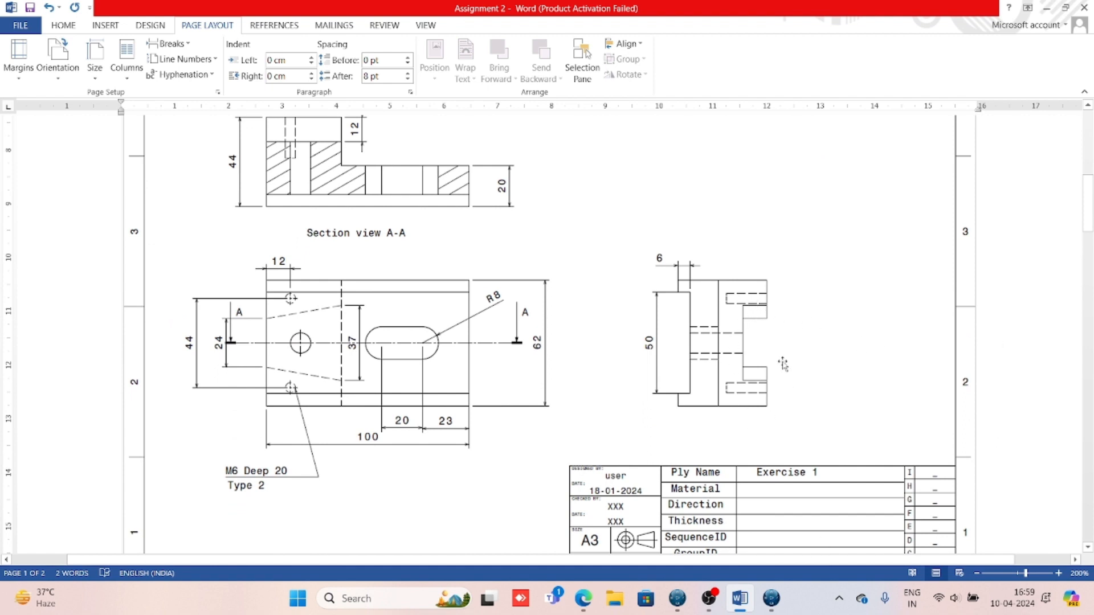
click(771, 598)
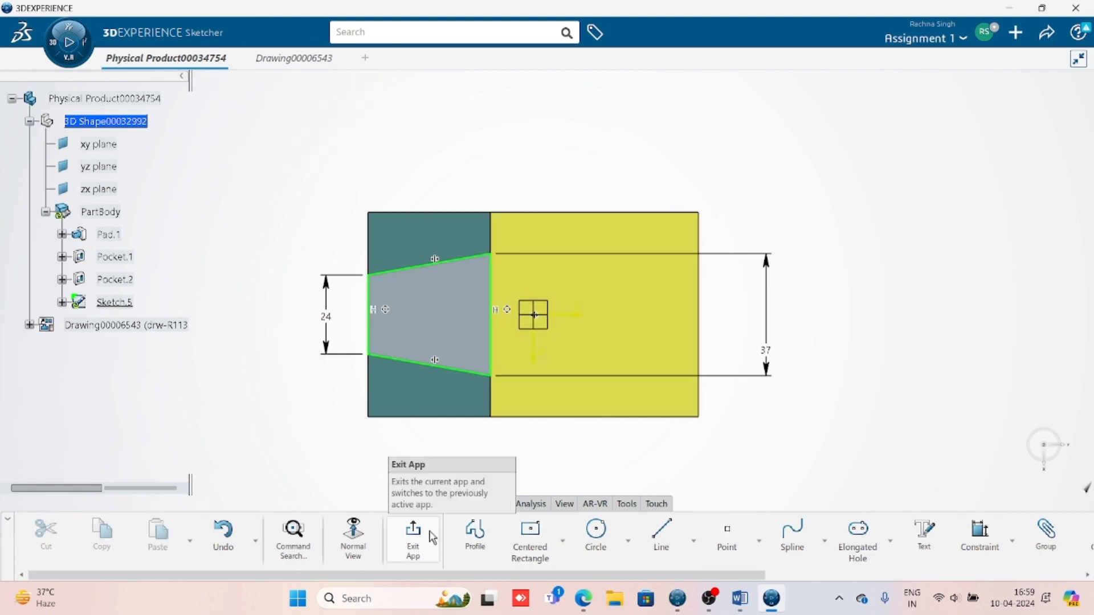
- Finish the sketch and cut the trapezoid into the raised block as a Dimension-type pocket 12 mm deep
click(413, 536)
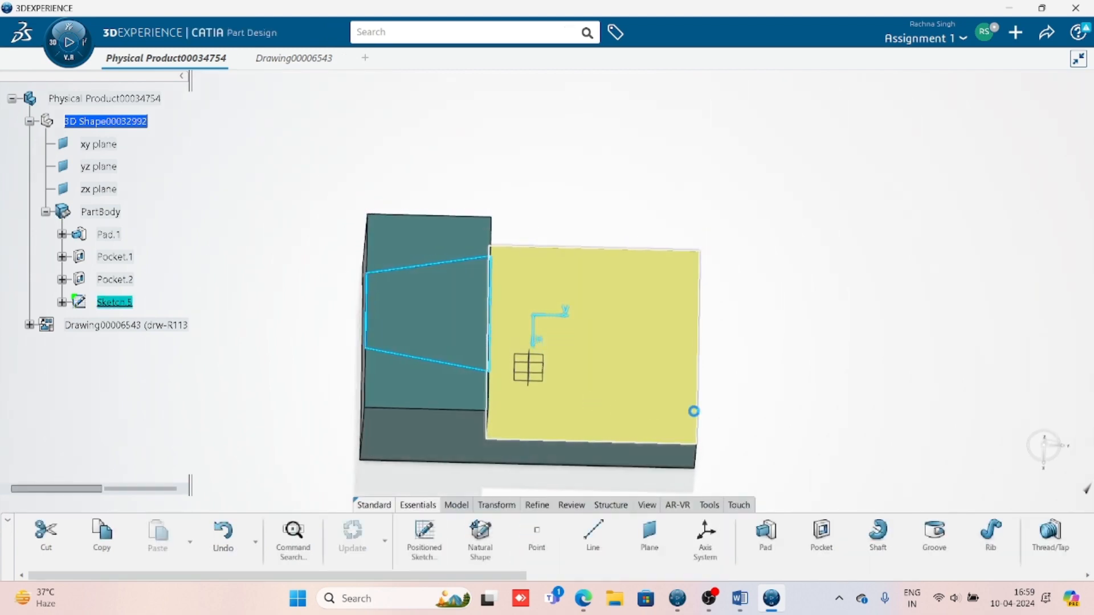
click(821, 535)
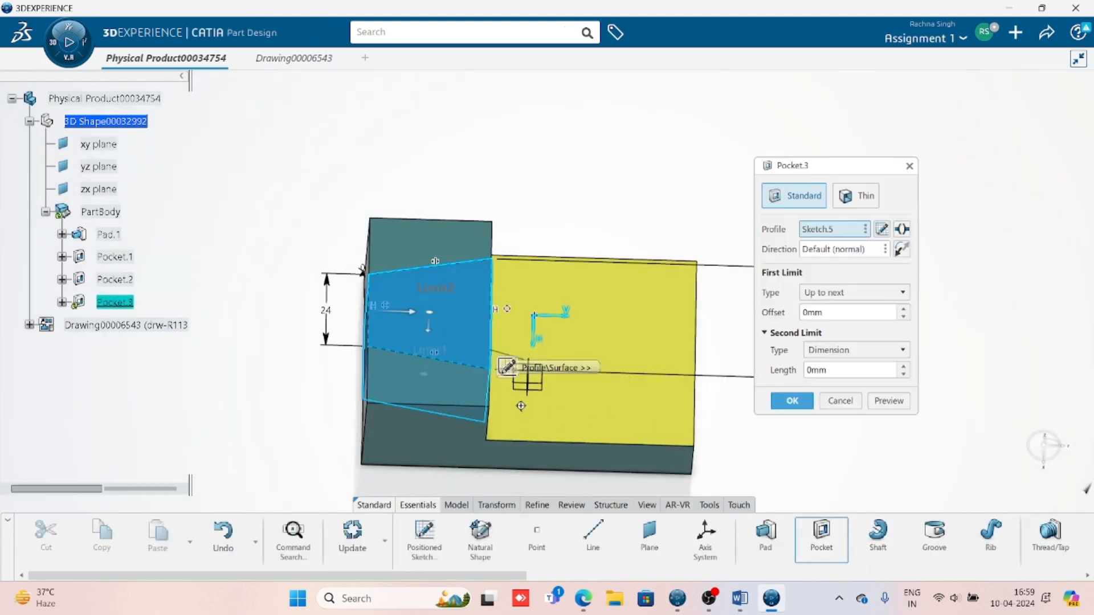
click(852, 293)
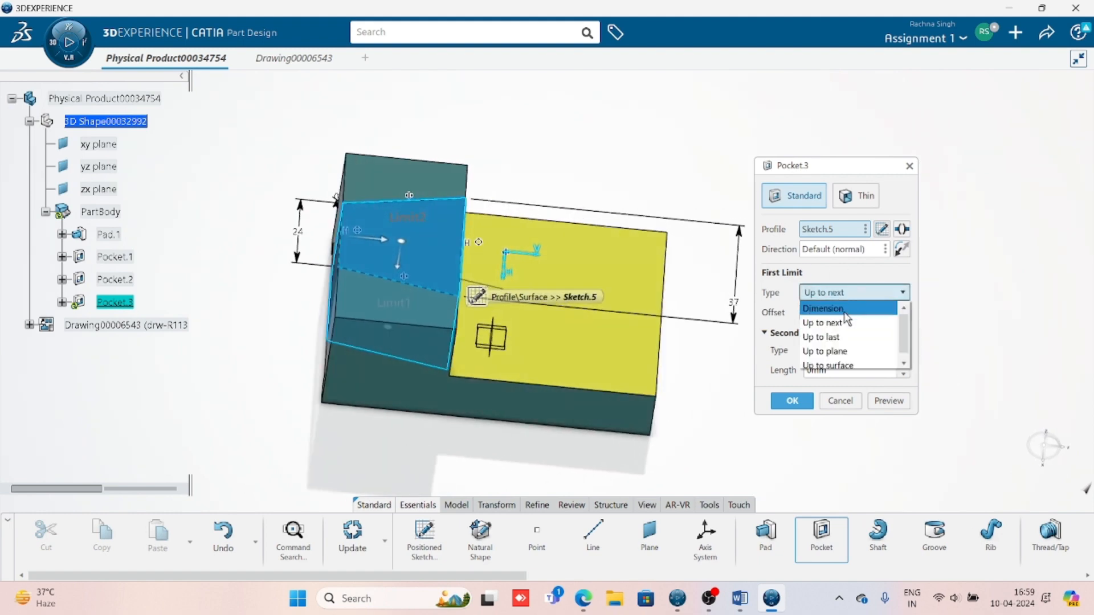
click(840, 306)
drag(855, 311, 791, 323)
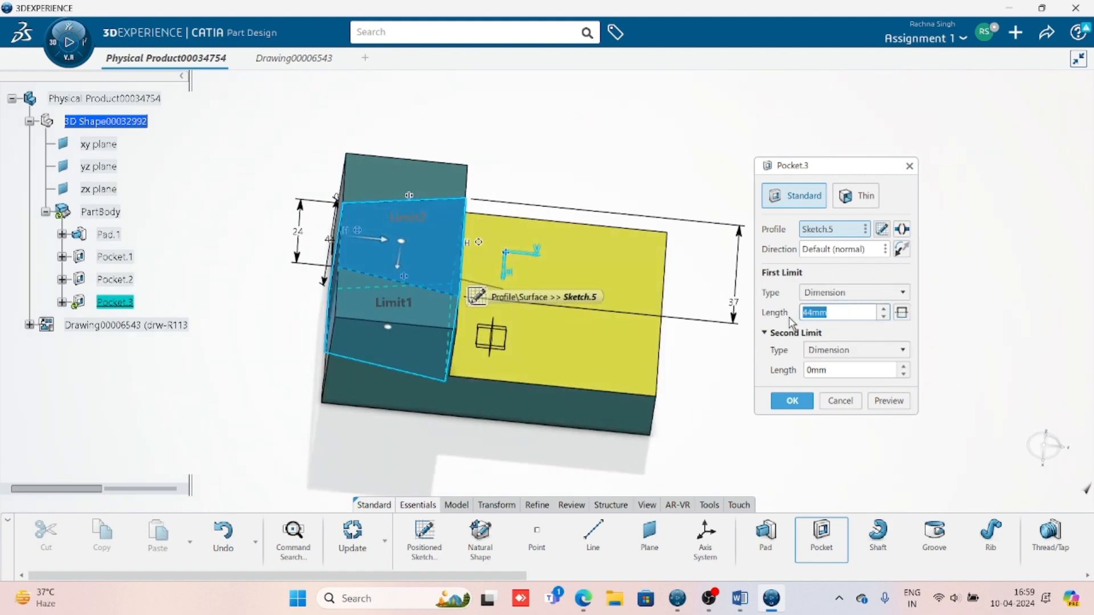
text(12)
click(882, 399)
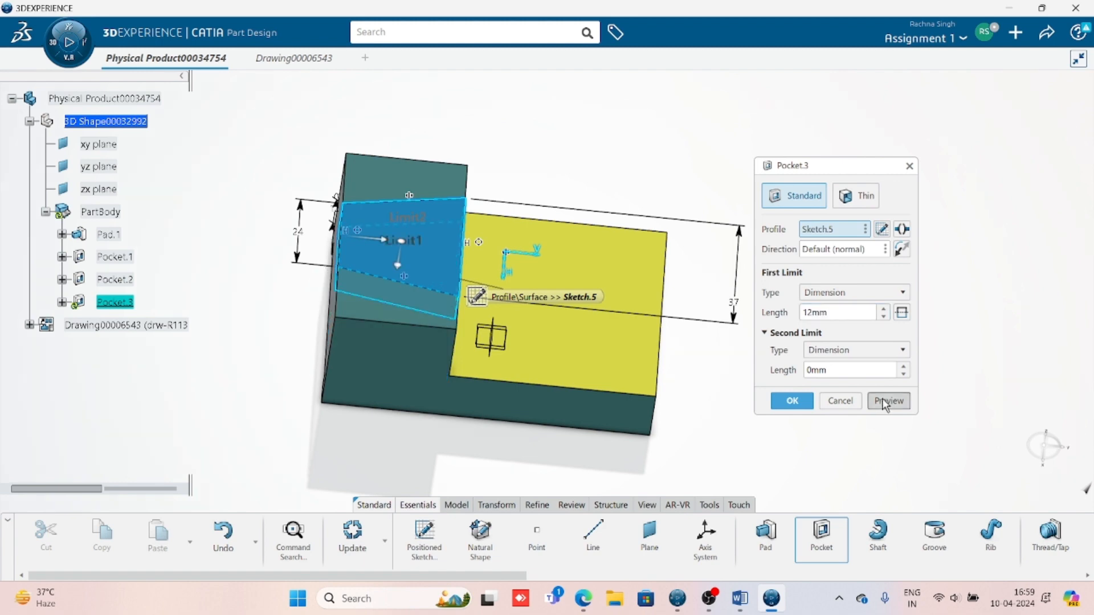
middle_drag(497, 419, 545, 350)
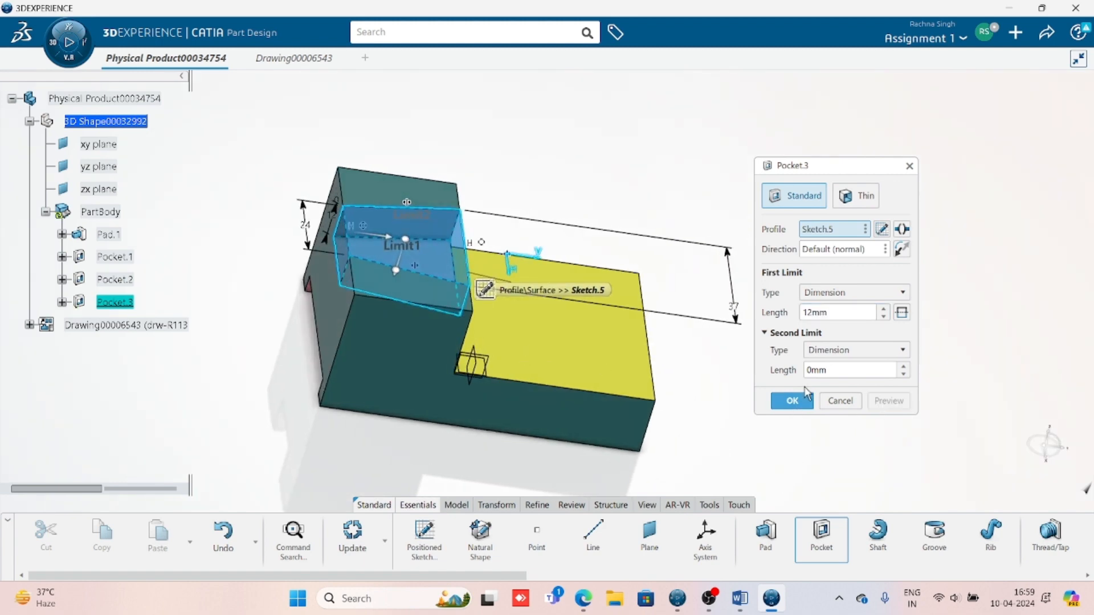
click(793, 400)
- Set the fill color of the tapered pocket to cyan in its graphic properties
middle_drag(409, 331, 453, 399)
right_click(123, 303)
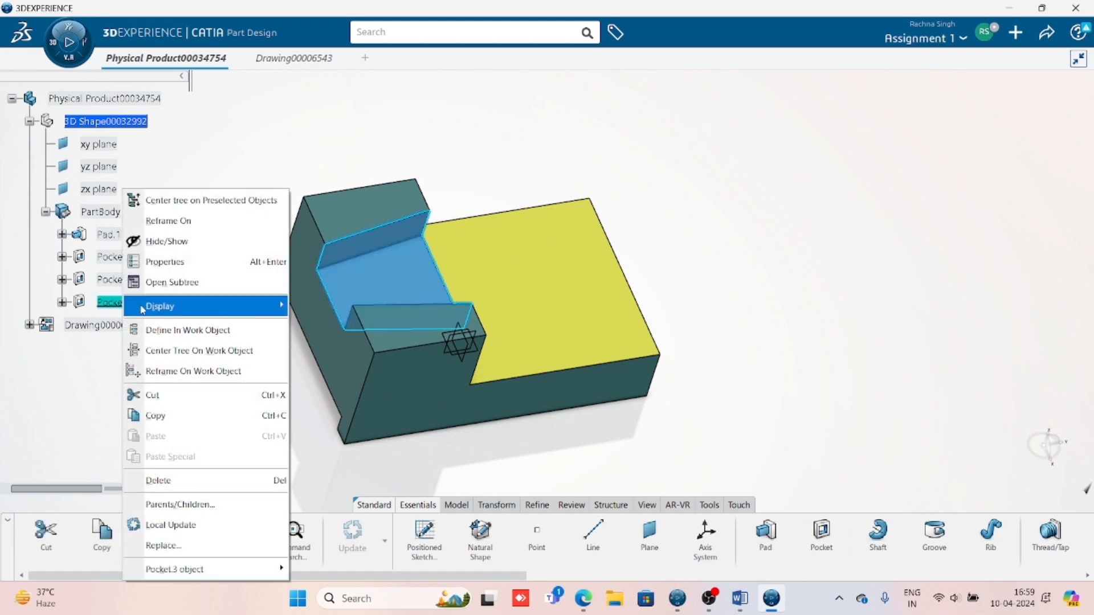
click(165, 262)
click(912, 207)
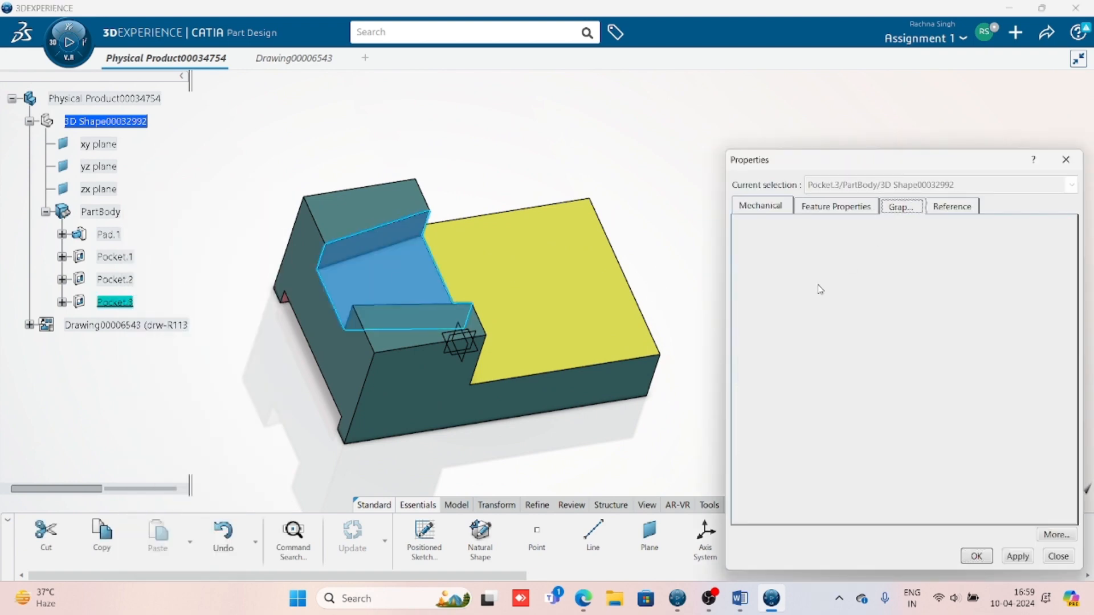
click(818, 262)
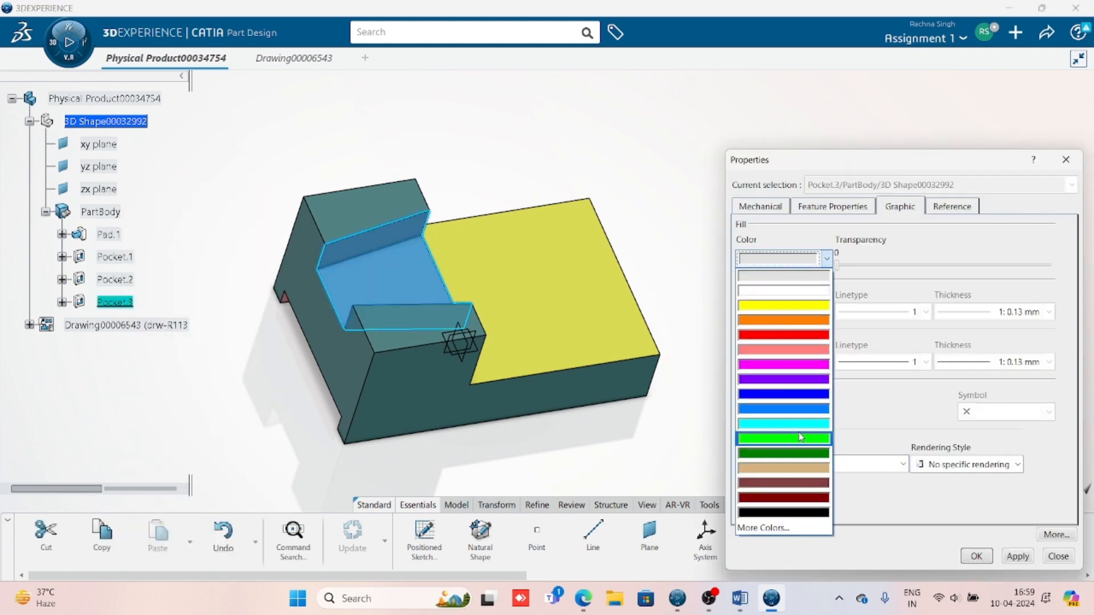
click(803, 428)
click(976, 556)
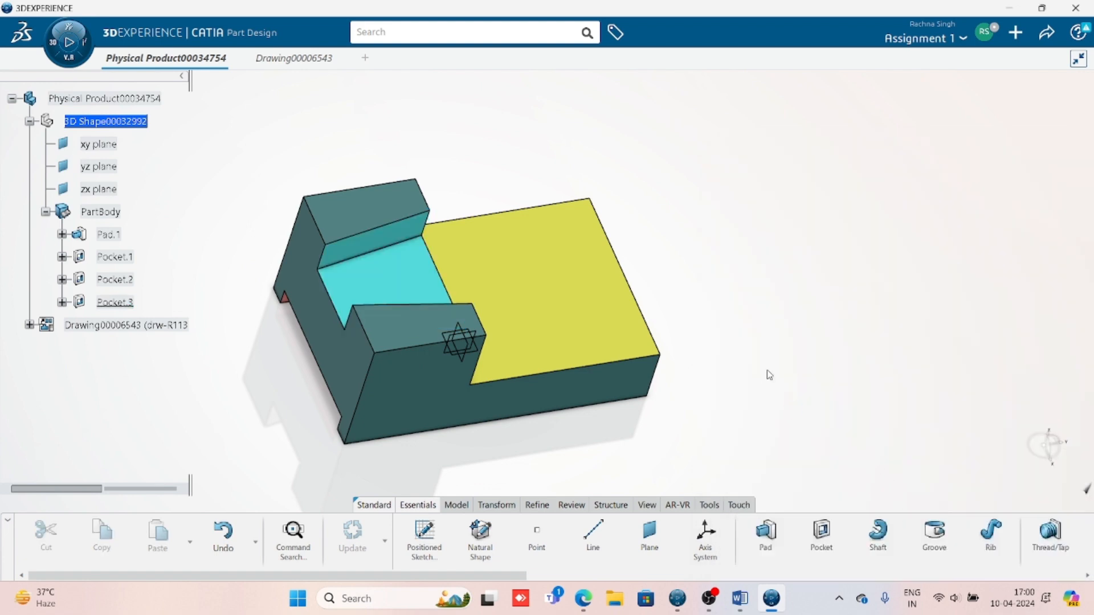
- Switch to the drawing and update the current sheet so its views include the tapered recess
key(ctrl+Tab)
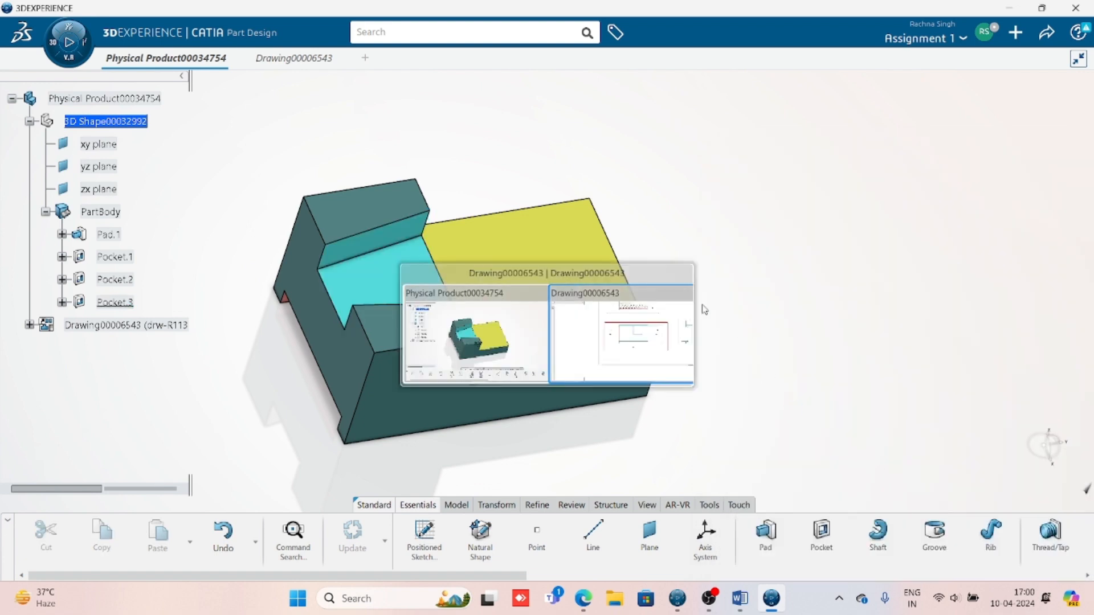
middle_drag(619, 328, 607, 323)
middle_drag(606, 323, 574, 359)
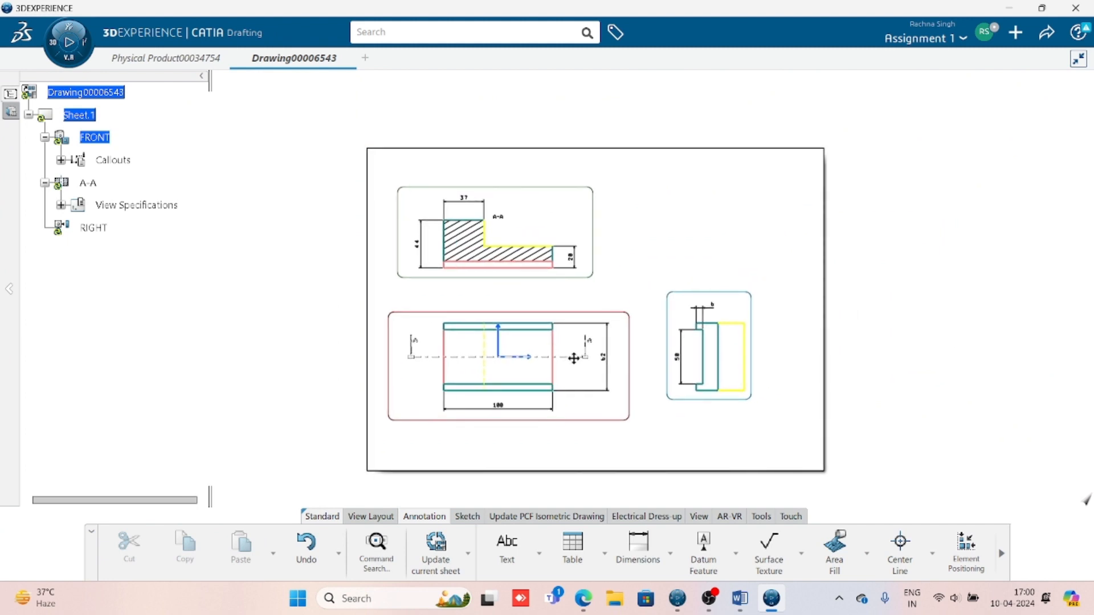
click(437, 546)
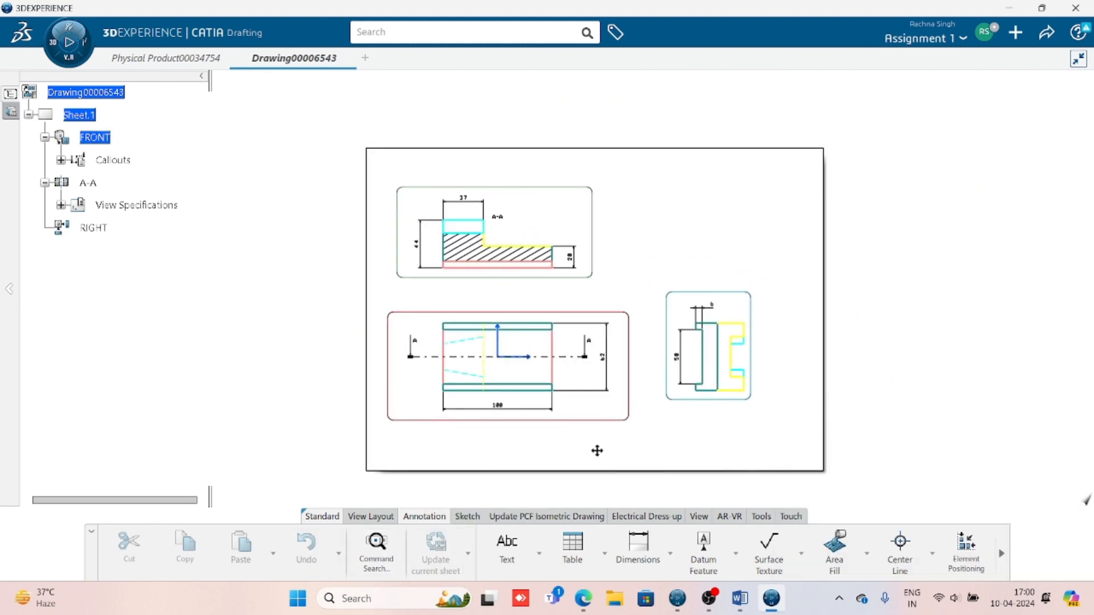
- Dimension the recess depth in section view A-A, placing the dimension beside the raised block
middle_drag(596, 449, 671, 348)
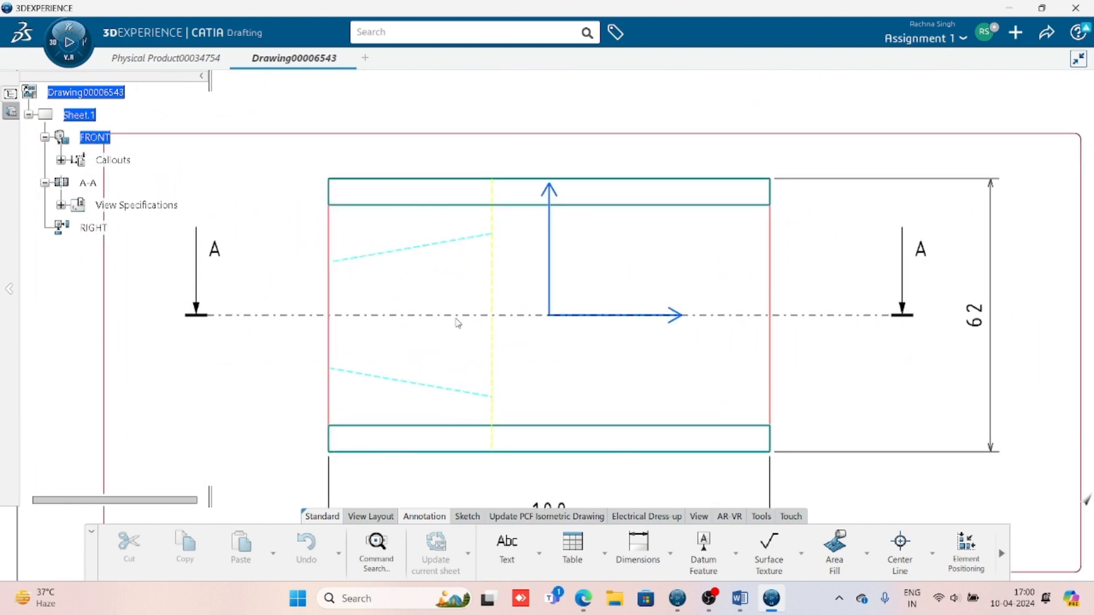
middle_drag(458, 323, 454, 255)
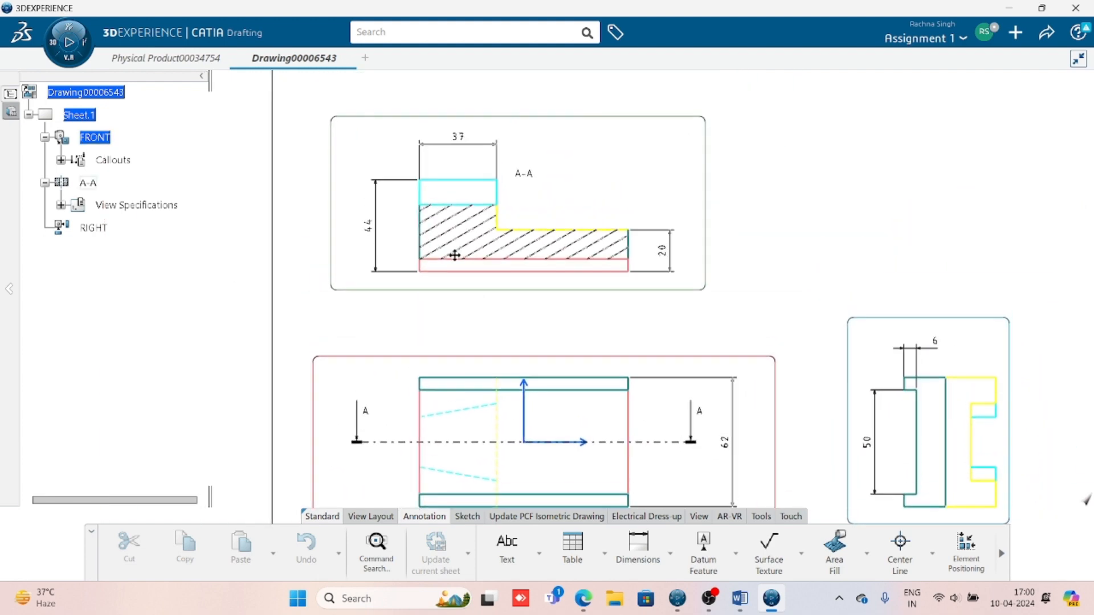
scroll(455, 254, up, 2)
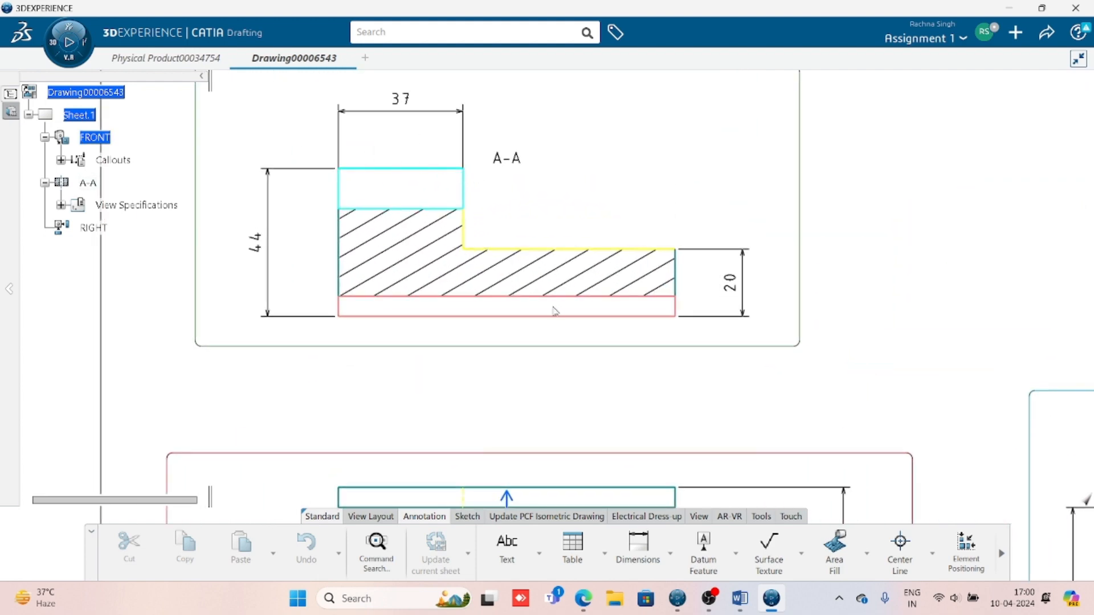
middle_drag(625, 350, 615, 333)
click(639, 544)
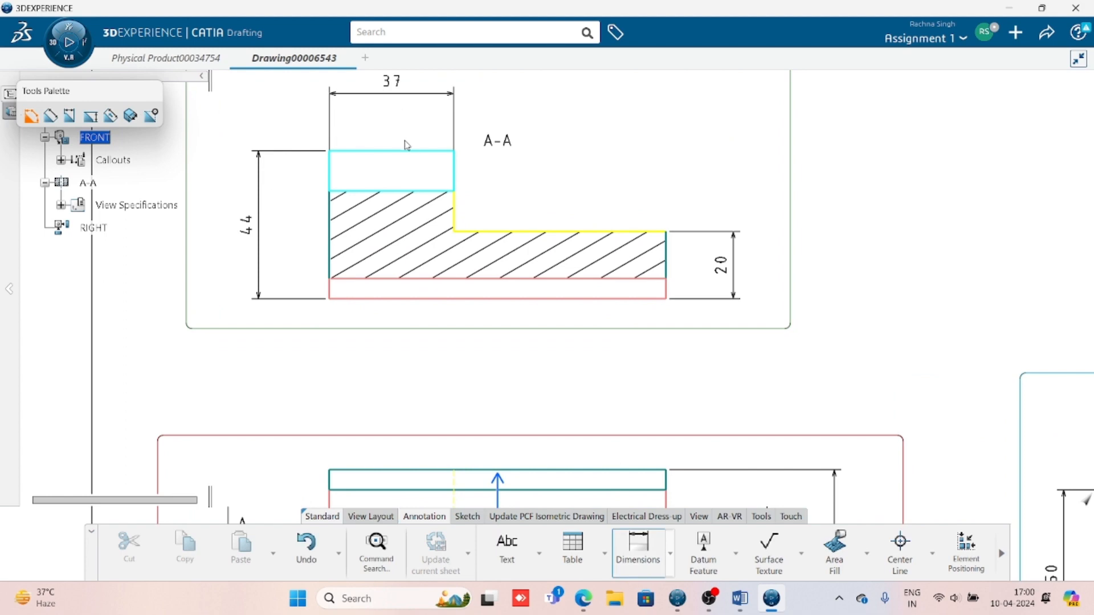
click(436, 152)
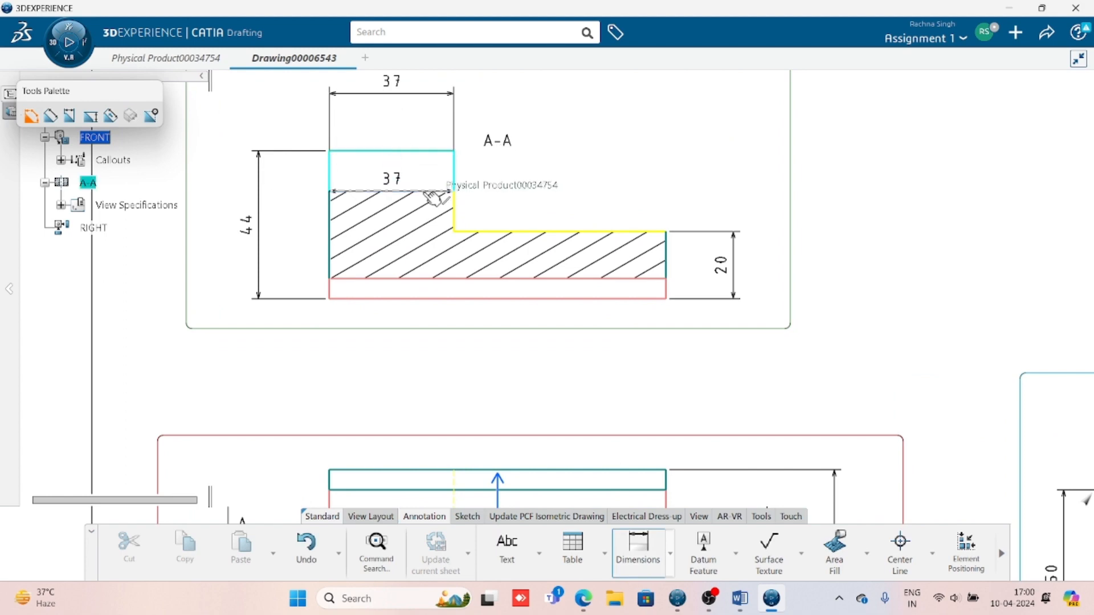
click(424, 193)
click(484, 182)
- Dimension the narrow end of the tapered recess in the front view, placing the dimension outside the block's end
middle_drag(568, 276, 565, 300)
click(639, 545)
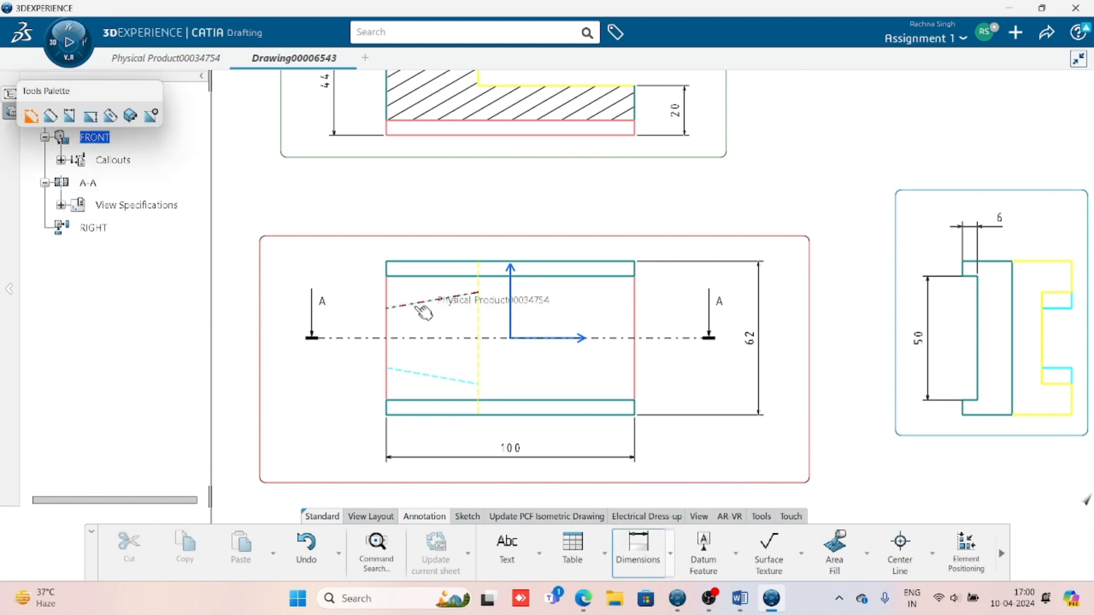
click(421, 310)
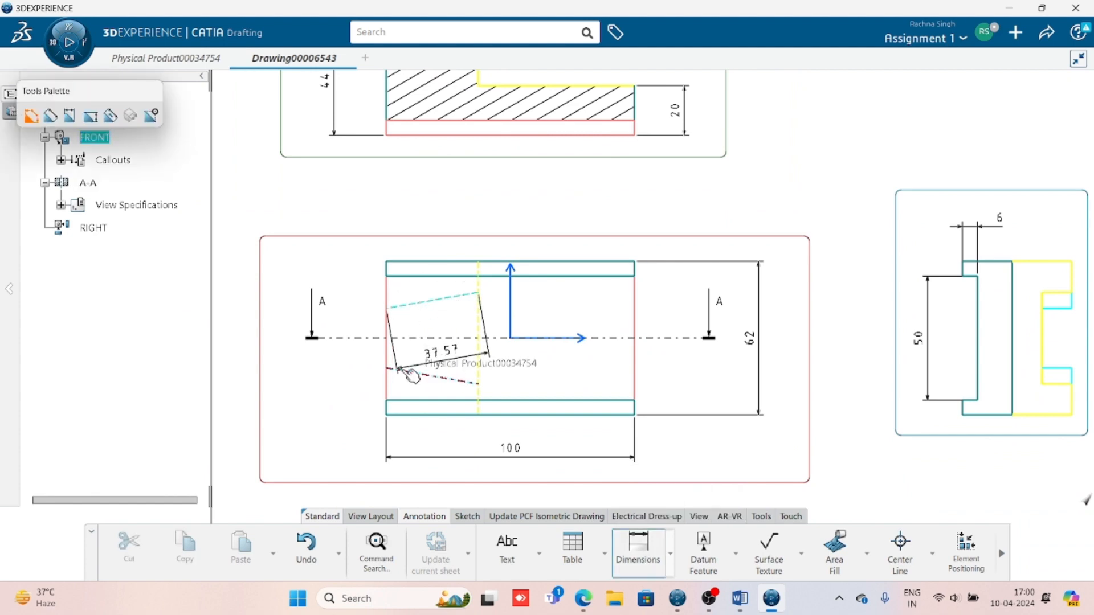
click(409, 373)
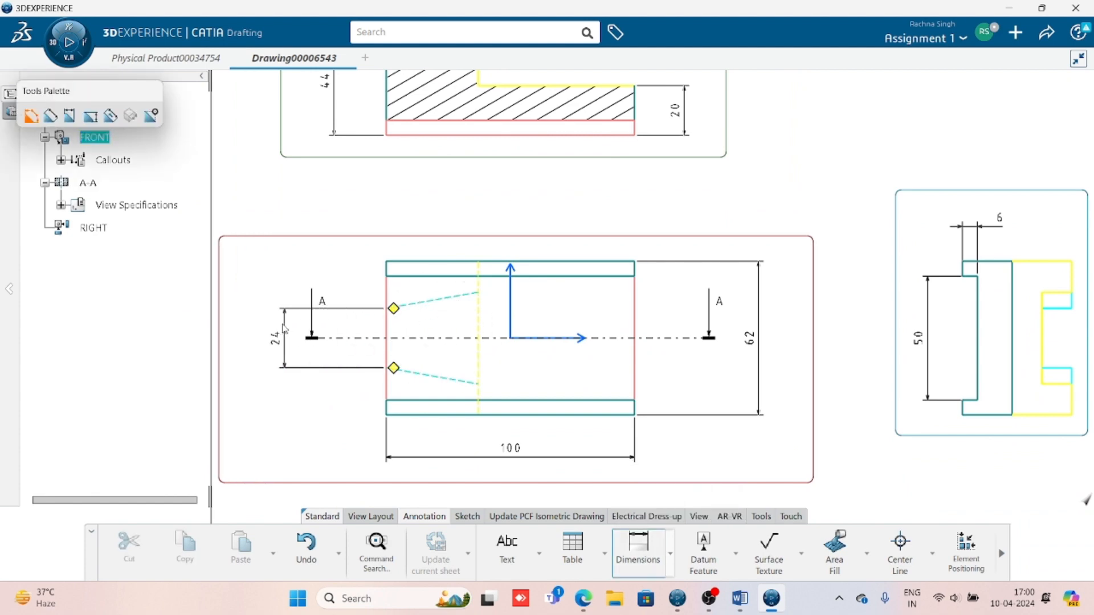
click(279, 330)
- Dimension the wide end of the tapered recess in the front view as a forced vertical dimension, placed between the block's end and the overall width dimension
click(638, 544)
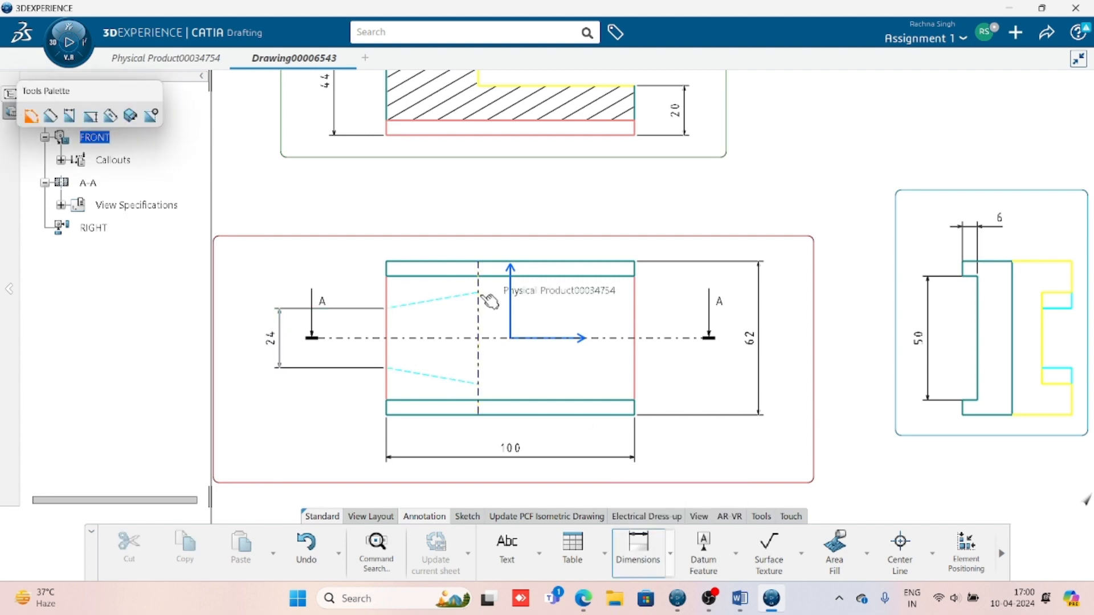
click(482, 295)
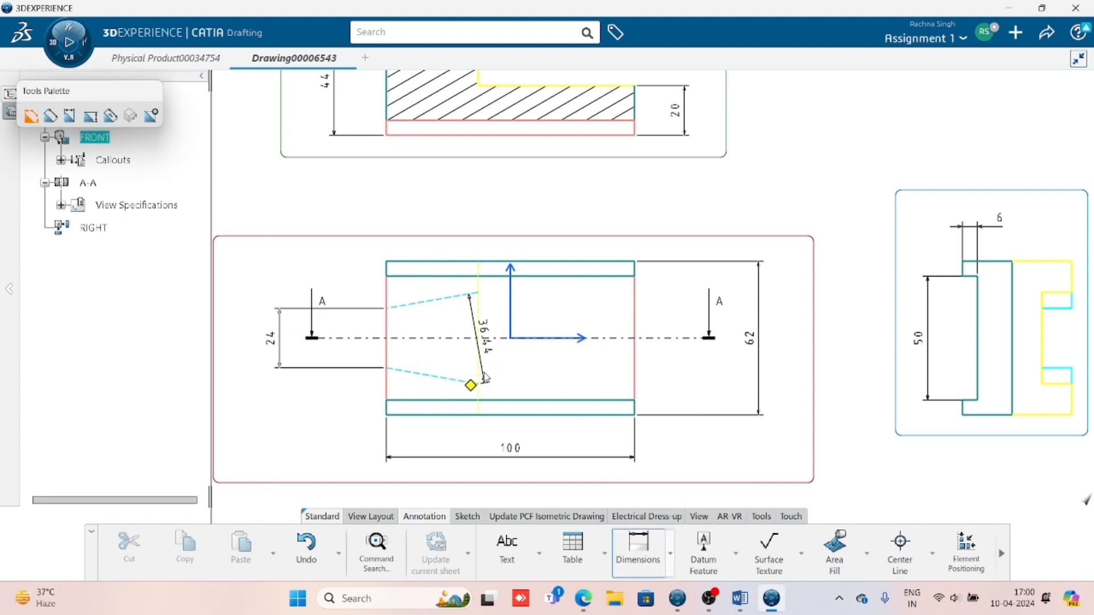
click(485, 377)
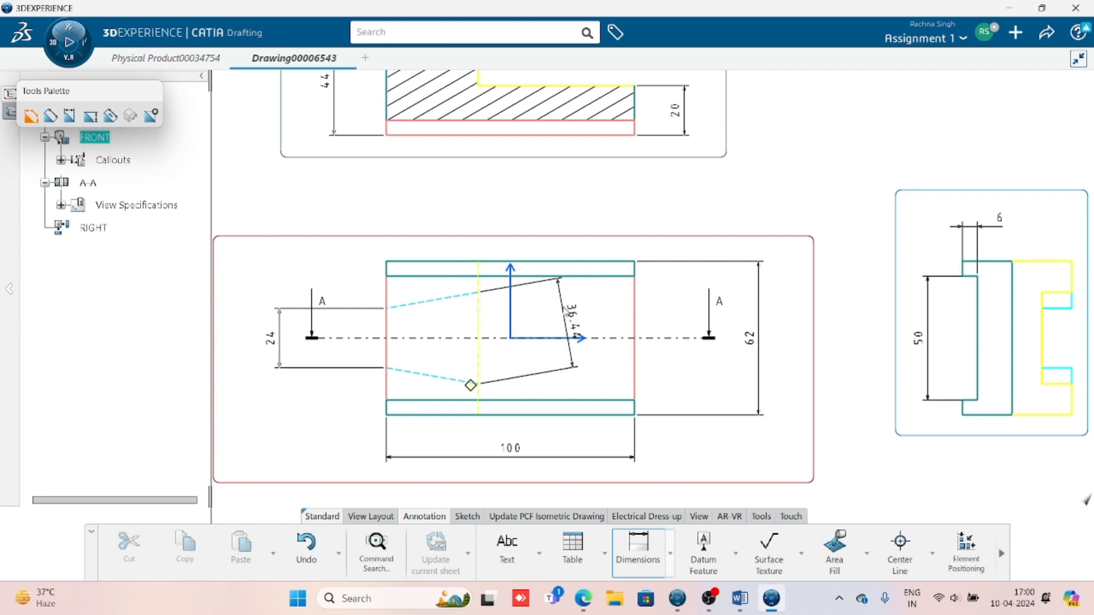
right_click(564, 307)
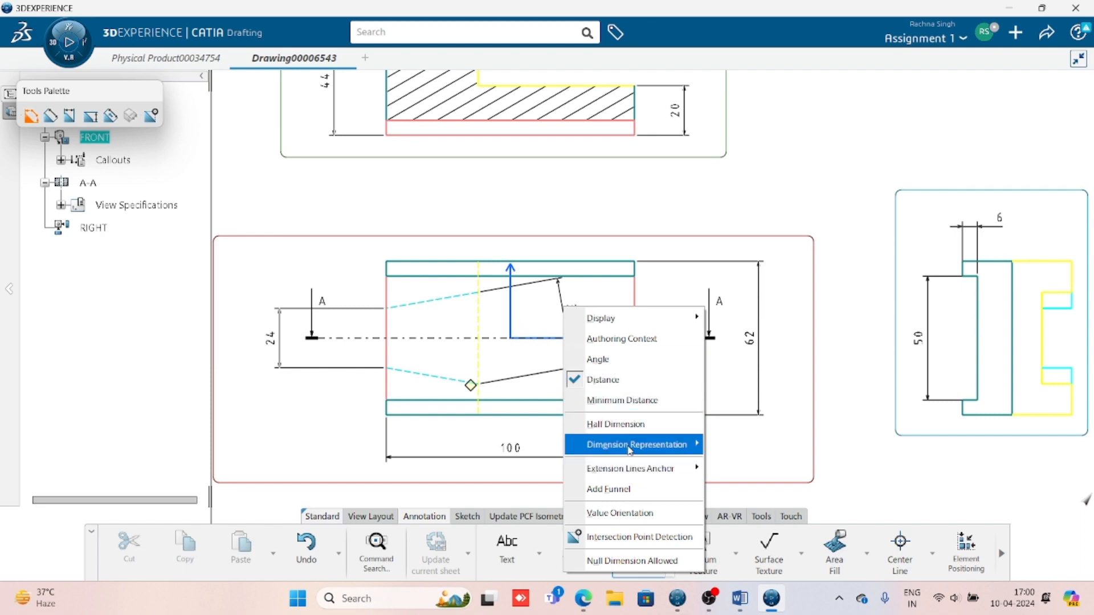
mouse_move(700, 450)
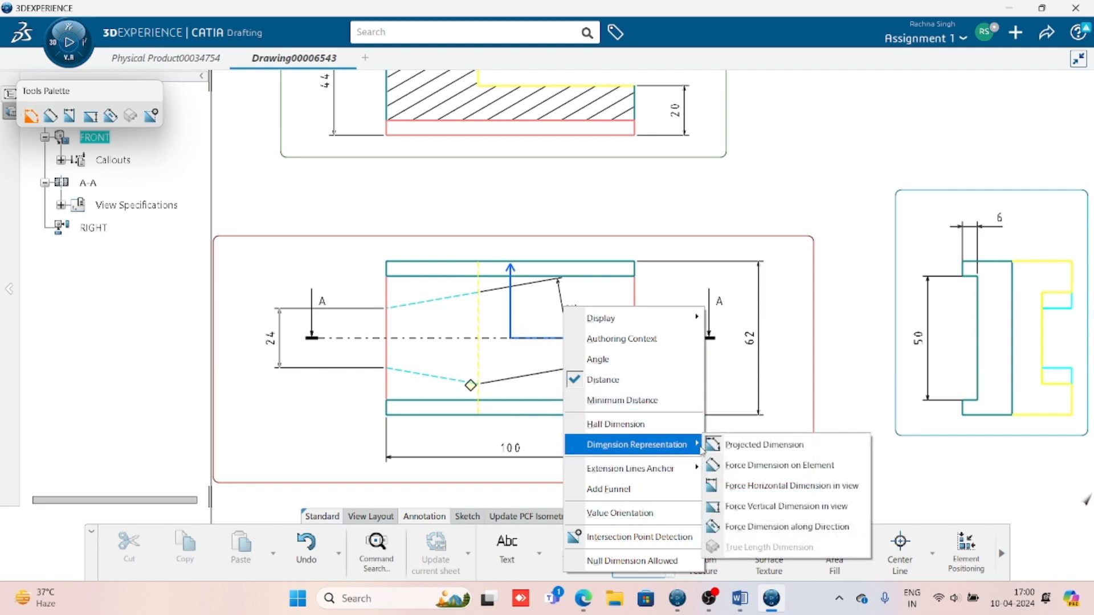
click(779, 489)
drag(573, 345, 735, 354)
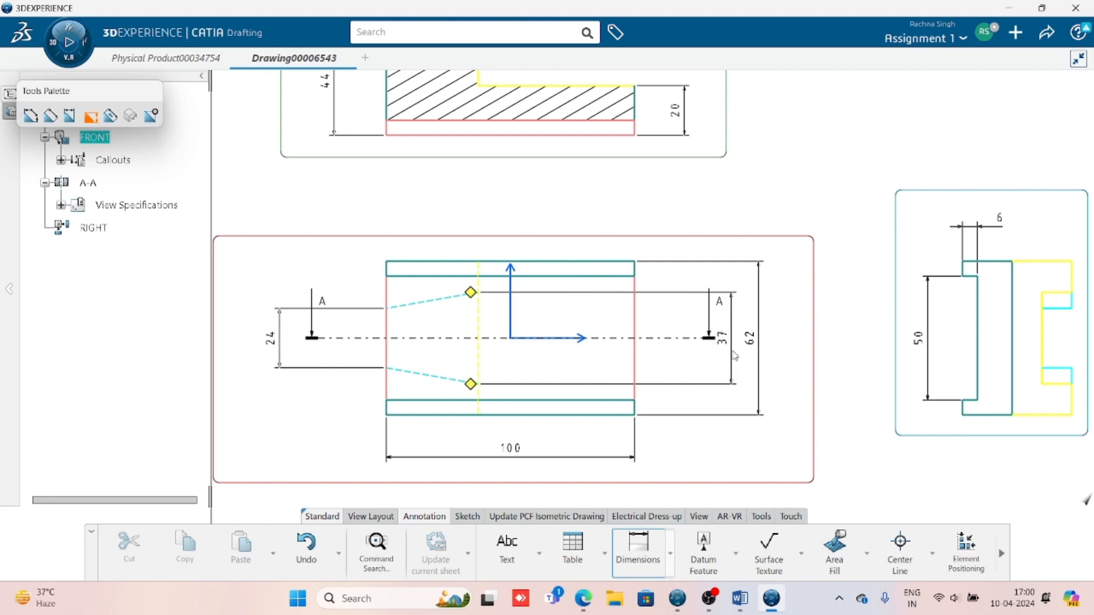
click(740, 362)
click(732, 464)
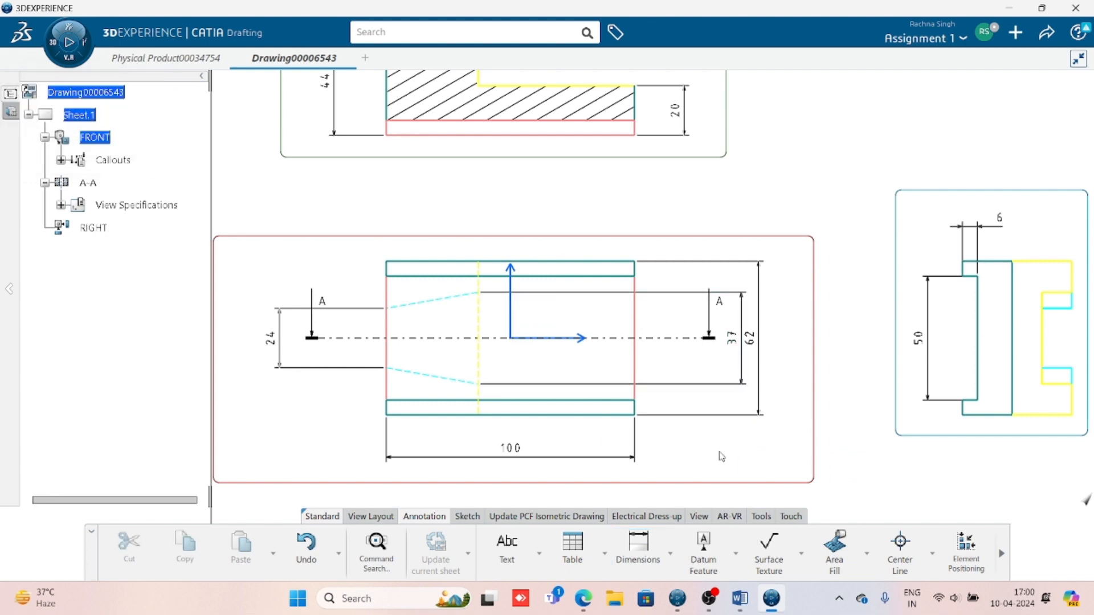
- Review the dimensioned drawing views against the Assignment 2 reference in Word, examining the section and front views for features still missing
mouse_move(721, 457)
middle_down()
mouse_move(684, 384)
mouse_move(547, 422)
mouse_move(535, 439)
mouse_move(457, 438)
middle_up()
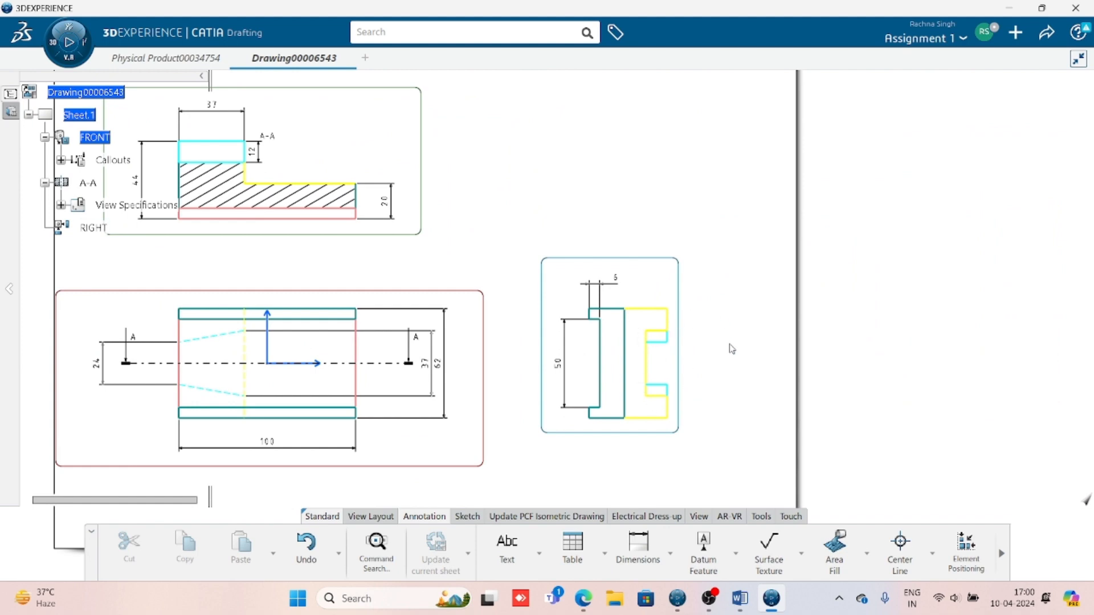
mouse_move(411, 404)
middle_down()
mouse_move(537, 408)
mouse_move(537, 397)
middle_up()
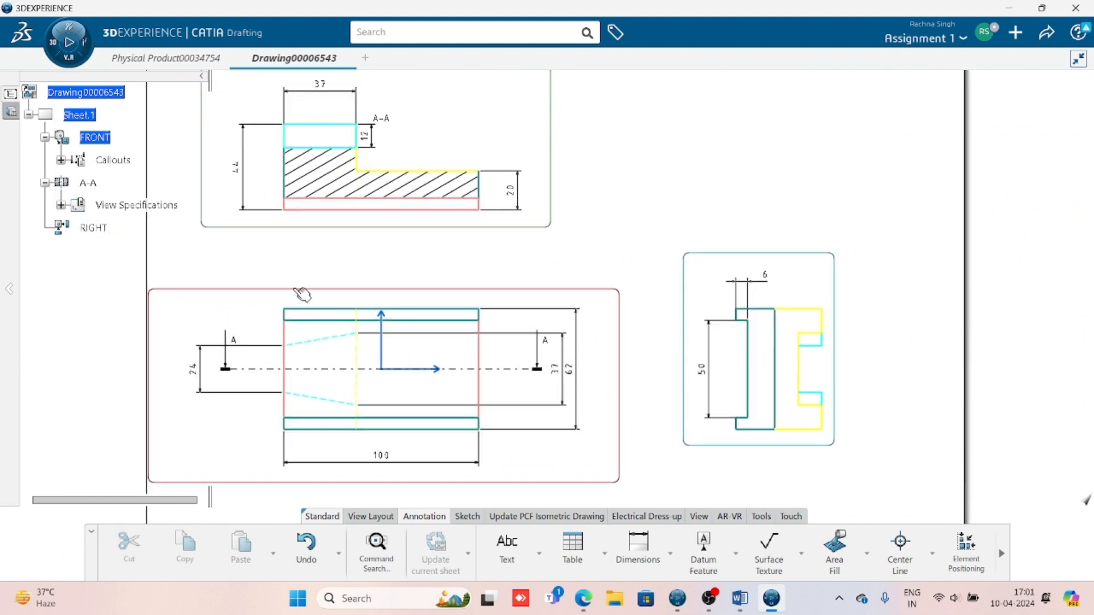
mouse_move(295, 291)
middle_down()
mouse_move(313, 340)
mouse_move(312, 327)
middle_up()
middle_drag(329, 384, 339, 359)
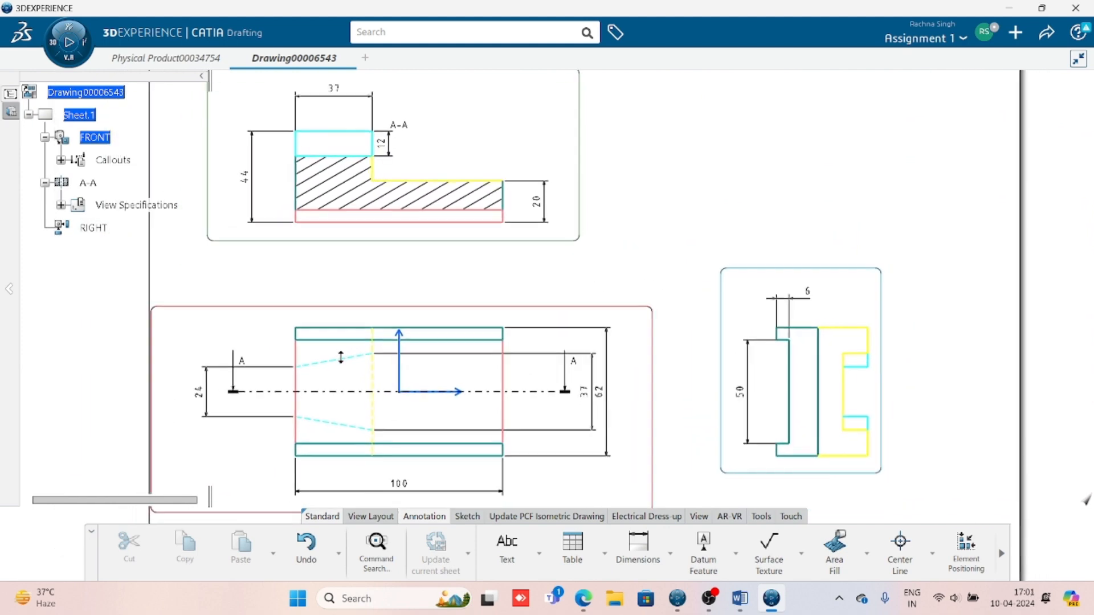
mouse_move(502, 417)
middle_down()
mouse_move(503, 361)
mouse_move(535, 420)
mouse_move(533, 439)
middle_up()
click(736, 600)
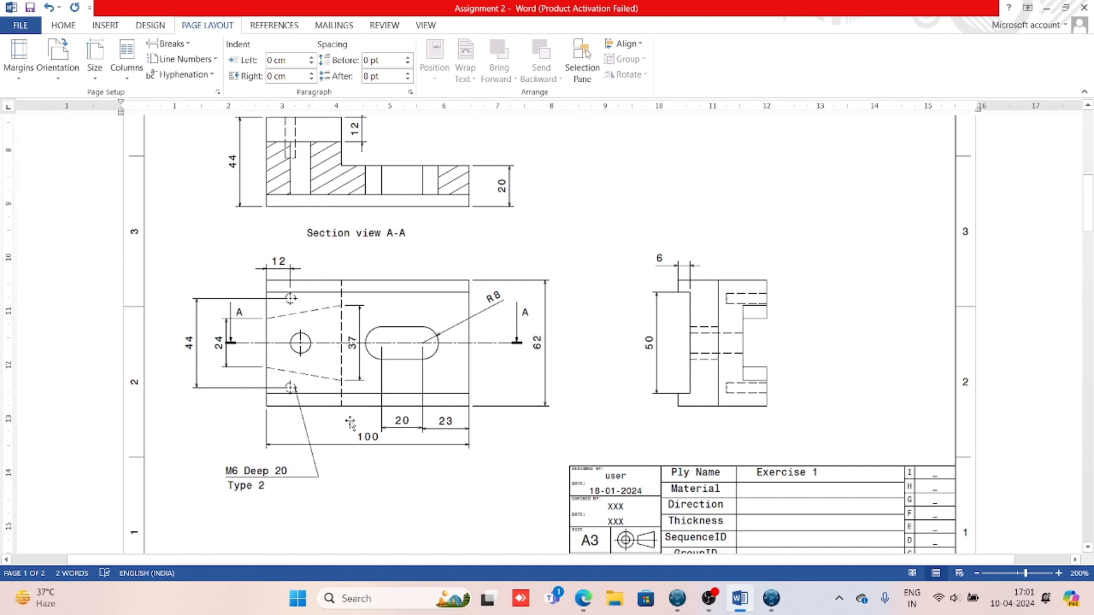
scroll(350, 422, up, 1)
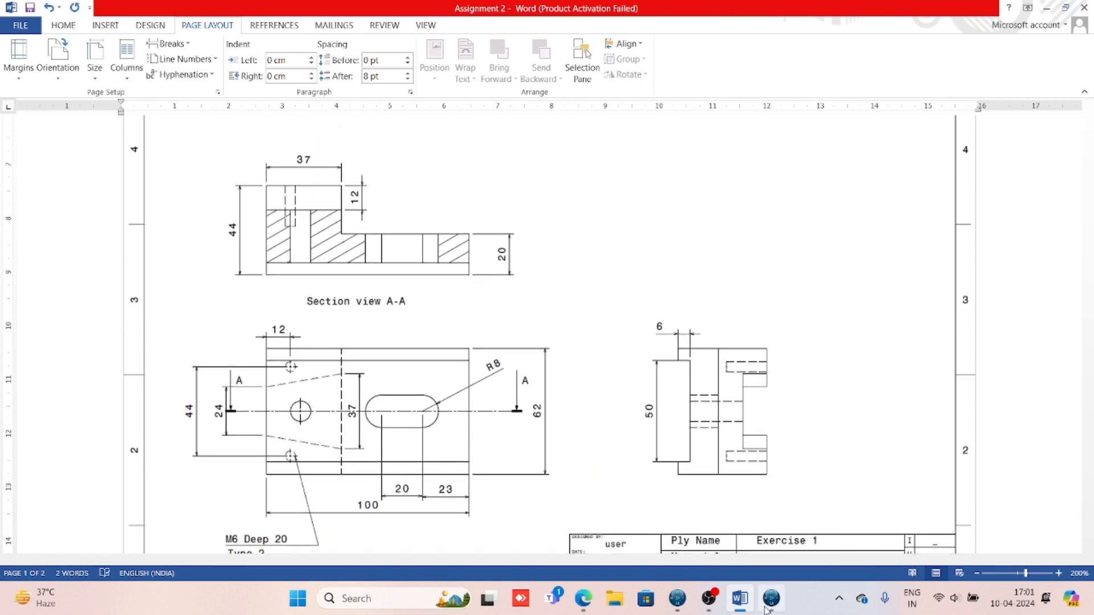
click(769, 608)
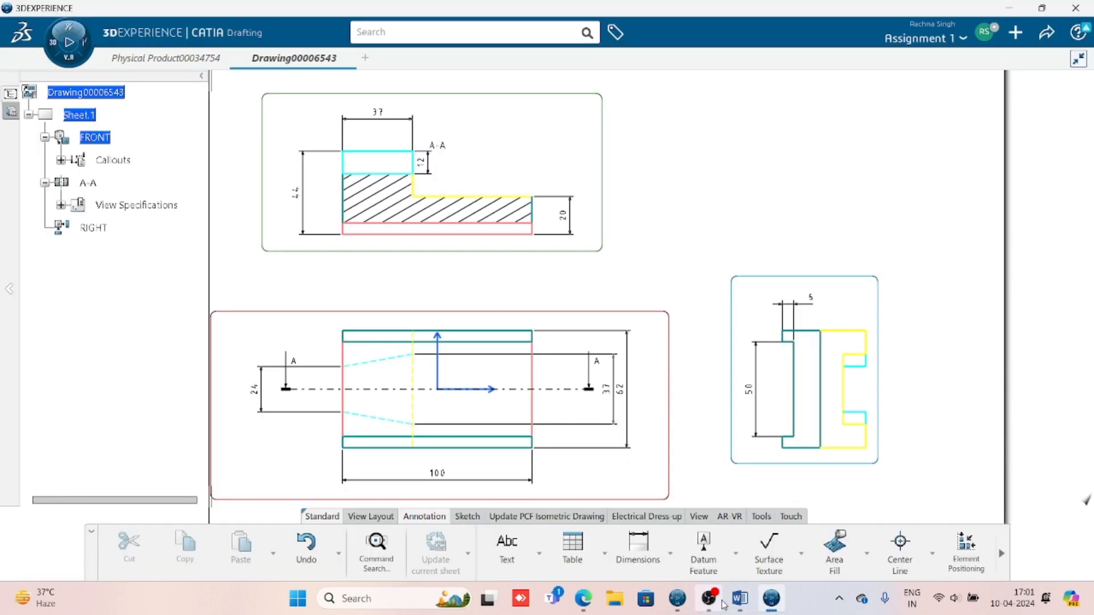
click(739, 600)
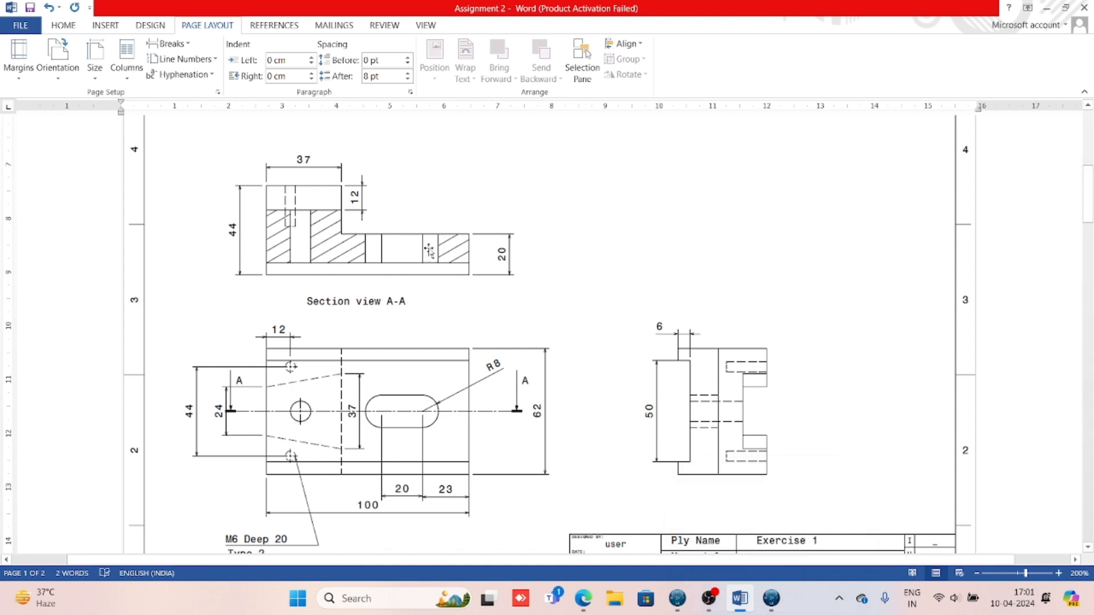
click(772, 599)
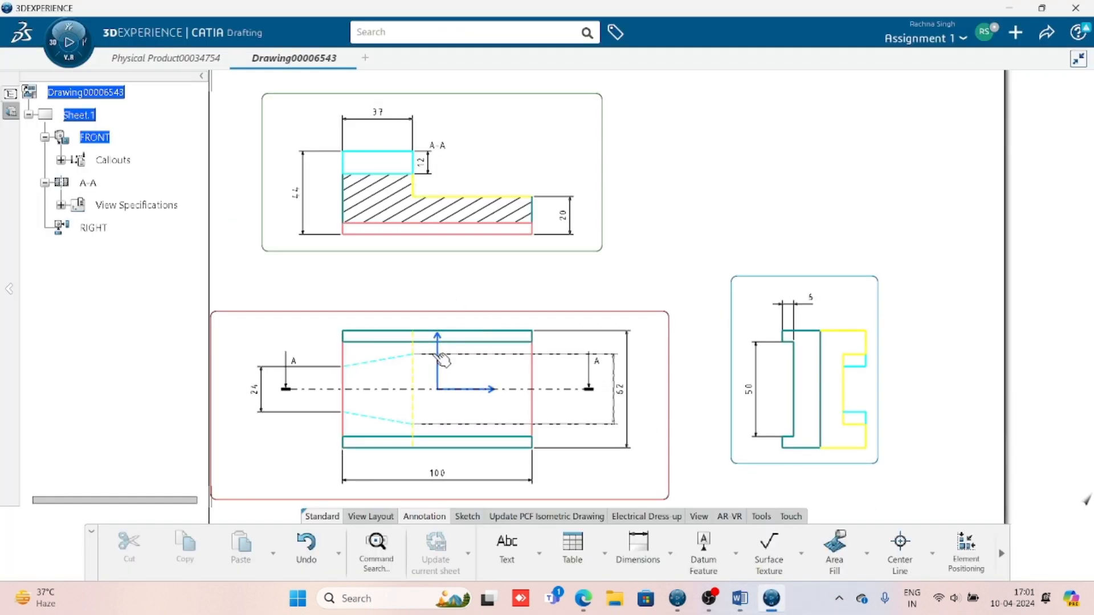
- Switch to the 3D part and start a positioned sketch on the top face of the lower step
key(ctrl+Tab)
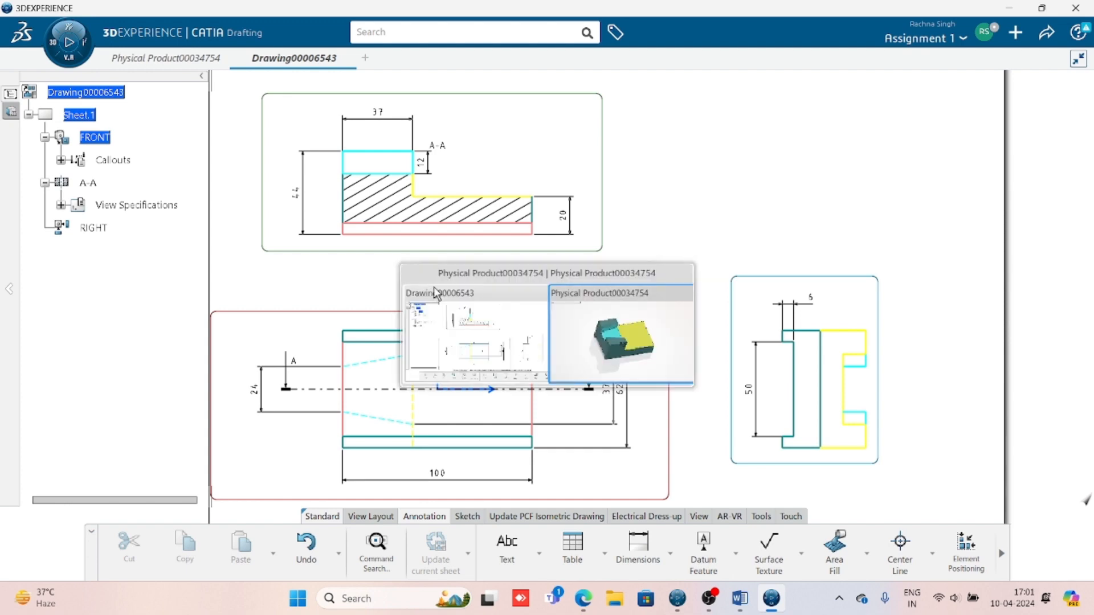
click(608, 325)
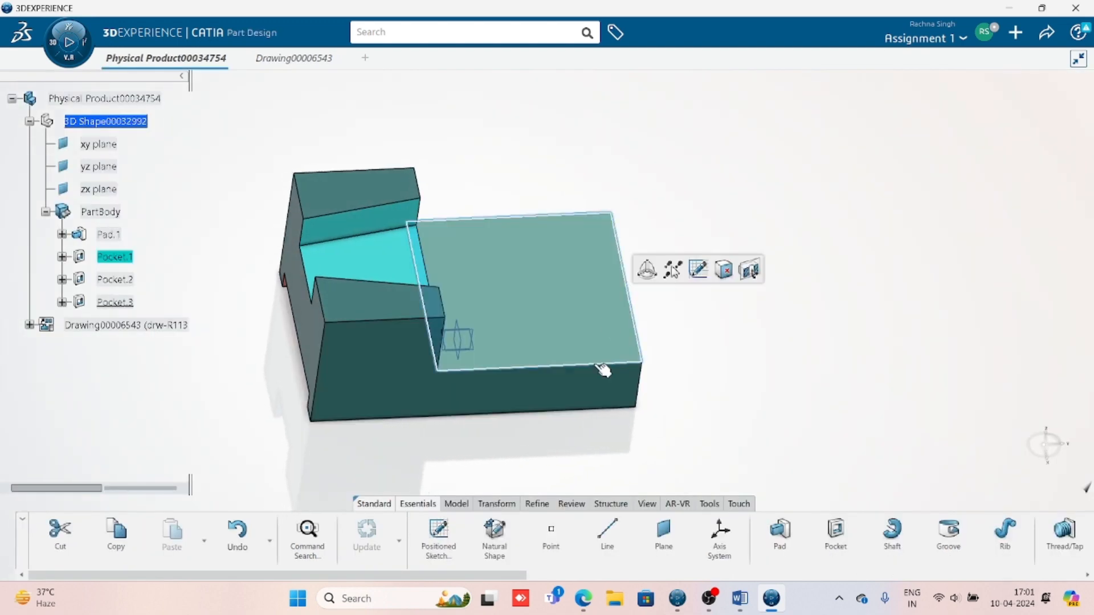
click(645, 269)
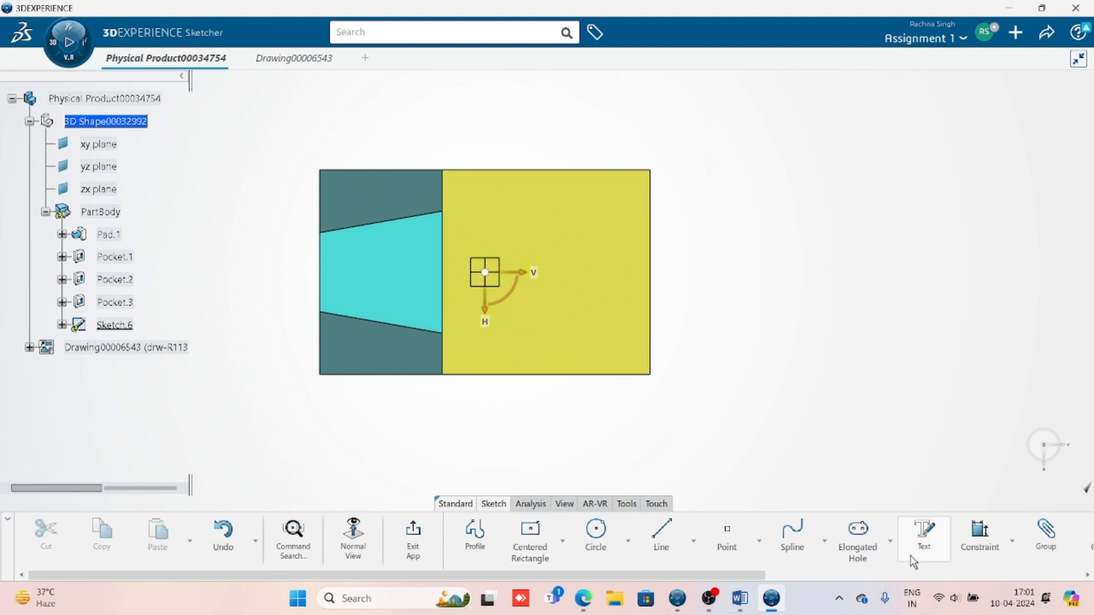
- Sketch an elongated hole along the sketch's V axis, about 27.6 mm between centers with a radius of about 10 mm
click(879, 551)
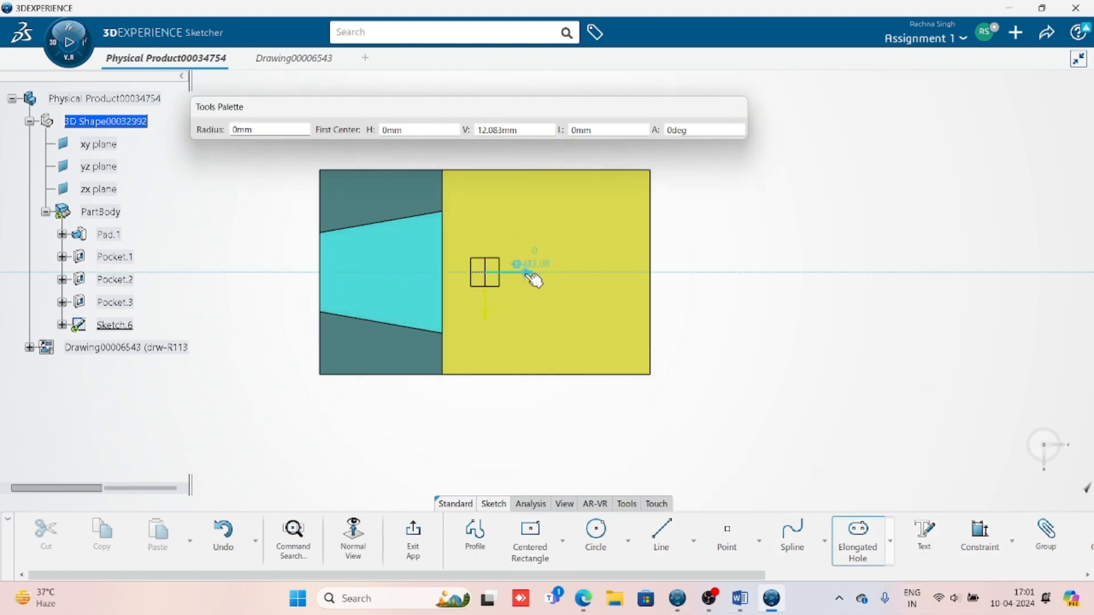
click(529, 272)
click(615, 272)
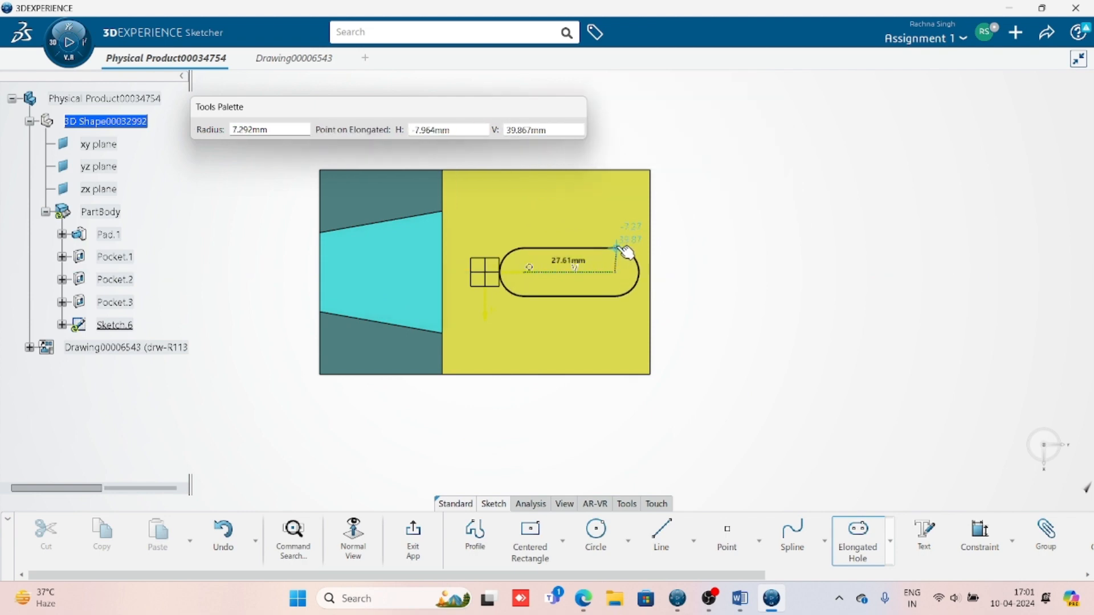
click(626, 251)
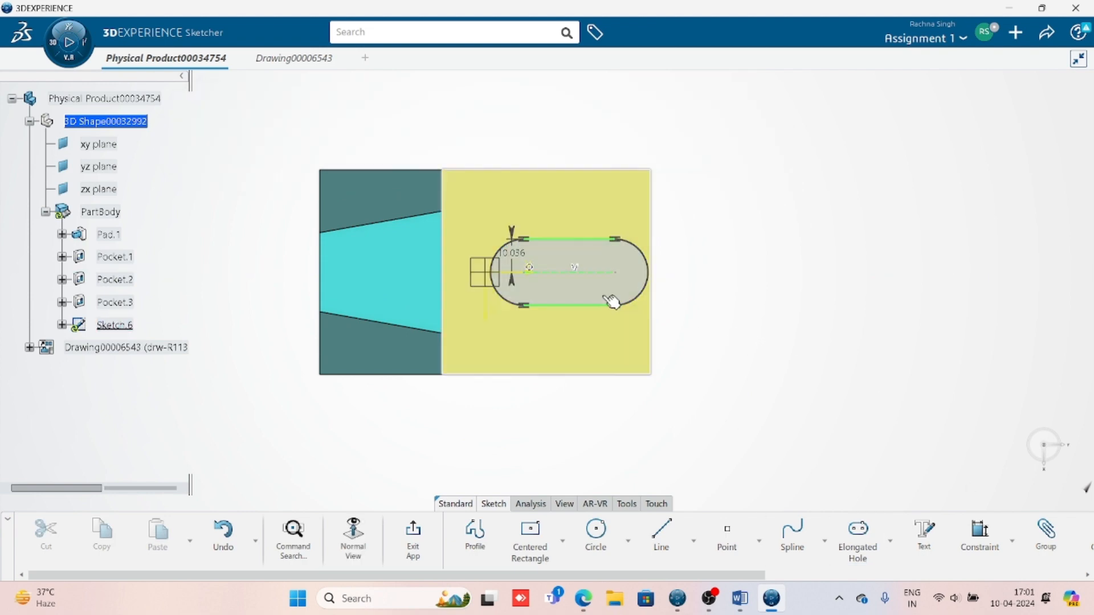
double_click(518, 261)
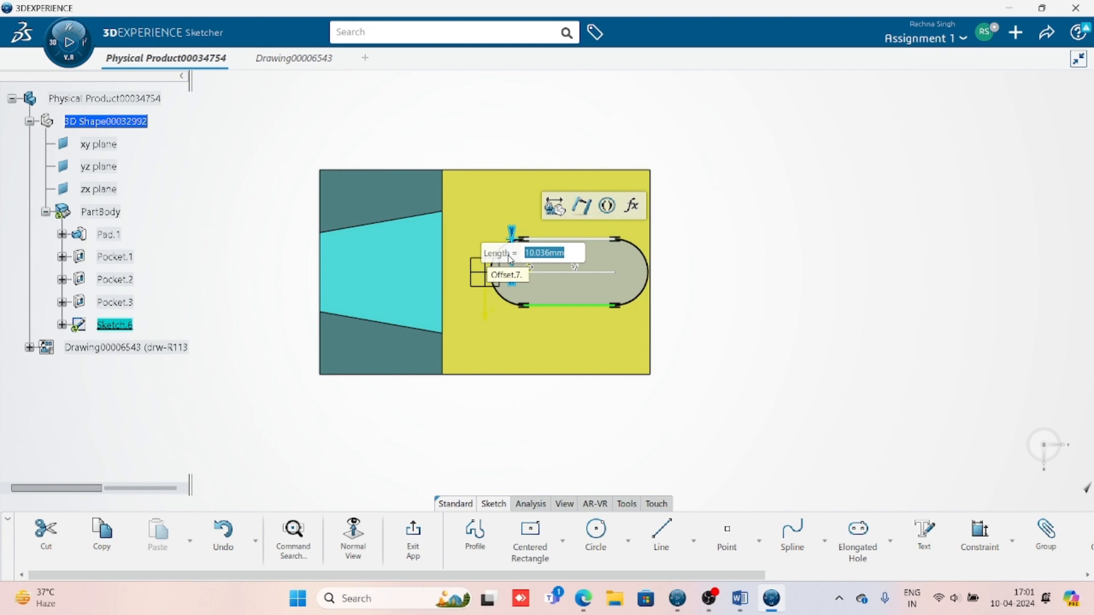
key(BackSpace)
key(Return)
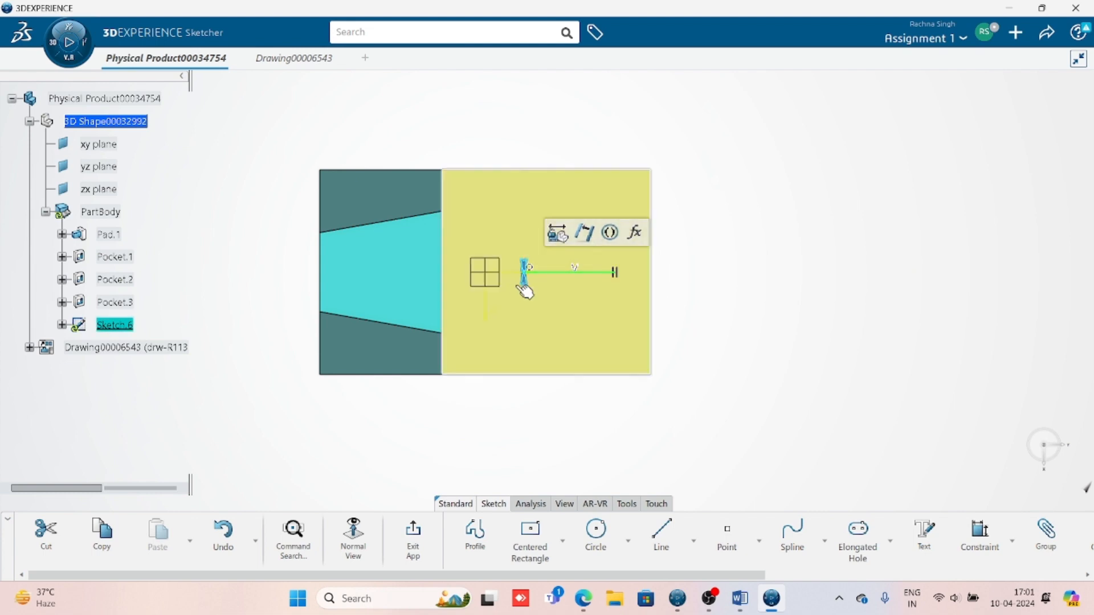
key(ctrl+z)
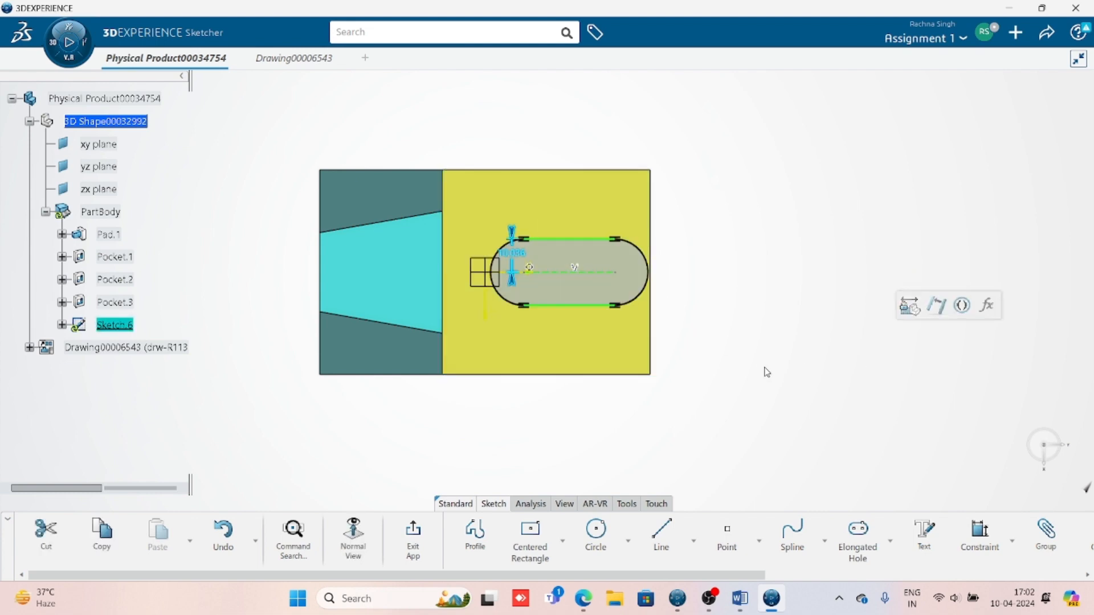
- Remove the elongated hole's radius offset constraint and constrain its center-to-center distance to 20 mm without scaling the sketch
click(516, 287)
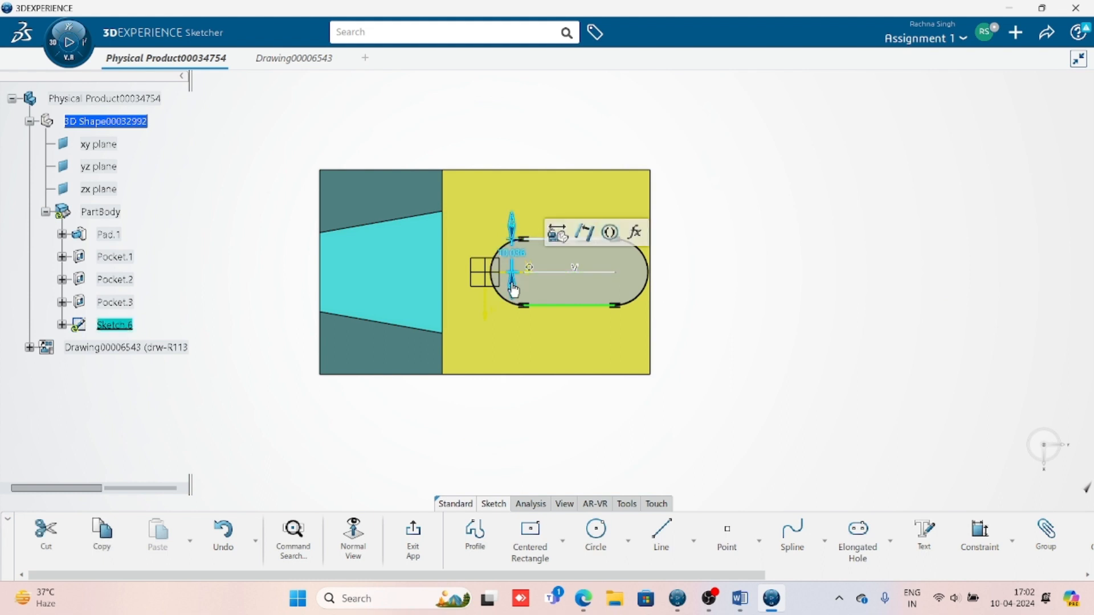
key(Escape)
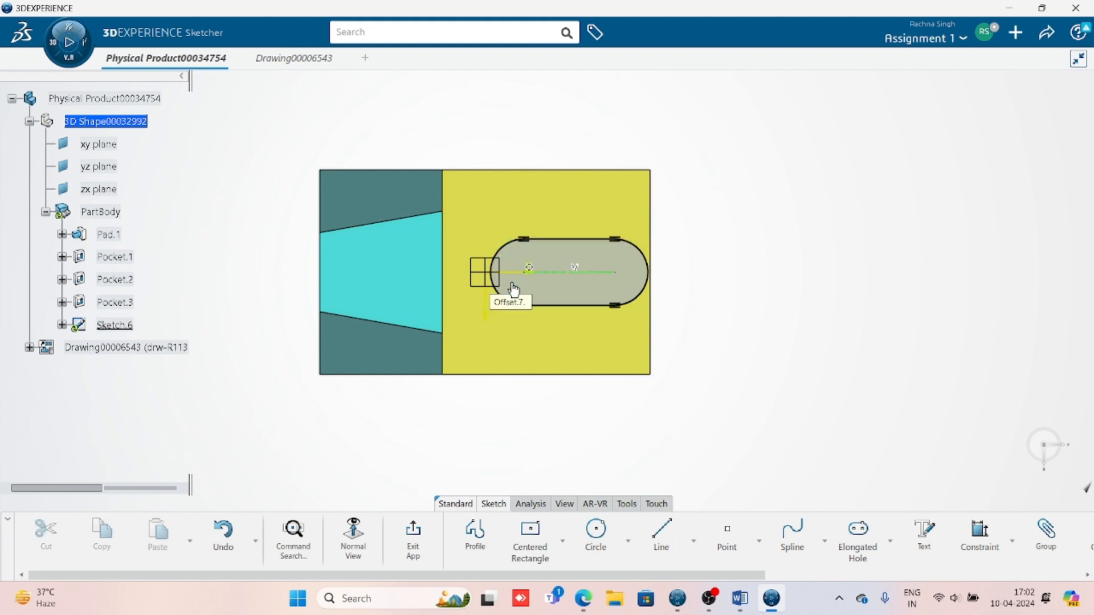
click(980, 536)
click(604, 274)
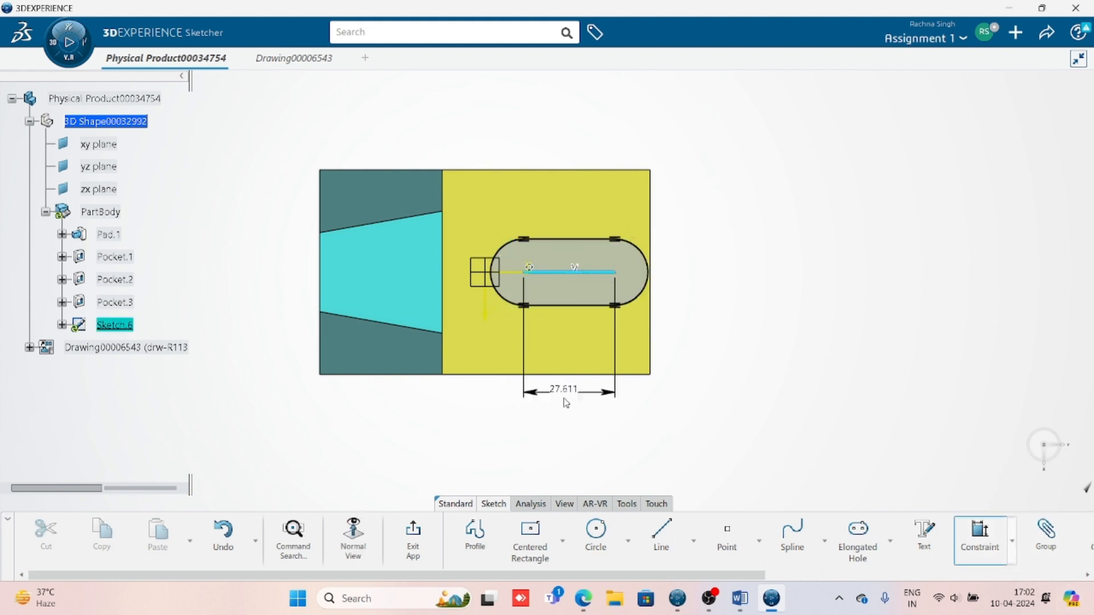
click(564, 421)
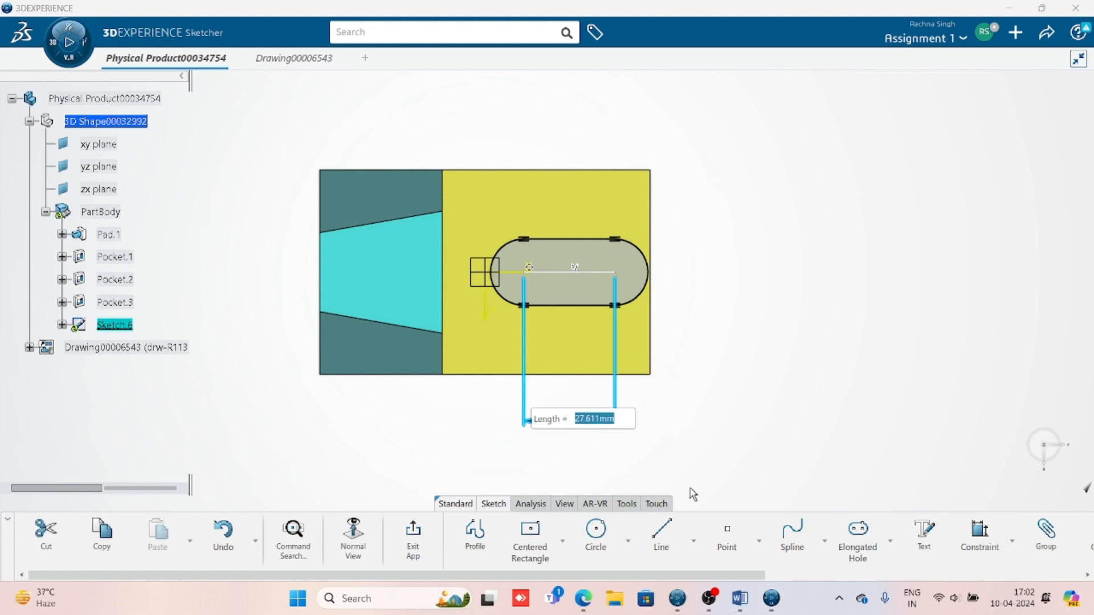
click(738, 600)
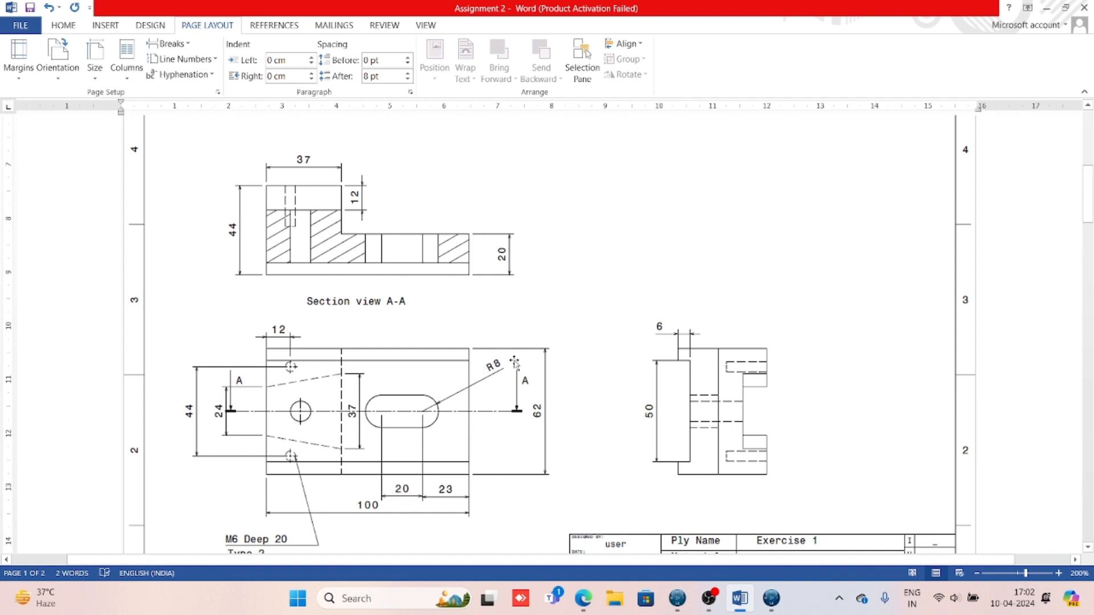
click(740, 599)
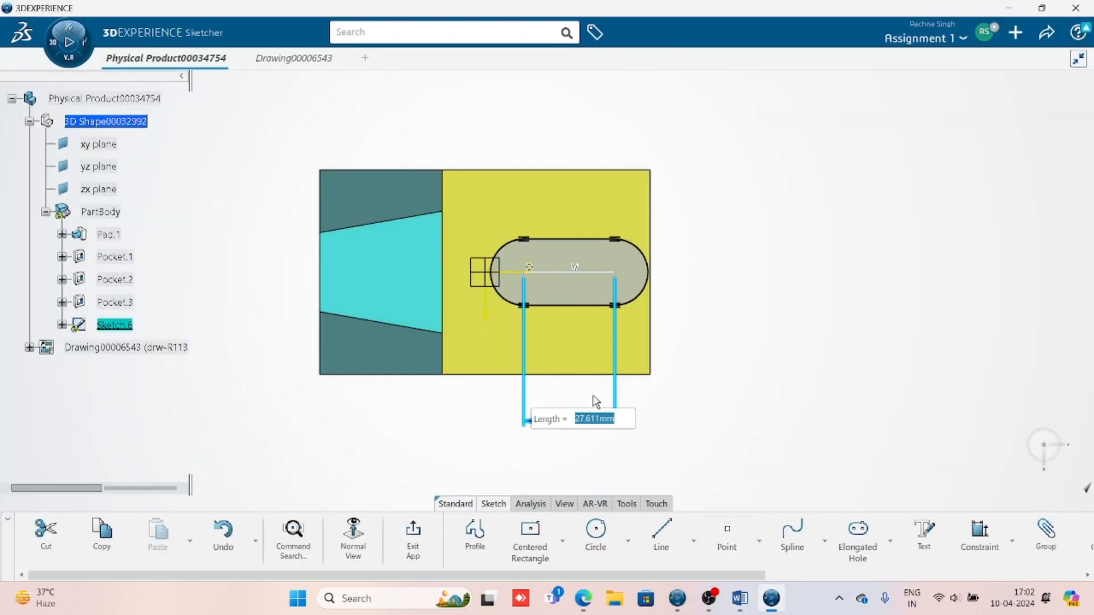
text(20)
key(Return)
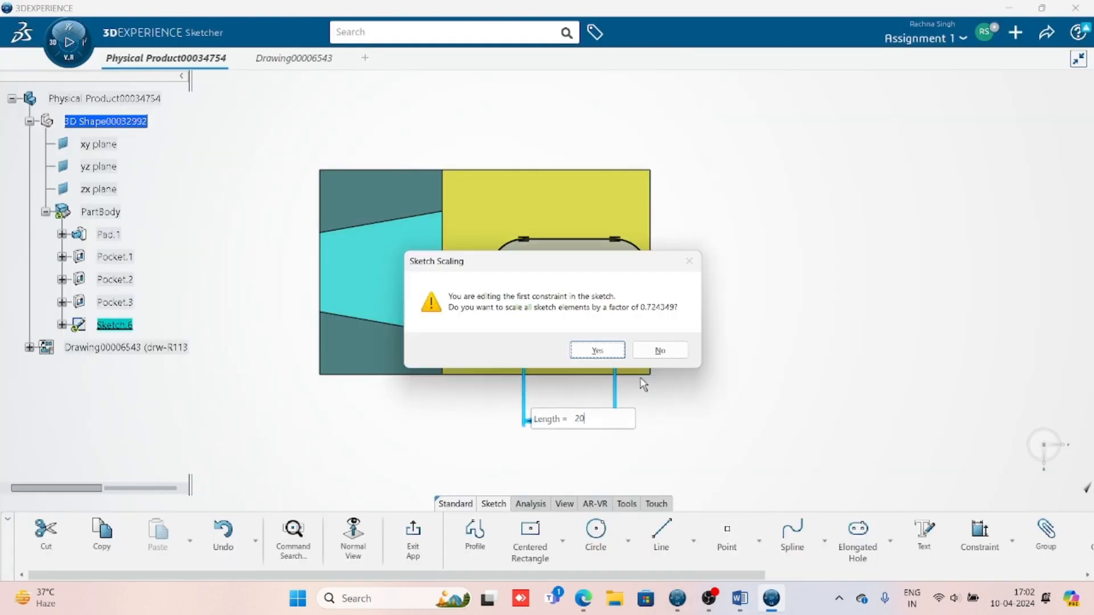
click(654, 360)
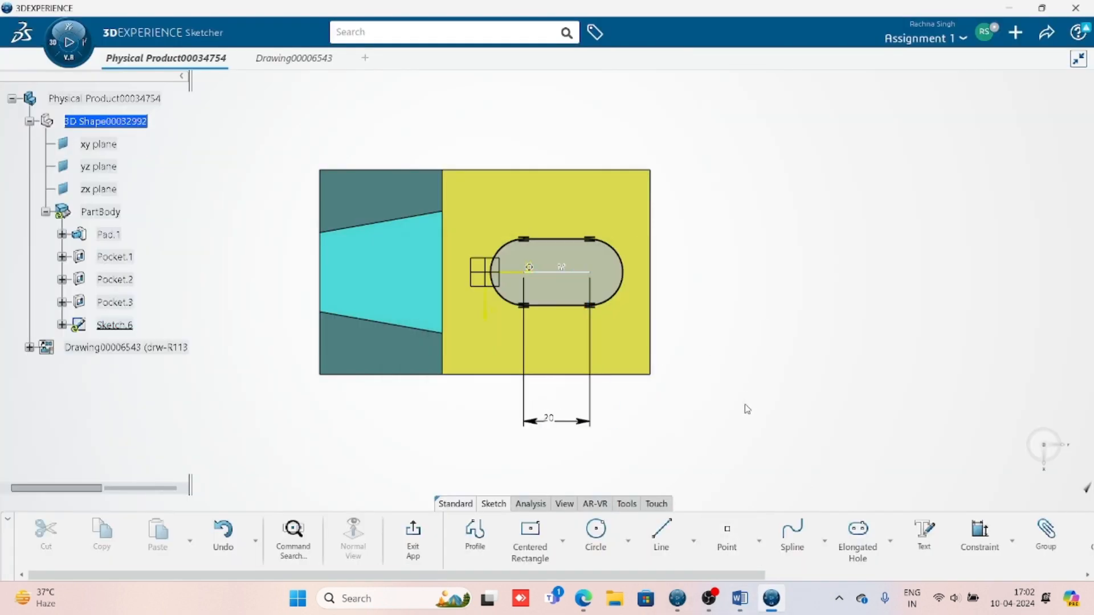
- Constrain the distance from the slot's arc center nearest the lower step's outer end edge to that edge to 23 mm
click(651, 358)
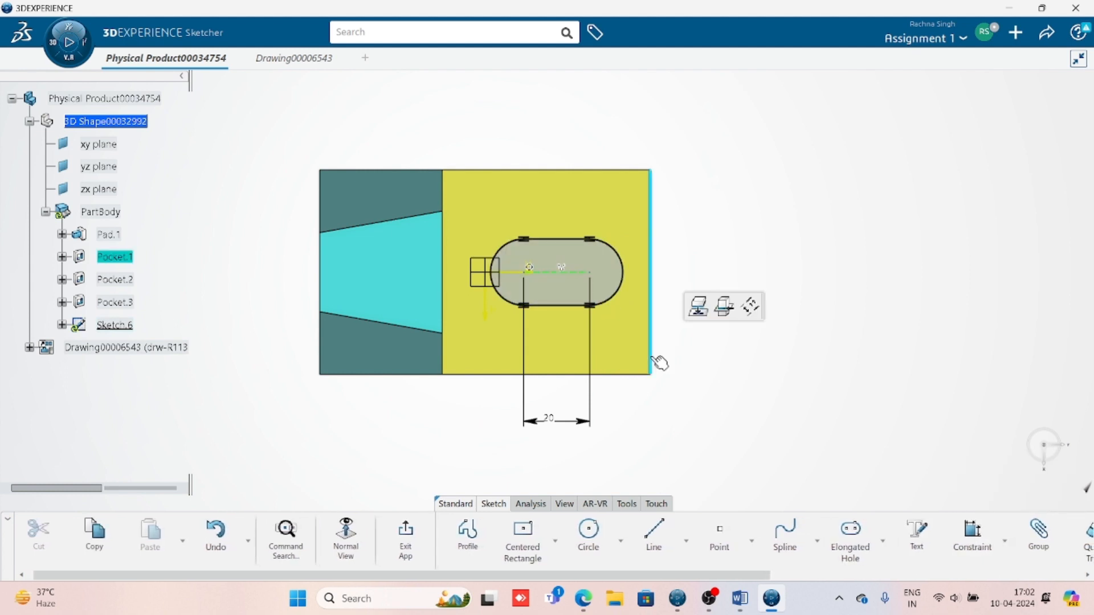
click(596, 278)
click(972, 536)
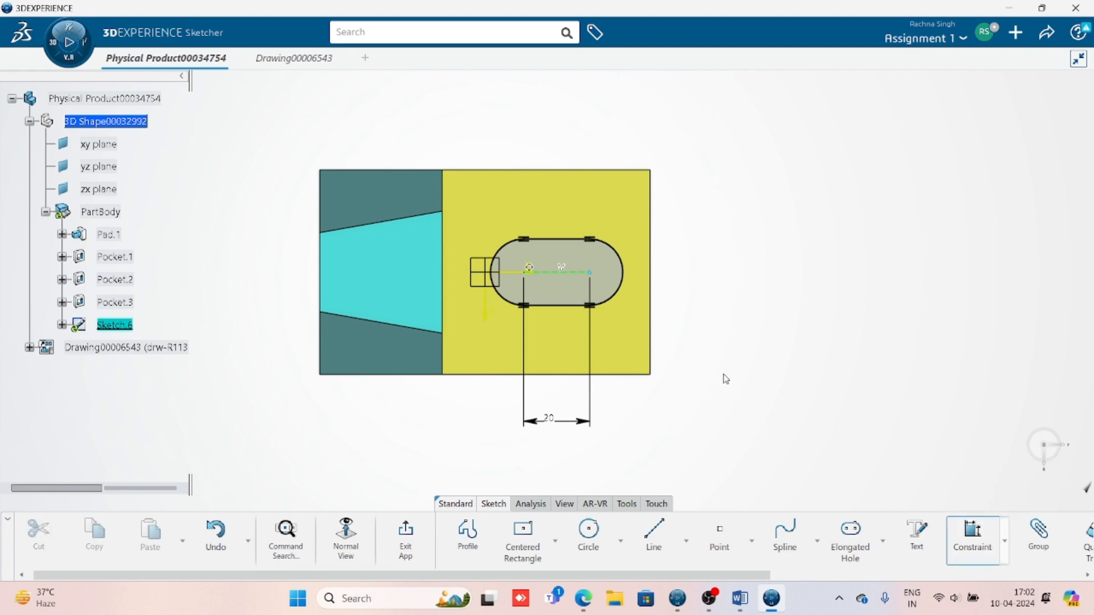
click(652, 329)
click(626, 415)
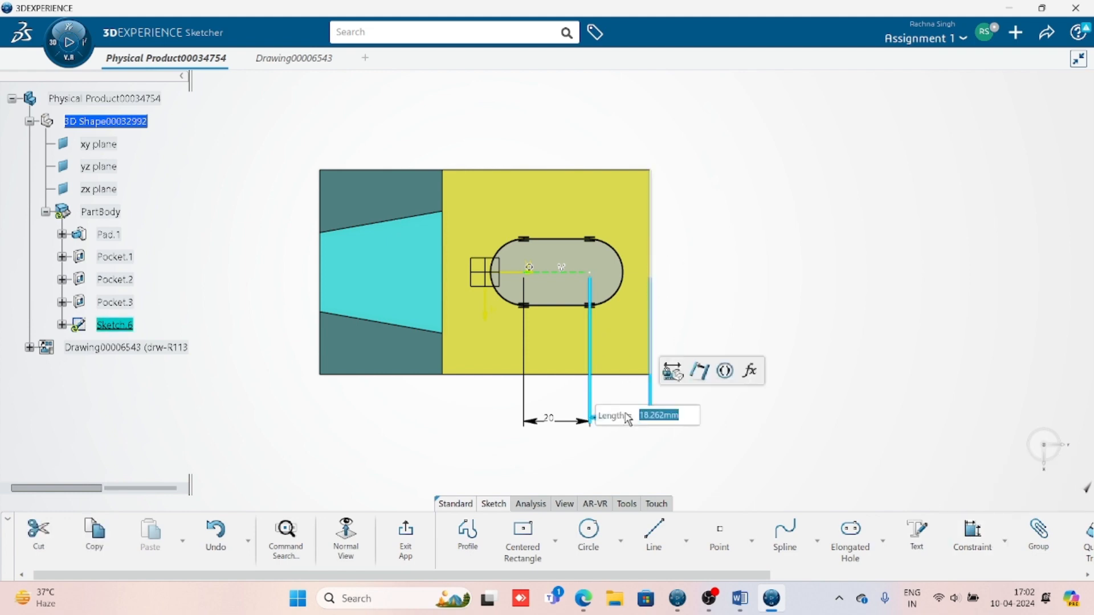
text(23)
key(Return)
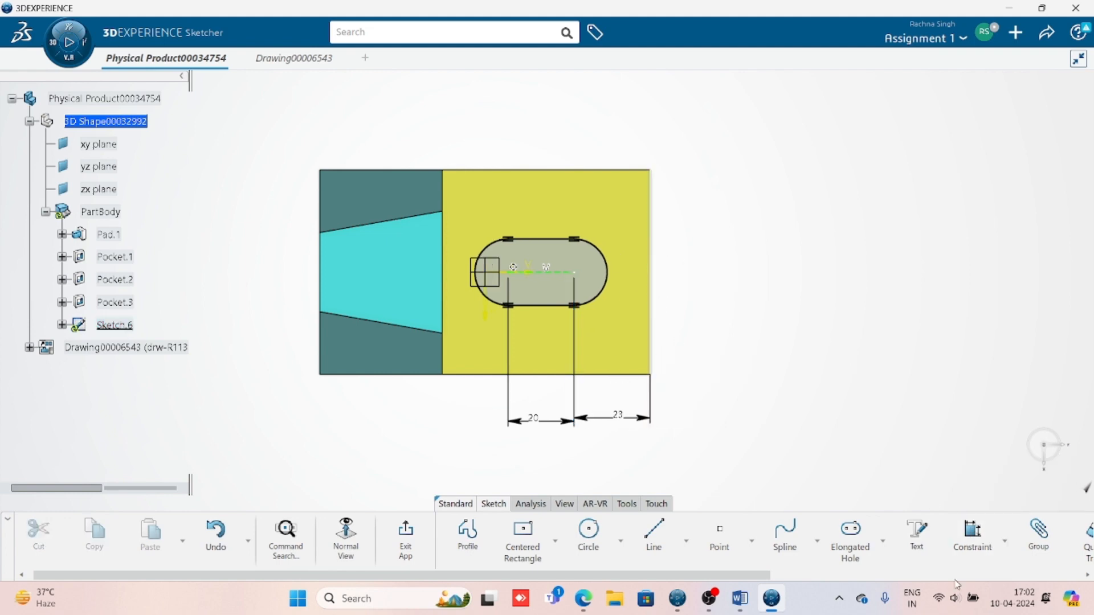
- Constrain the radius of the slot's end arc nearest the lower step's outer edge to 8 mm
click(973, 535)
click(606, 267)
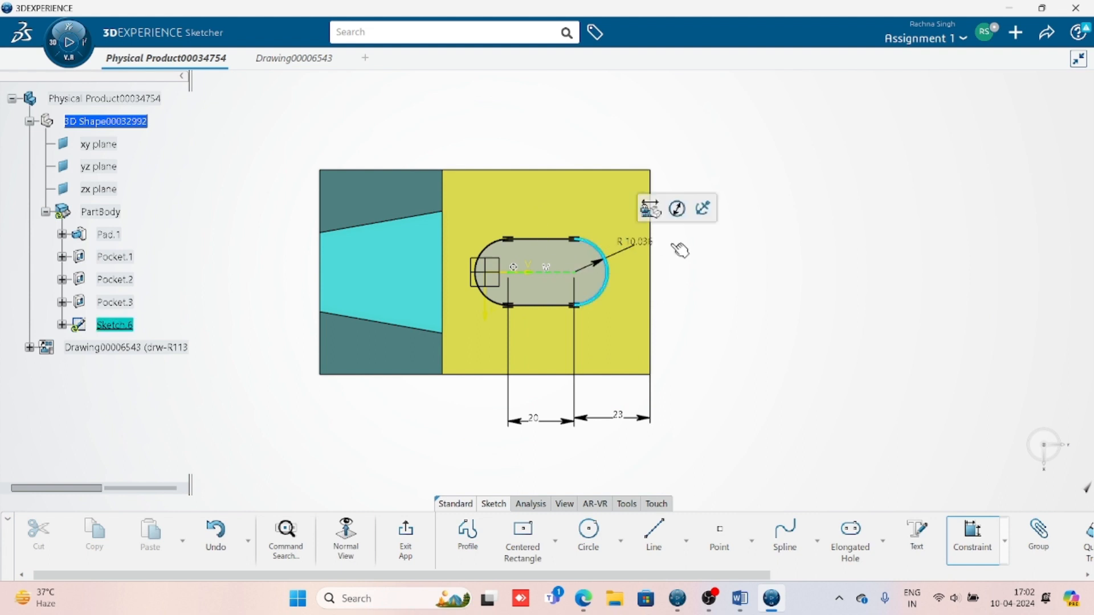
click(696, 247)
text(8)
key(Return)
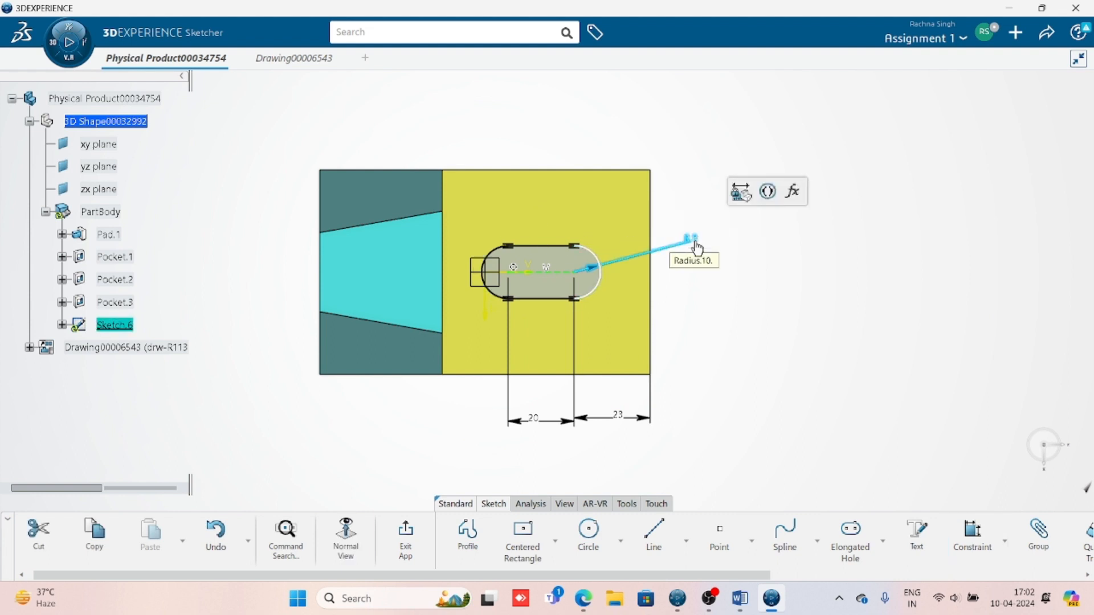
click(775, 363)
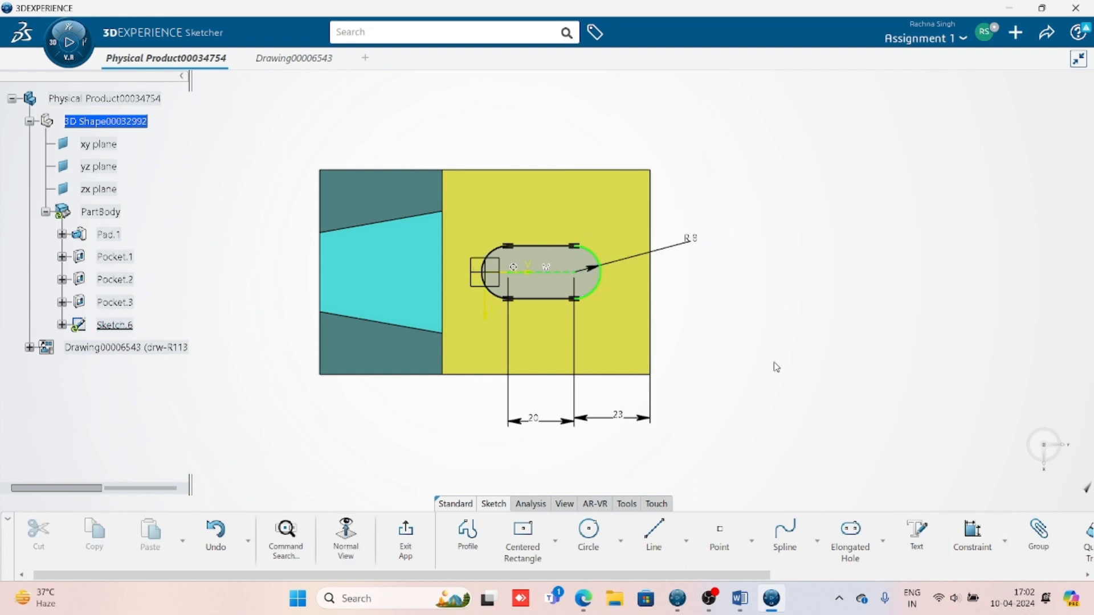
- Test the slot profile's remaining freedom by moving its free end arc, and constrain its upper straight side as vertical
click(484, 297)
mouse_move(482, 298)
mouse_down()
mouse_move(432, 301)
mouse_move(466, 301)
mouse_up()
click(861, 392)
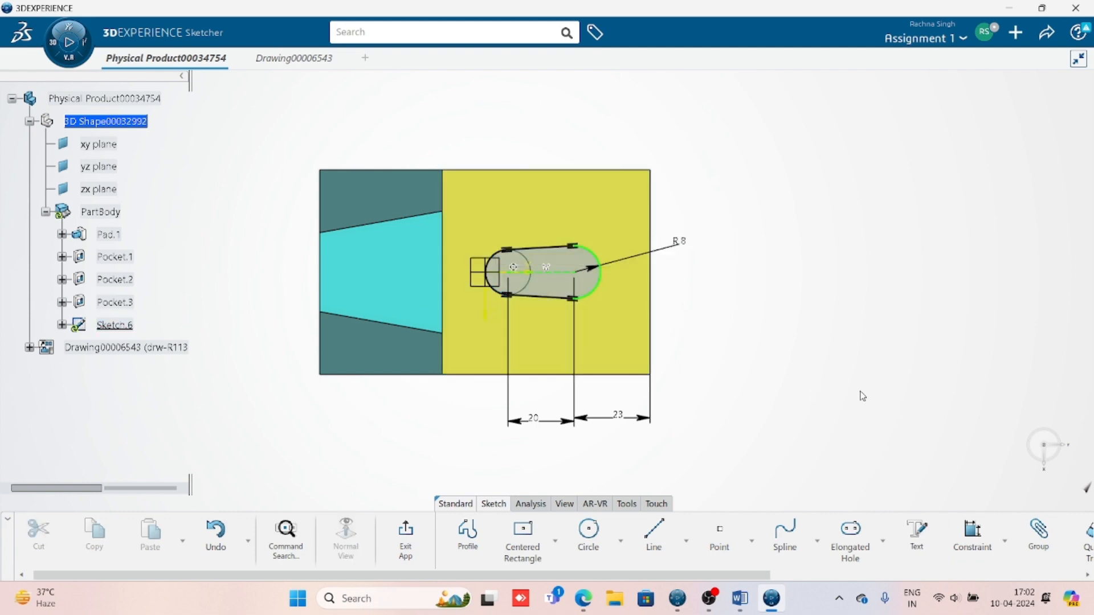
scroll(774, 305, up, 3)
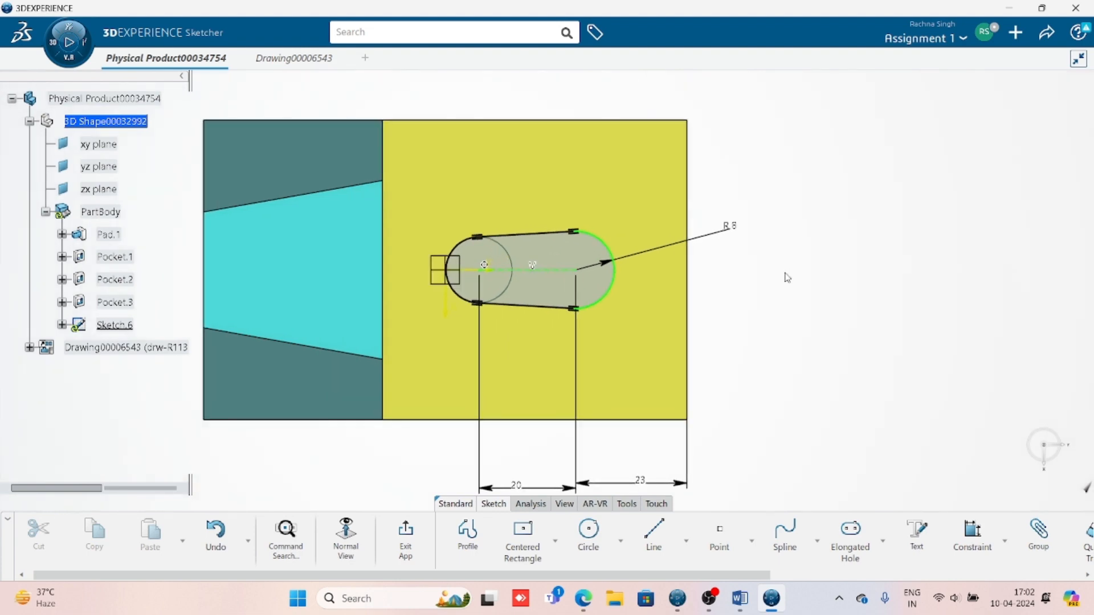
click(536, 238)
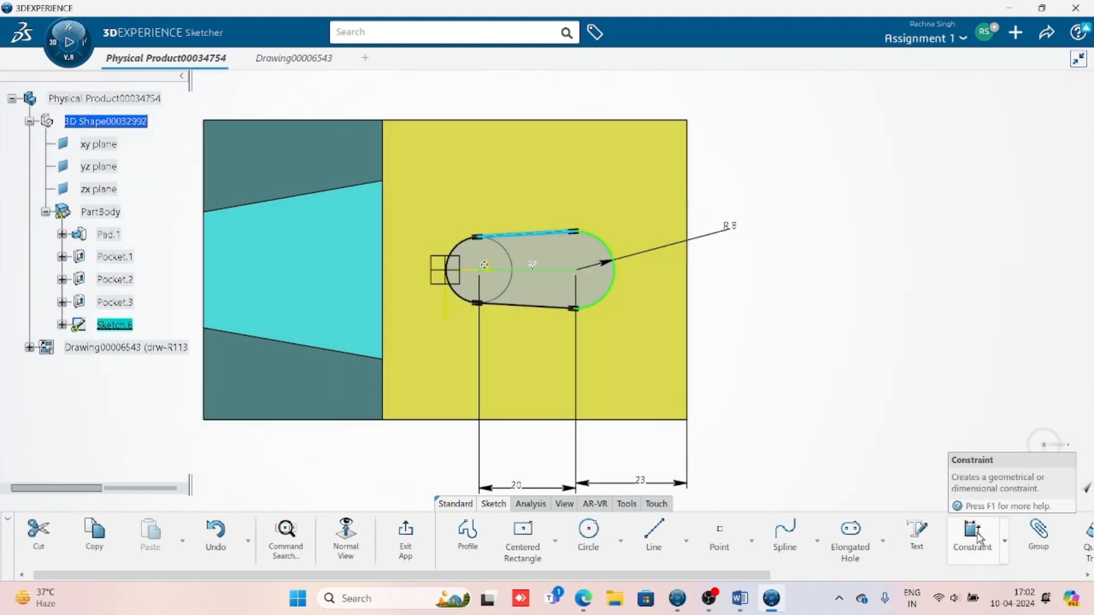
click(1007, 544)
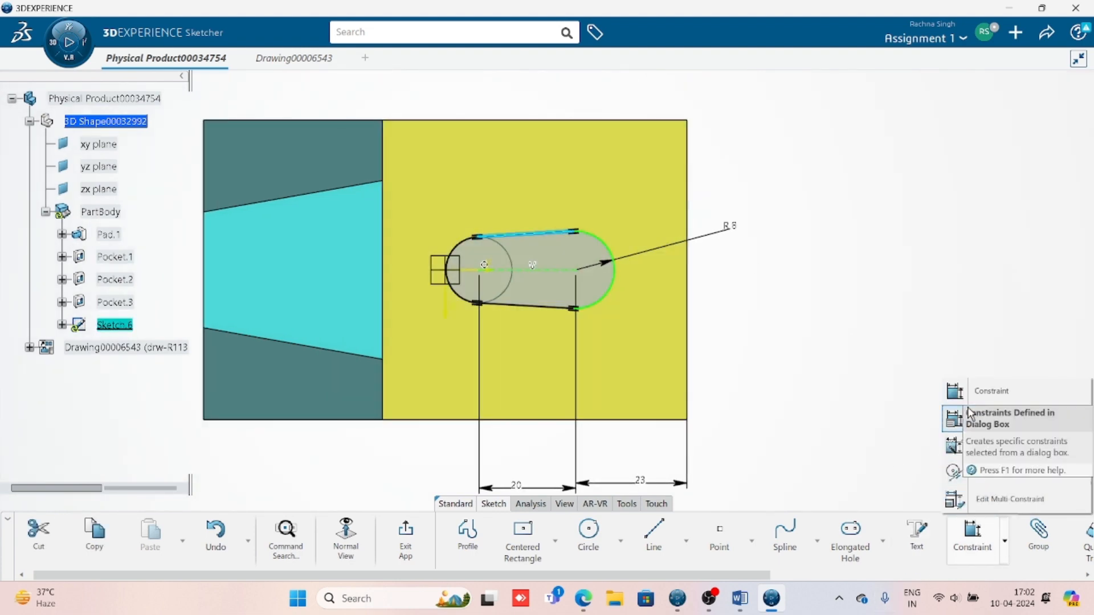
click(954, 422)
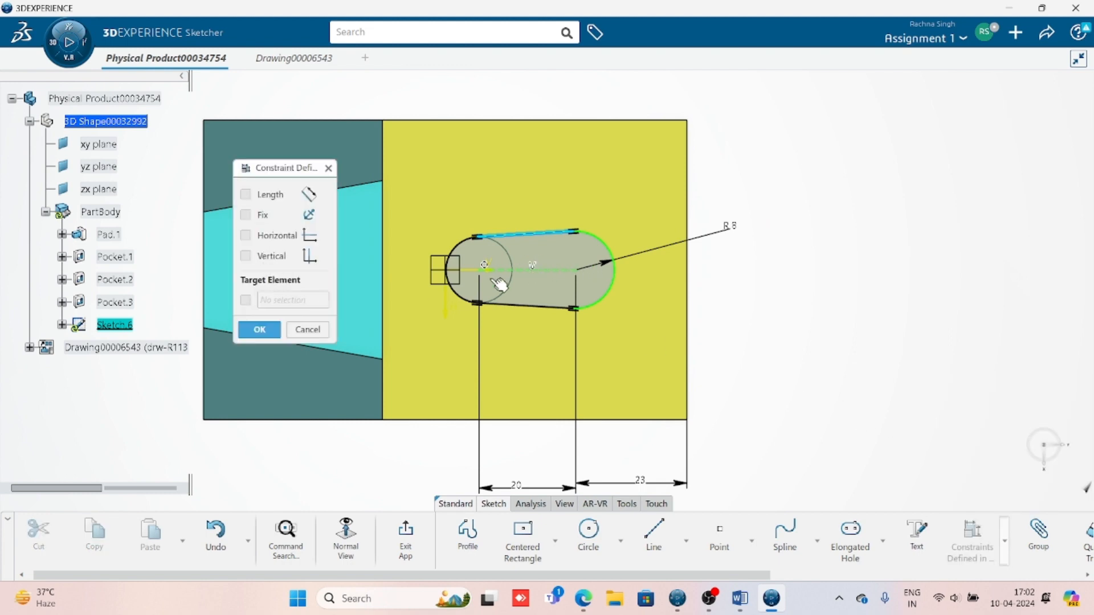
click(264, 256)
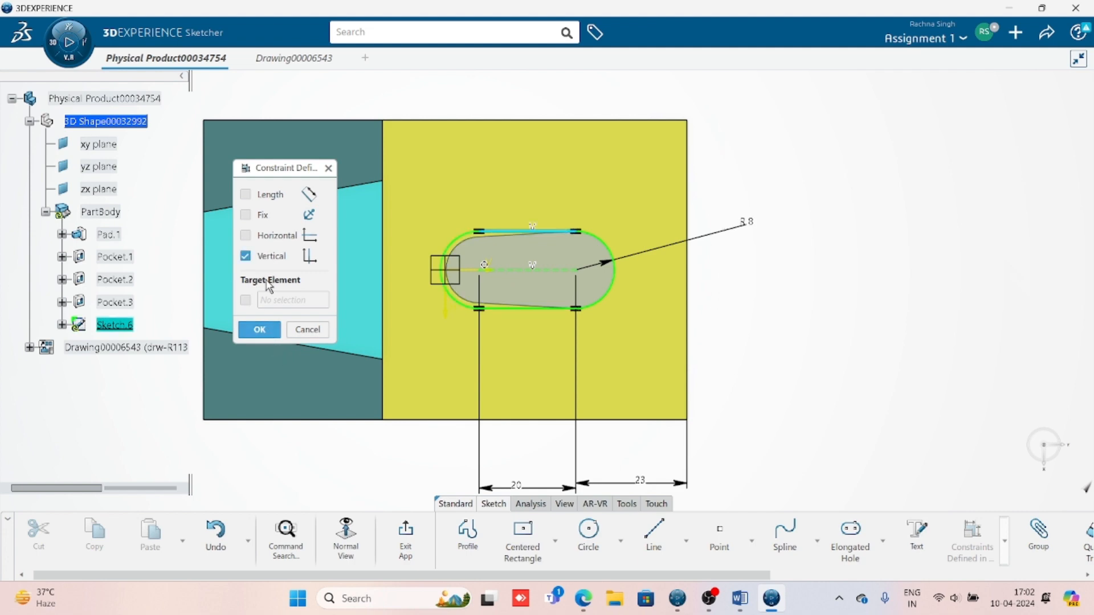
click(257, 330)
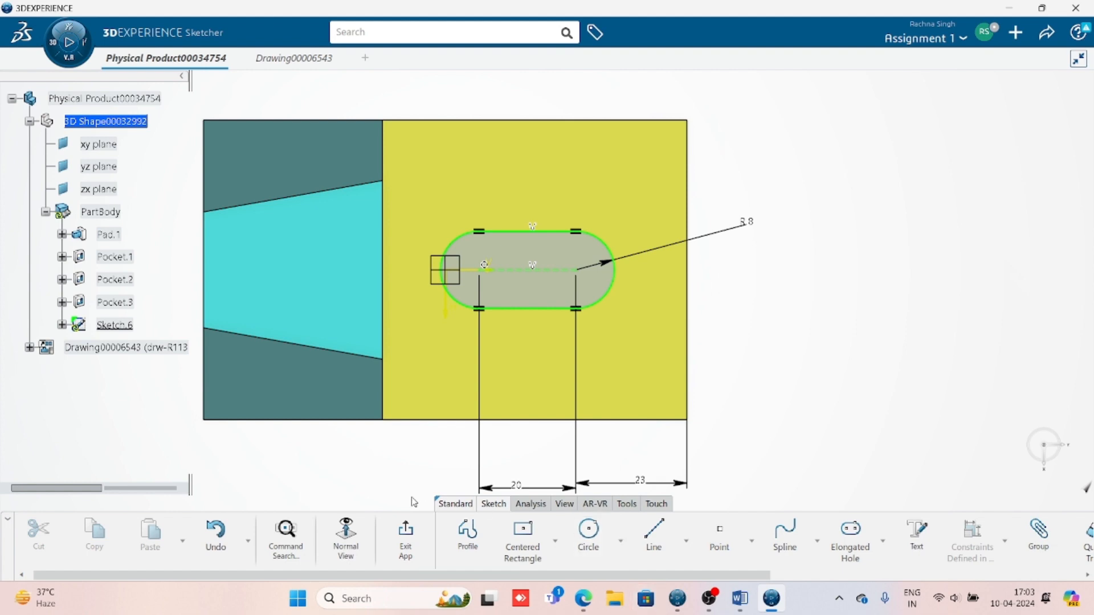
- Exit the sketch, check the slot depth in the Word reference, and pocket the slot profile with the first limit Up to last
click(404, 541)
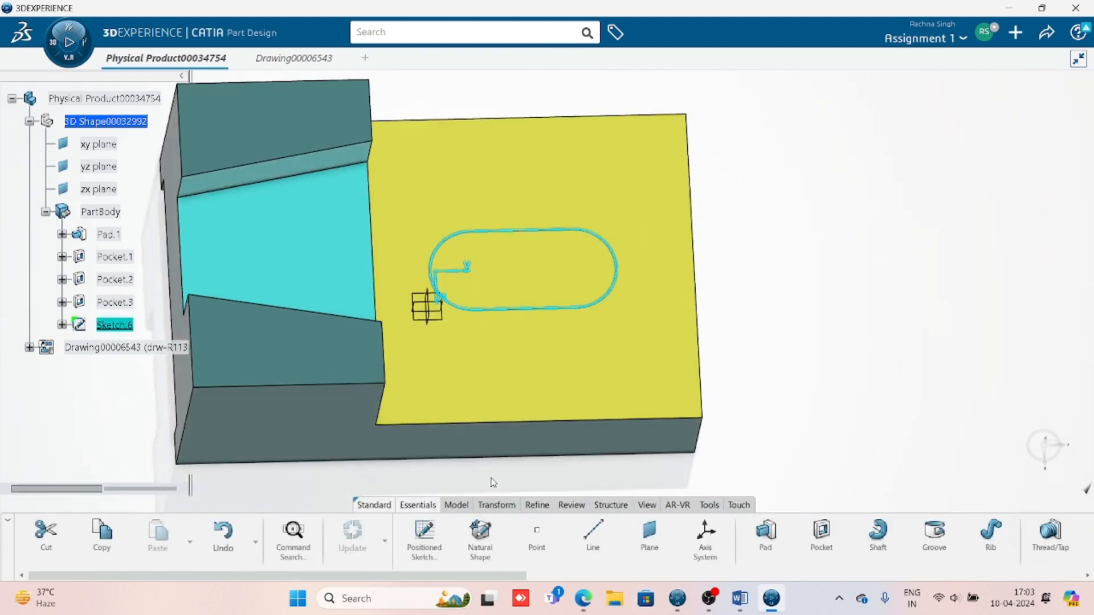
click(821, 536)
middle_drag(449, 362, 489, 228)
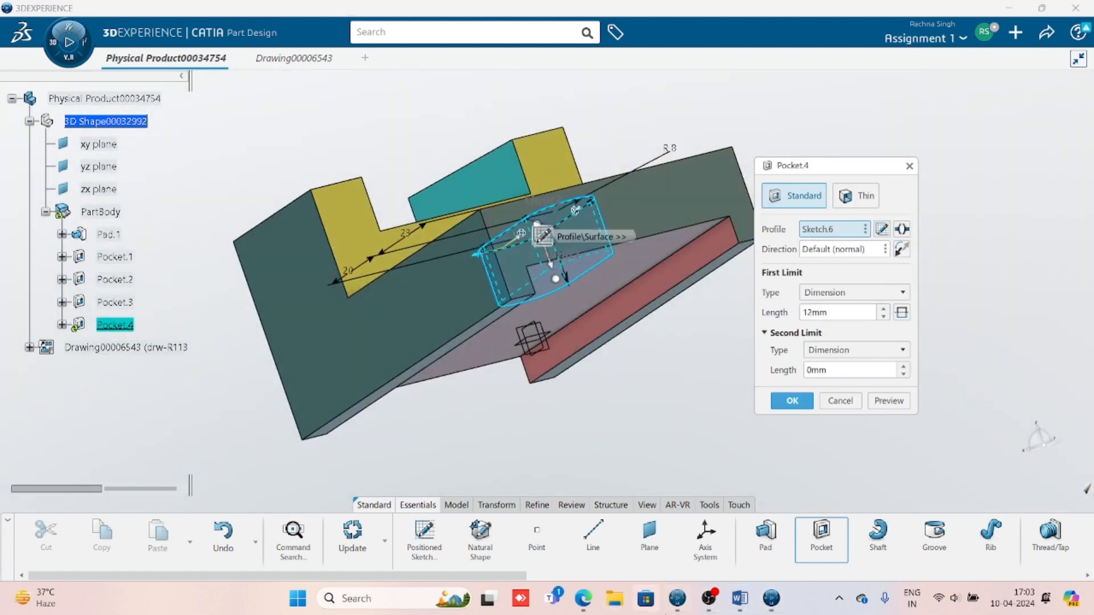
click(740, 598)
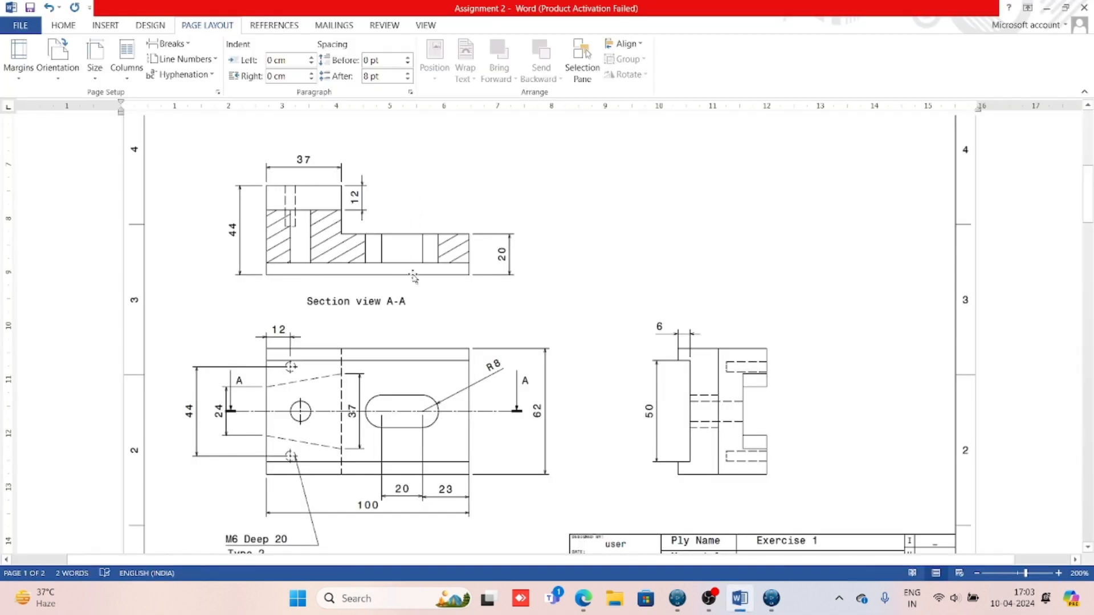
click(772, 599)
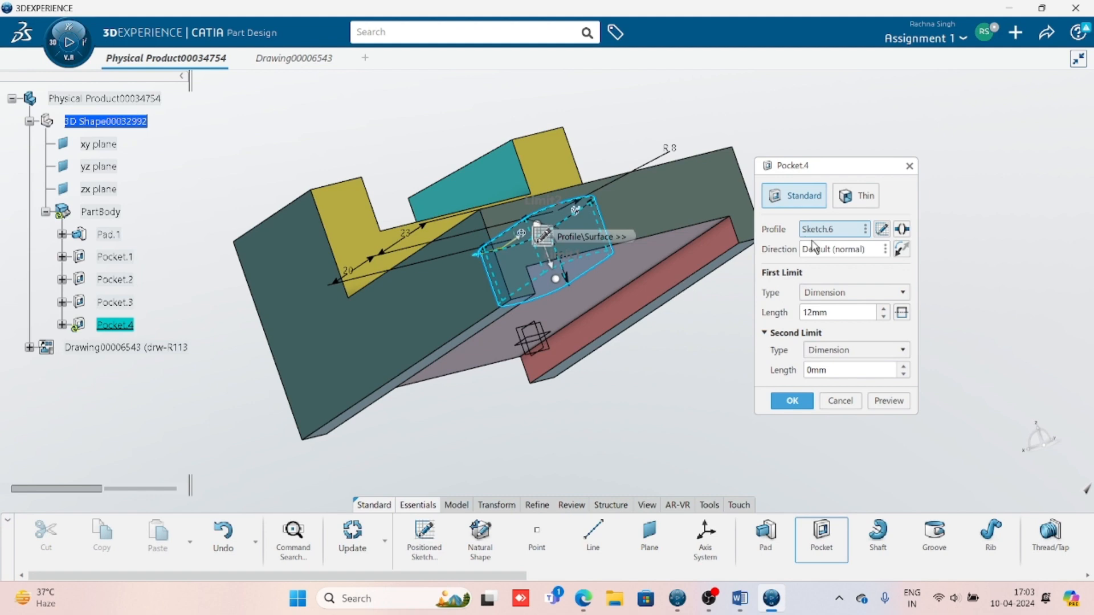
click(850, 292)
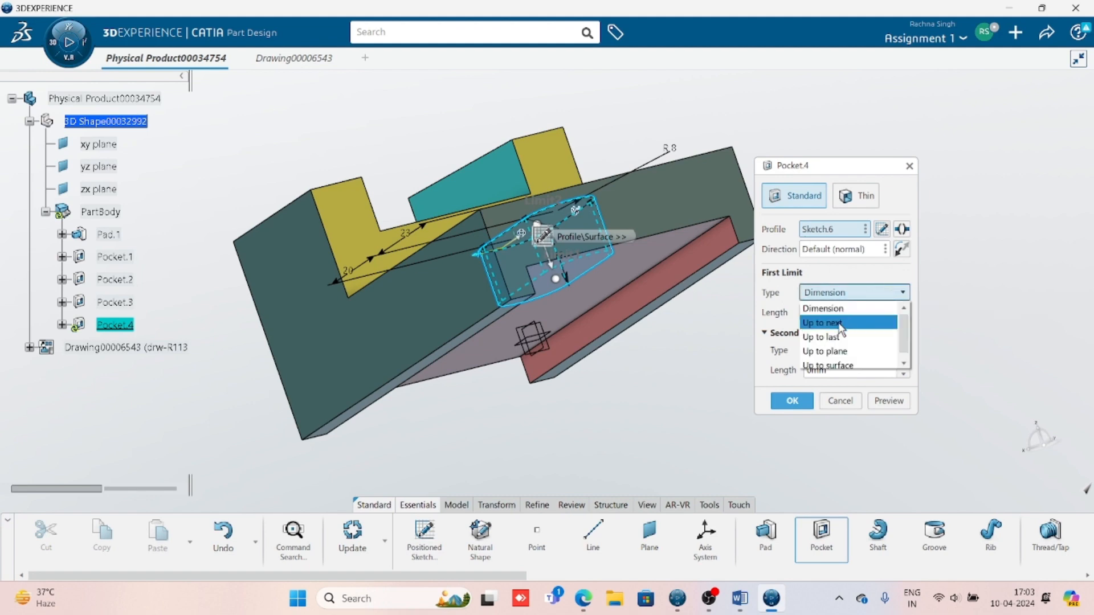
click(837, 336)
click(789, 361)
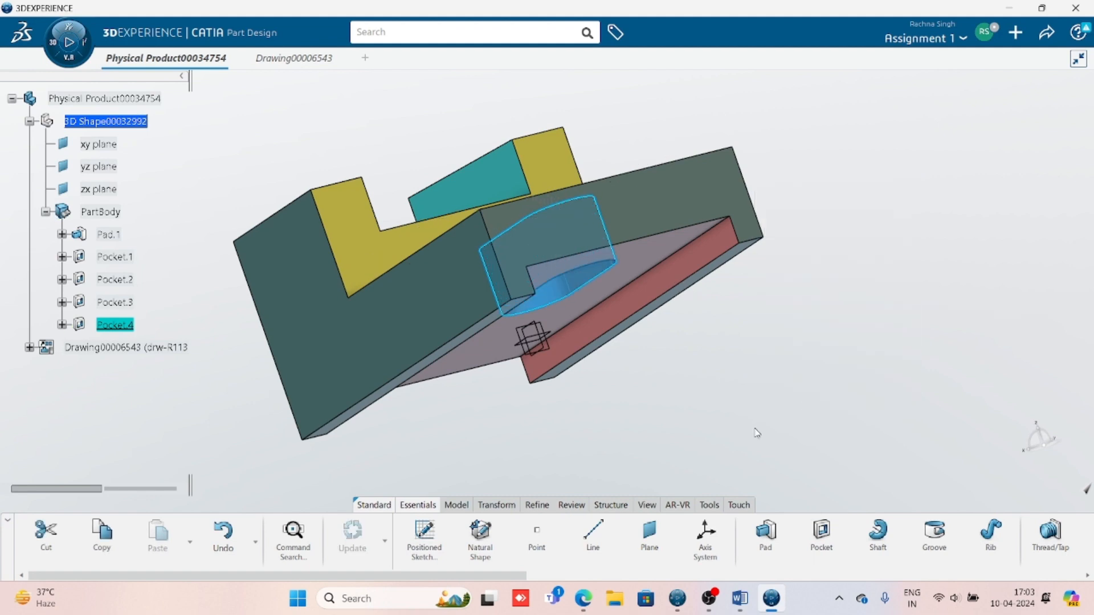
- Inspect the finished slot on the part, switch to the drawing, and update the current sheet
middle_drag(500, 226, 386, 332)
key(ctrl+Tab)
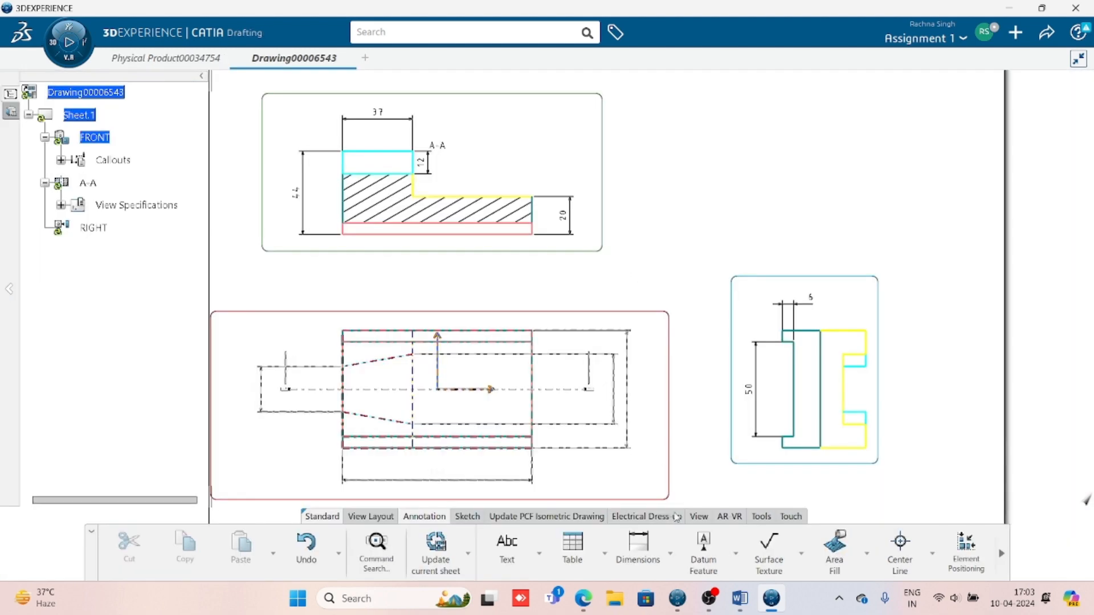
click(452, 552)
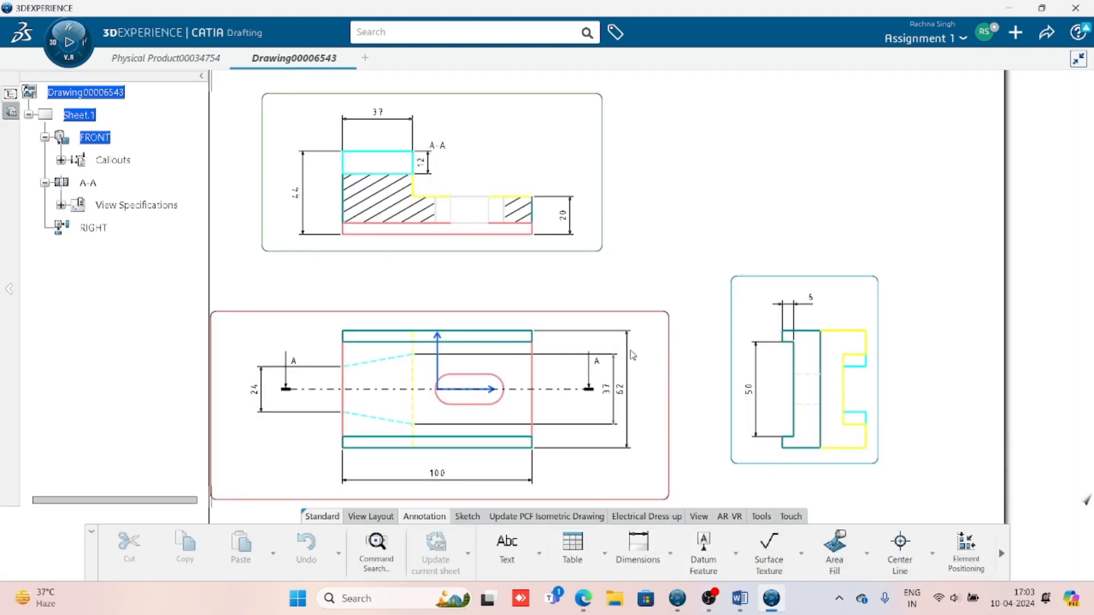
- Dimension the slot's lower straight side in the front view, placing the dimension between the part and the overall length dimension
middle_drag(660, 261, 696, 218)
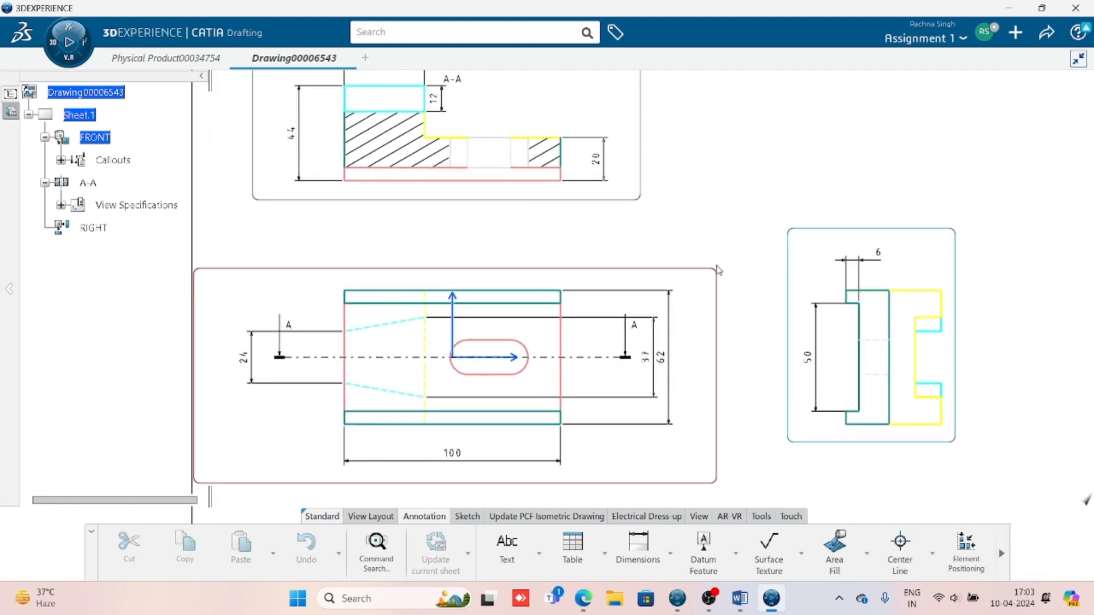
mouse_move(608, 171)
middle_down()
mouse_move(644, 242)
mouse_move(586, 288)
mouse_move(593, 358)
mouse_move(569, 232)
middle_up()
mouse_move(569, 232)
ctrl+middle_down()
mouse_move(562, 268)
mouse_move(599, 339)
ctrl+middle_up()
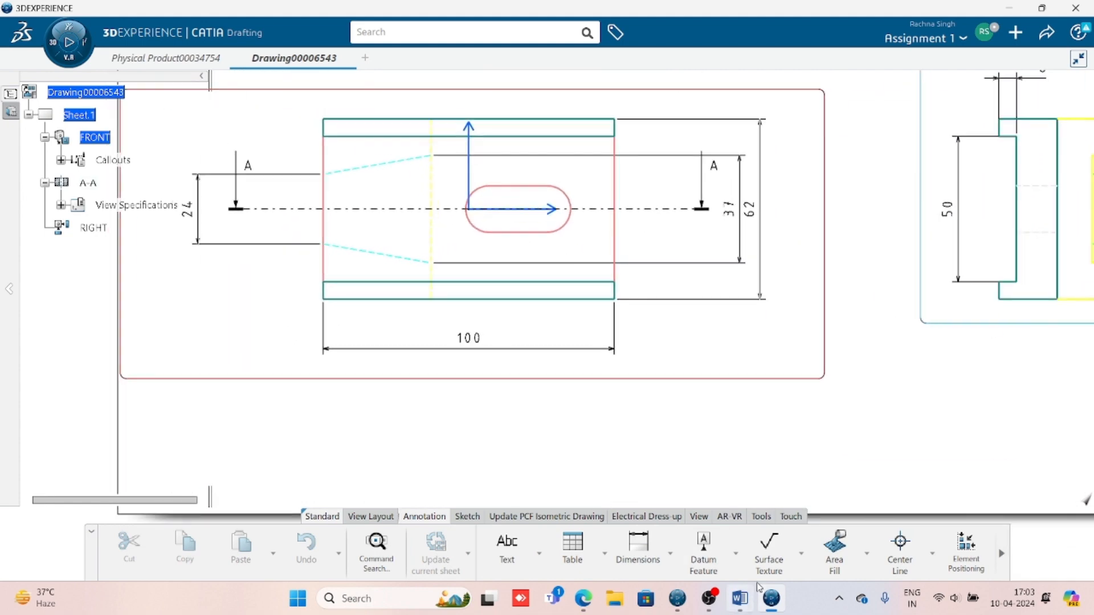
click(638, 544)
click(537, 233)
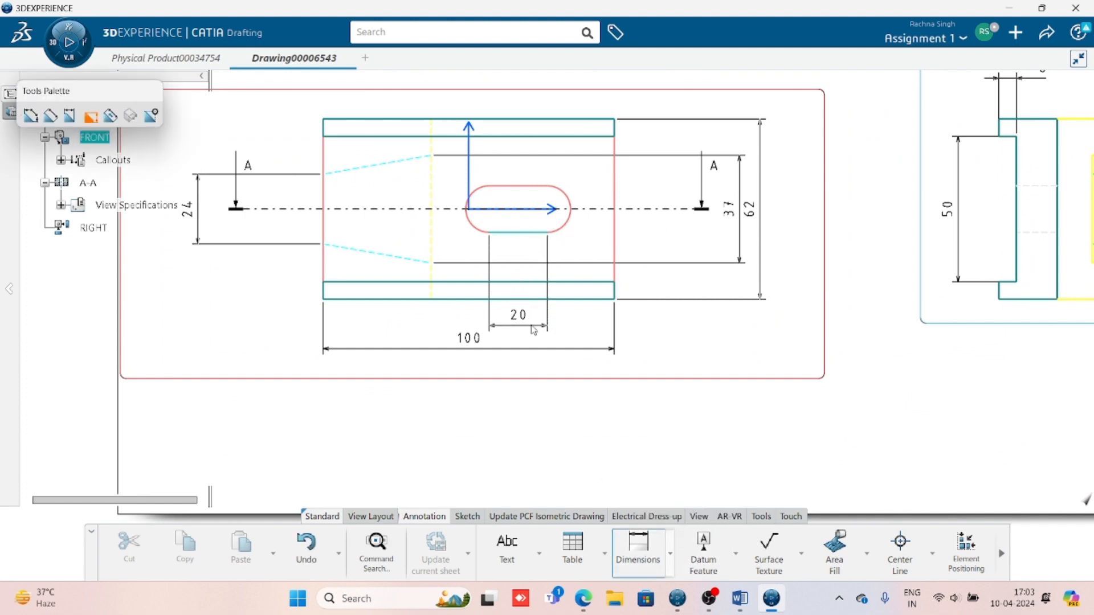
click(534, 331)
- Dimension the slot's end arc center to the block's nearest end edge, forcing it horizontal and placing it beside the 20 dimension
click(639, 544)
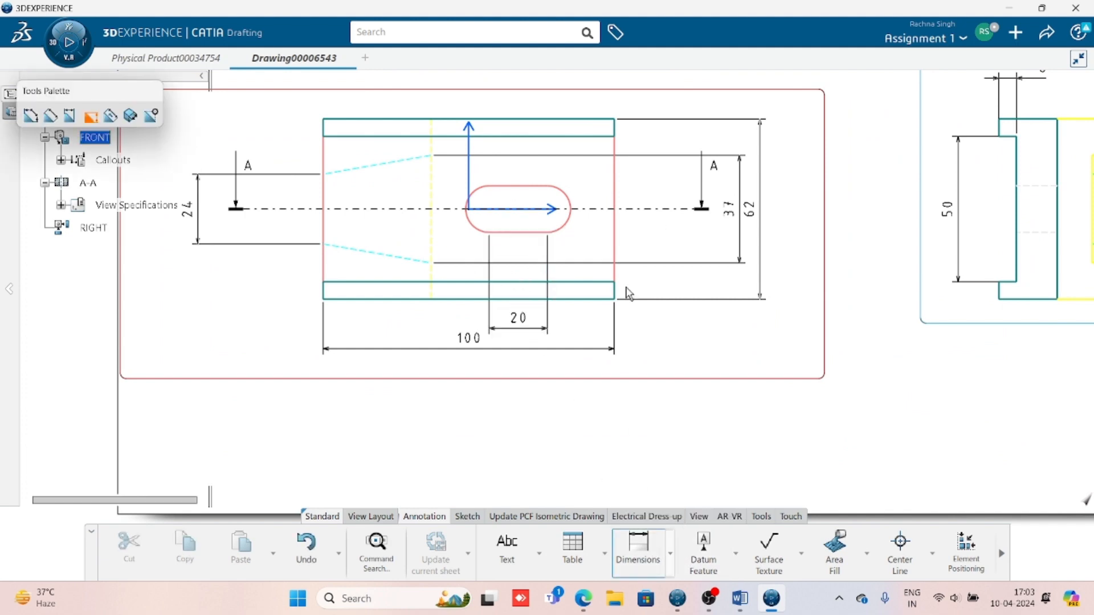
click(619, 248)
click(565, 221)
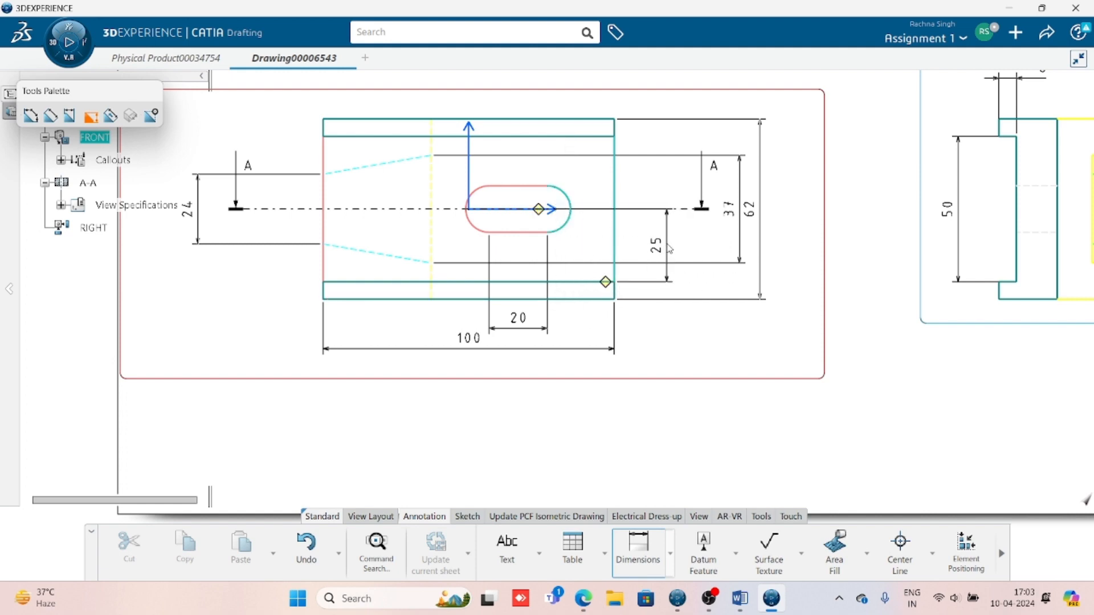
right_click(668, 246)
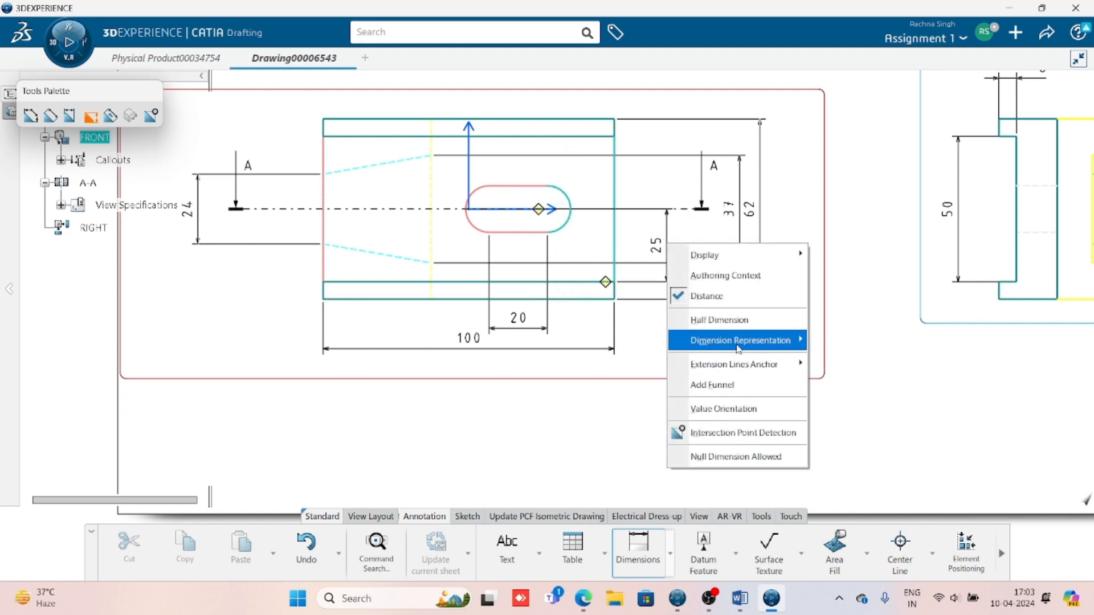
mouse_move(739, 348)
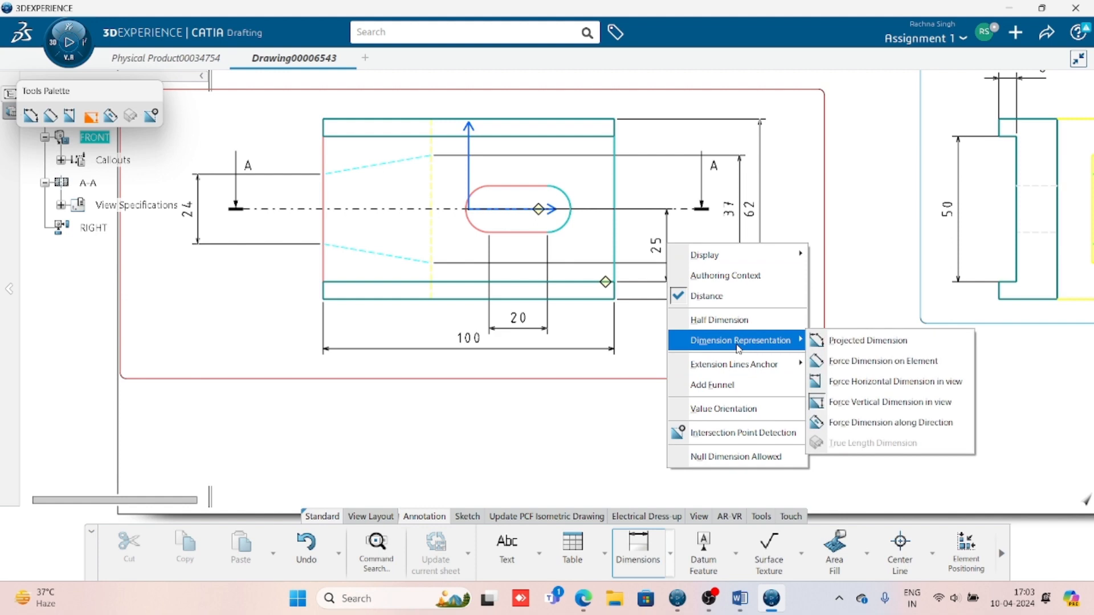
click(862, 383)
click(595, 328)
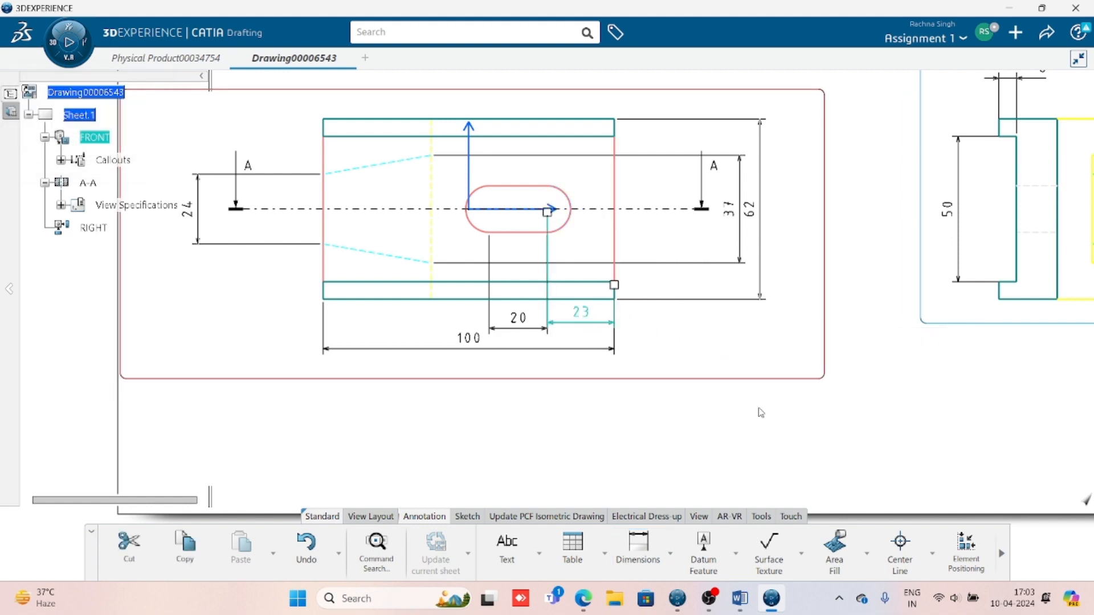
click(725, 430)
ctrl+middle_drag(650, 412, 693, 473)
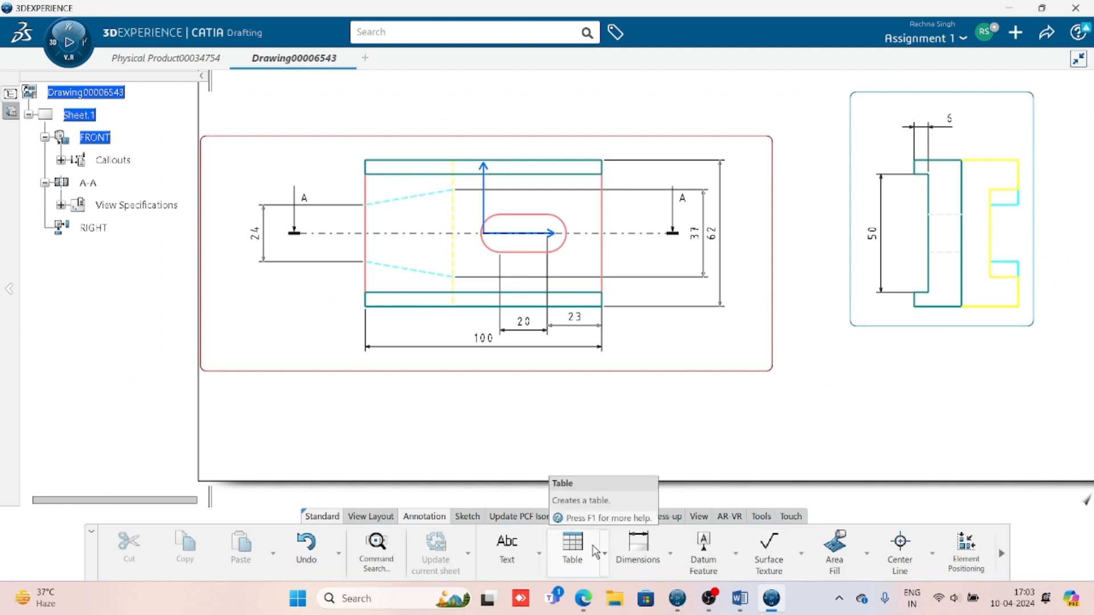
click(638, 547)
click(563, 224)
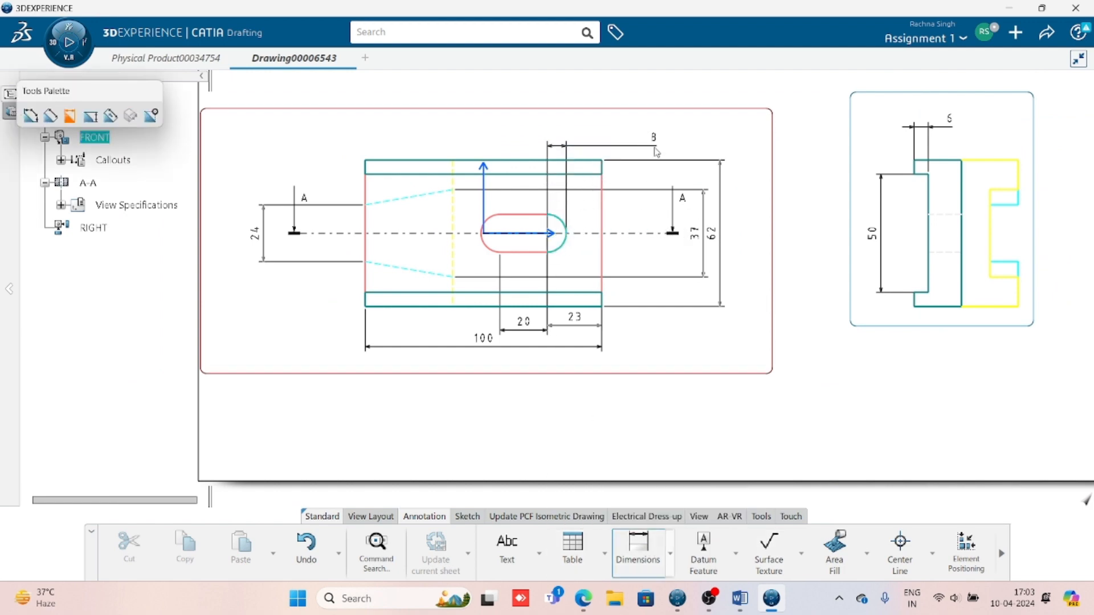
right_click(658, 132)
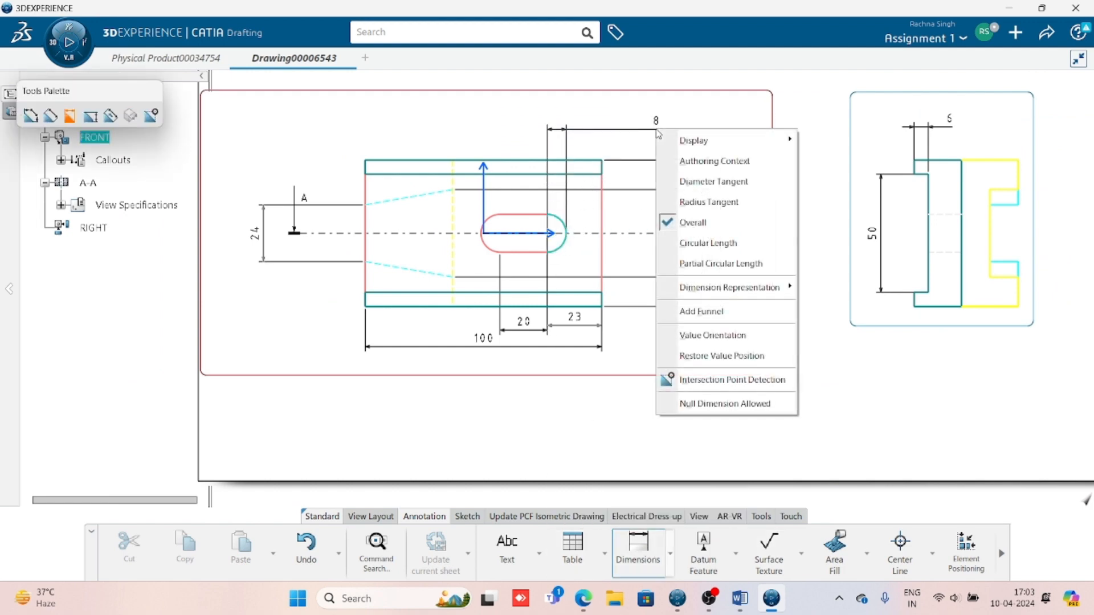
click(710, 204)
right_click(617, 125)
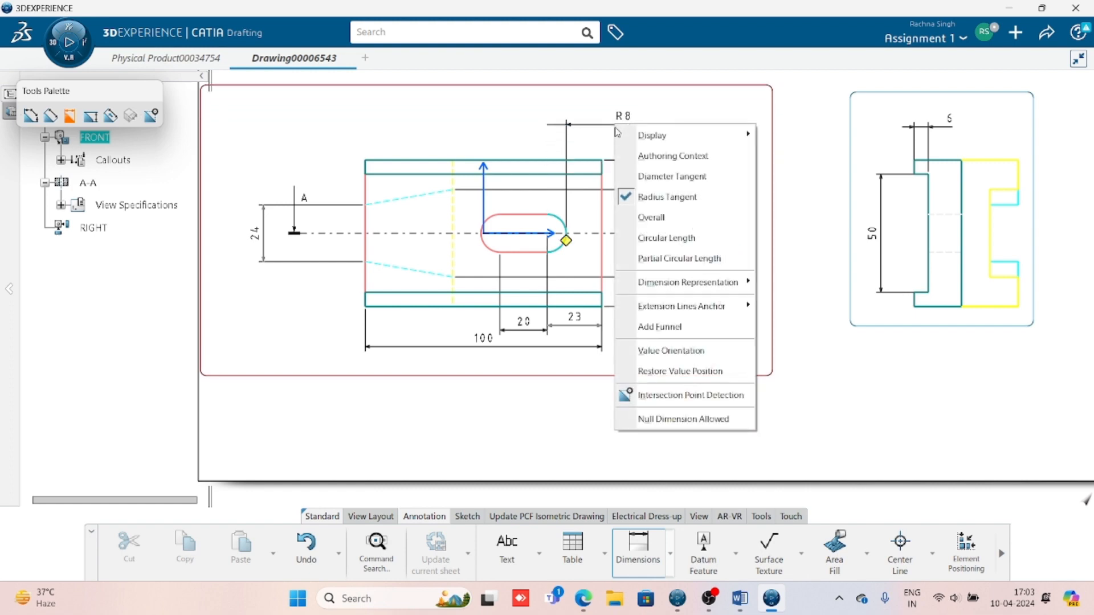
click(672, 176)
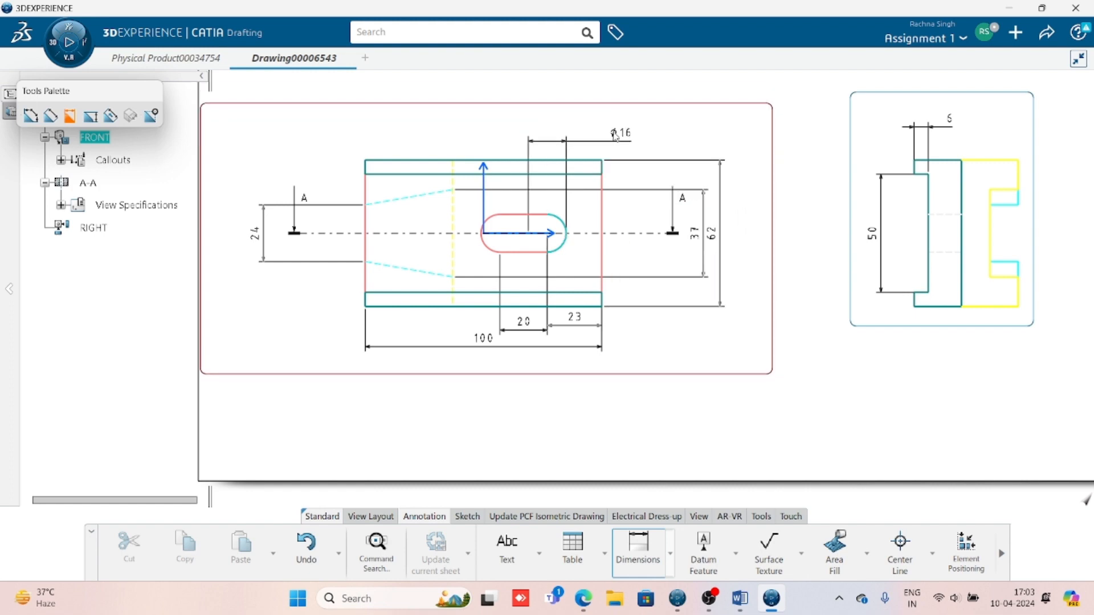
right_click(607, 124)
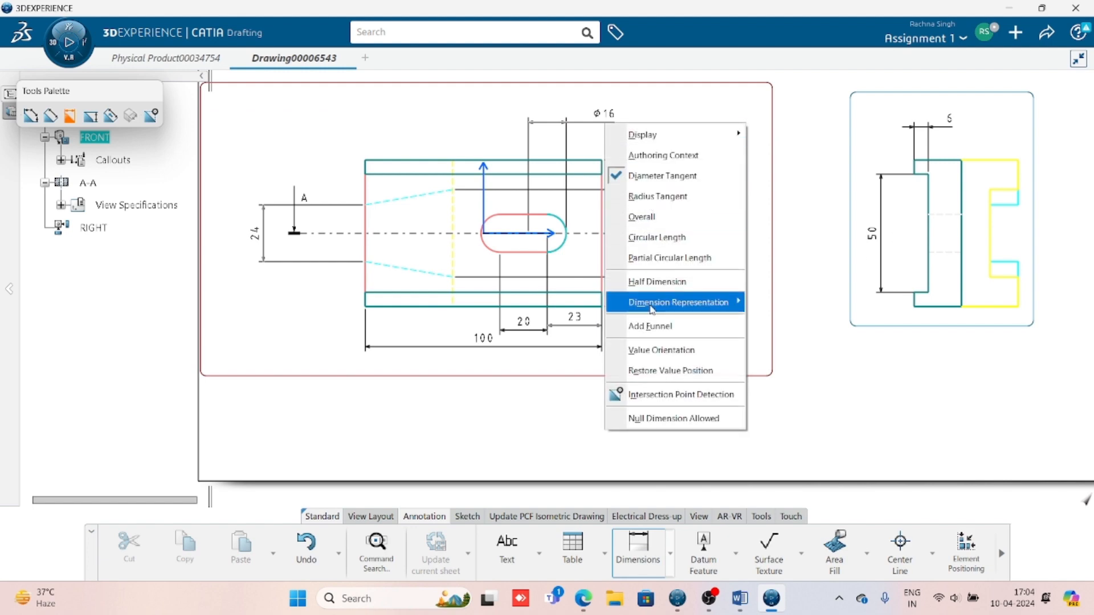
click(647, 281)
right_click(596, 140)
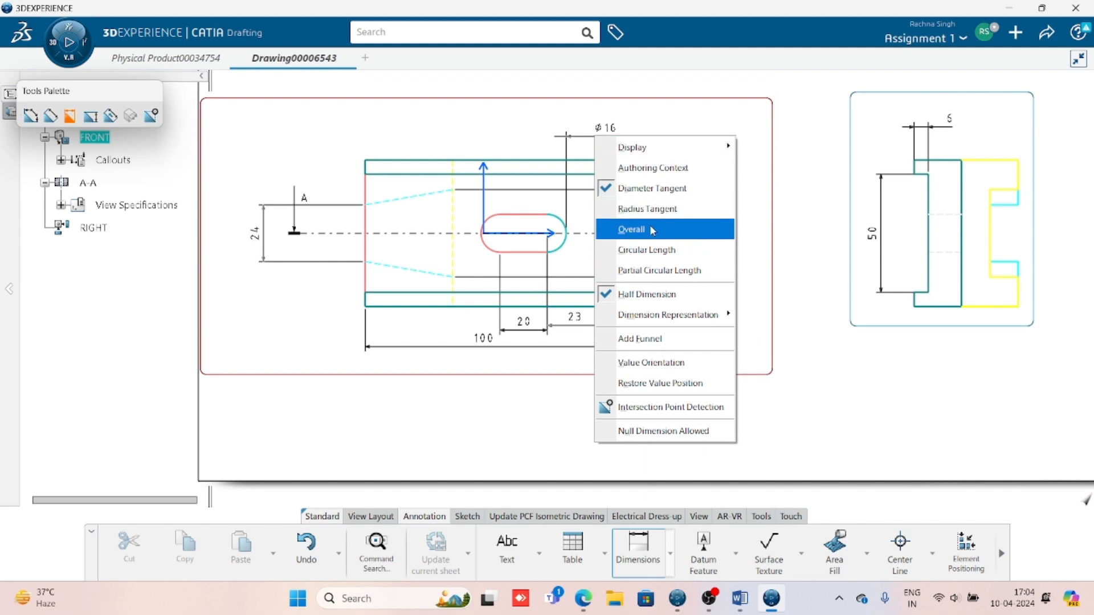
click(650, 208)
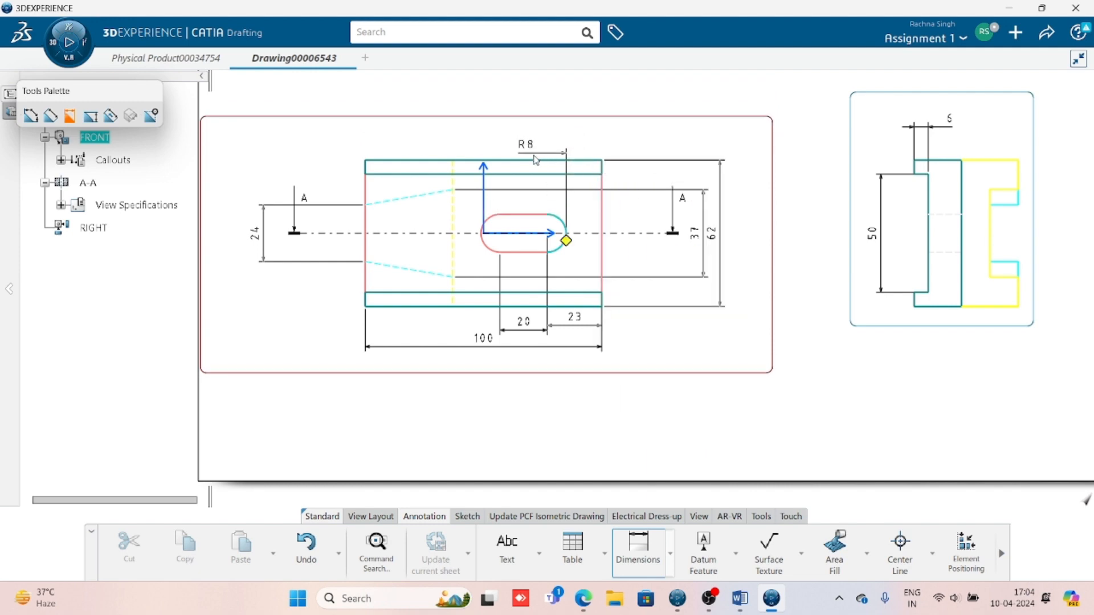
key(Delete)
click(670, 553)
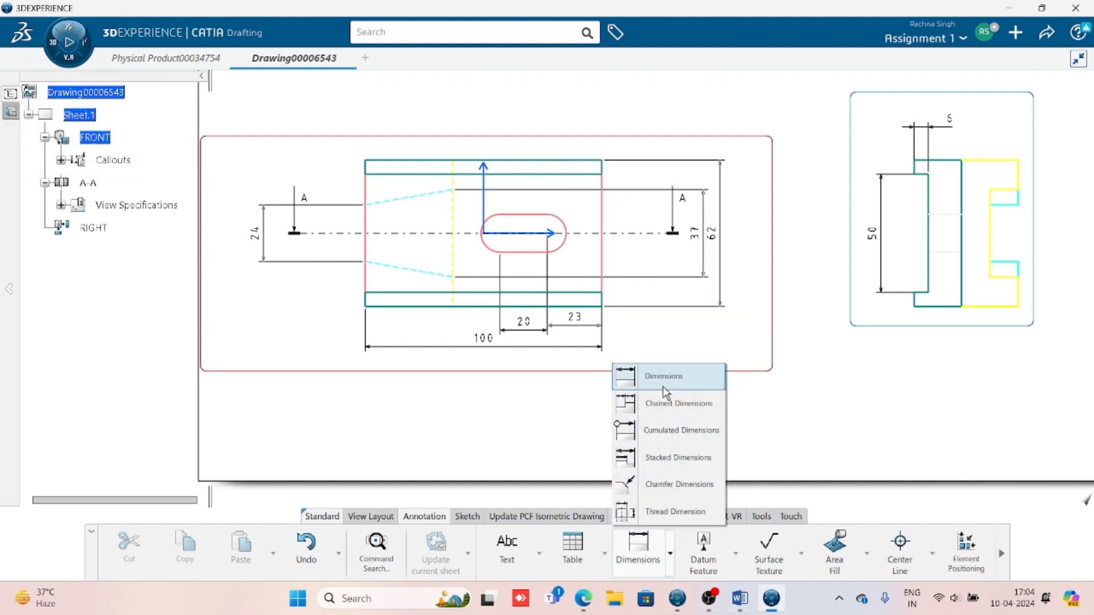
click(809, 453)
- Dimension the slot's end arc near the block's end as a tangent radius, placing the dimension above the part in the front view
click(641, 547)
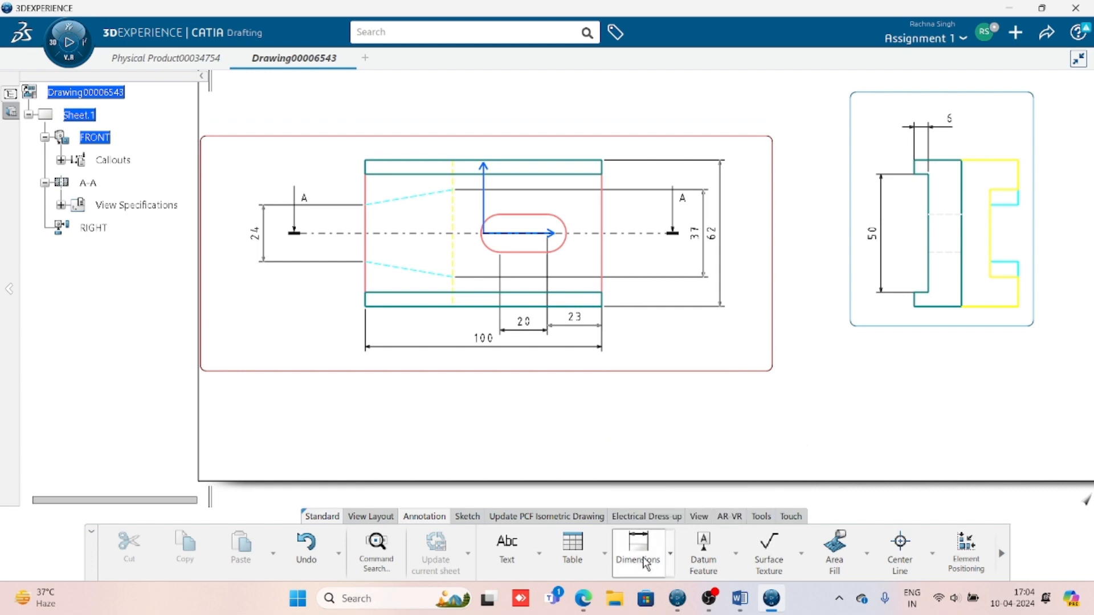
click(565, 242)
right_click(684, 341)
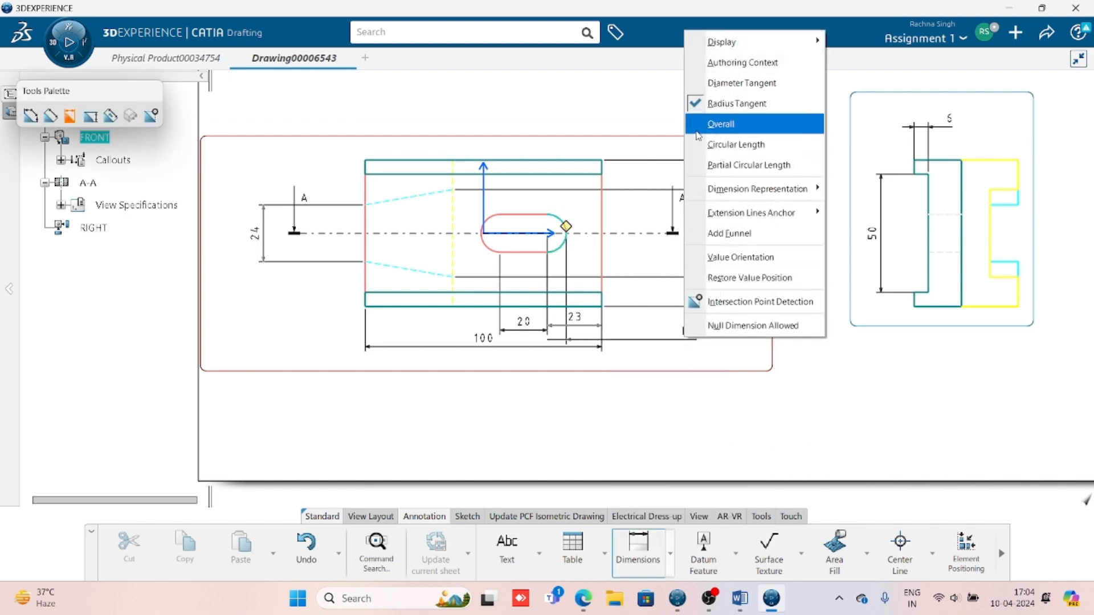
click(721, 123)
right_click(627, 128)
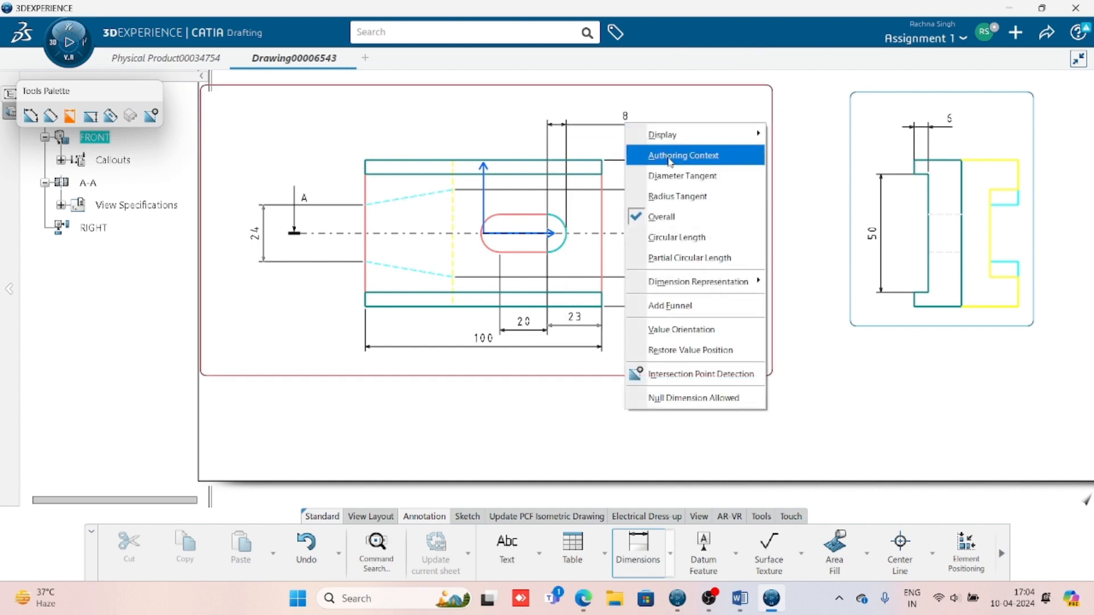
mouse_move(671, 137)
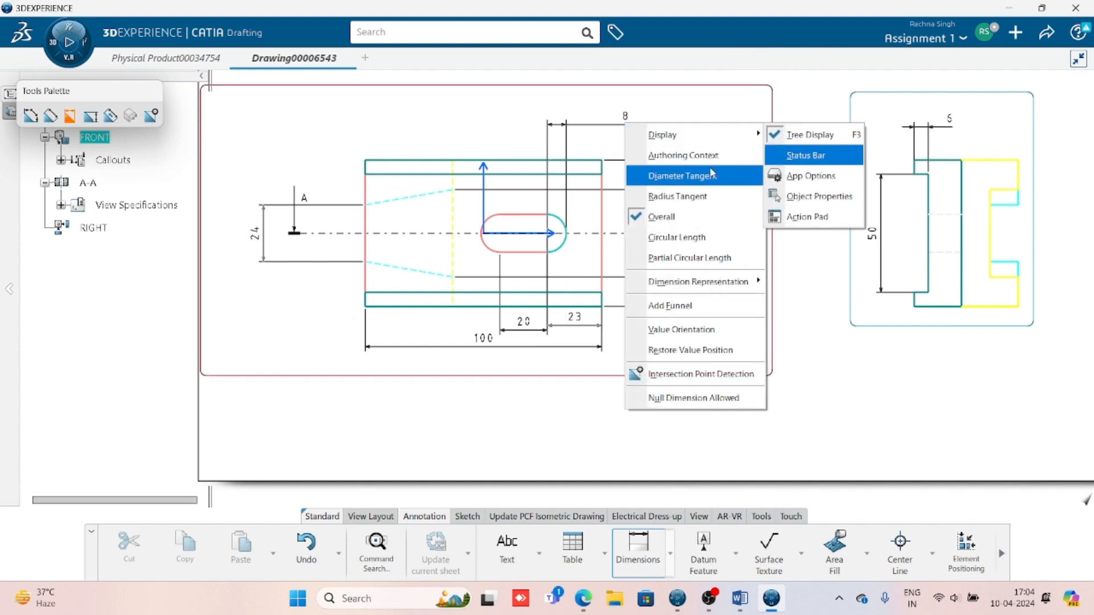
click(661, 199)
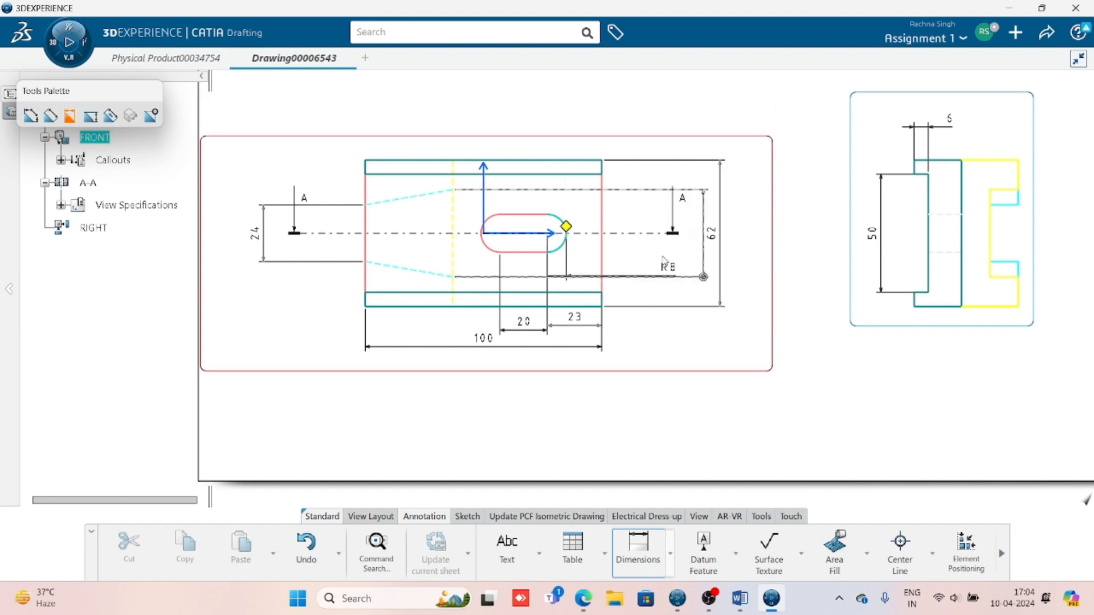
click(636, 120)
click(645, 406)
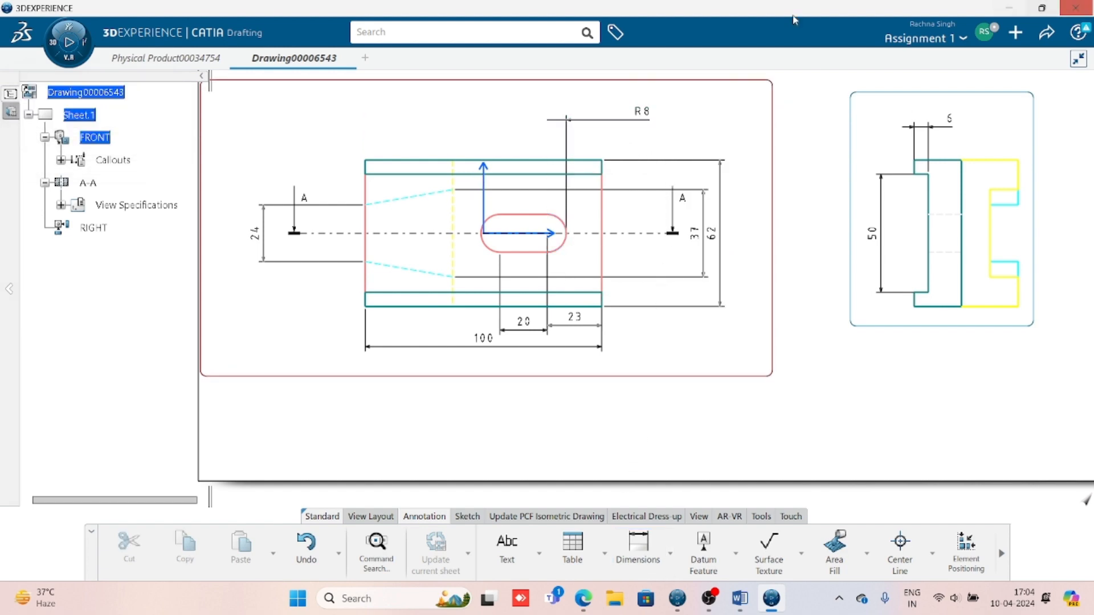
- Switch to the part and set the slot pocket's fill color to green in its graphic properties
middle_drag(562, 270, 574, 246)
mouse_move(517, 309)
middle_down()
mouse_move(561, 291)
mouse_move(563, 329)
middle_up()
mouse_move(600, 361)
middle_down()
mouse_move(581, 391)
mouse_move(584, 366)
middle_up()
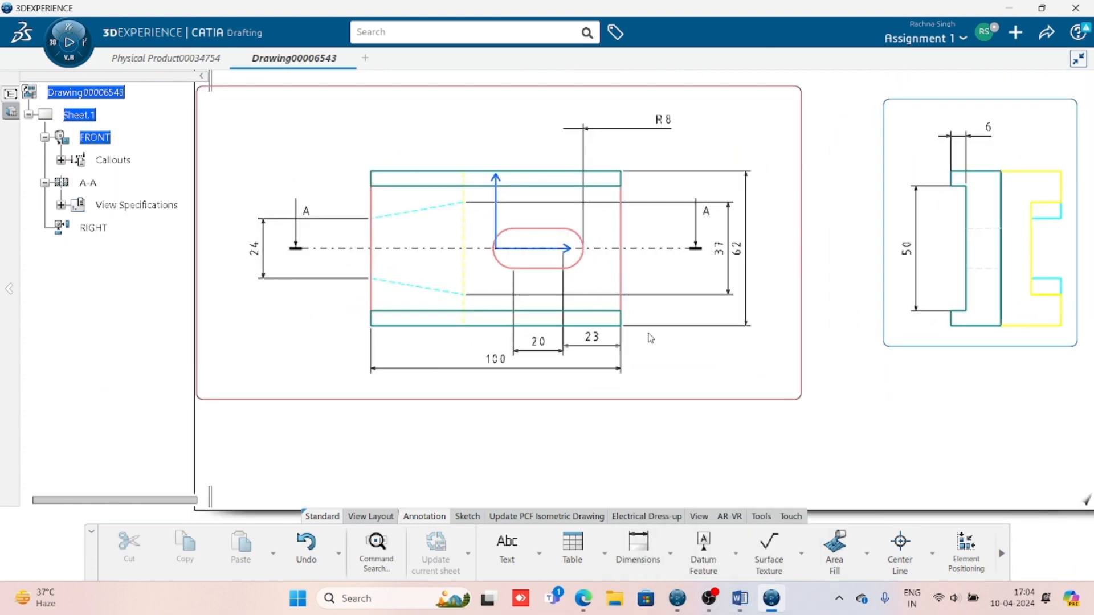
mouse_move(776, 333)
middle_down()
mouse_move(594, 373)
mouse_move(559, 361)
middle_up()
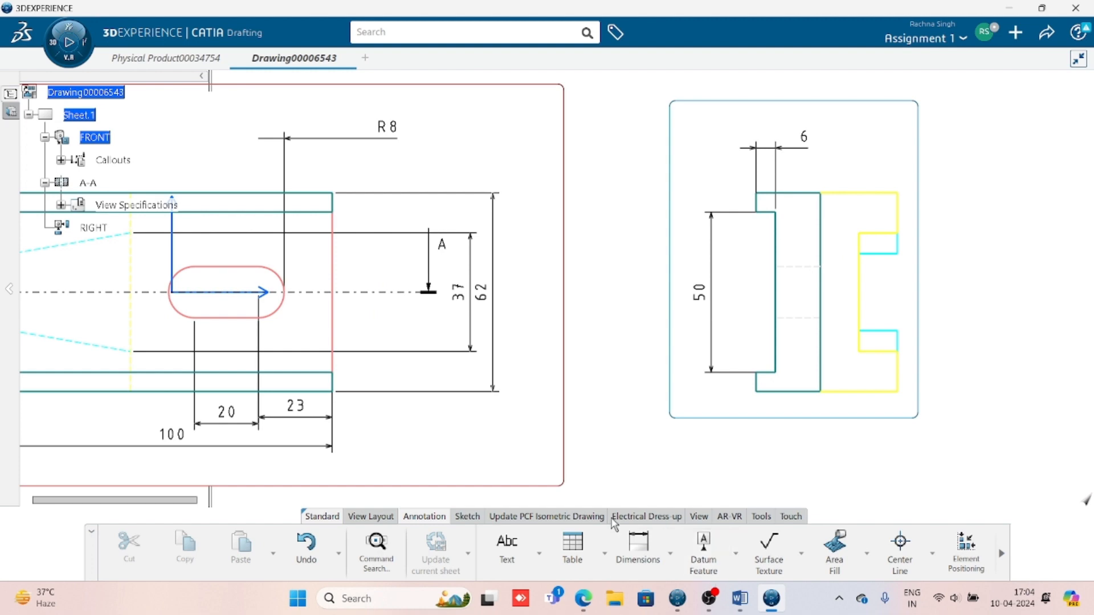
key(ctrl+Tab)
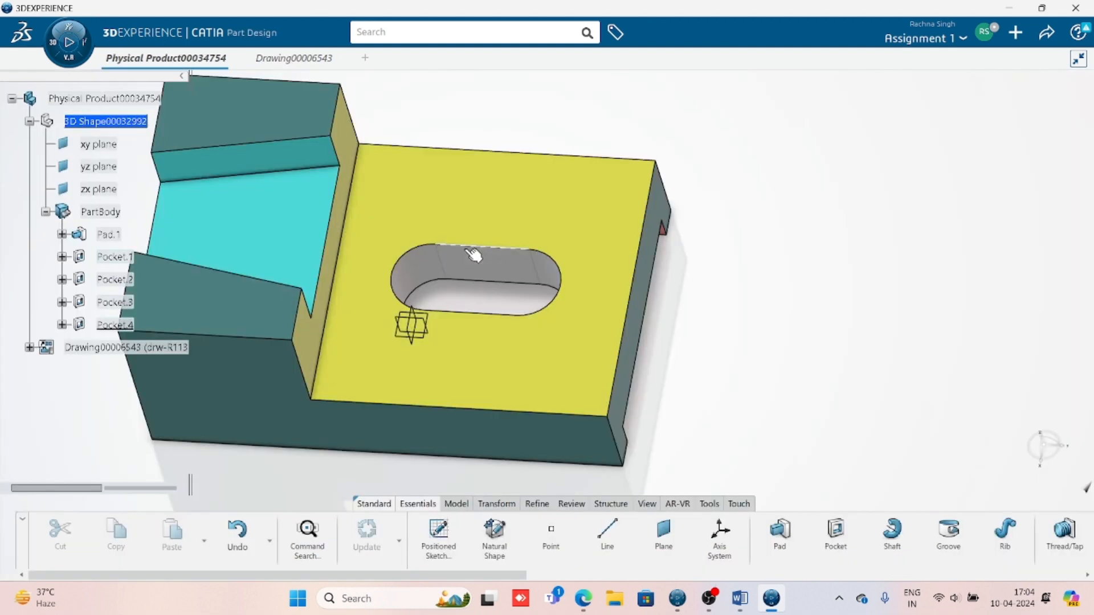
middle_drag(454, 339, 599, 296)
right_click(132, 327)
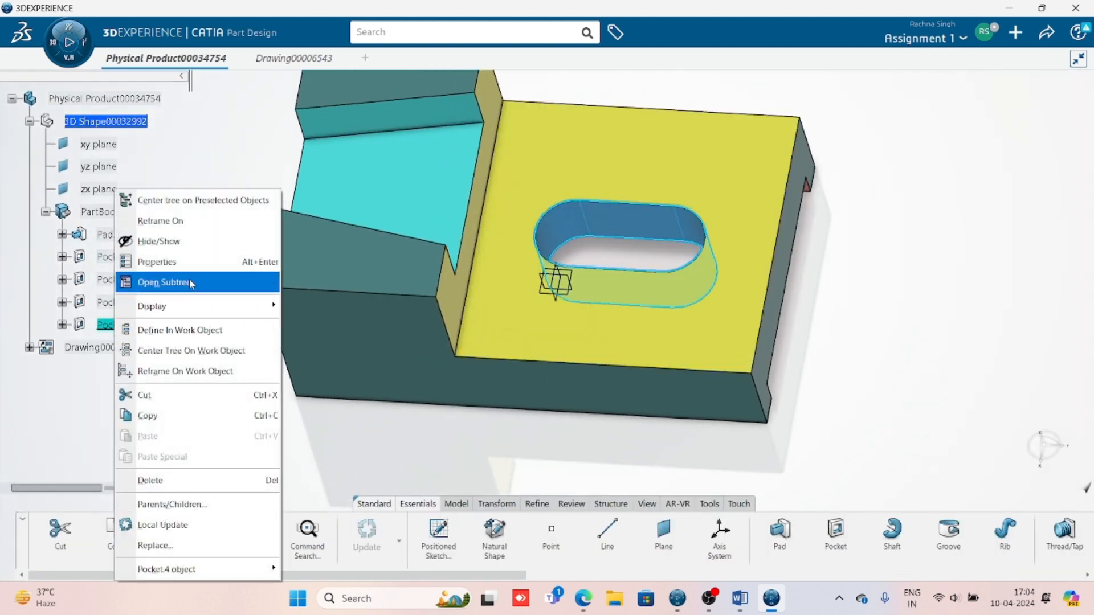
click(182, 256)
click(798, 258)
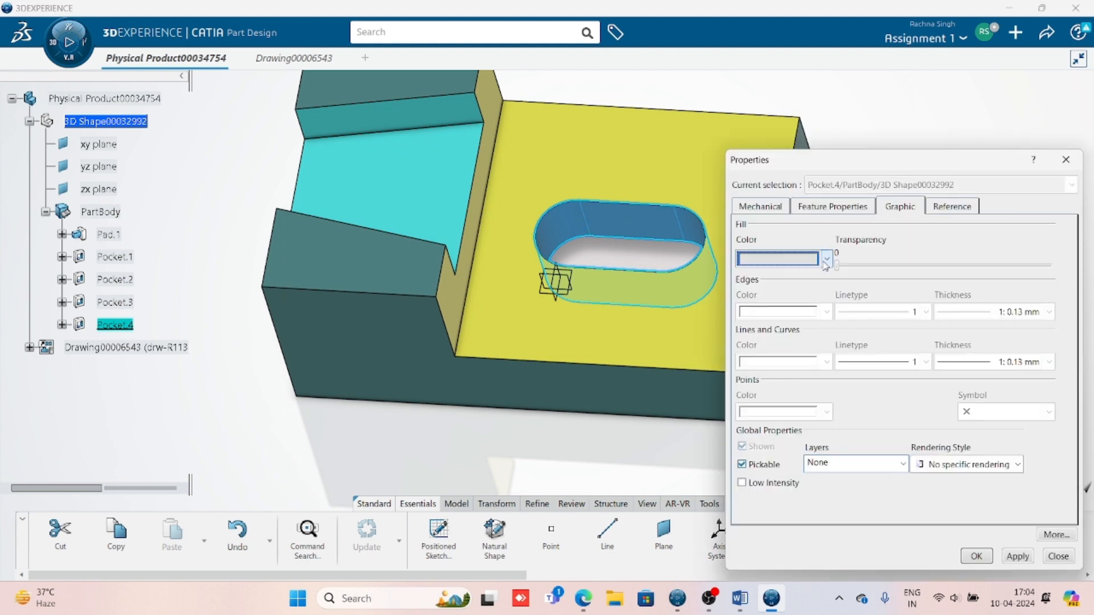
click(780, 442)
click(976, 557)
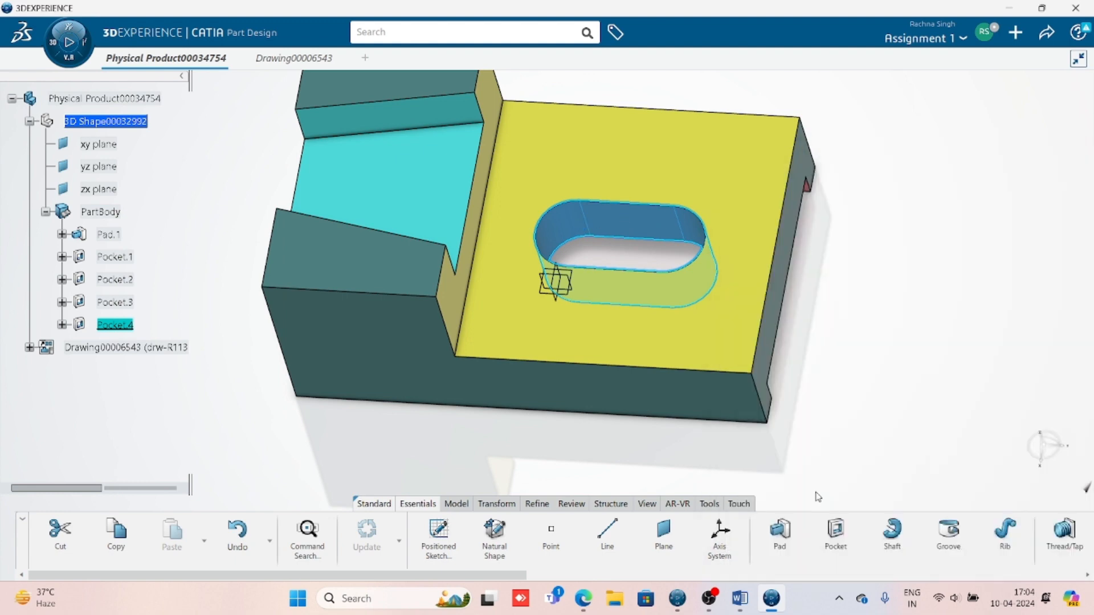
- Return to the drawing and update the current sheet with the slot's new color
key(ctrl+Tab)
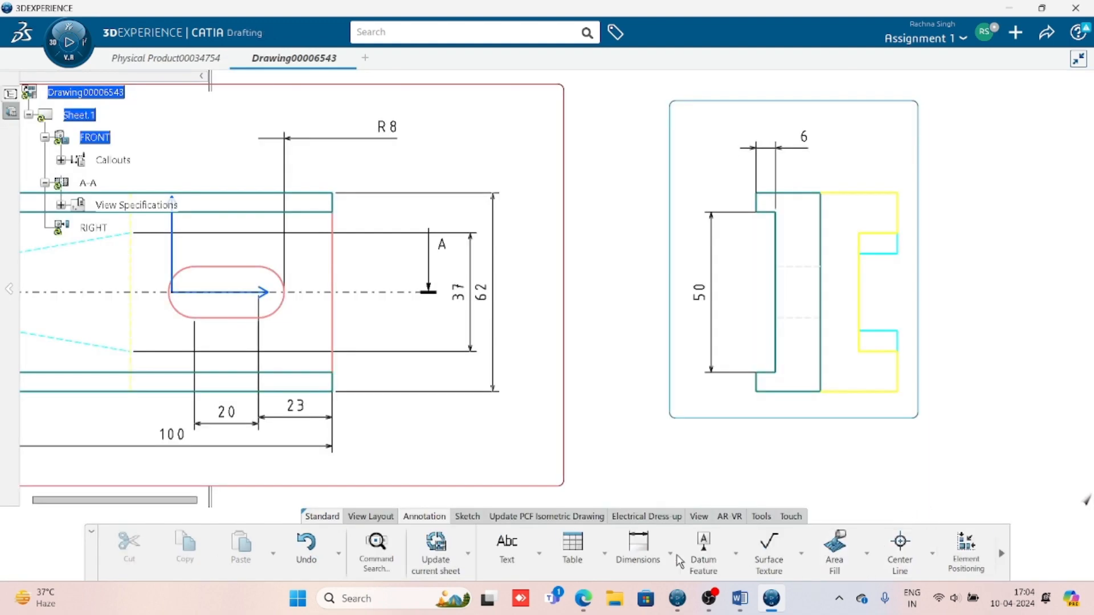
click(436, 544)
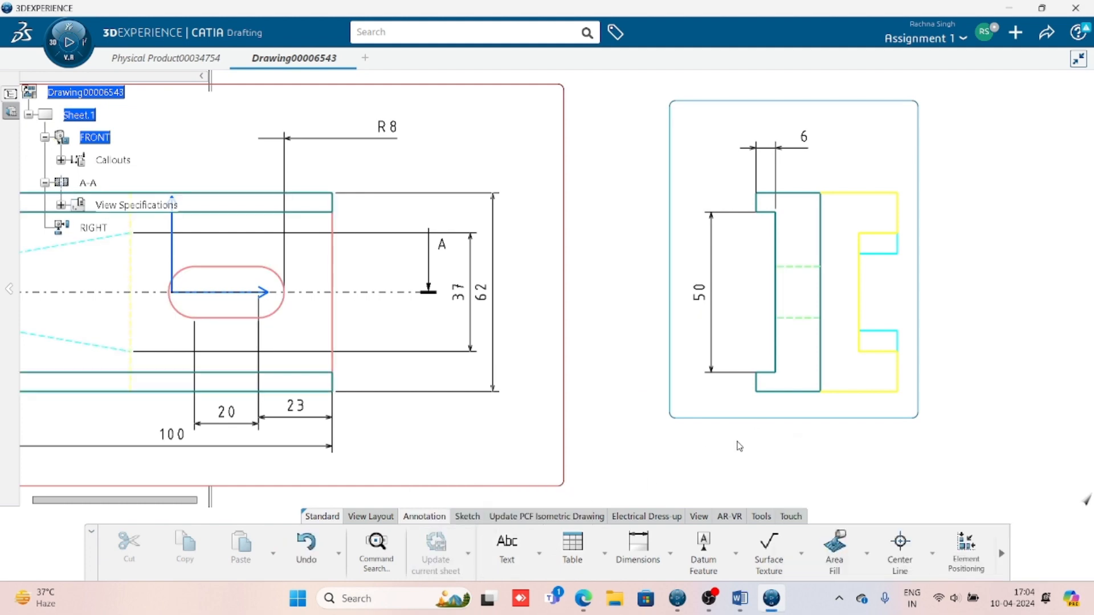
middle_drag(668, 387, 585, 352)
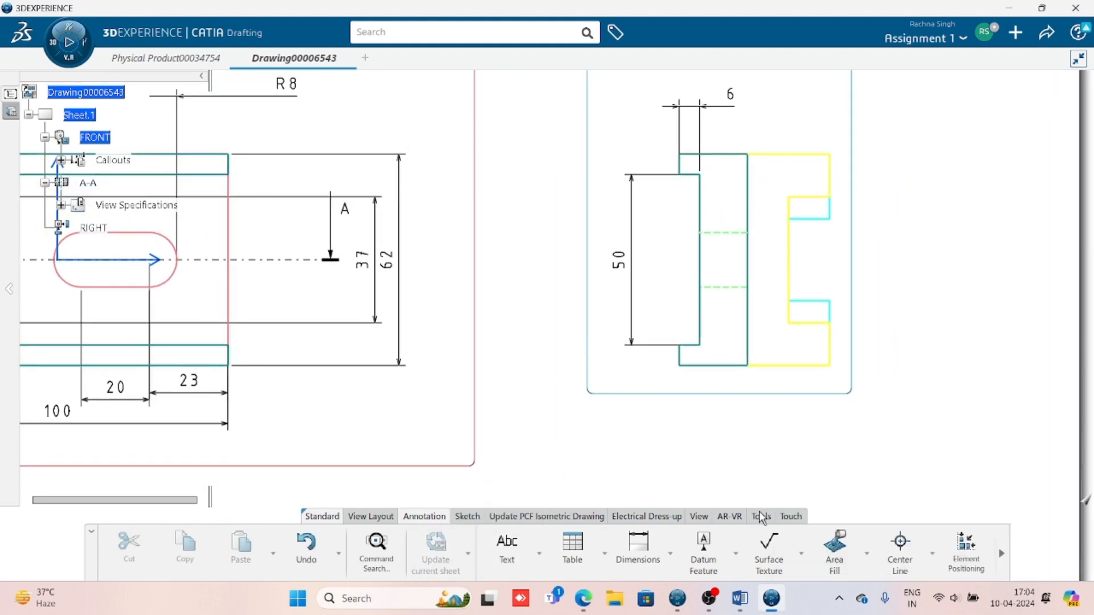
- Compare the drawing's section A-A, front and right views with the Assignment 2 reference in Word to check the remaining features
click(739, 599)
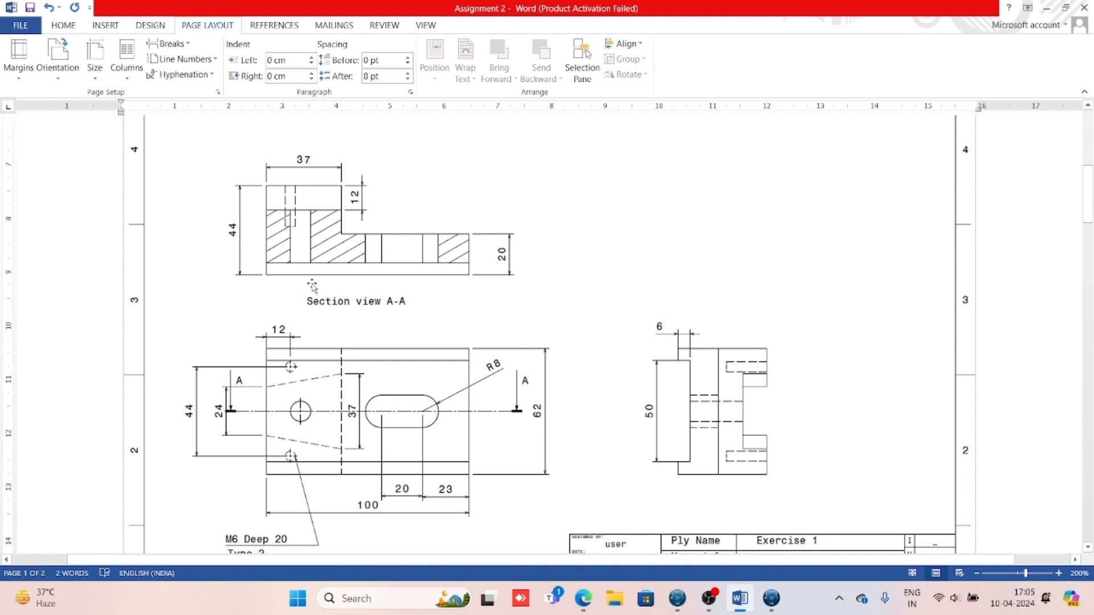
scroll(672, 386, up, 5)
scroll(450, 387, down, 5)
click(771, 599)
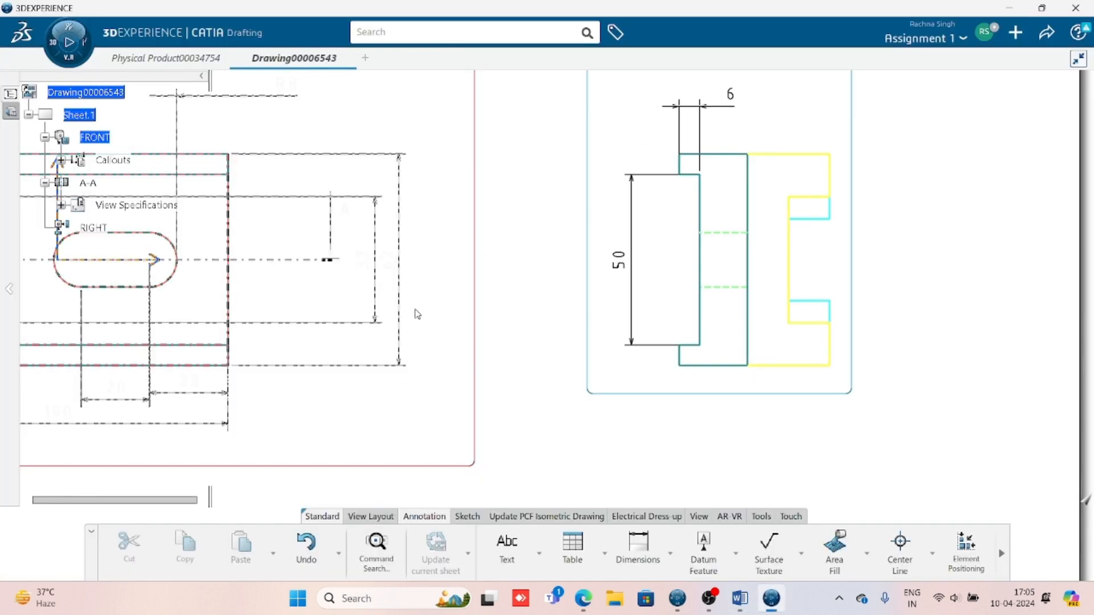
ctrl+middle_drag(422, 340, 554, 351)
scroll(501, 312, up, 3)
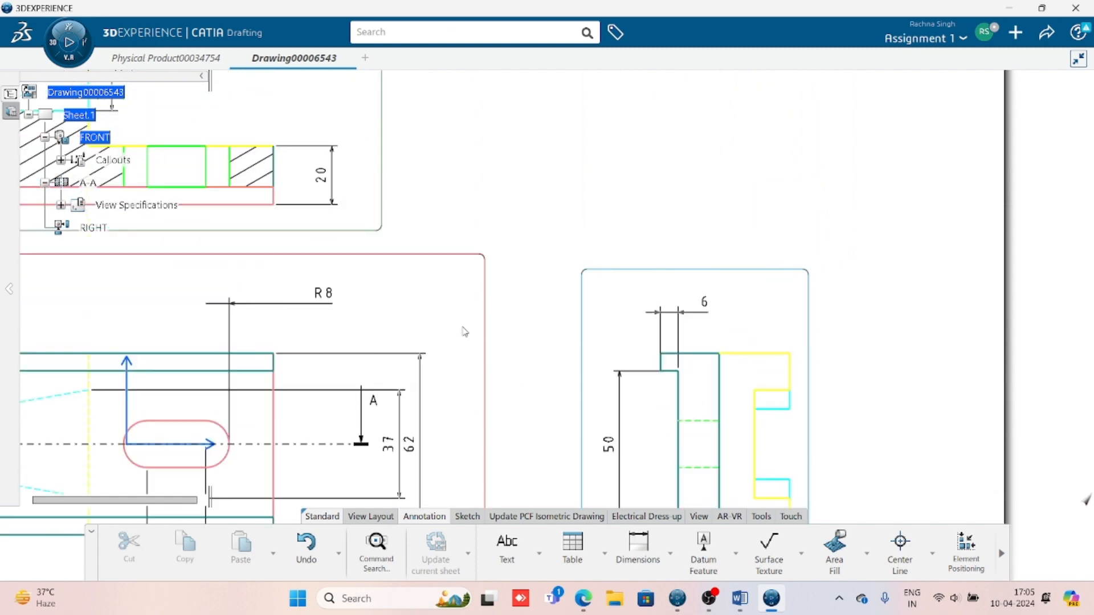
ctrl+middle_drag(464, 330, 446, 337)
ctrl+scroll(446, 337, down, 1)
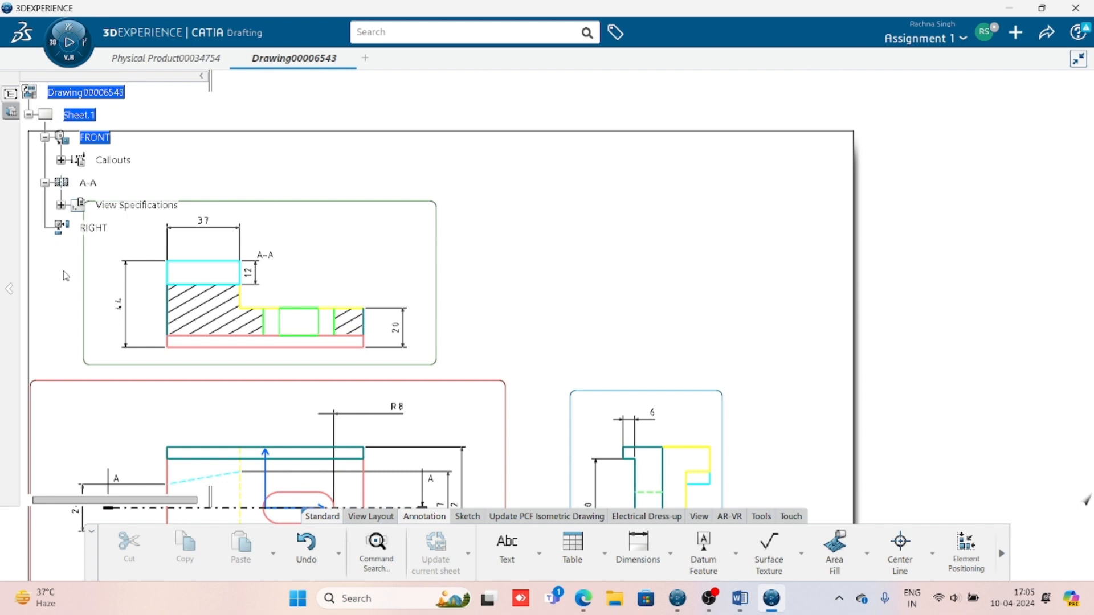
scroll(76, 256, down, 2)
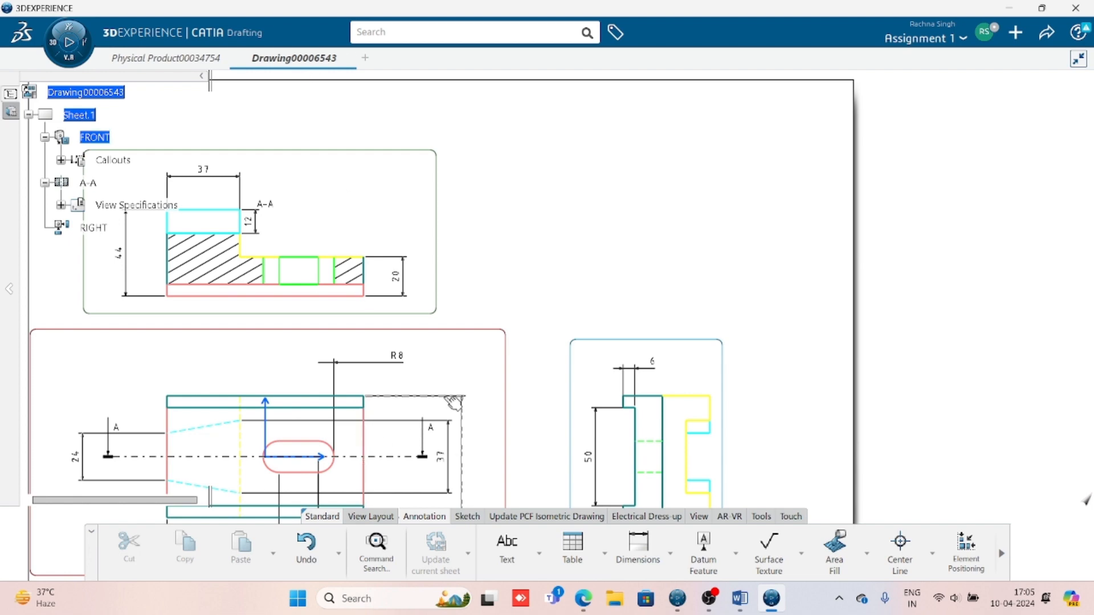
scroll(454, 403, up, 2)
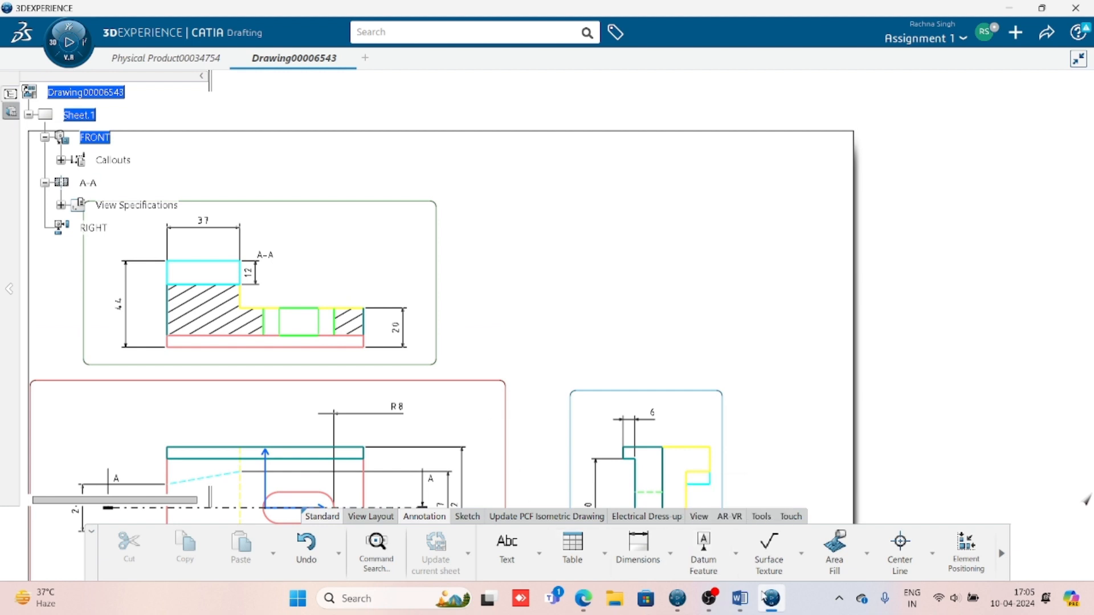
mouse_move(771, 600)
scroll(622, 345, down, 2)
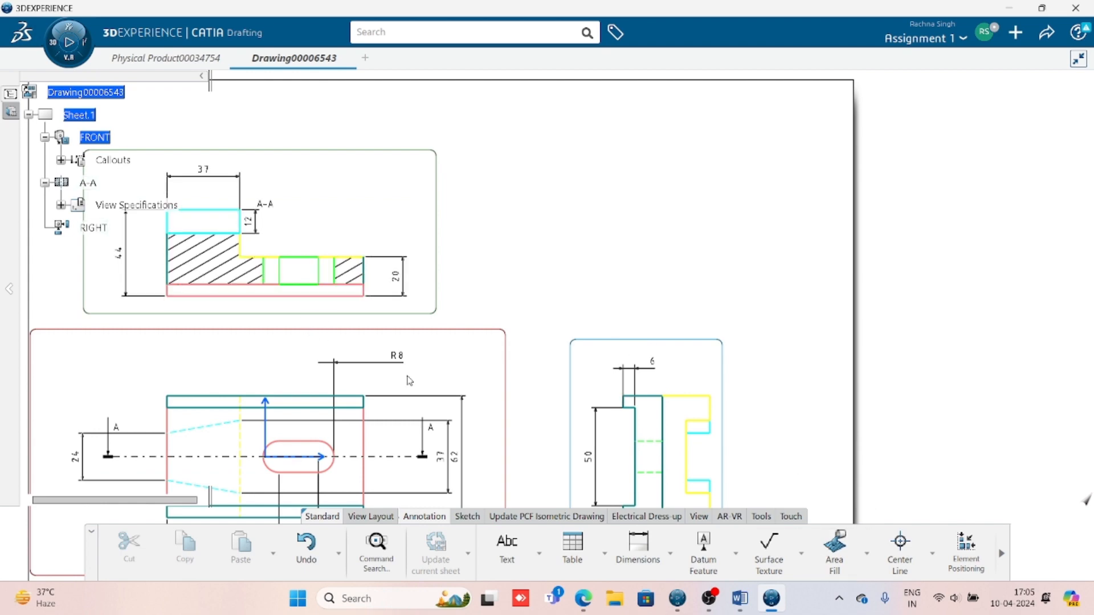
click(773, 599)
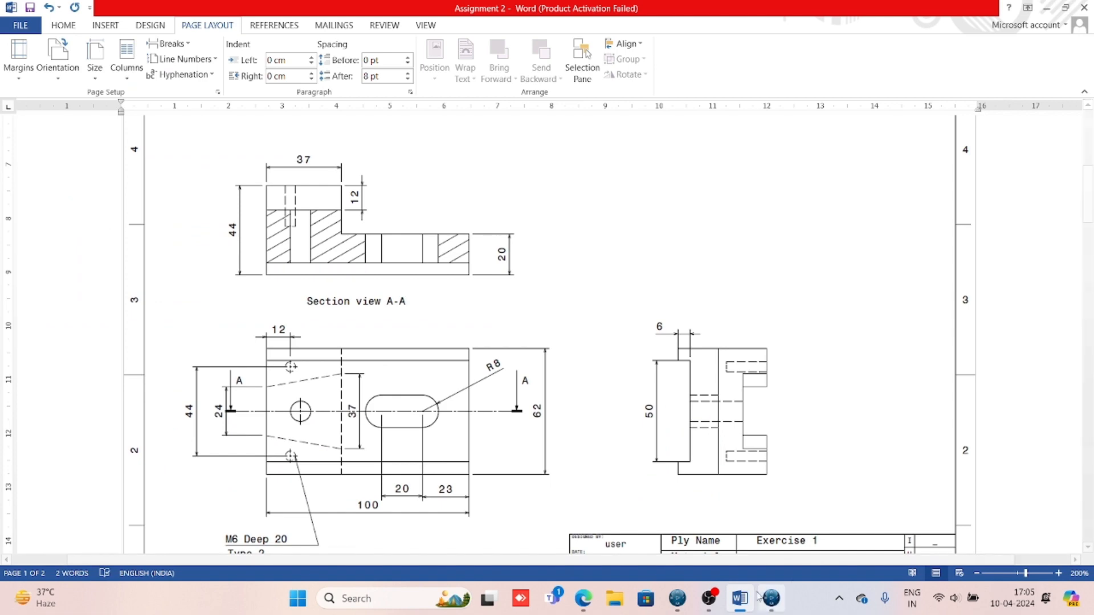
click(767, 597)
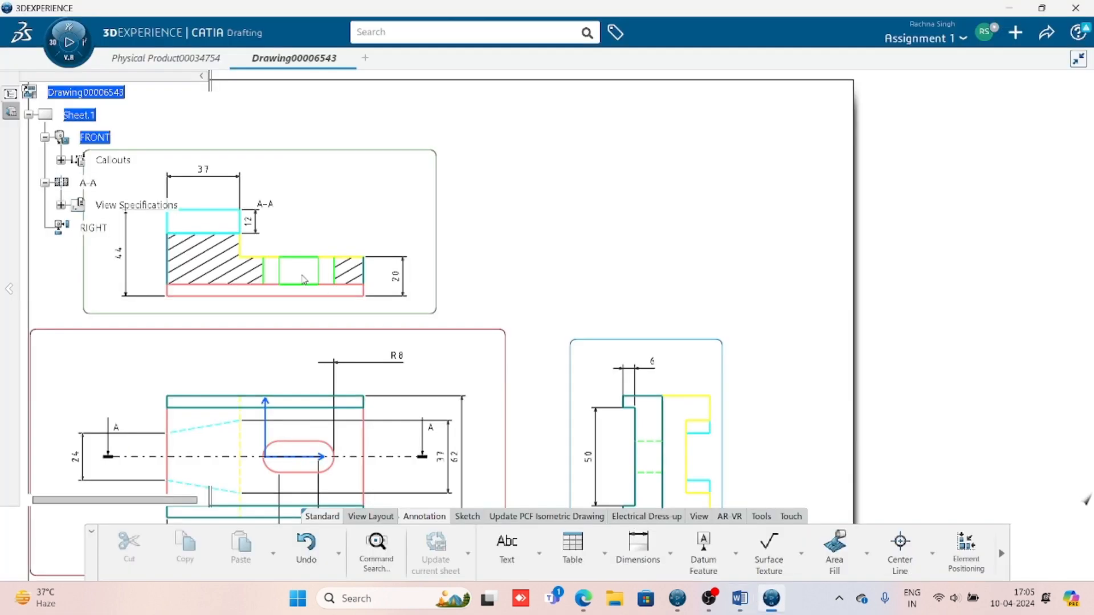
- Switch to the part and sketch a circle of about 9 mm radius on the floor of the tapered pocket
scroll(374, 297, down, 5)
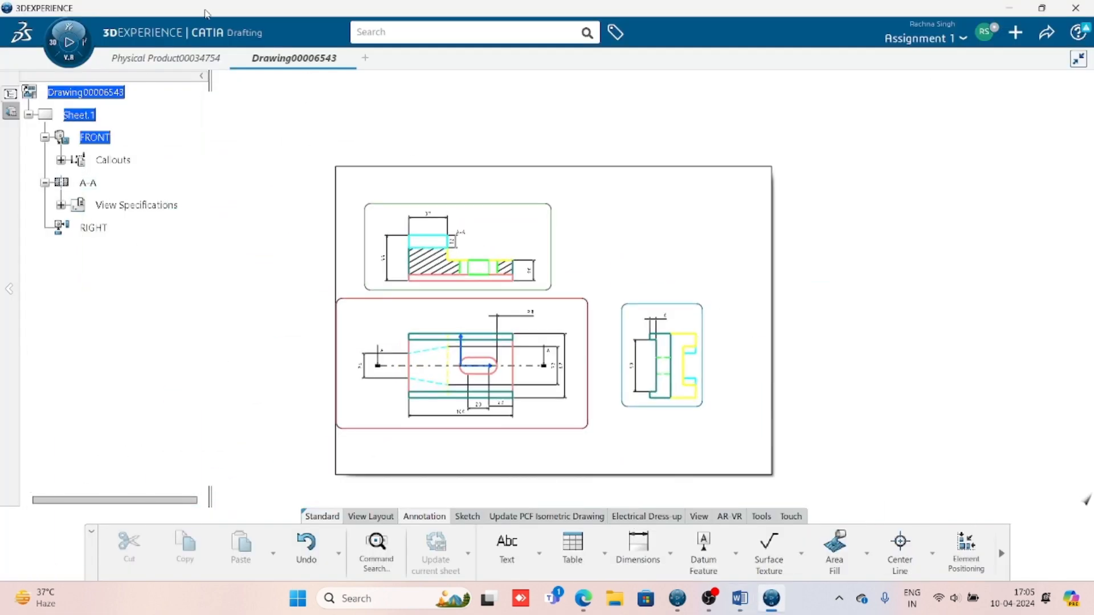
click(197, 59)
click(435, 200)
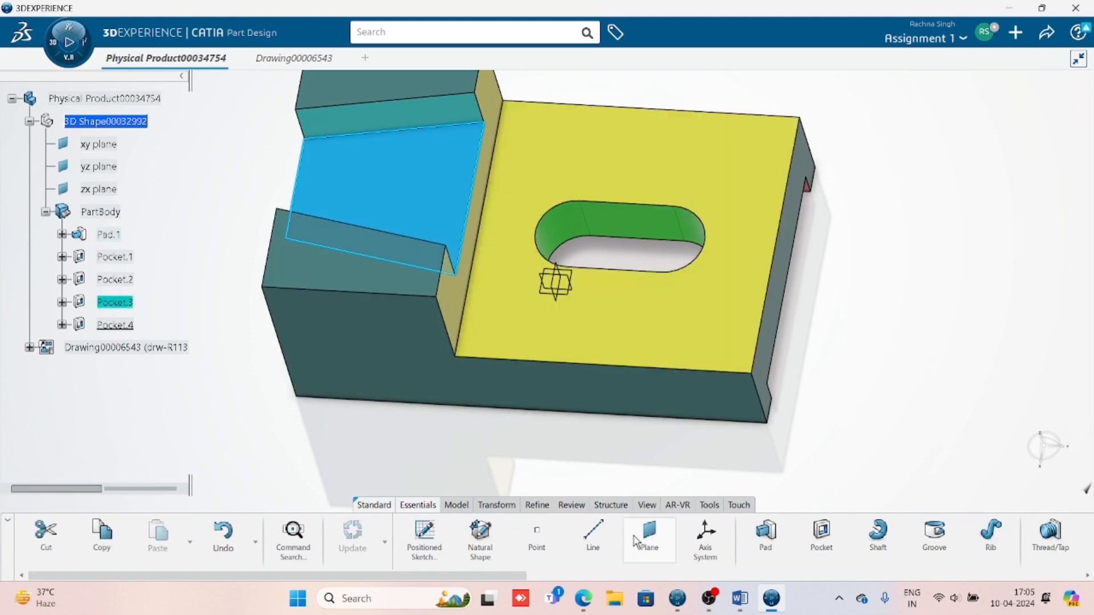
click(421, 533)
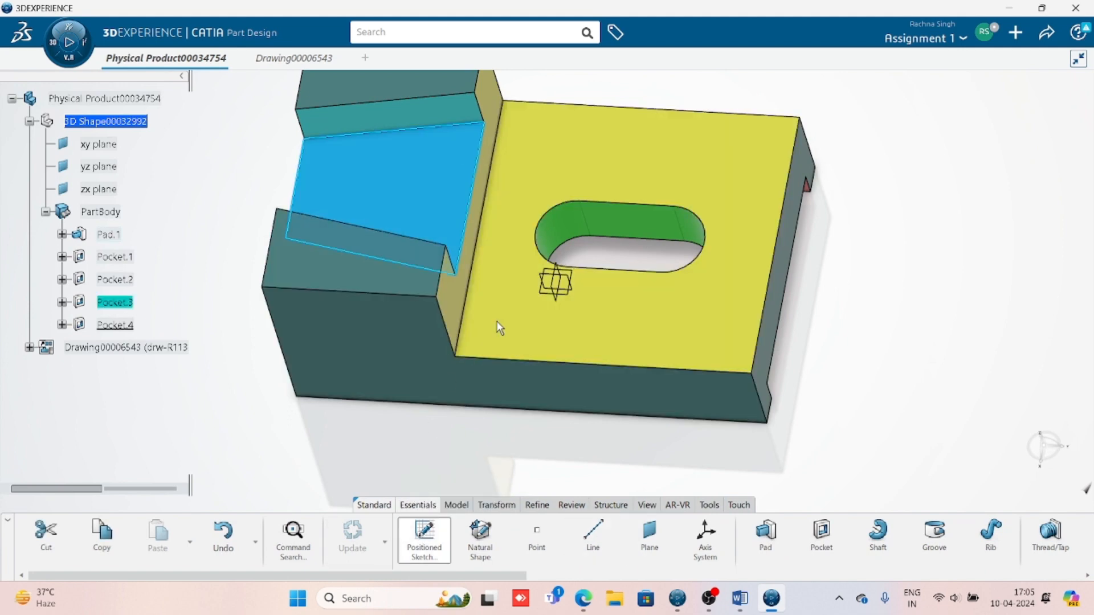
click(596, 533)
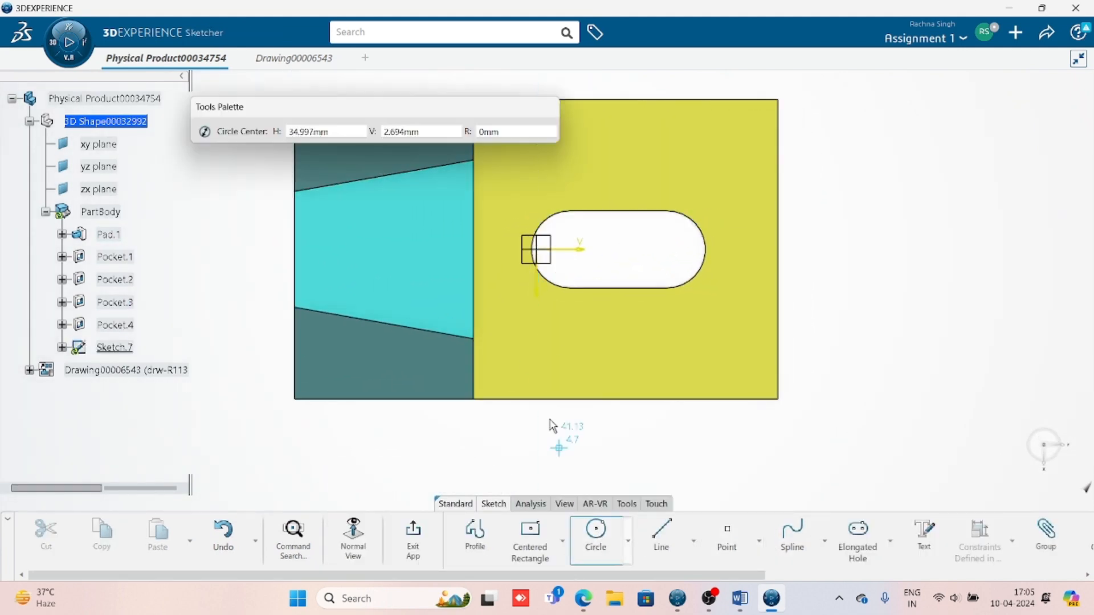
click(381, 245)
click(351, 276)
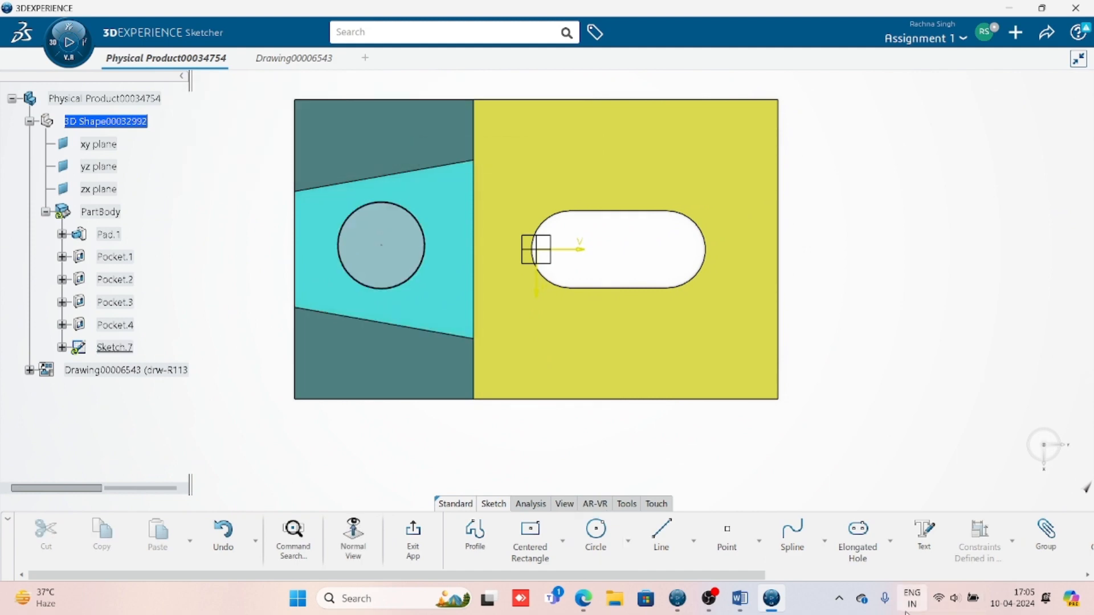
- Check the round hole's size and position in the Assignment 2 reference in Word, and return to the part sketch
click(741, 600)
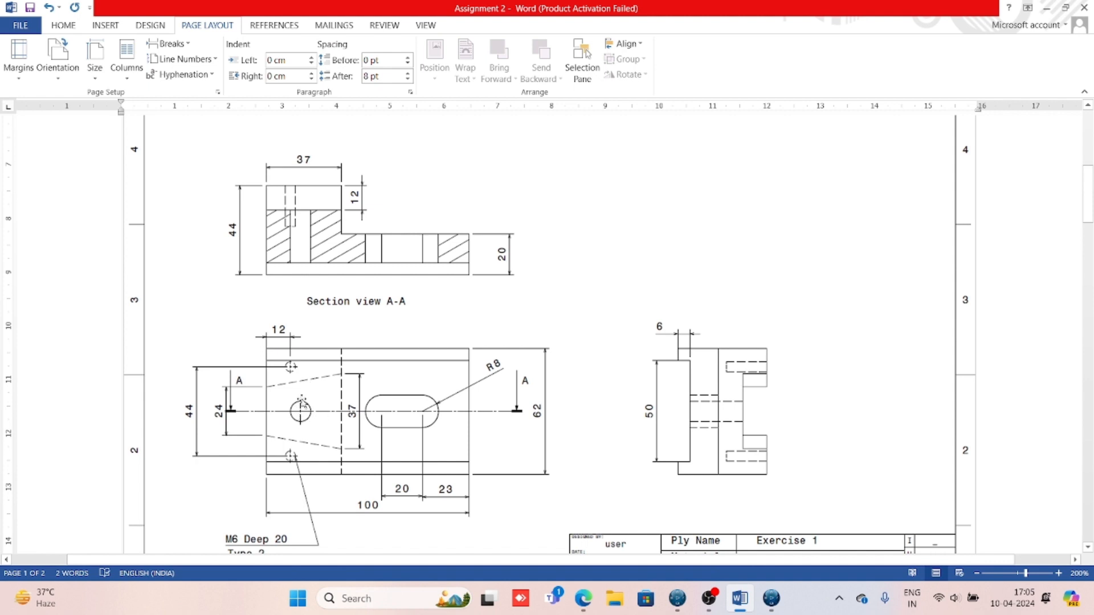
scroll(323, 429, down, 1)
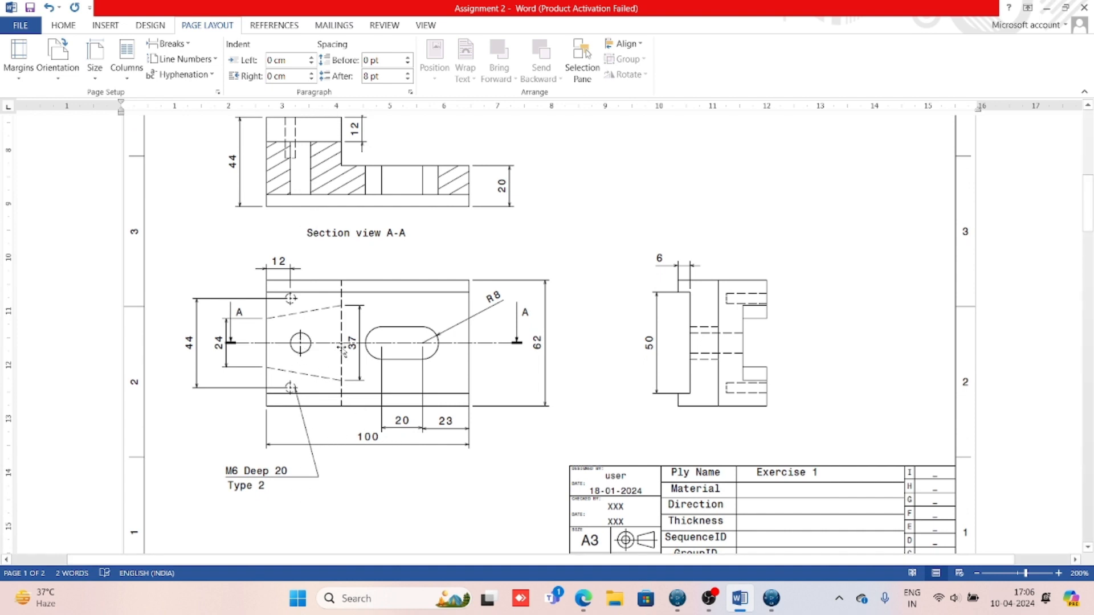
scroll(642, 488, up, 5)
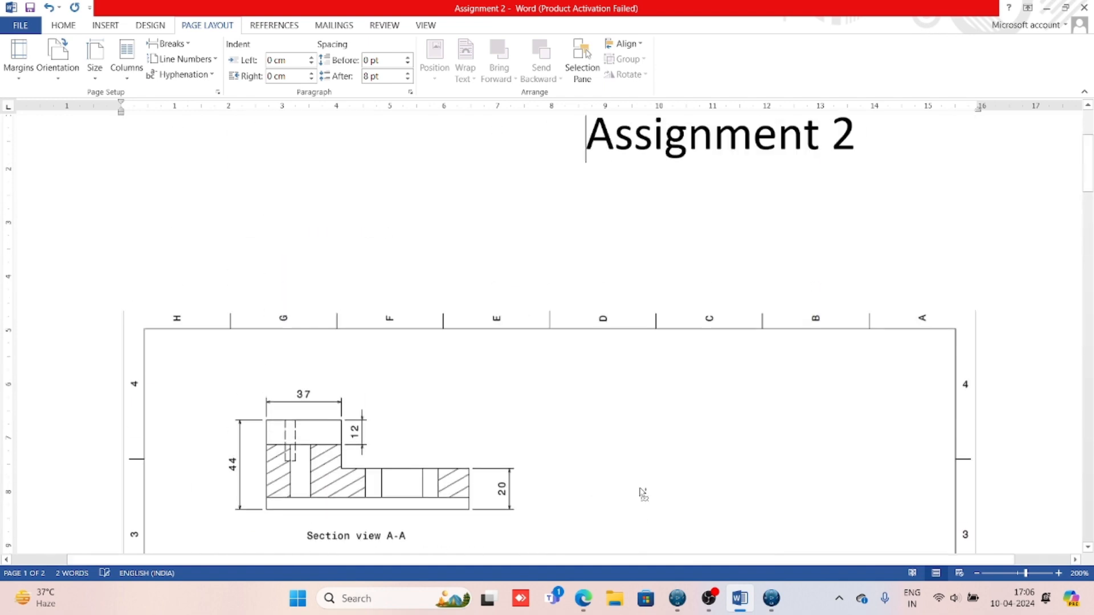
scroll(639, 484, down, 3)
scroll(550, 489, down, 3)
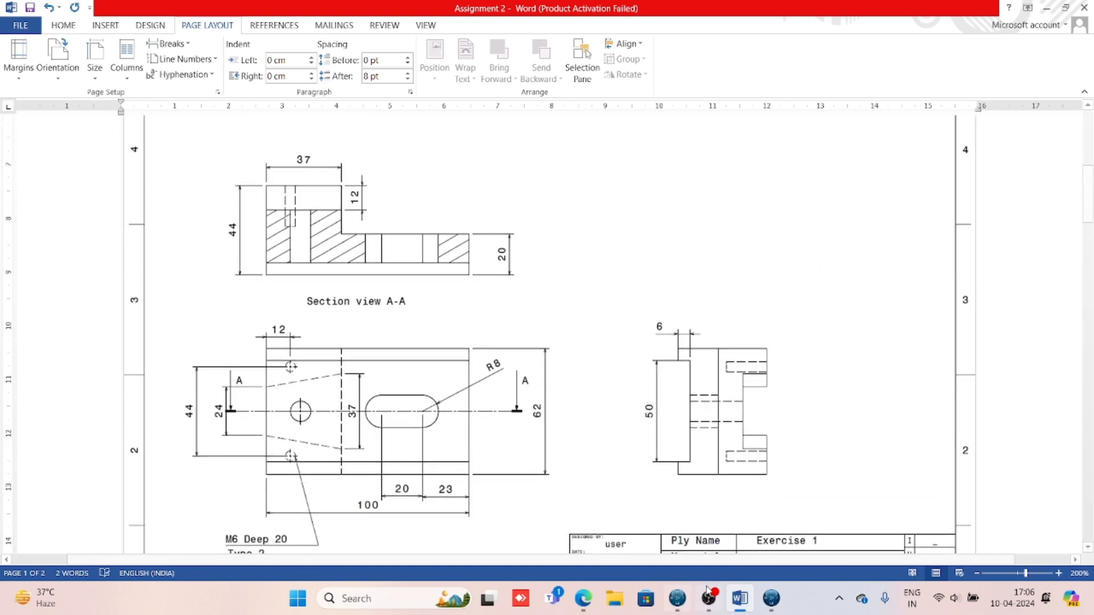
mouse_move(770, 599)
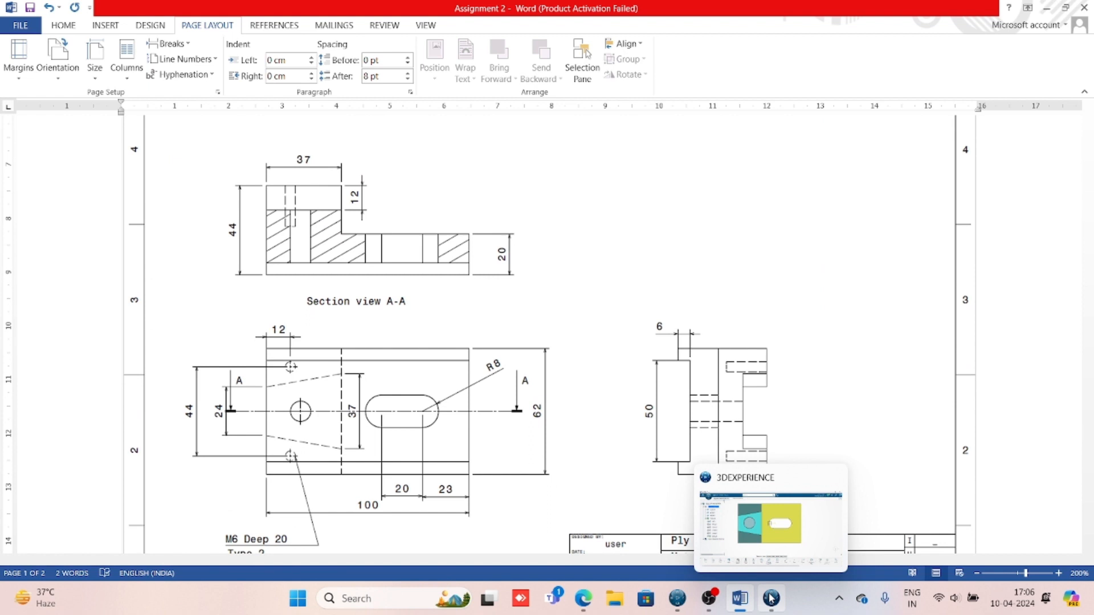
key(Tab)
key(Tab)
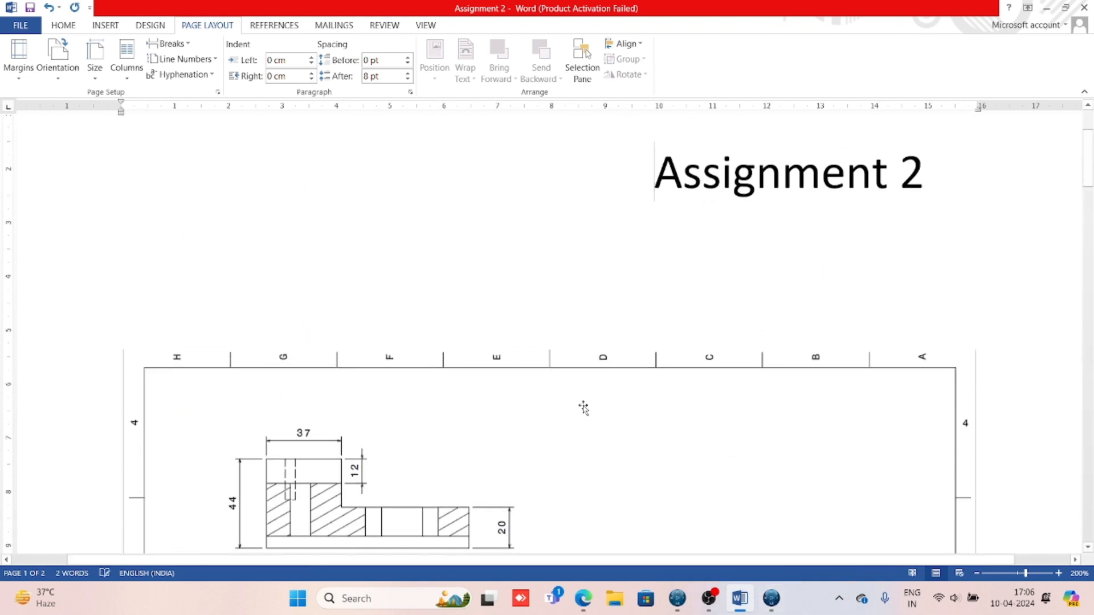
click(583, 408)
click(770, 599)
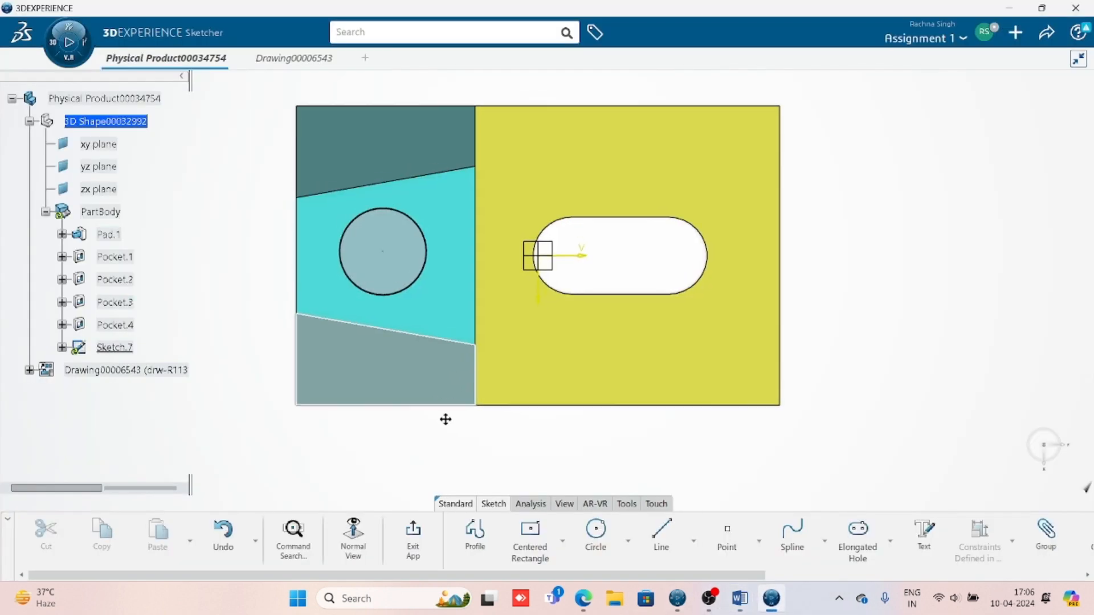
- Constrain the circle's radius to 5 mm
middle_drag(446, 420, 479, 469)
click(1014, 523)
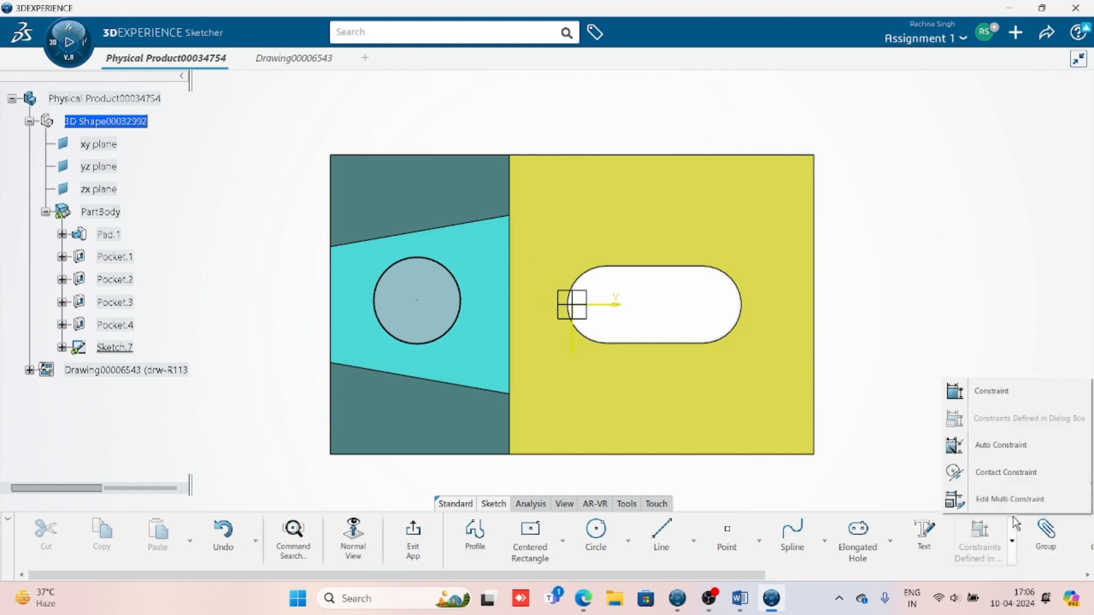
click(969, 391)
click(398, 339)
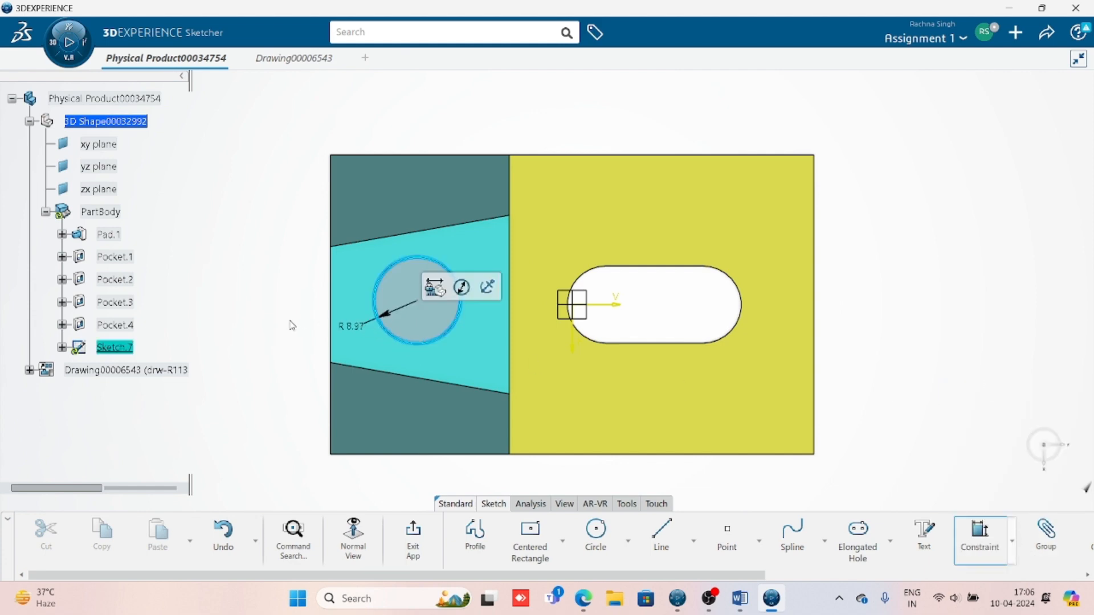
click(280, 325)
text(5)
key(Return)
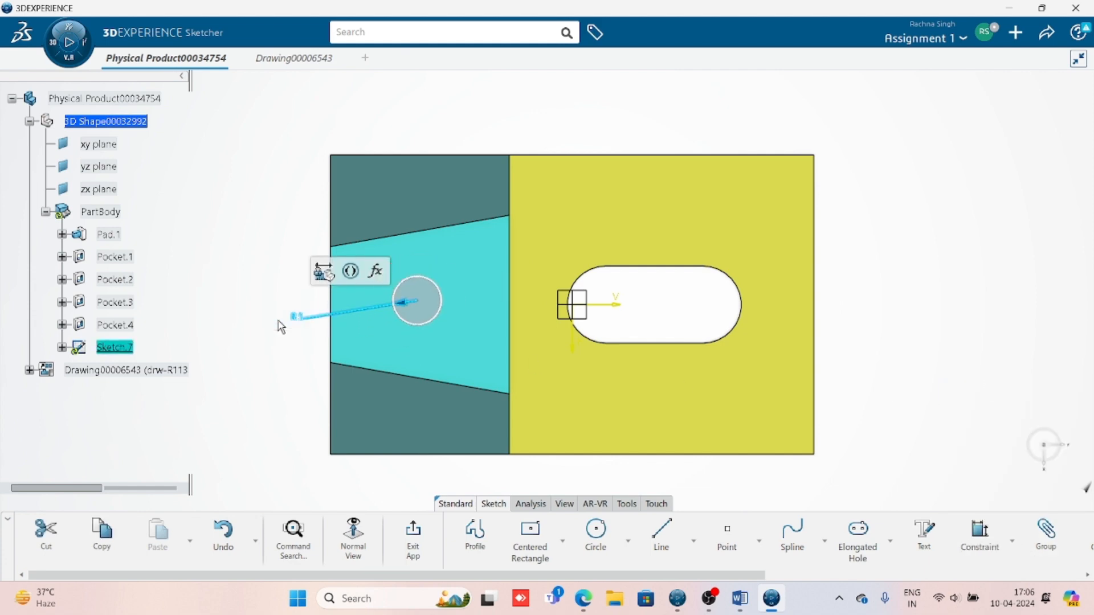
- Constrain the circle's center 20 mm from the step edge at the wide end of the tapered pocket
click(980, 535)
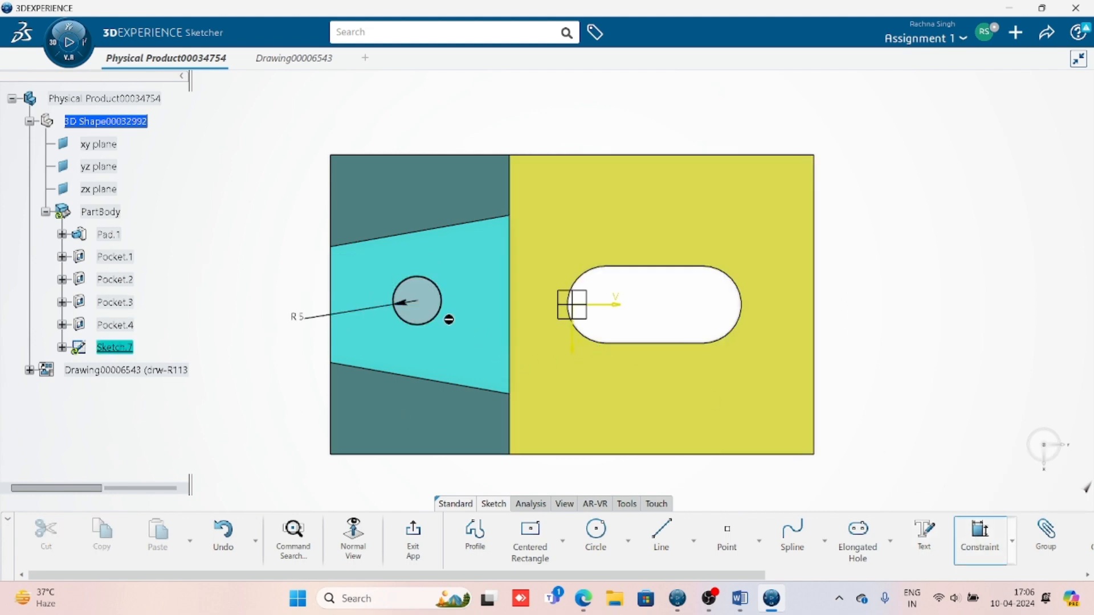
click(417, 301)
middle_drag(464, 484, 457, 400)
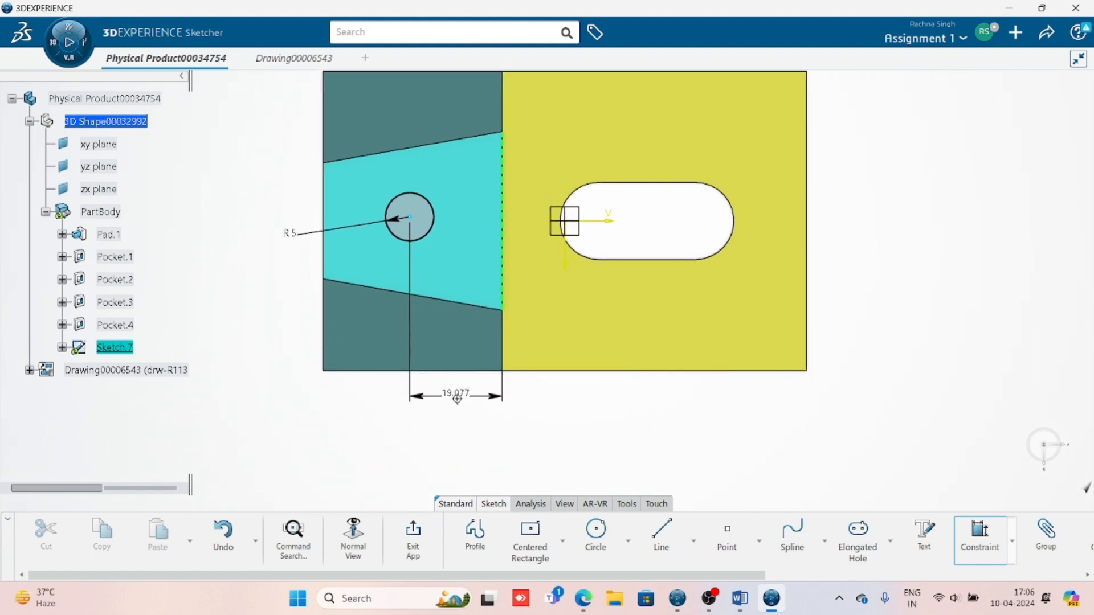
click(456, 400)
text(20)
key(Return)
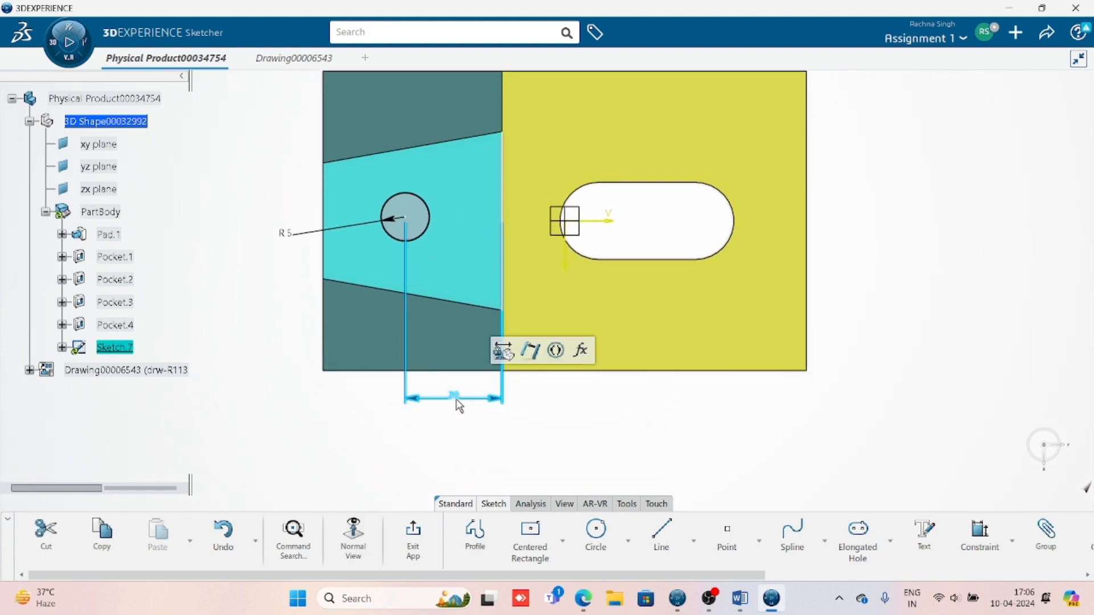
- Move the circle off the centerline and constrain its center to lie on the sketch's V axis
click(599, 399)
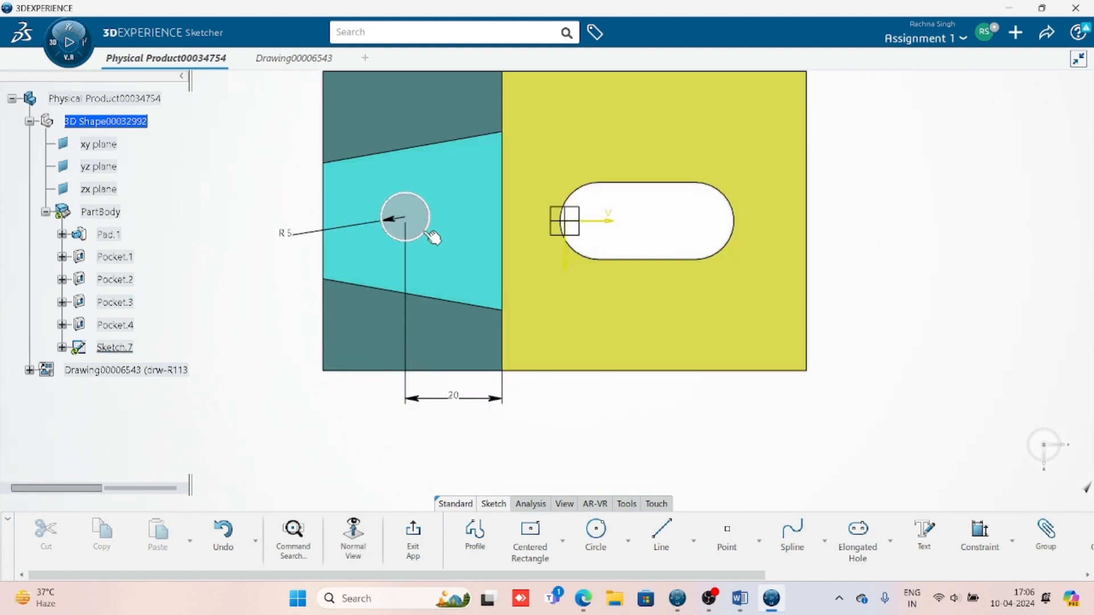
mouse_move(426, 232)
mouse_down()
mouse_move(507, 229)
mouse_move(497, 133)
mouse_move(456, 378)
mouse_move(457, 260)
mouse_move(464, 265)
mouse_up()
click(980, 535)
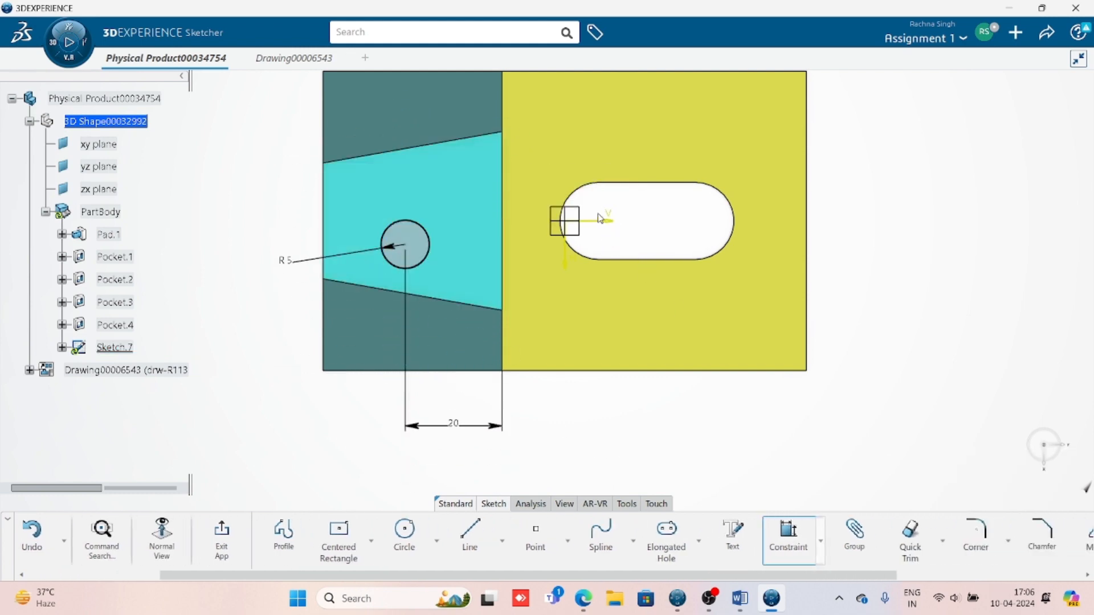
click(599, 220)
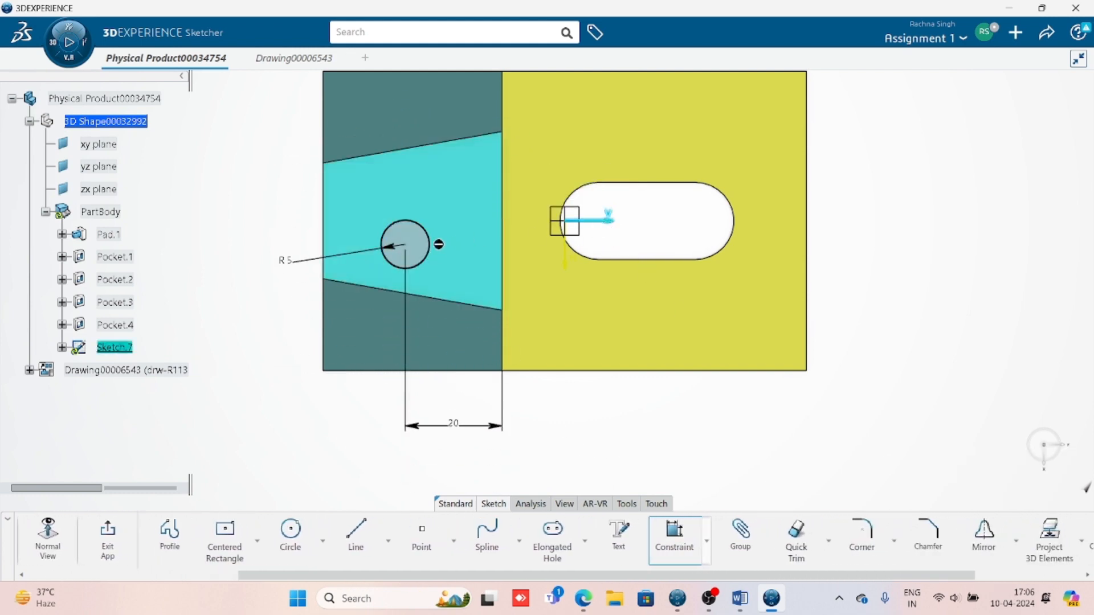
click(410, 245)
right_click(645, 210)
click(694, 272)
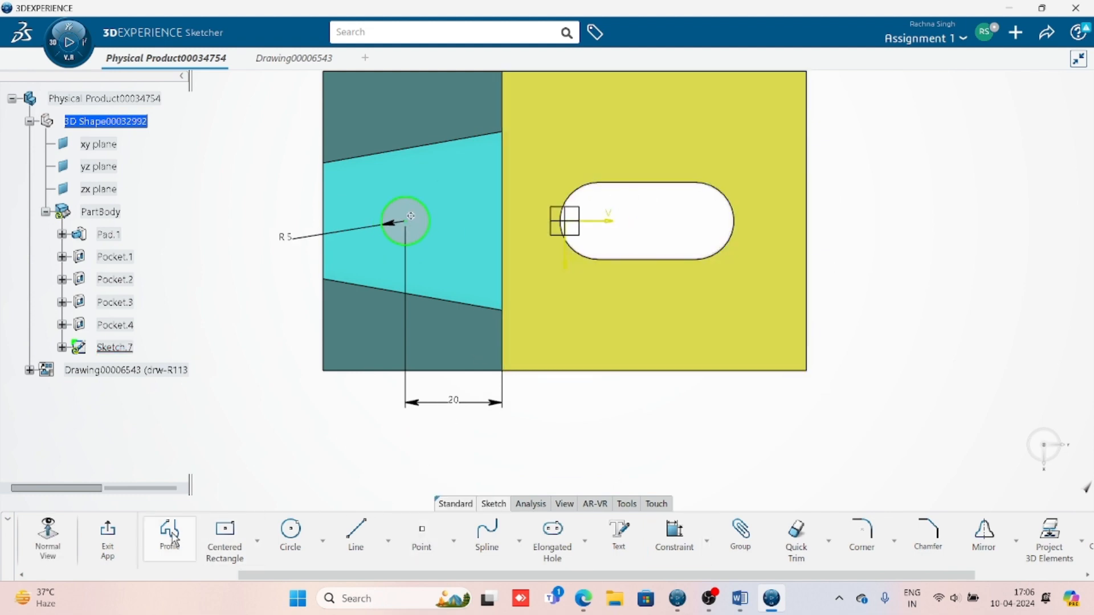
- Exit the sketch and cut the circle through the block as a pocket with an Up to last limit
click(110, 548)
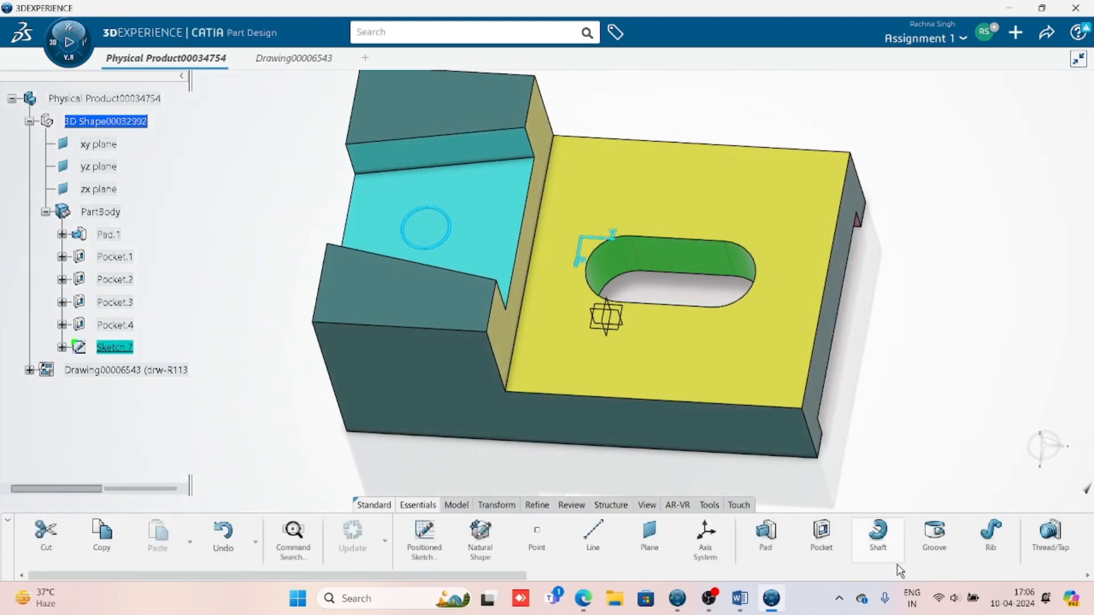
click(824, 538)
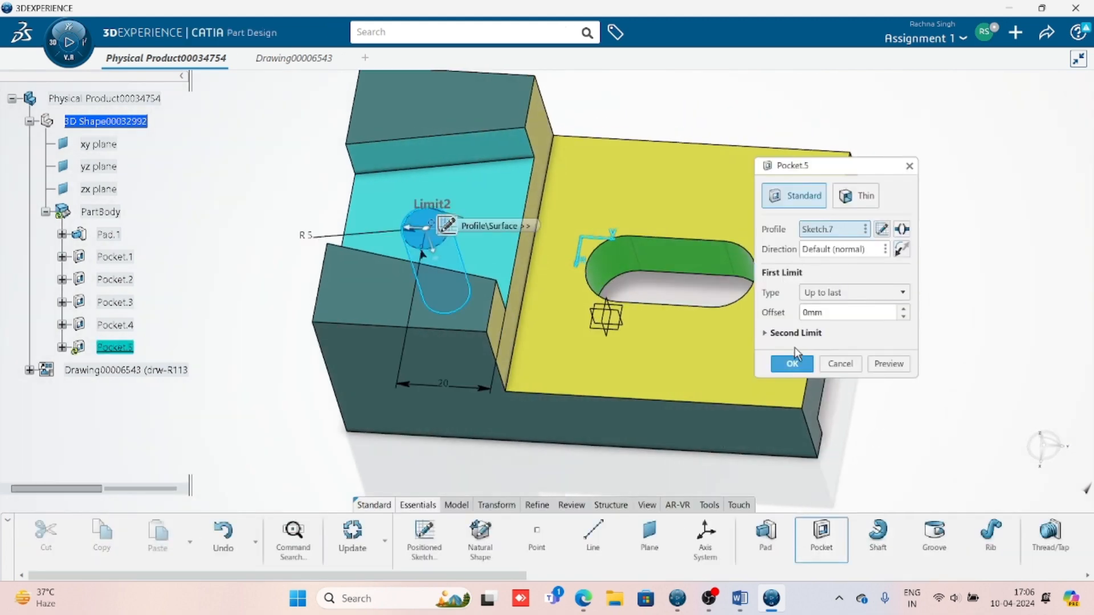
click(793, 364)
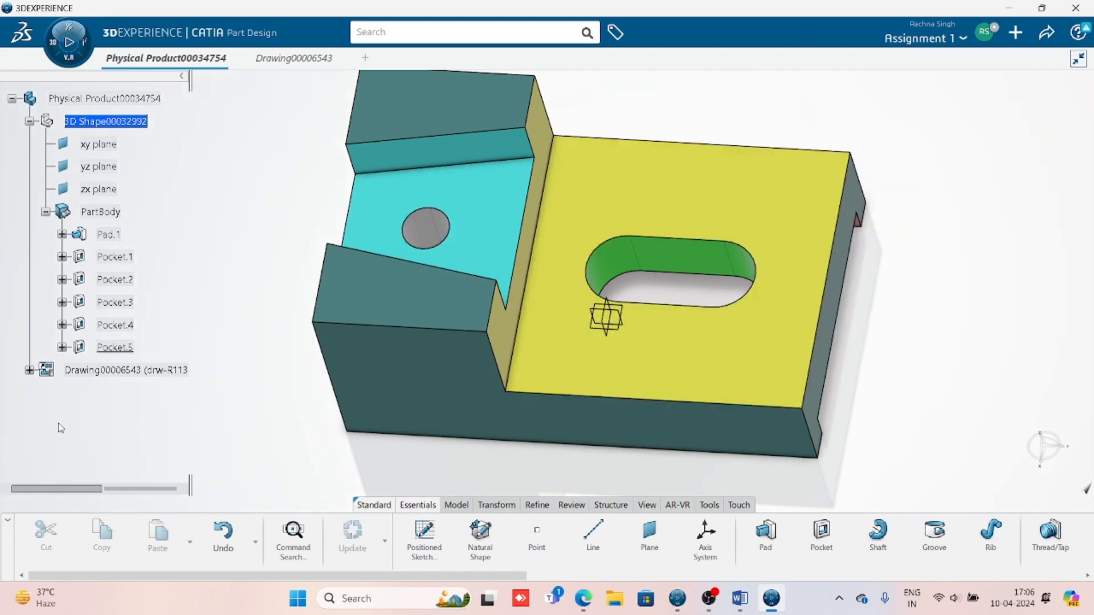
- Set the round hole pocket's fill color to green in its graphic properties
right_click(127, 348)
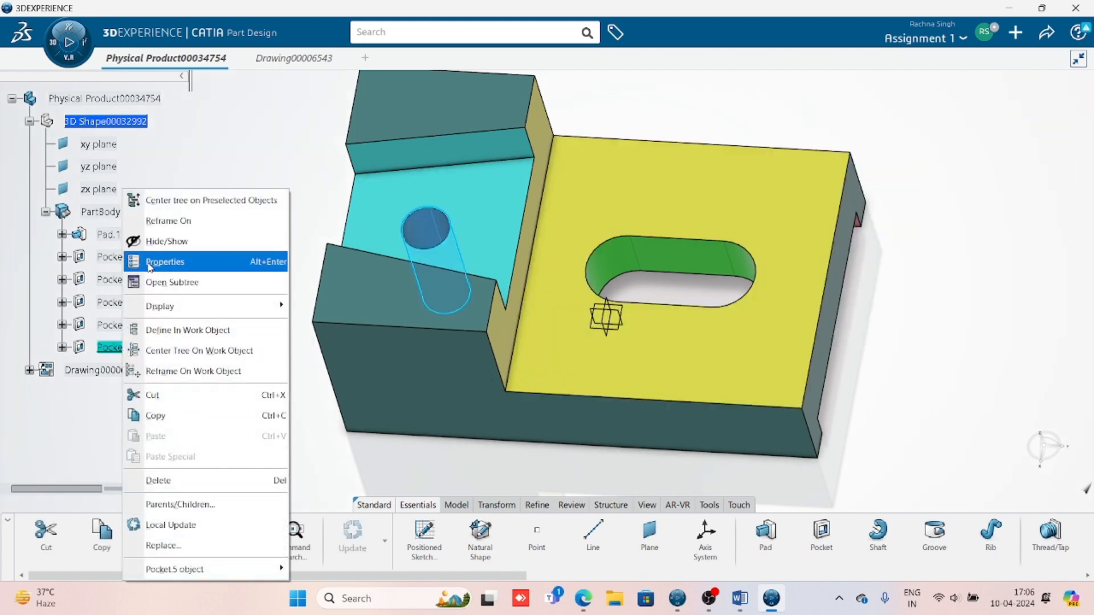
click(154, 265)
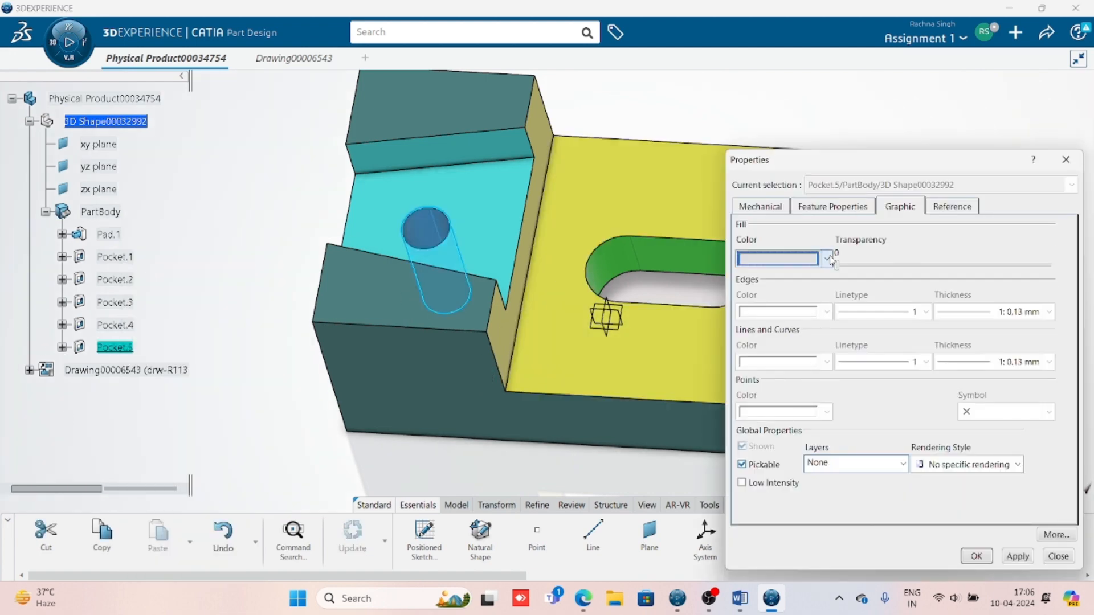
click(826, 259)
click(781, 456)
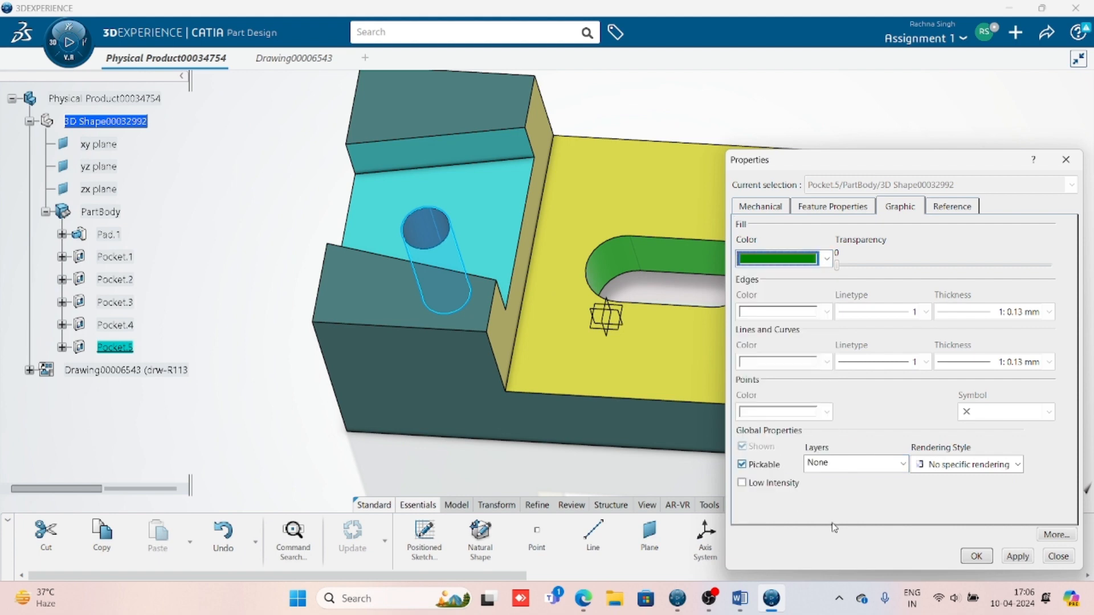
click(978, 557)
click(489, 490)
- Return to the drawing, update the current sheet with the new round hole and review the three views
key(ctrl+Tab)
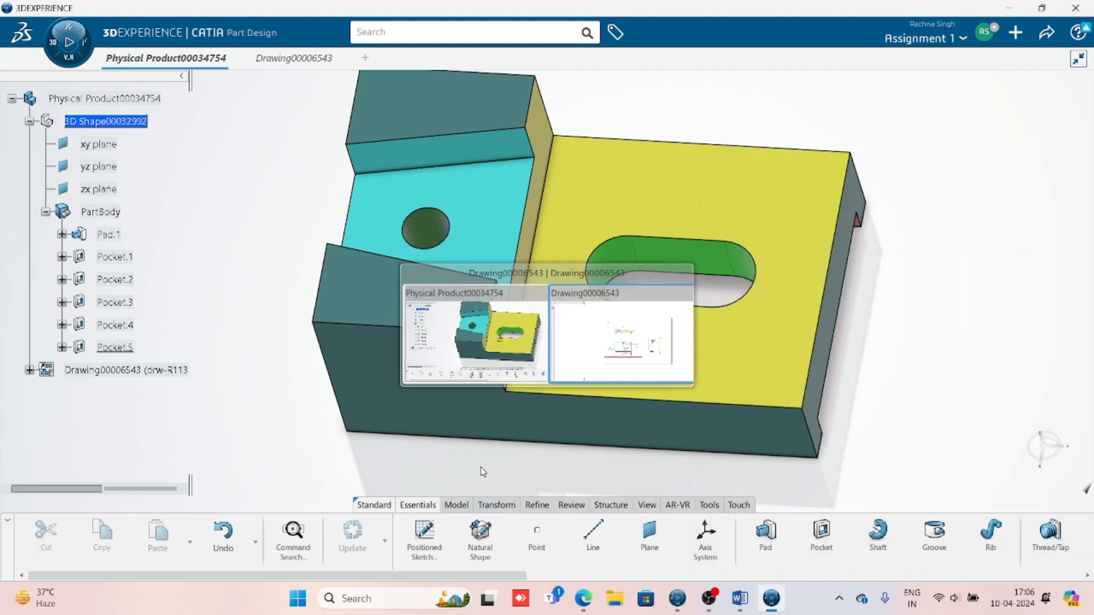
click(459, 541)
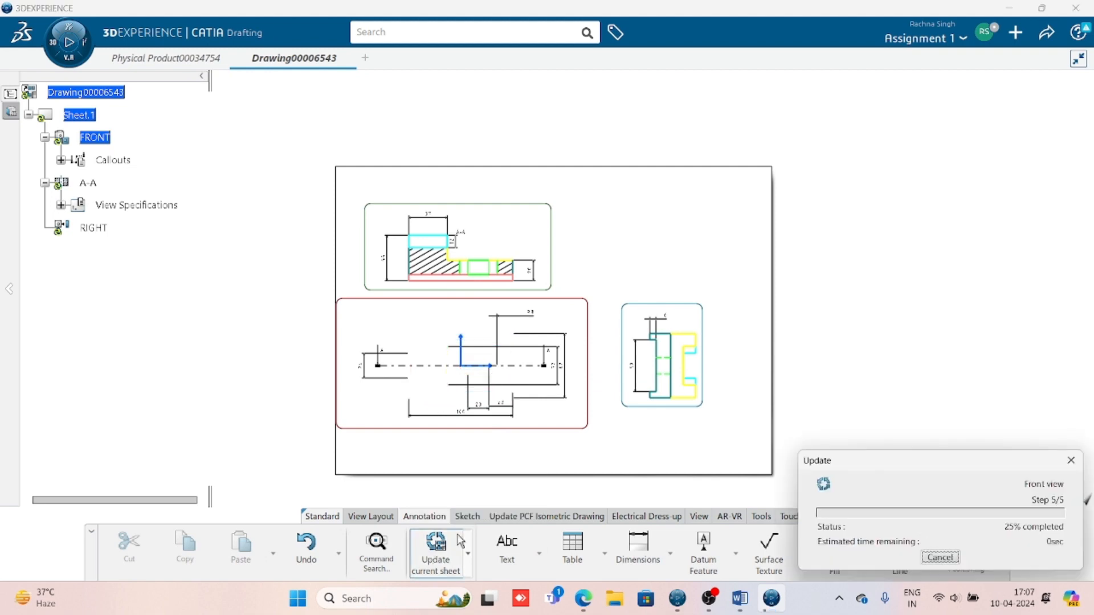
mouse_move(462, 436)
middle_down()
mouse_move(510, 346)
mouse_move(485, 304)
mouse_move(493, 400)
mouse_move(504, 389)
middle_up()
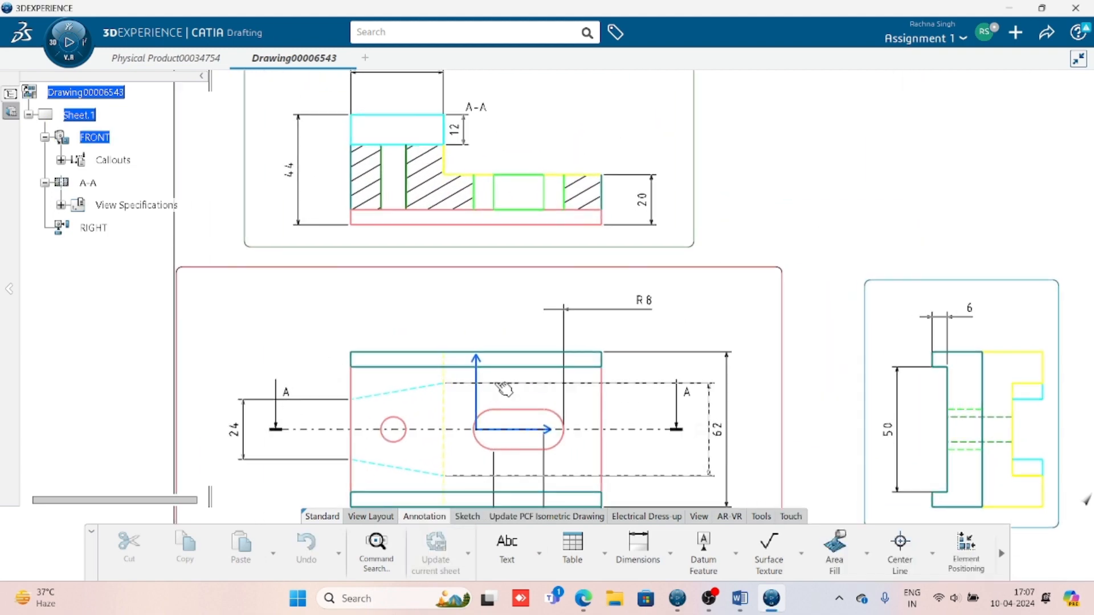
mouse_move(999, 455)
middle_down()
mouse_move(788, 395)
mouse_move(769, 374)
middle_up()
mouse_move(682, 399)
middle_down()
mouse_move(708, 414)
mouse_move(707, 446)
middle_up()
mouse_move(477, 374)
middle_down()
mouse_move(602, 392)
mouse_move(609, 377)
middle_up()
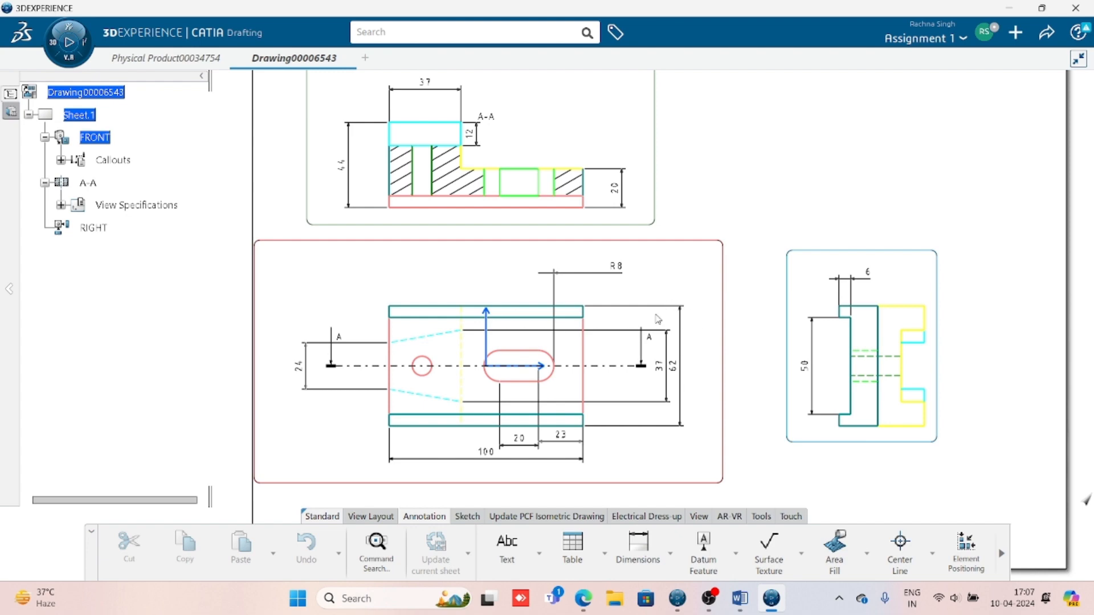
middle_drag(653, 372, 641, 329)
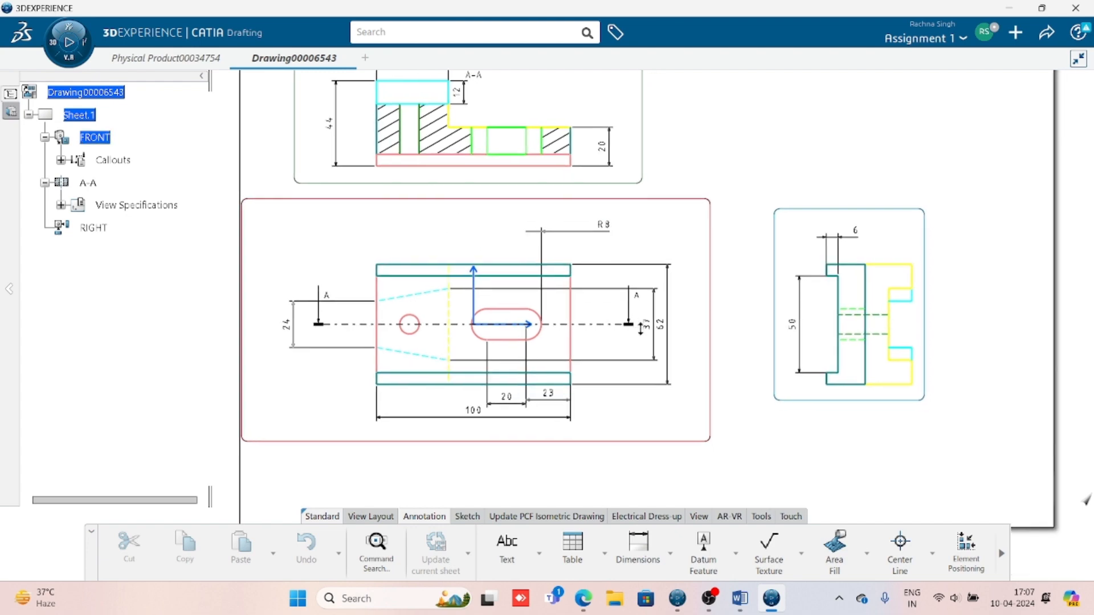
scroll(544, 325, down, 2)
mouse_move(709, 598)
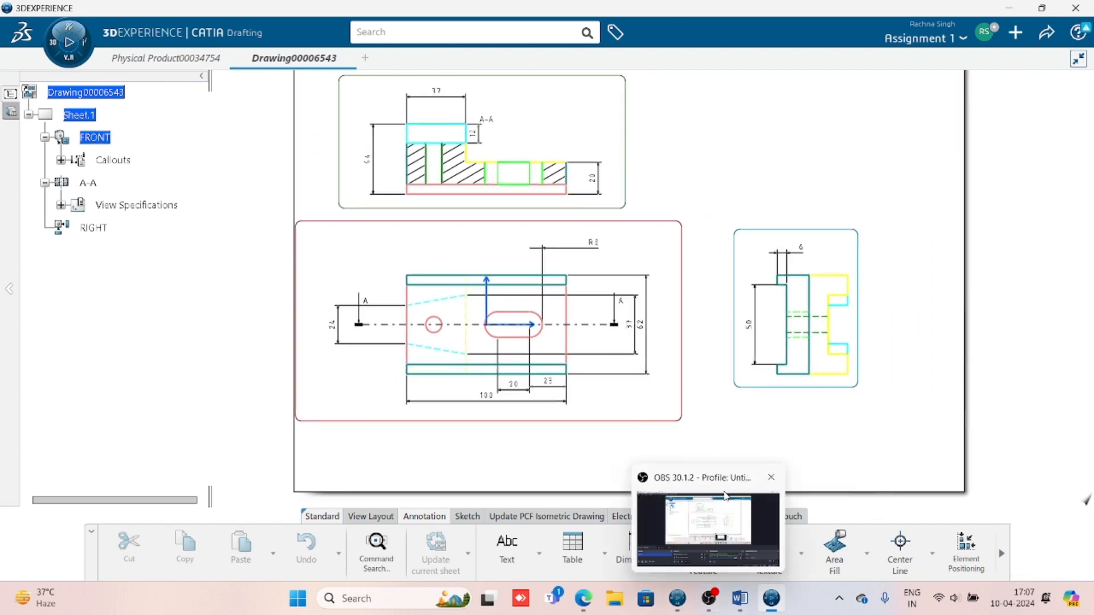